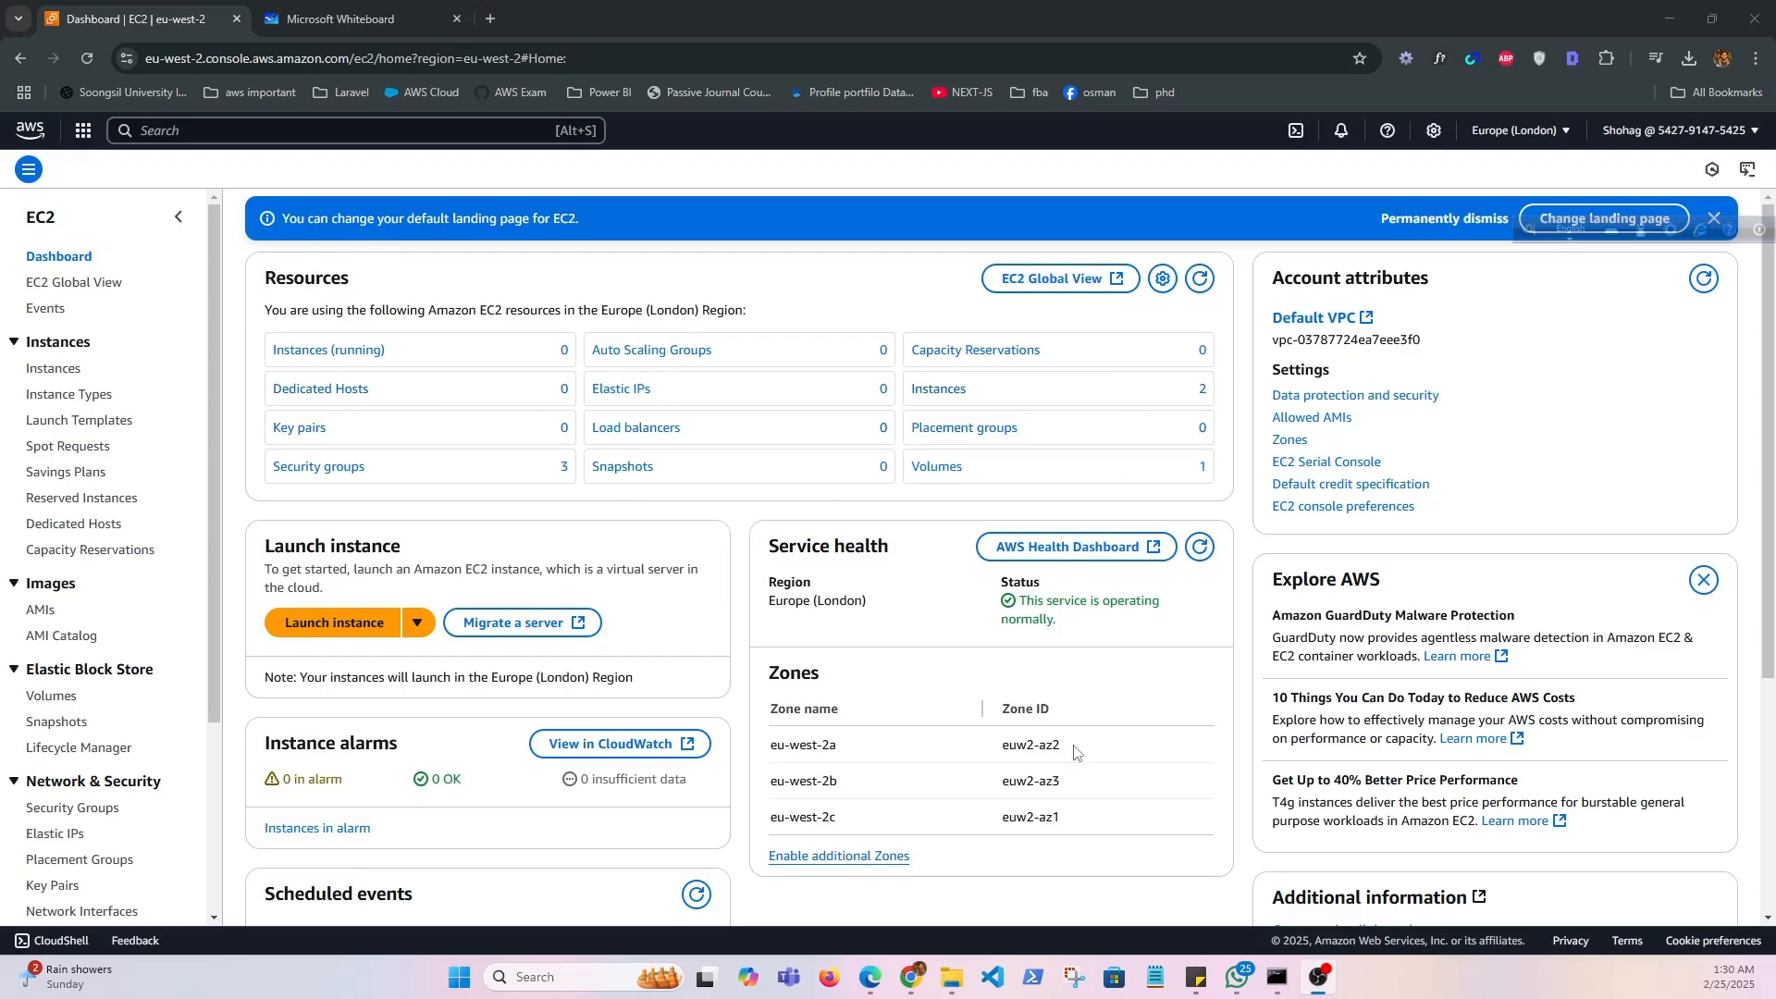
Start launching a new EC2 instance and name it MyEC2
click(333, 629)
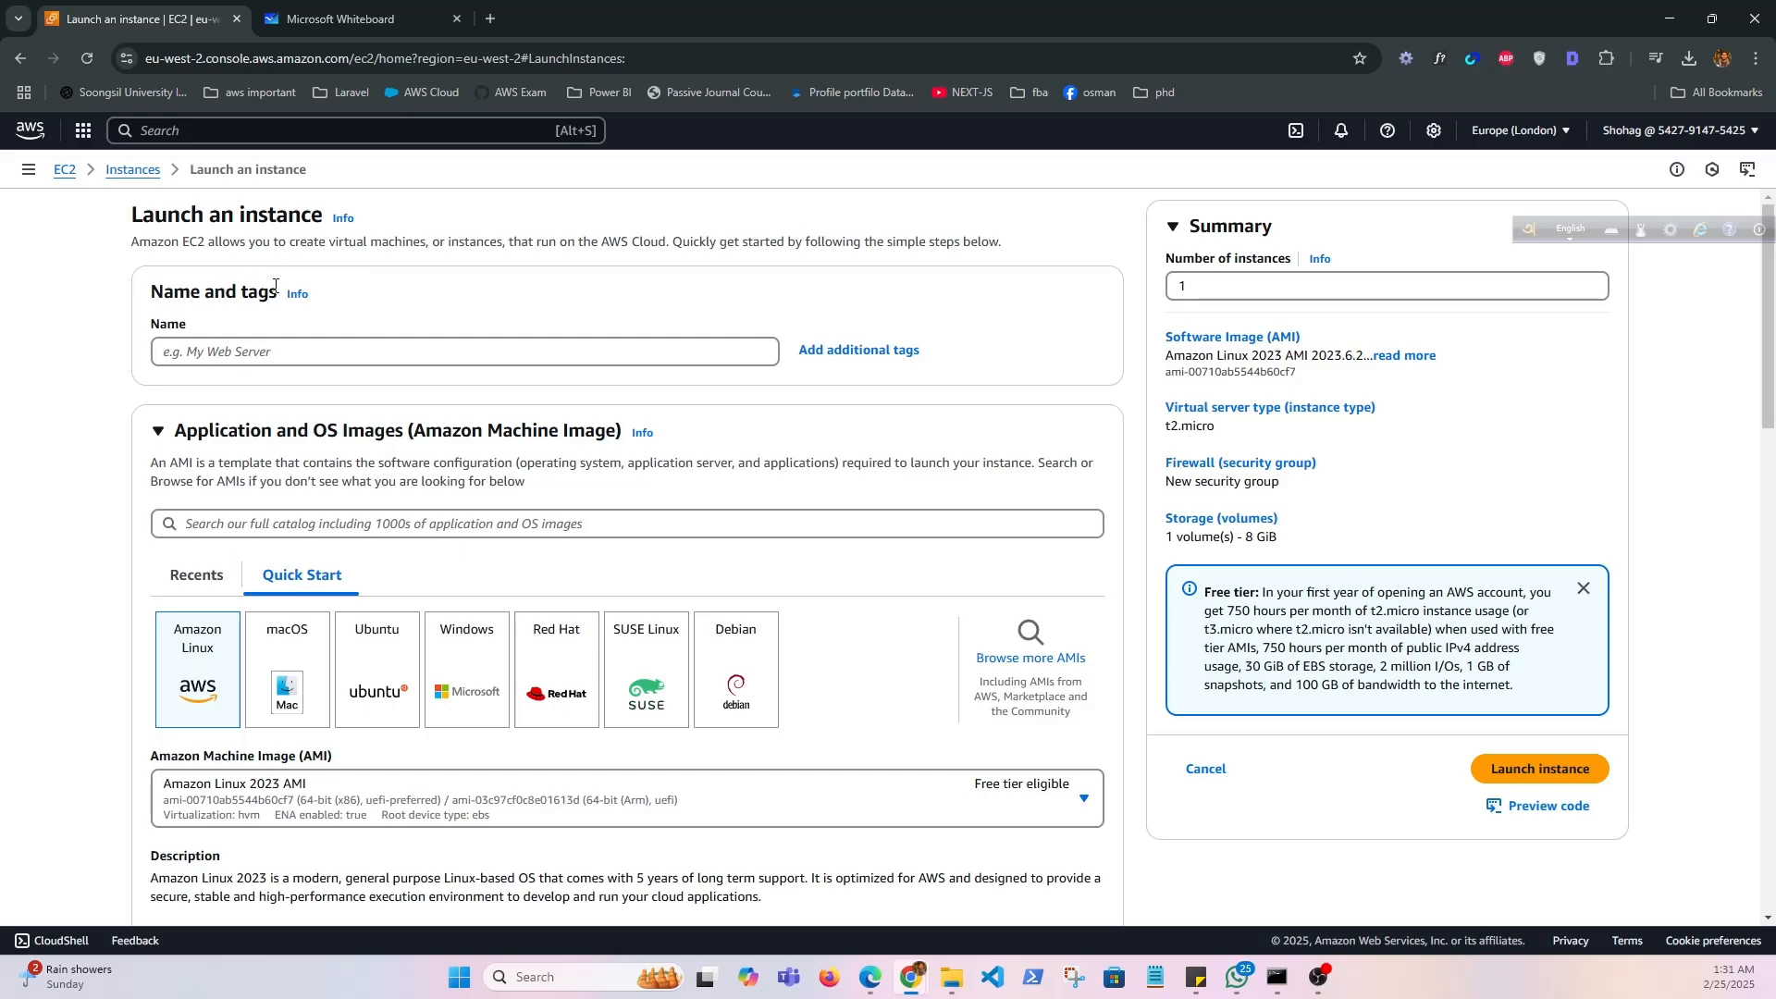
click(266, 347)
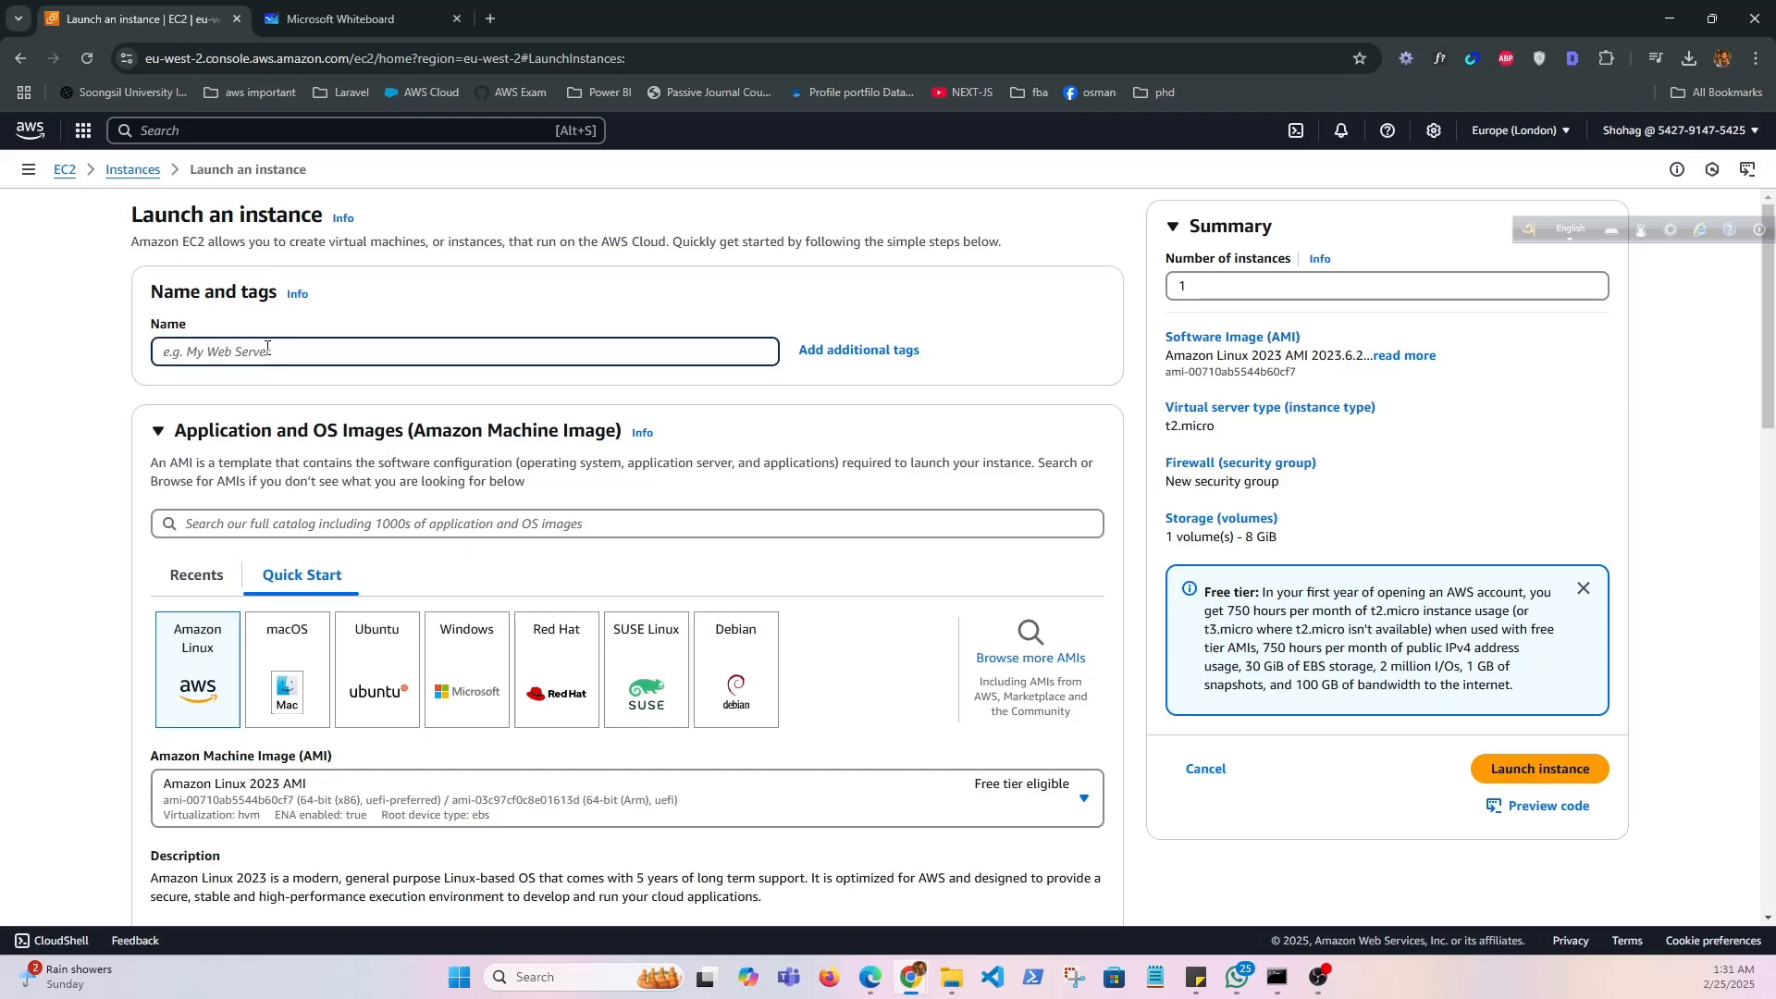
text(My)
text(Ec)
text(C)
text(2)
Choose Windows as the operating system and Microsoft Windows Server 2019 Base as the machine image
scroll(467, 564, down, 2)
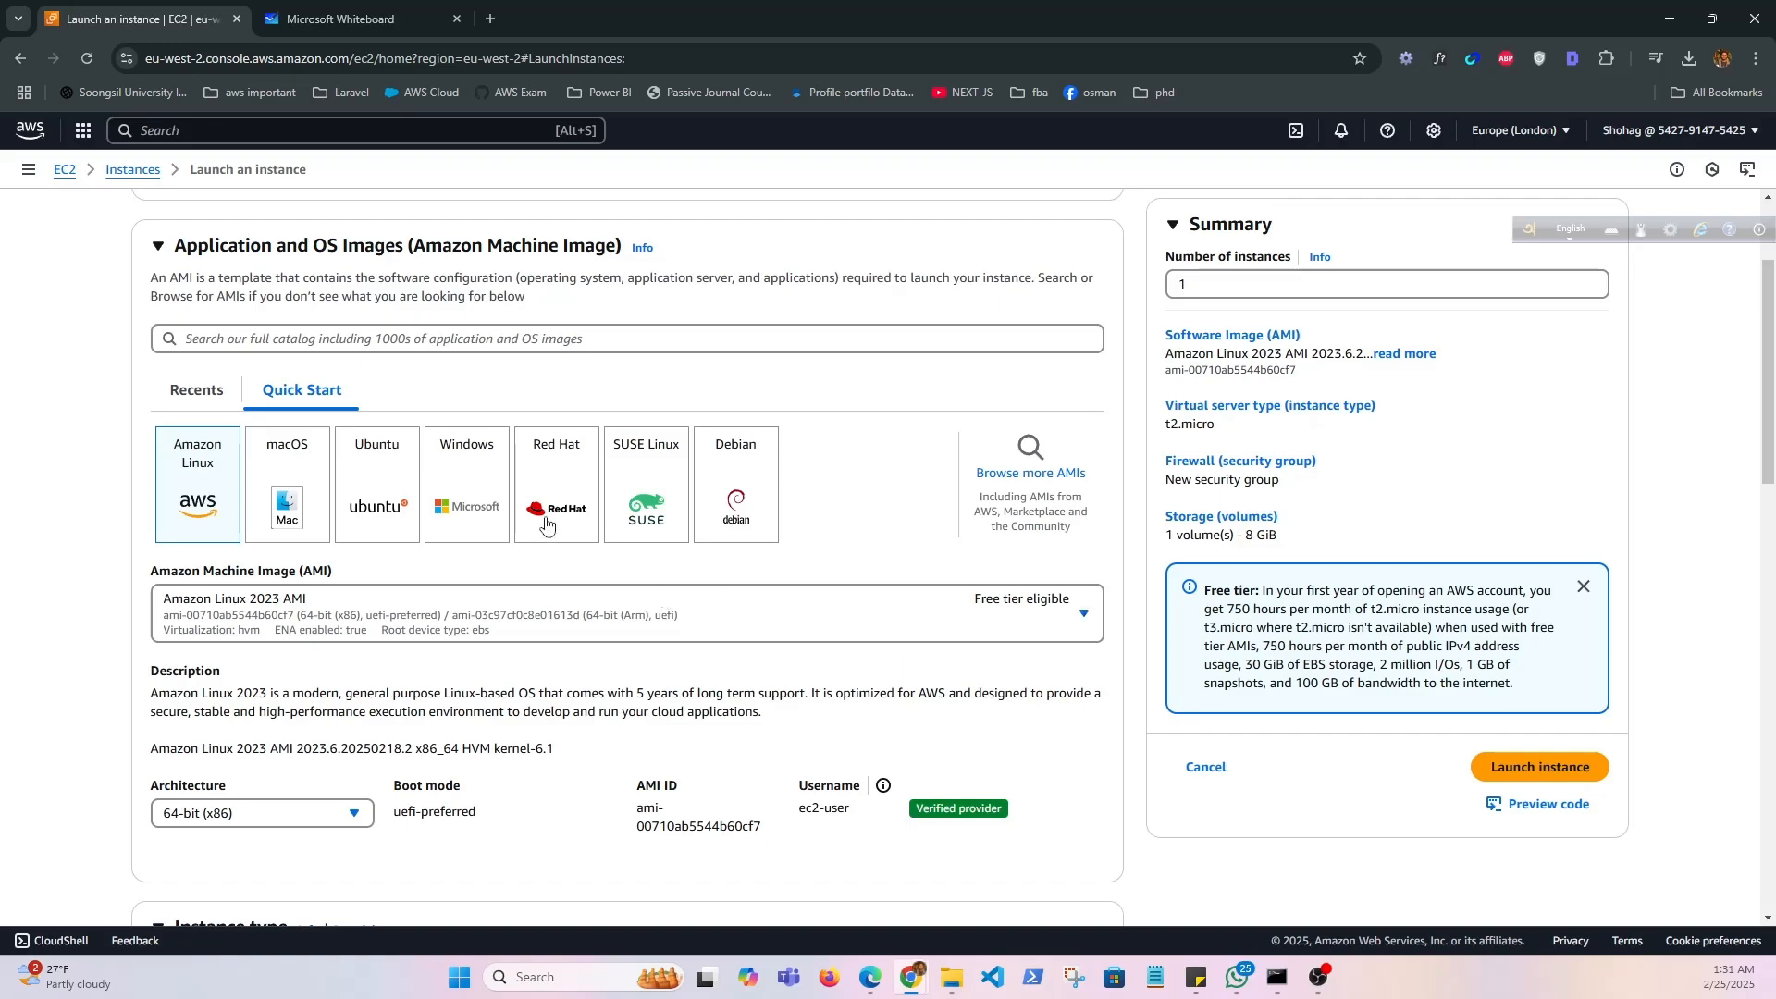
click(466, 495)
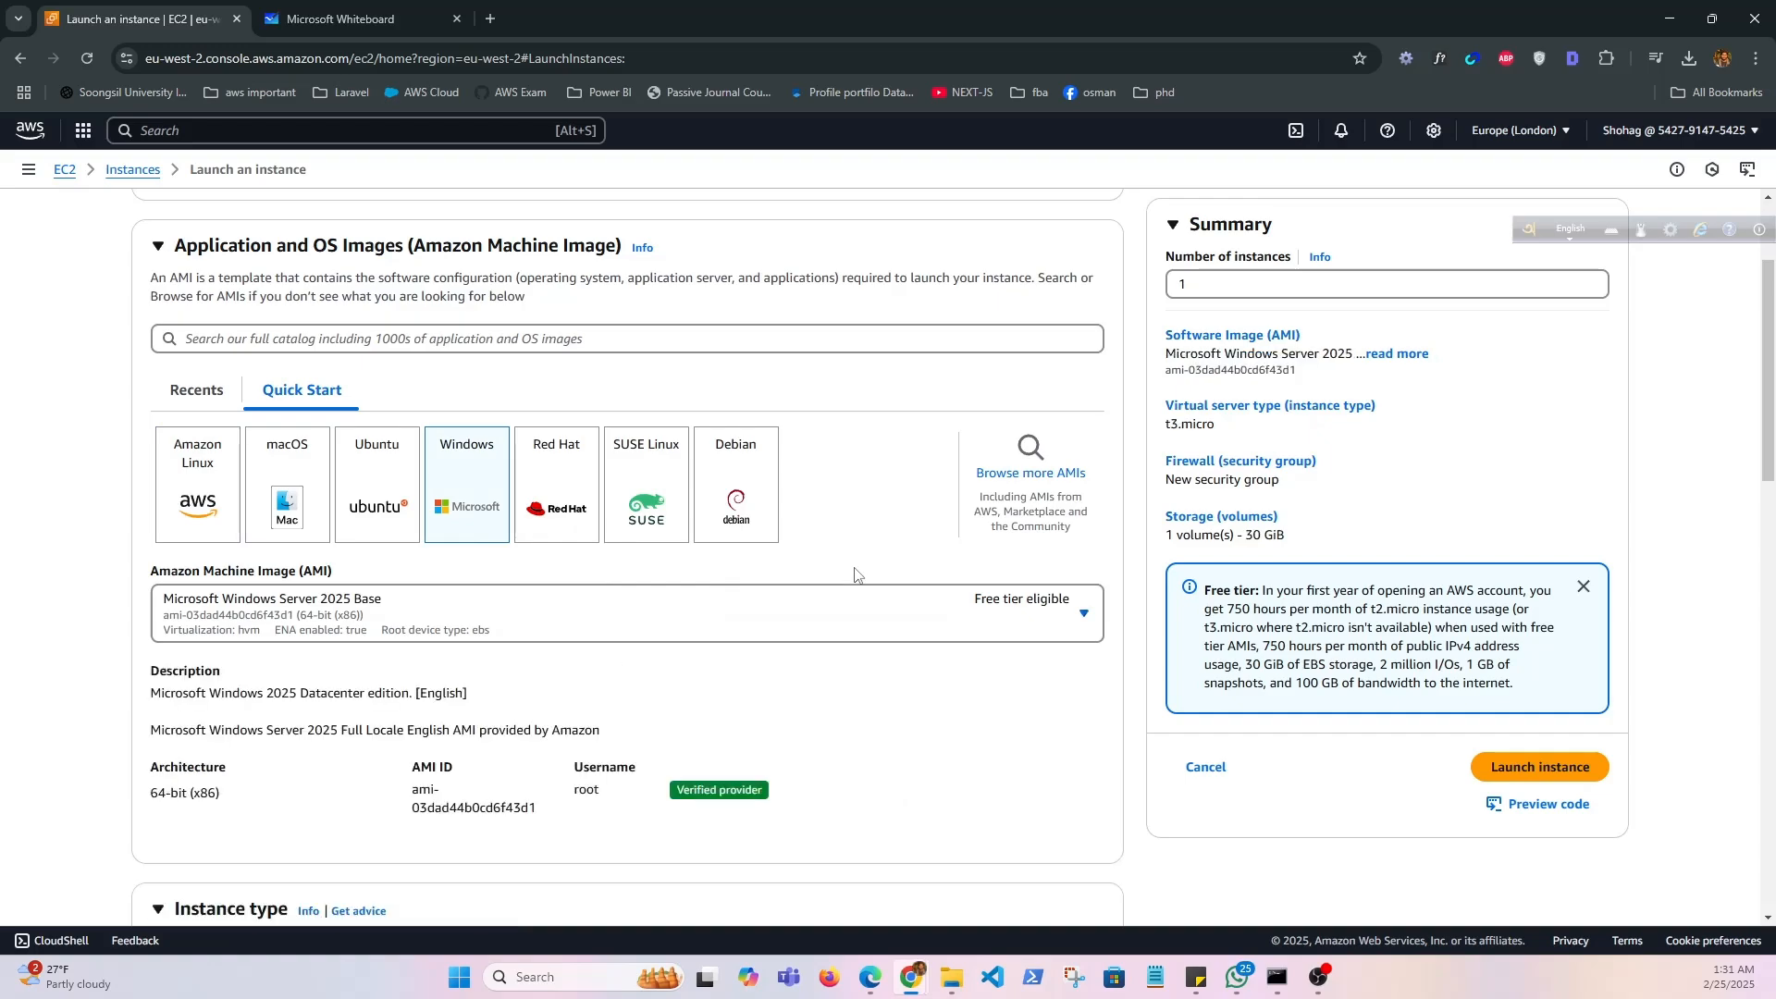
click(958, 617)
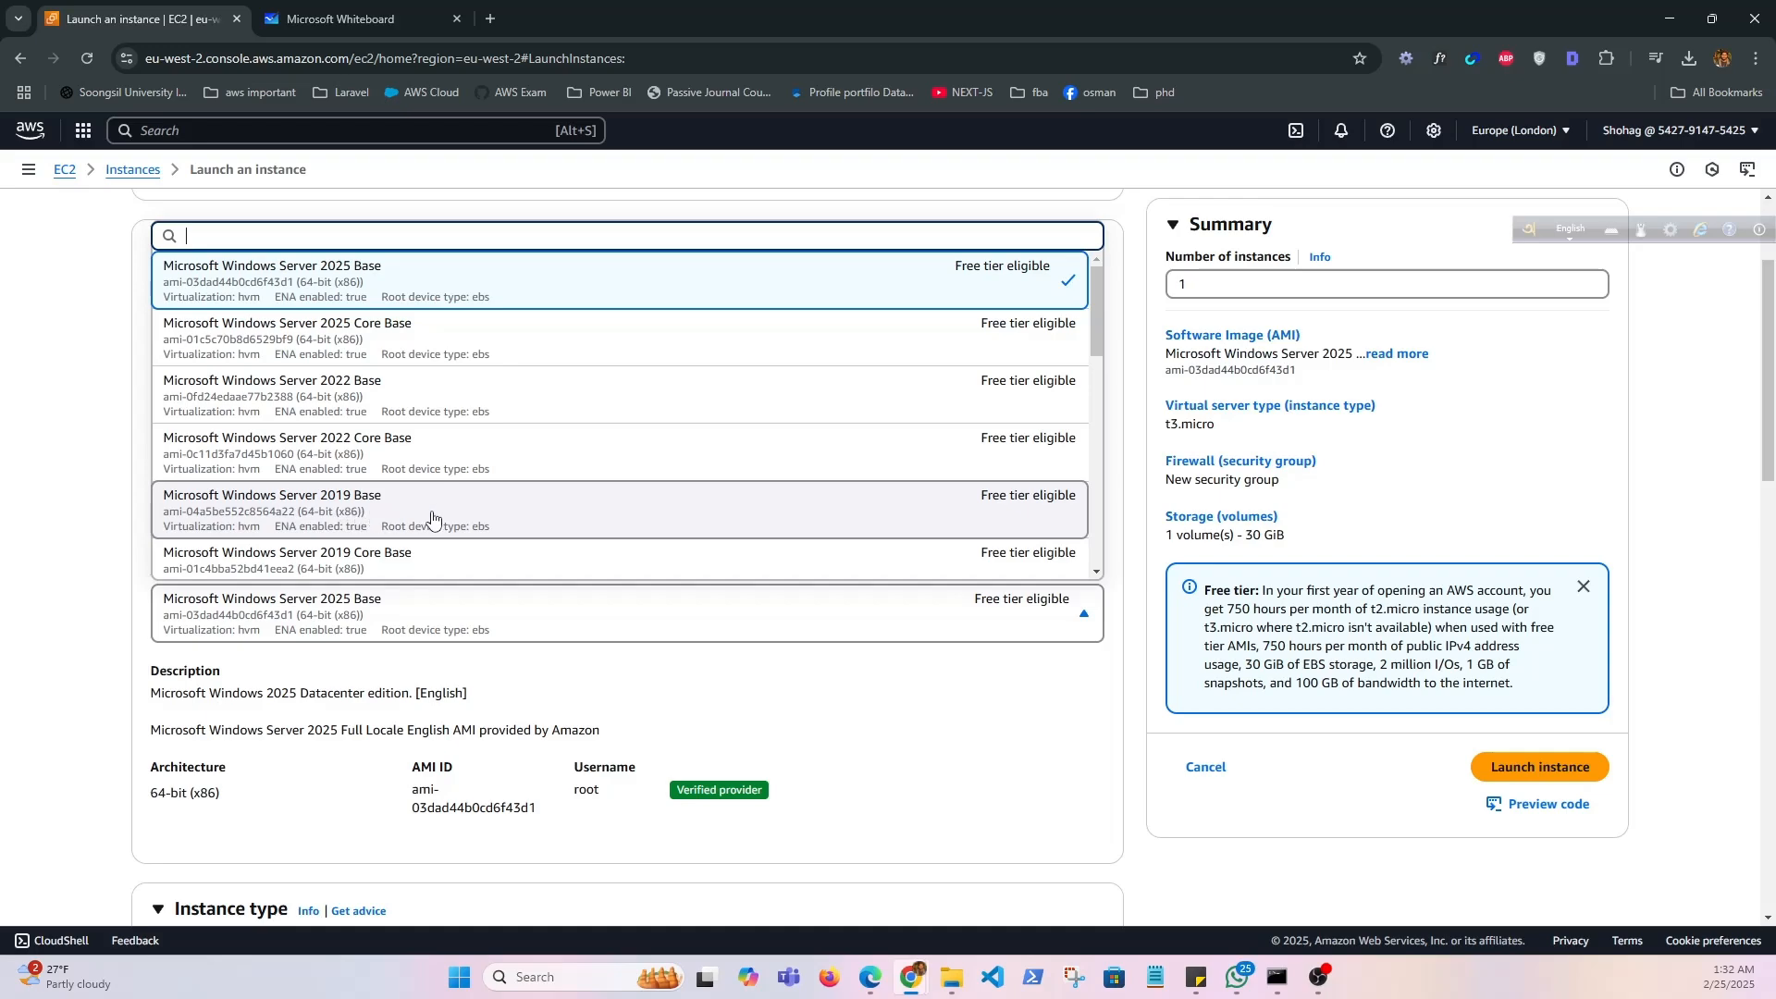
click(574, 525)
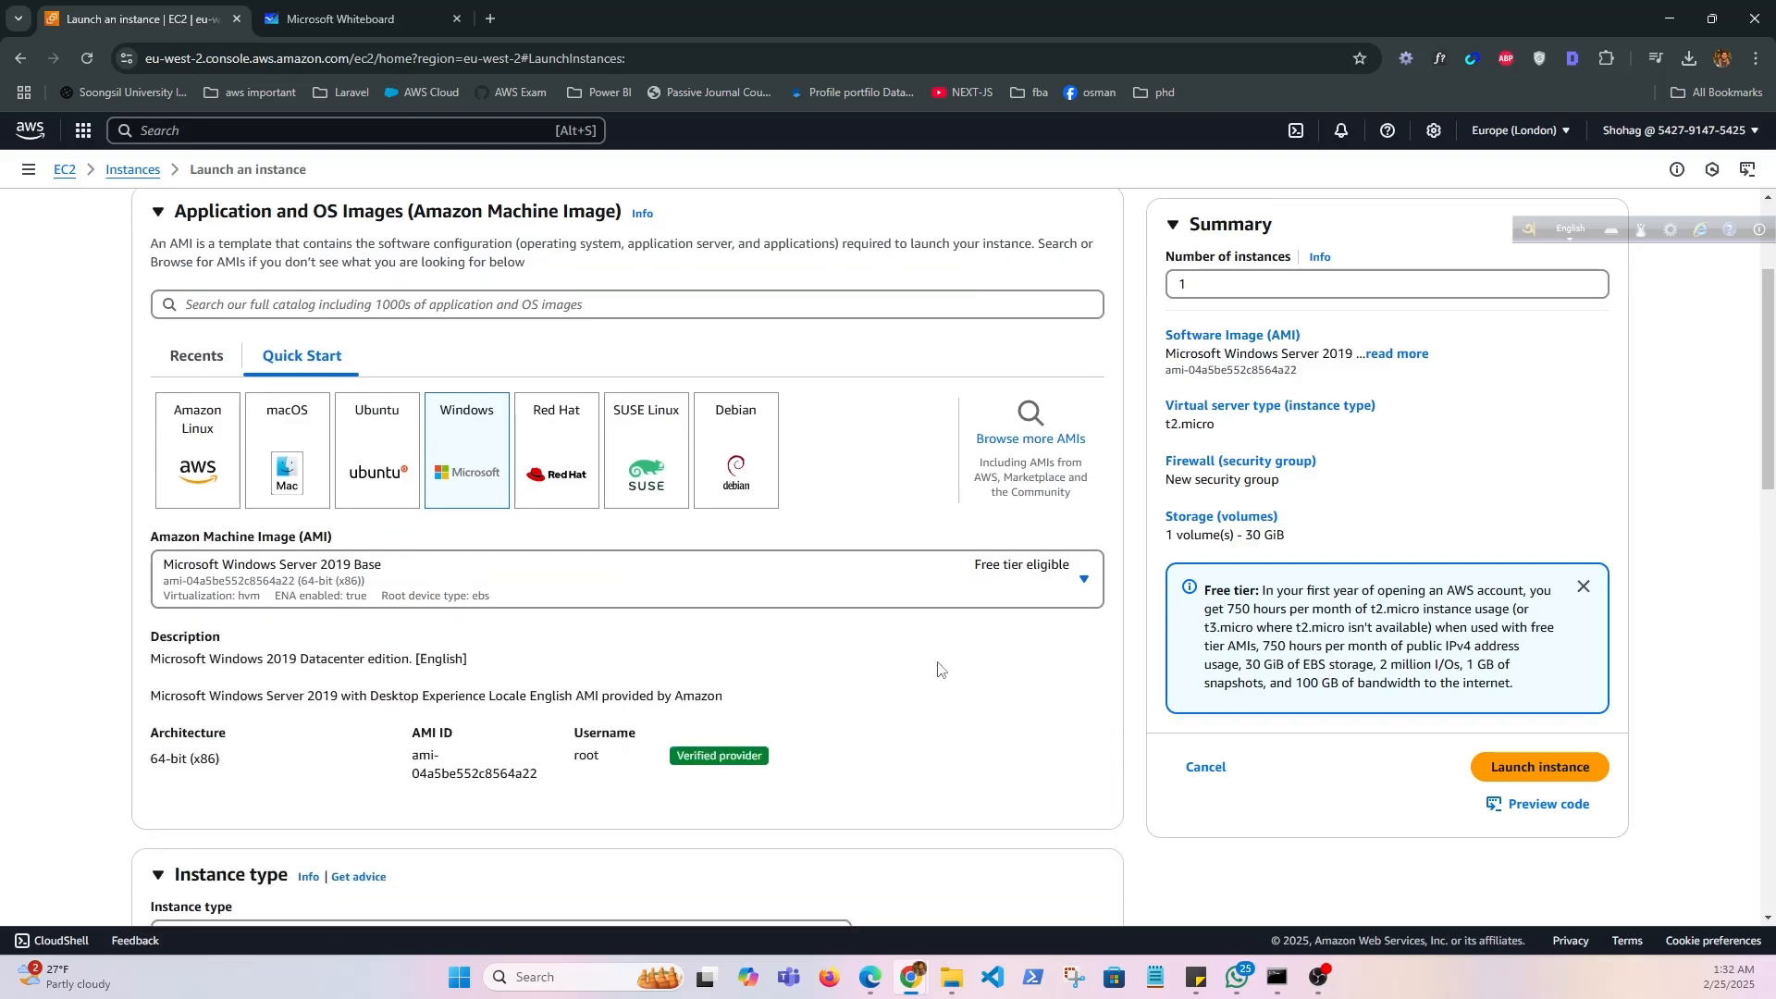
Switch the machine image to Microsoft Windows Server 2025 Base and check which instance types are offered for it
scroll(937, 666, down, 2)
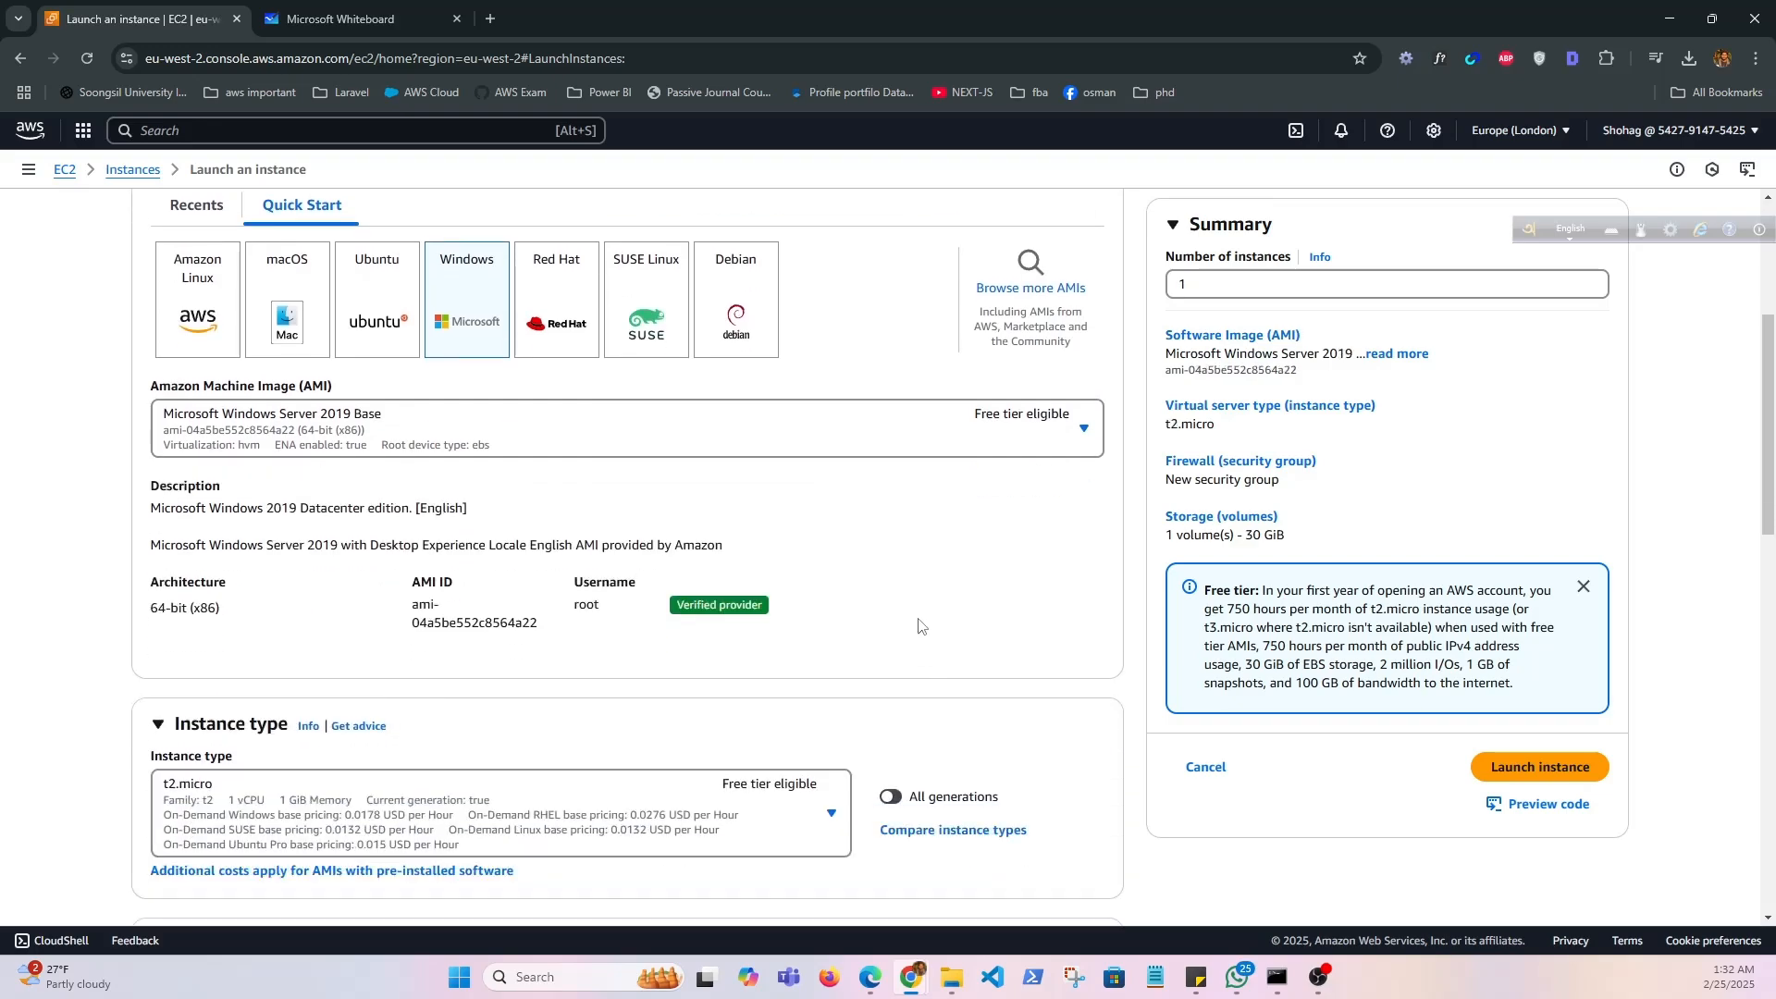
click(754, 450)
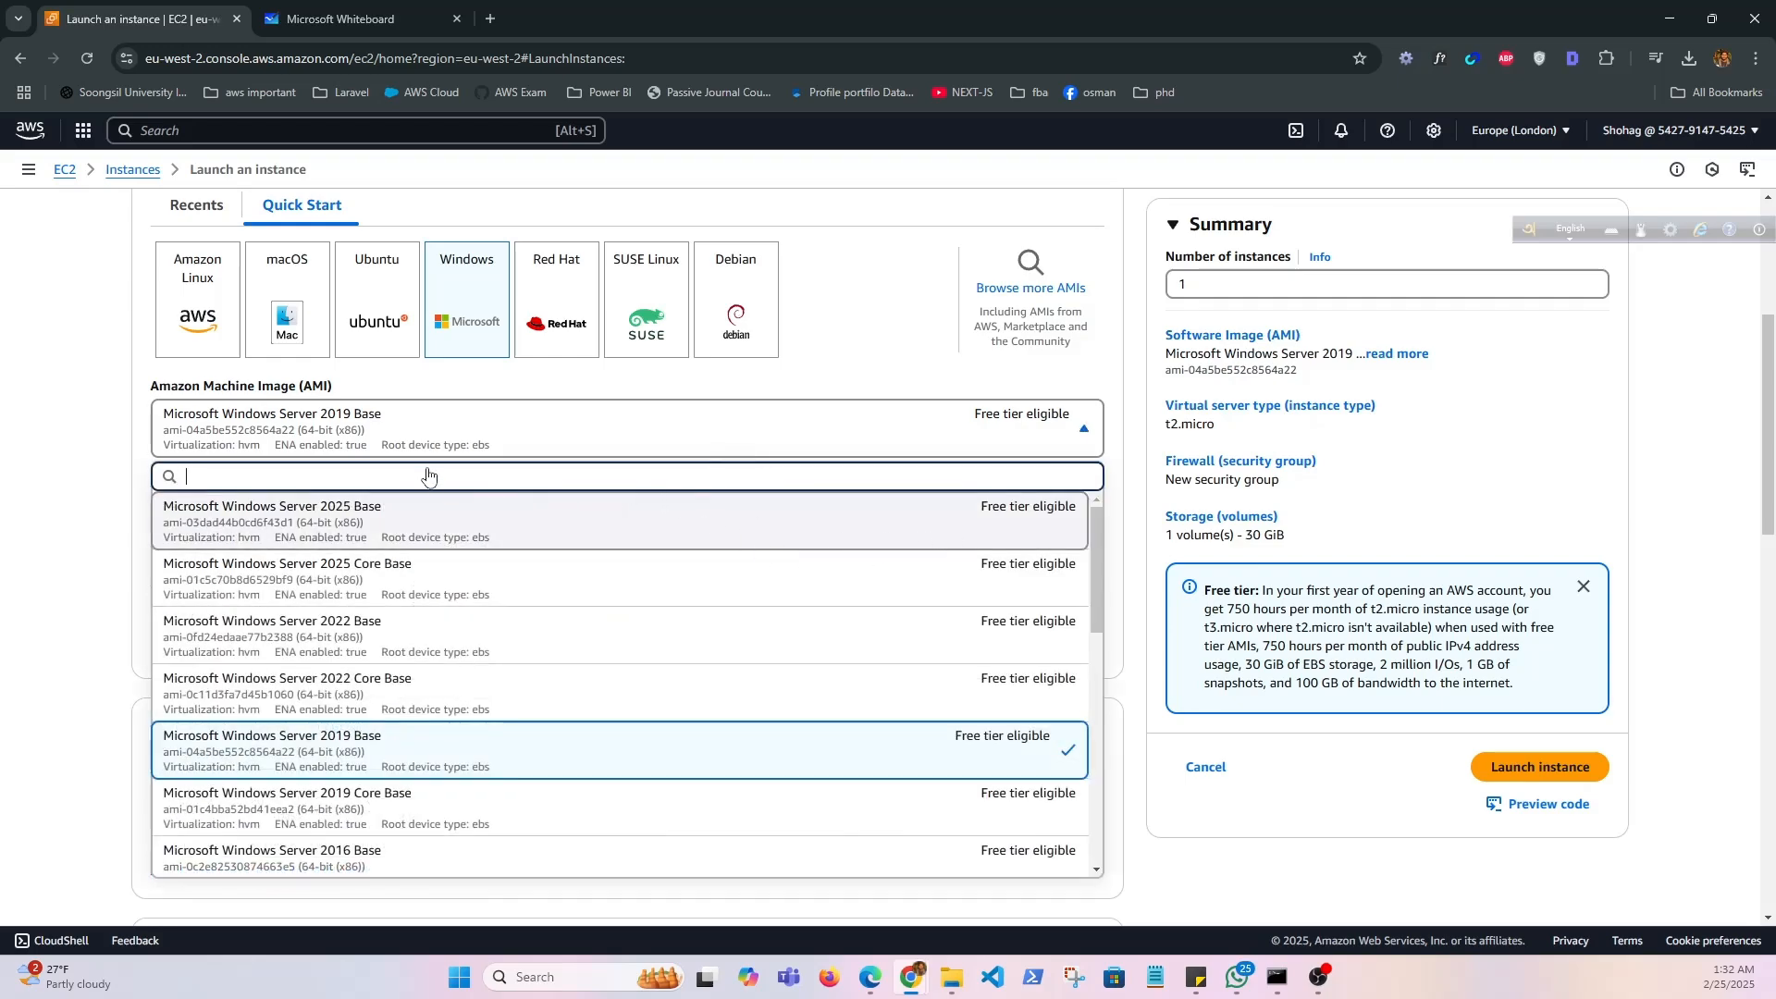
click(545, 538)
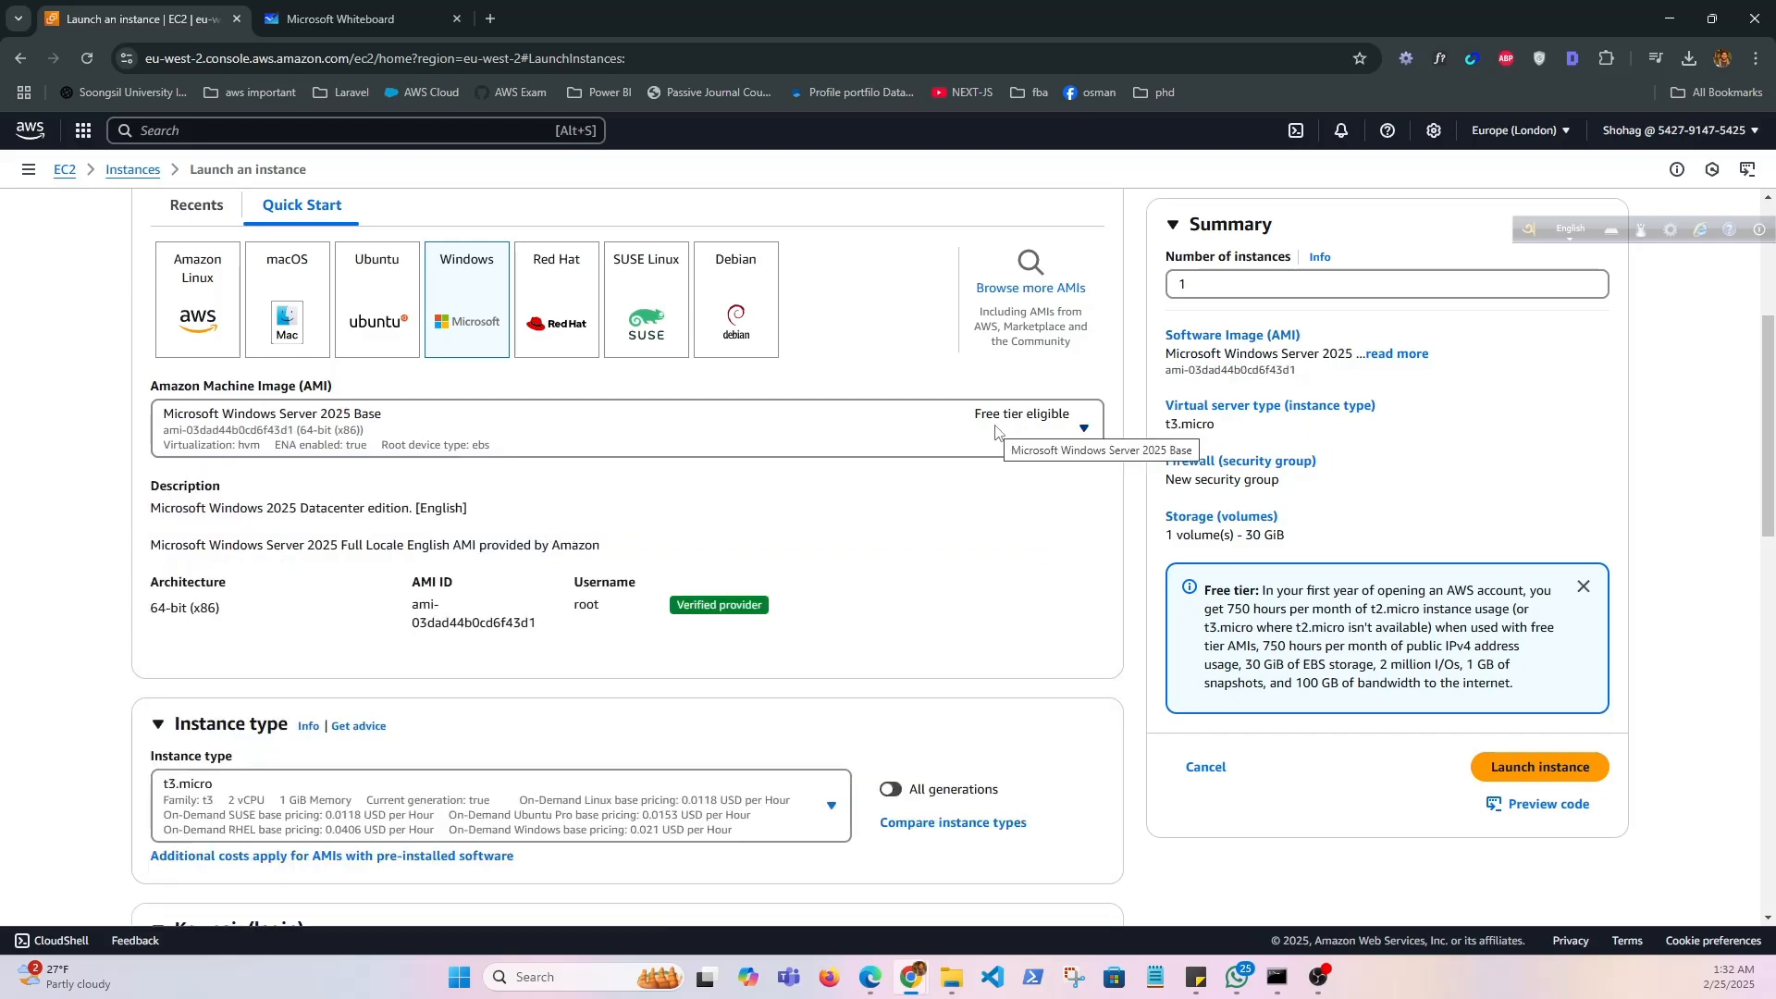
scroll(560, 592, down, 2)
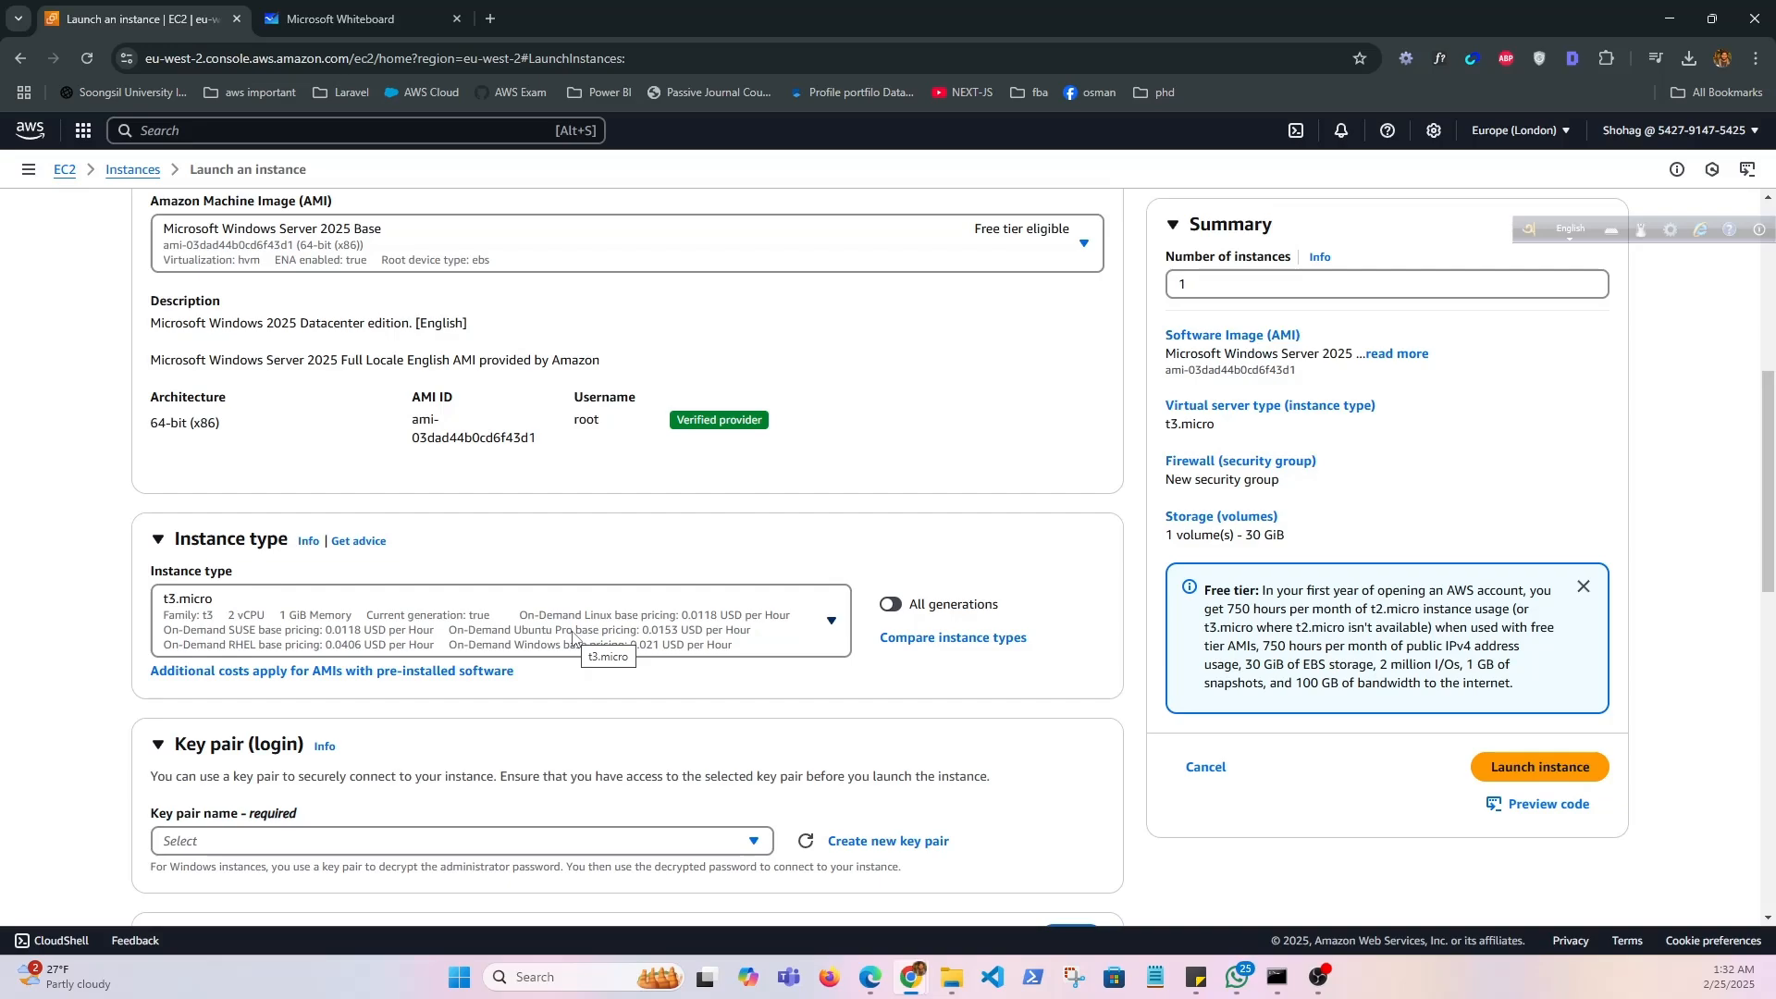
click(692, 638)
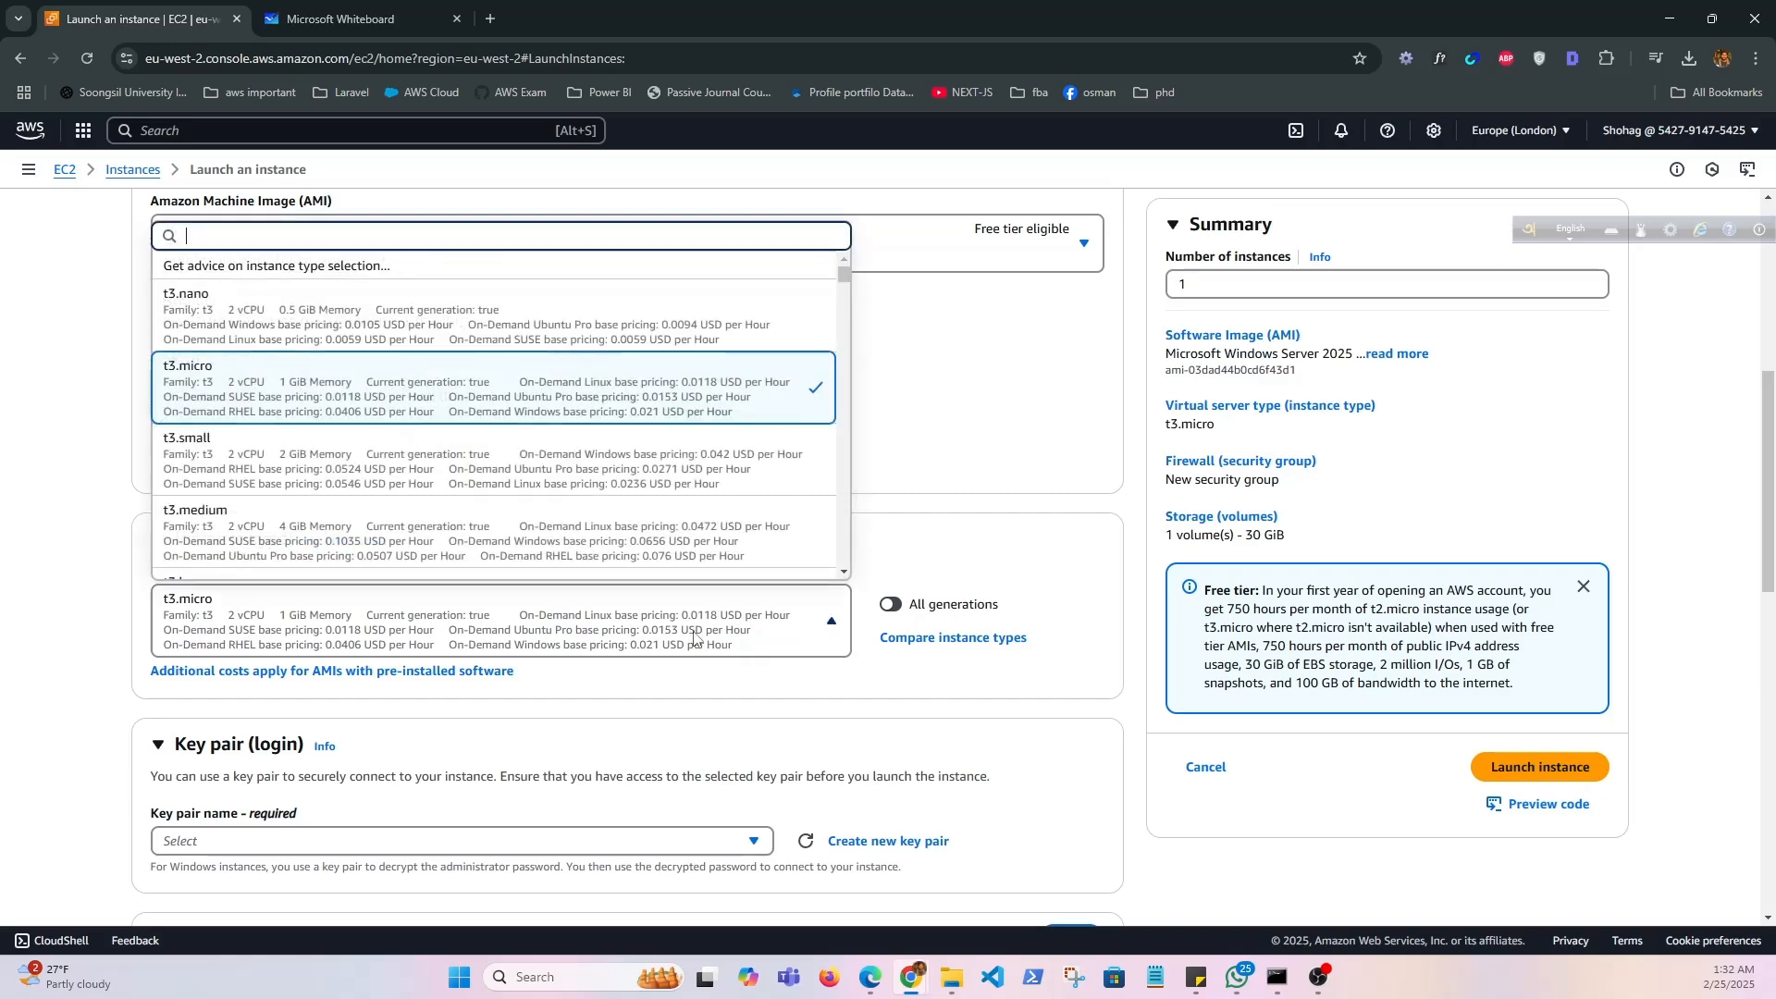
click(906, 266)
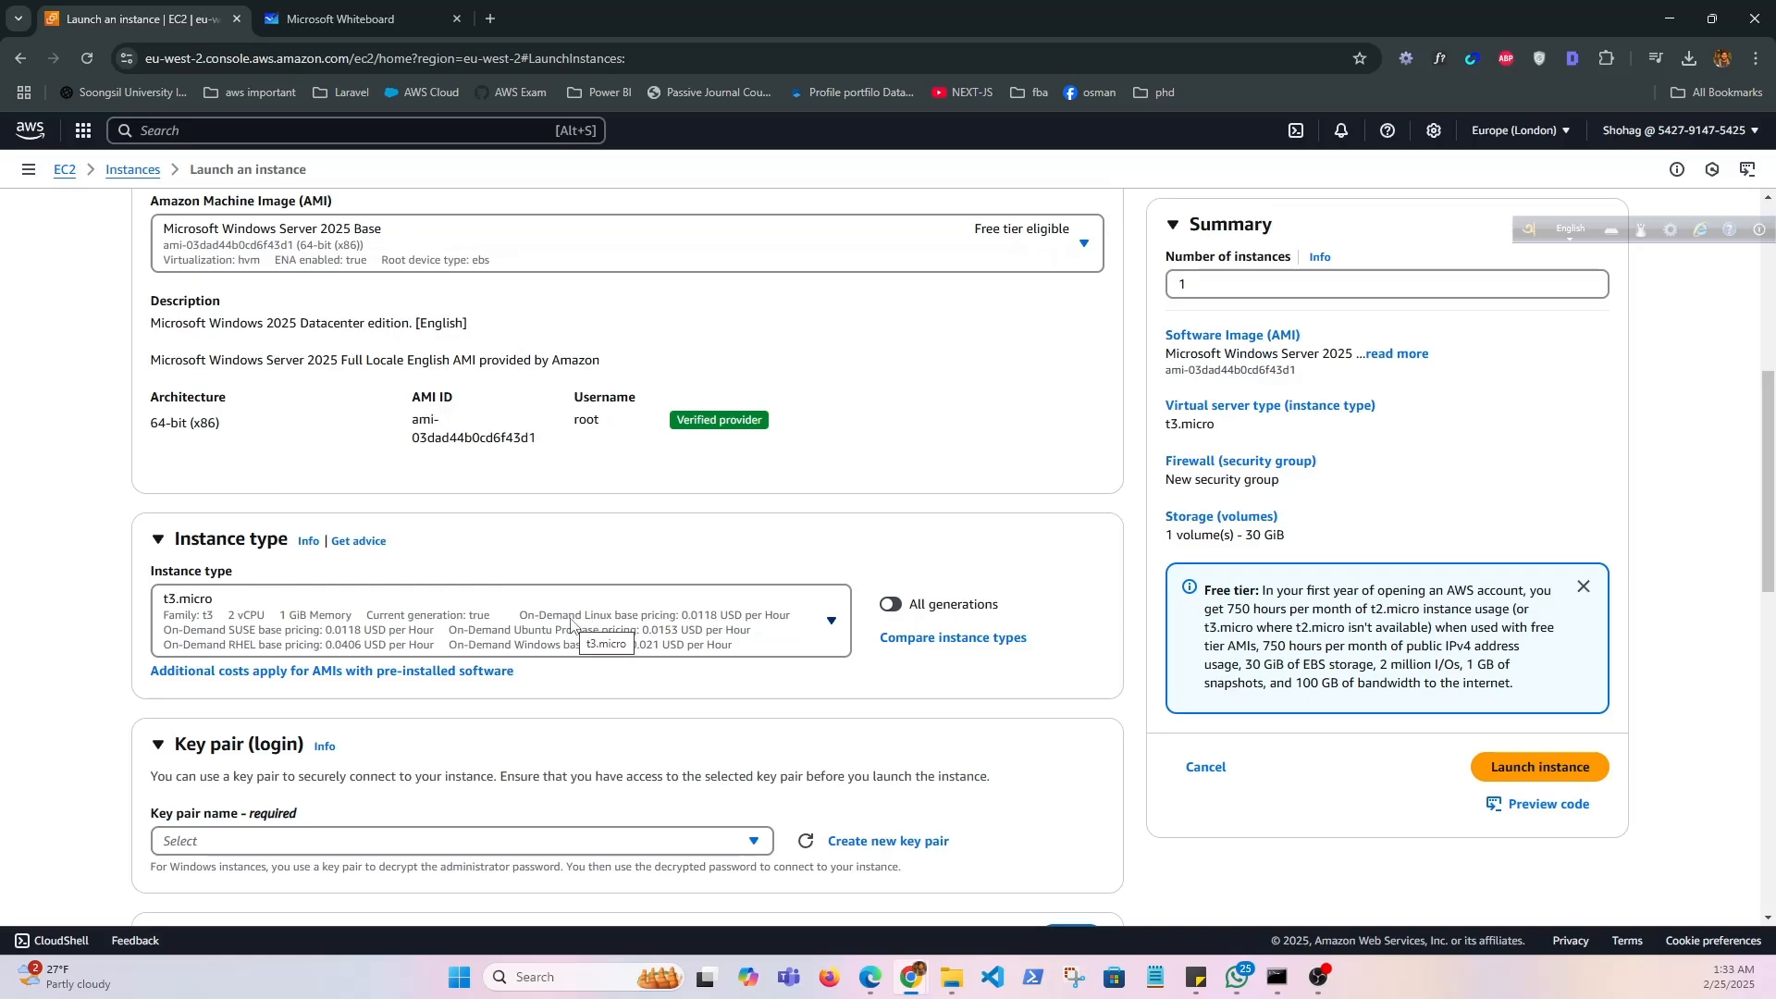
Set the machine image to Microsoft Windows Server 2019 Base and check which instance types are offered for it
click(870, 252)
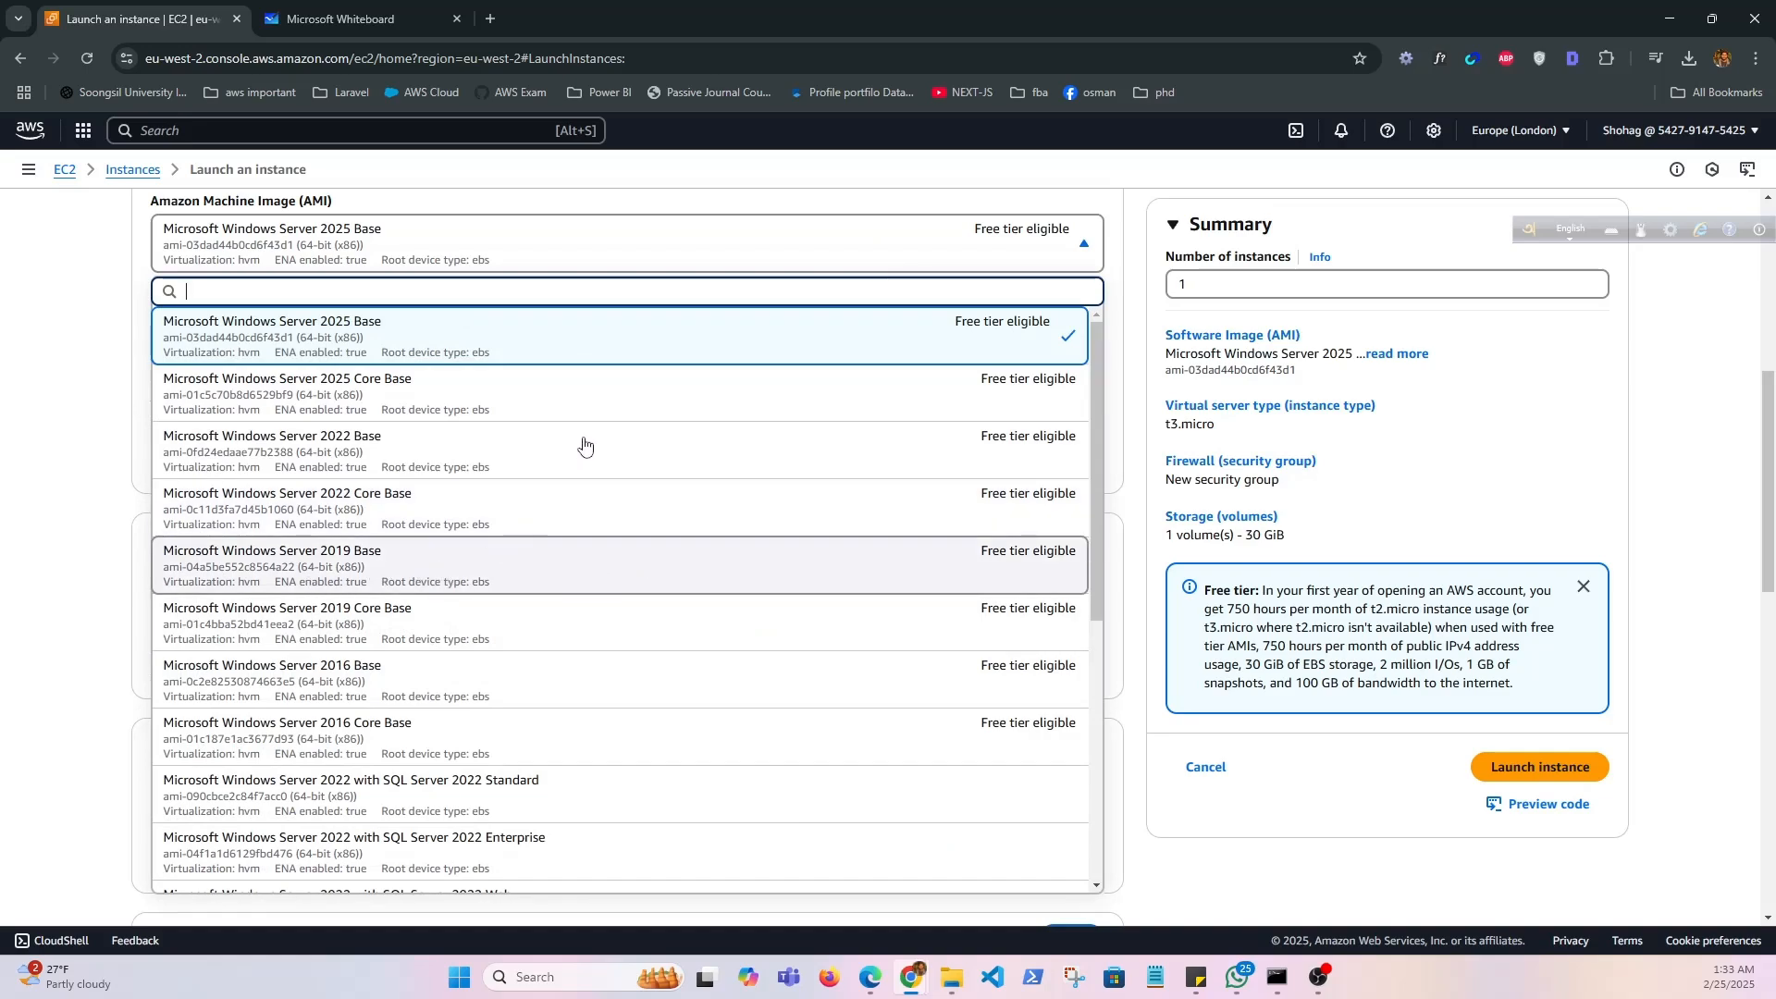
key(Return)
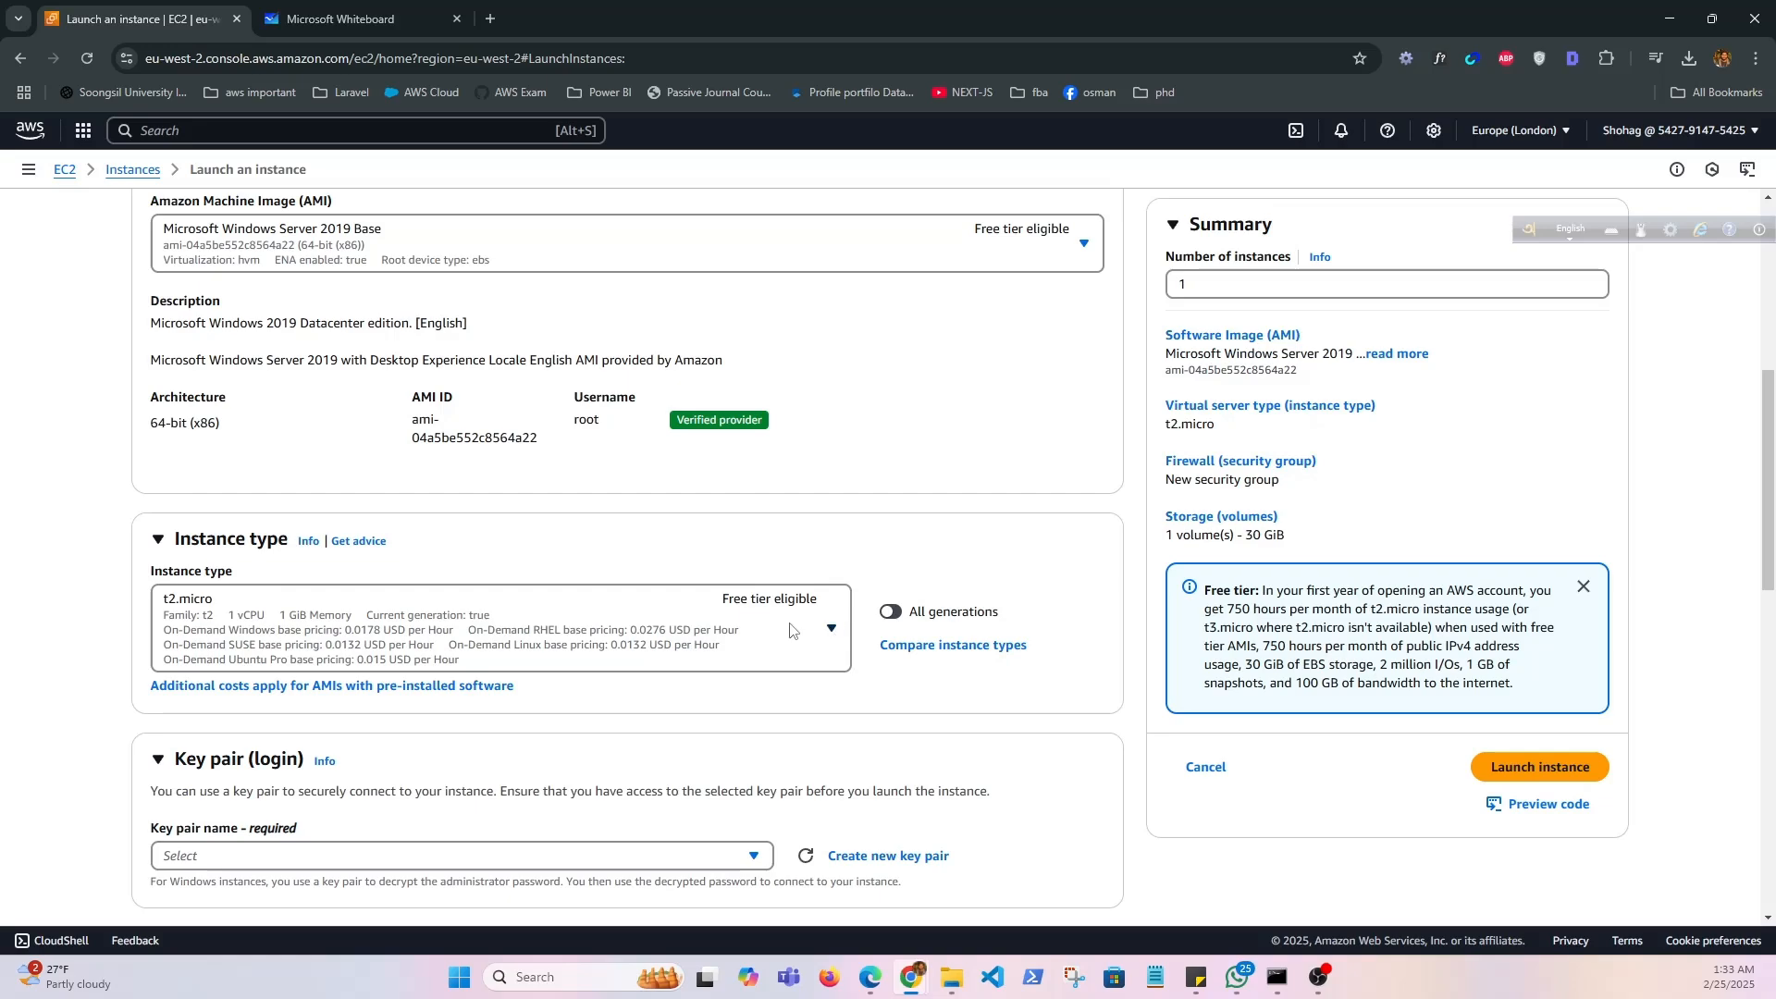
click(748, 631)
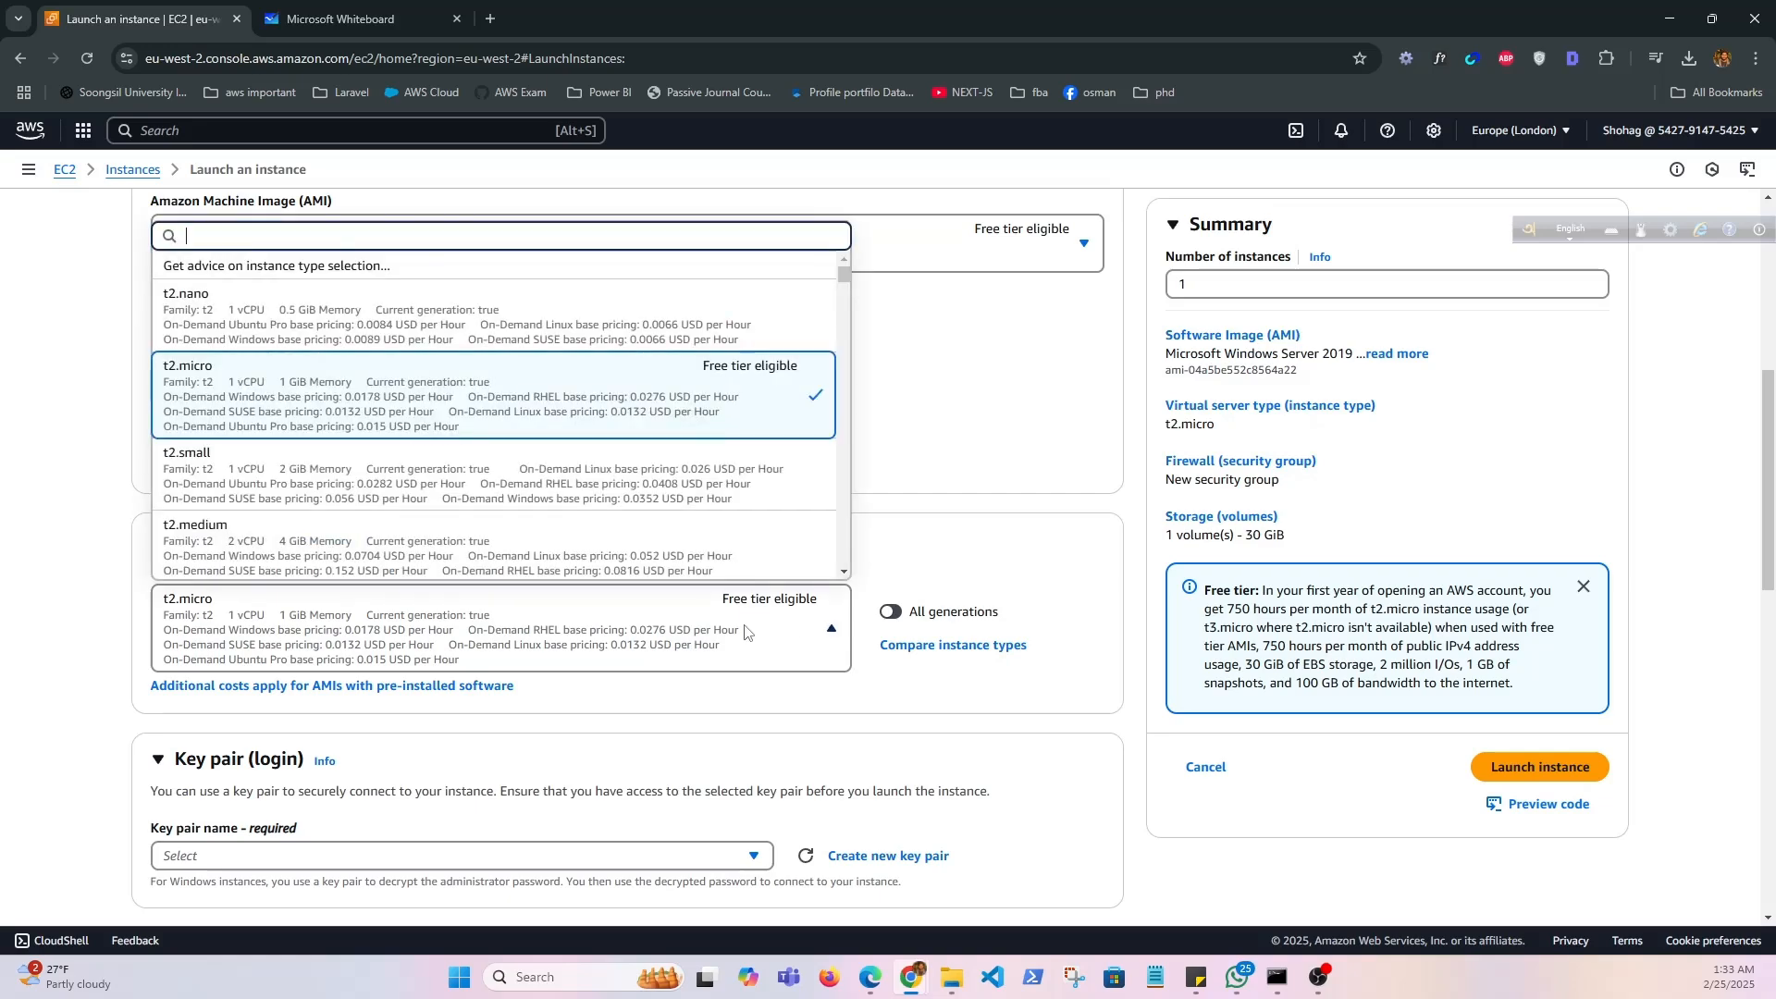
click(944, 448)
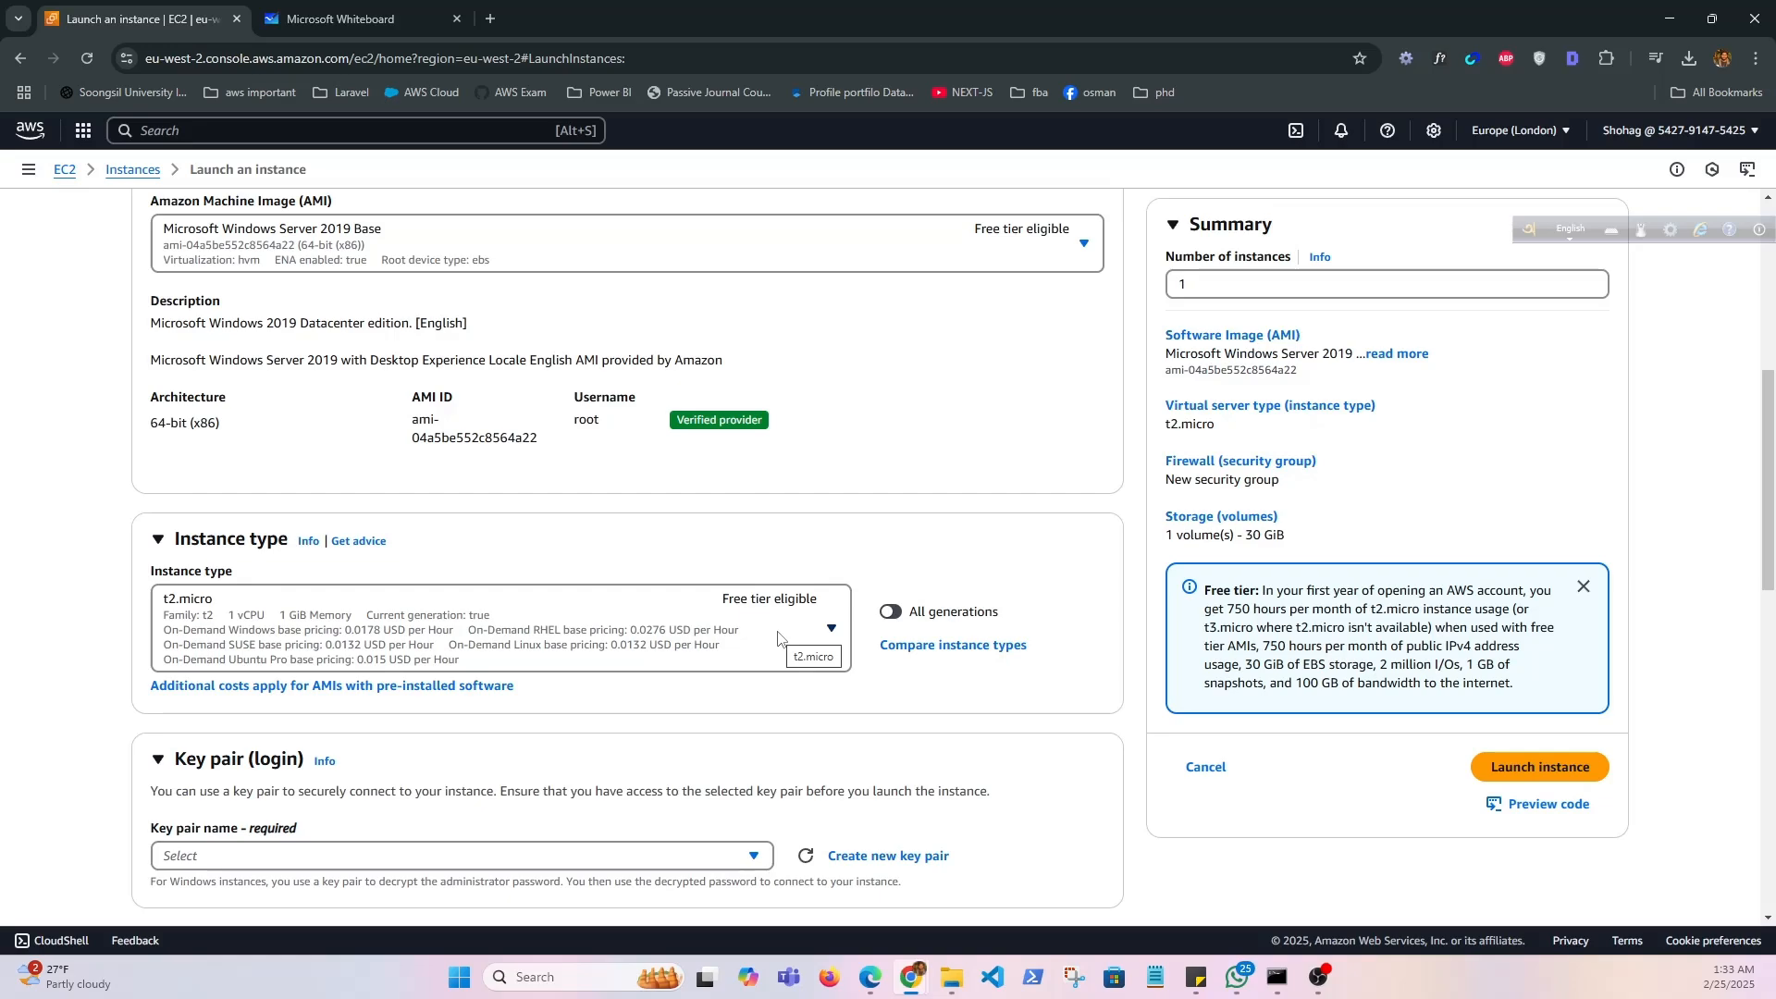
Compare the specifications of the available instance types and select t2.micro for the instance
click(988, 652)
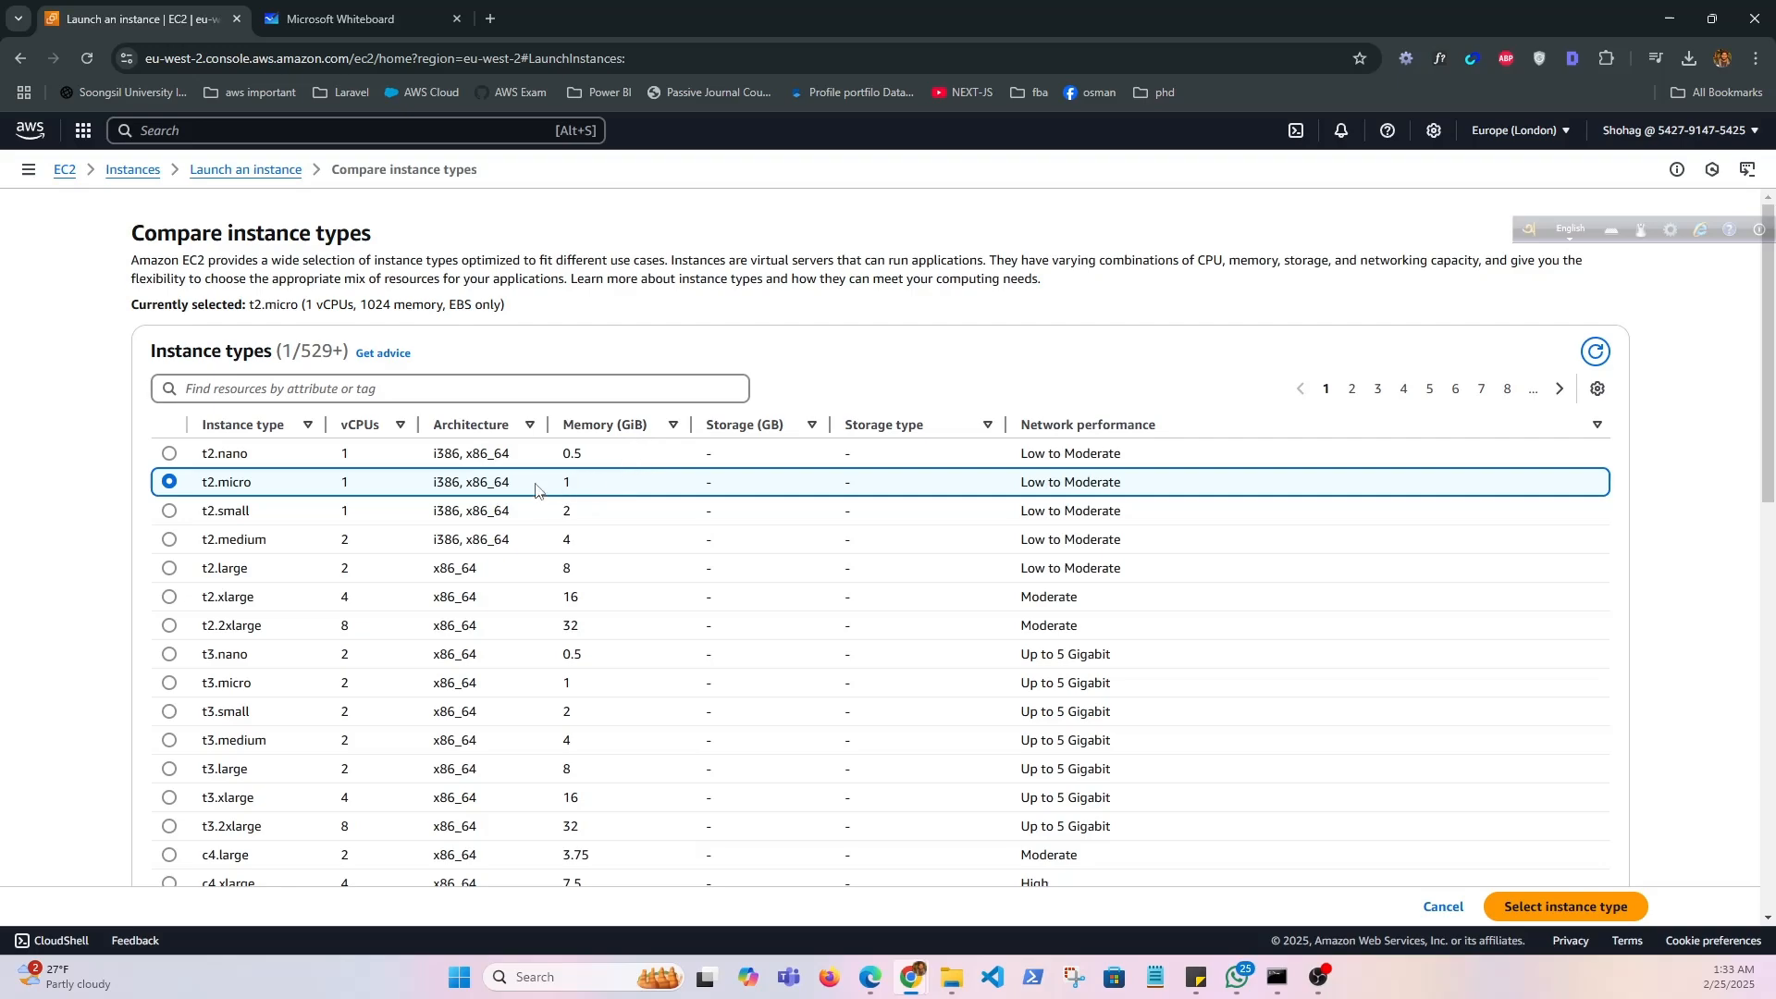
scroll(496, 546, down, 2)
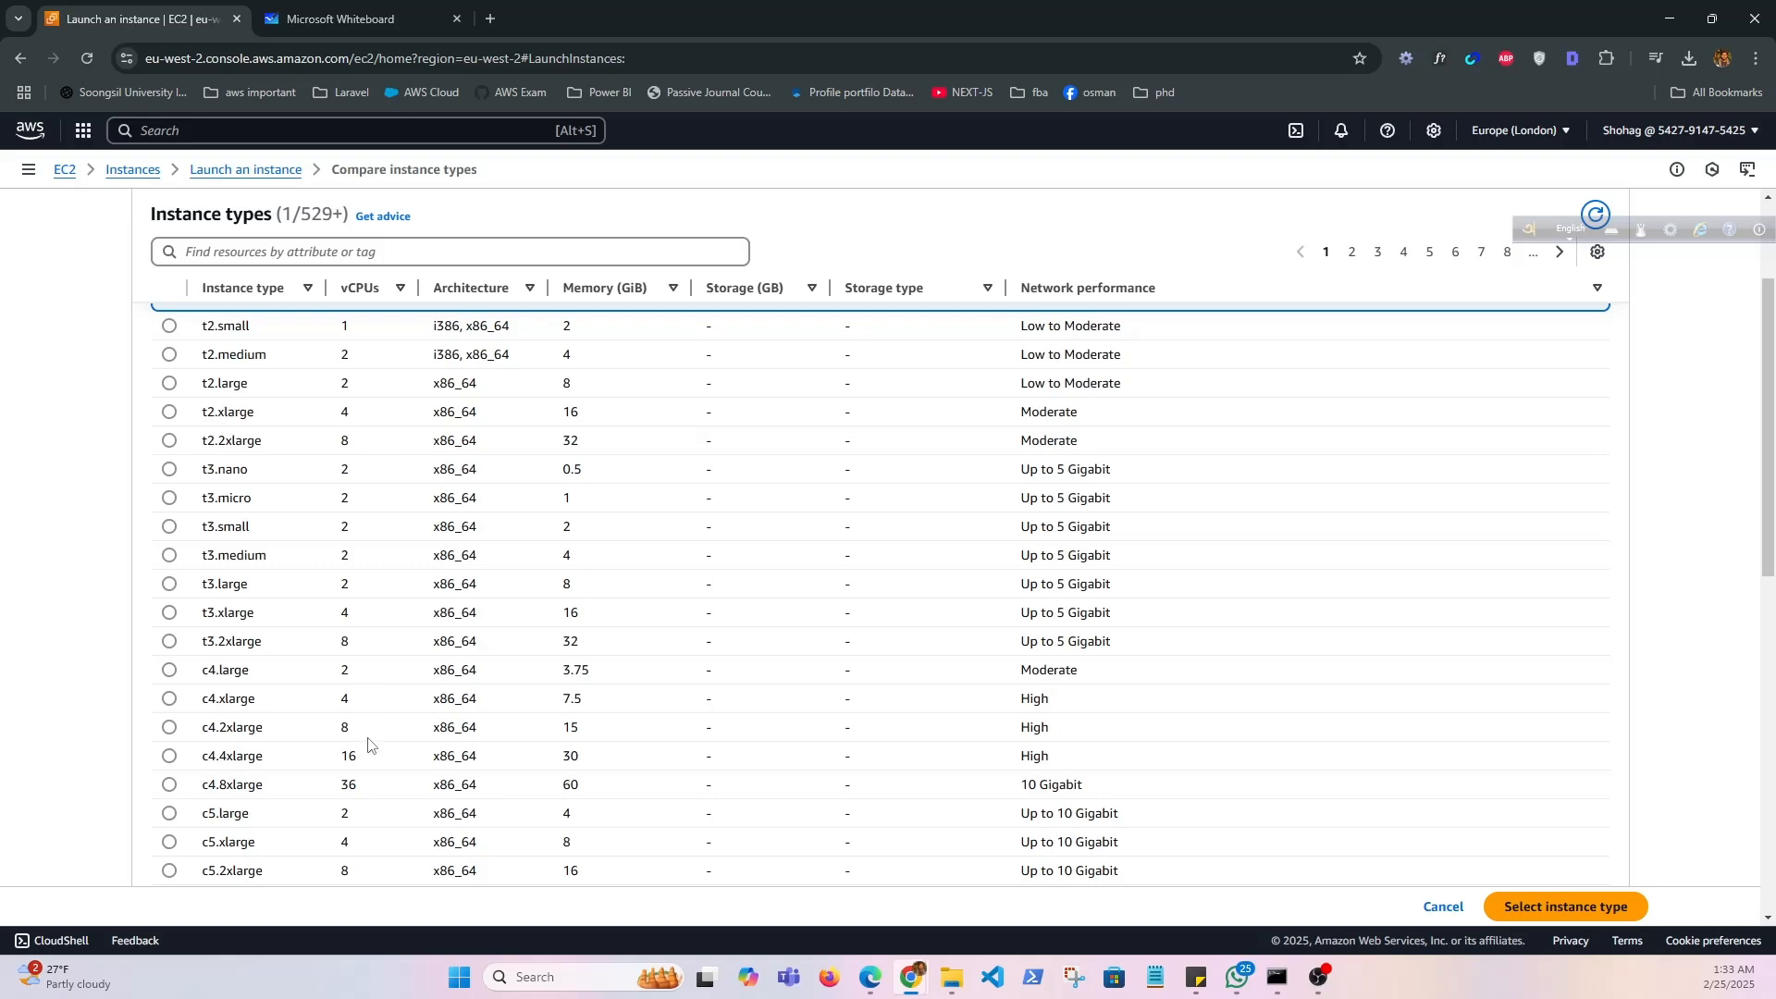
scroll(362, 757, down, 4)
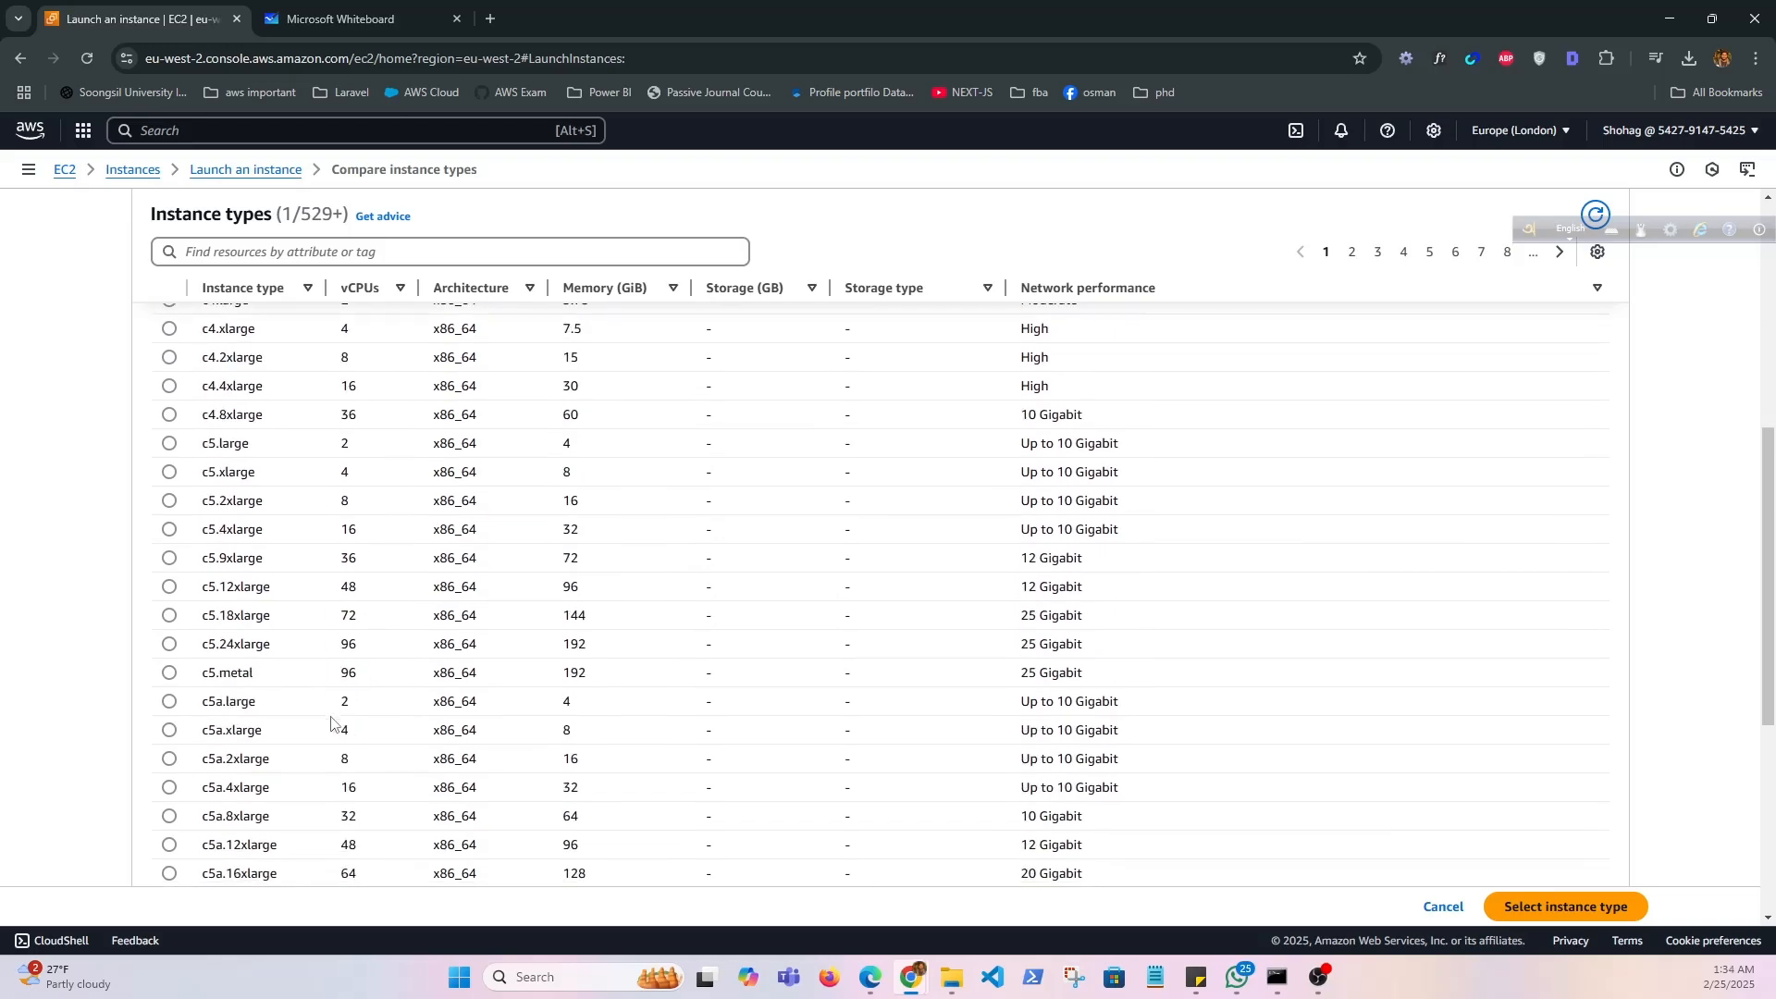
scroll(334, 731, down, 3)
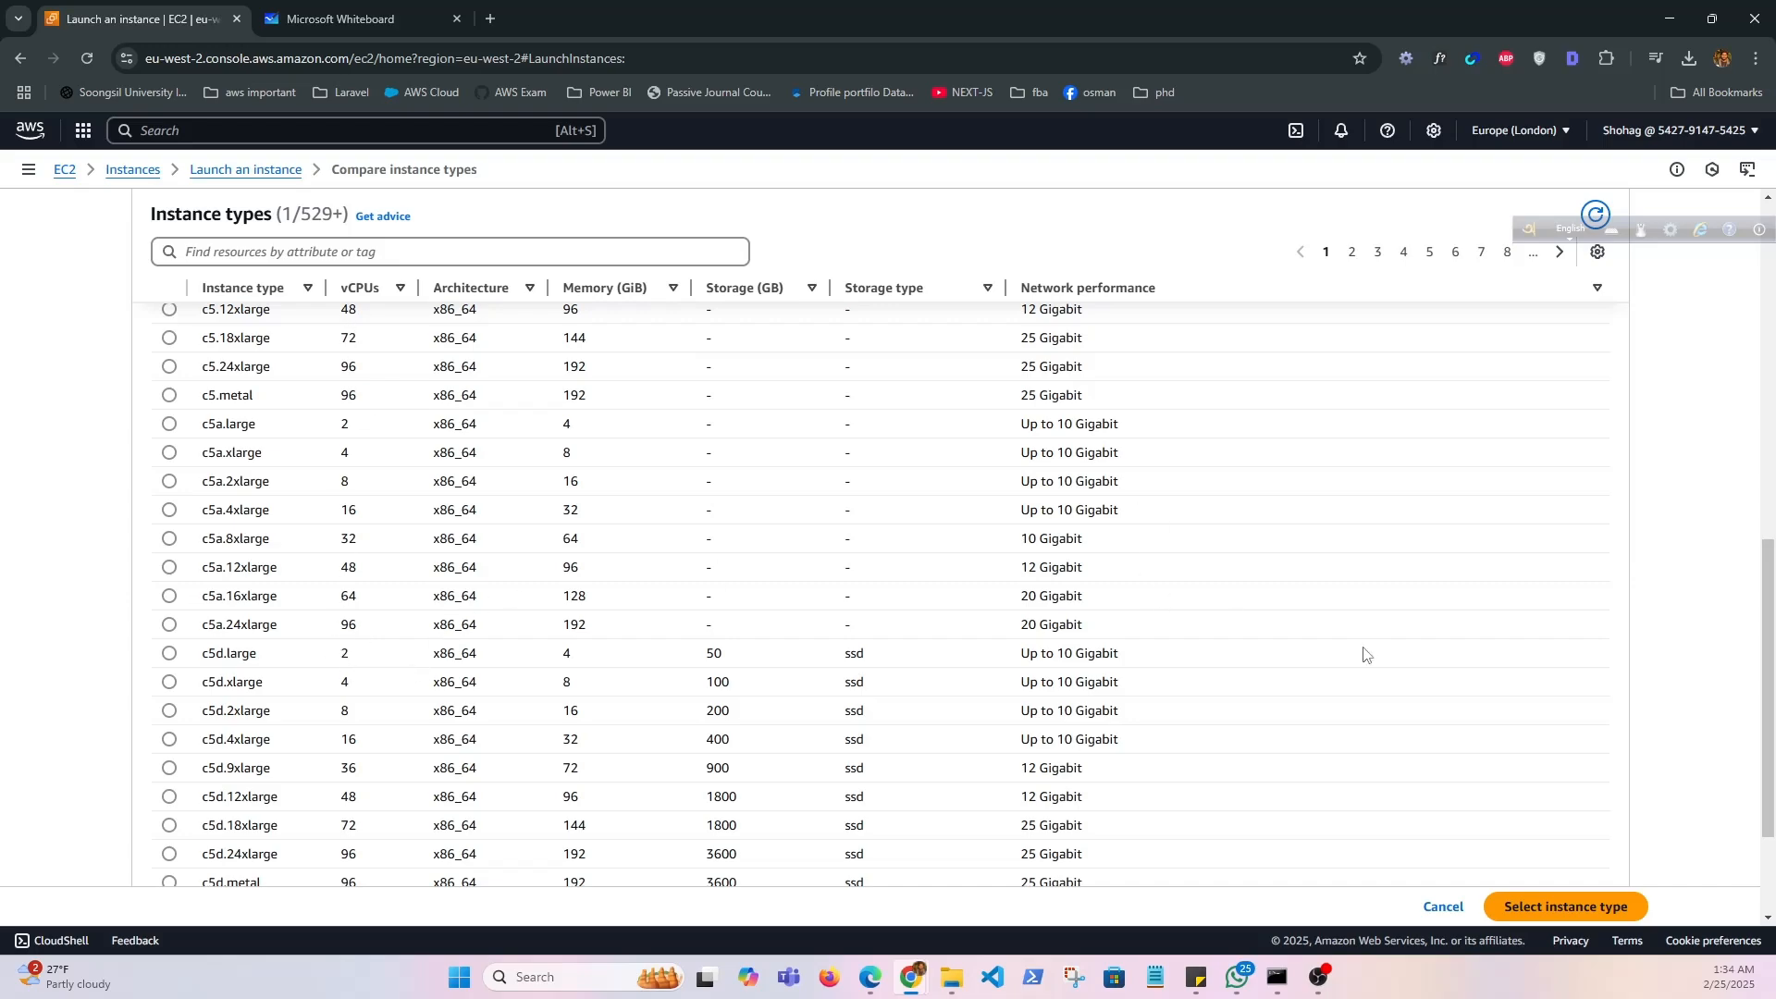
scroll(412, 397, up, 15)
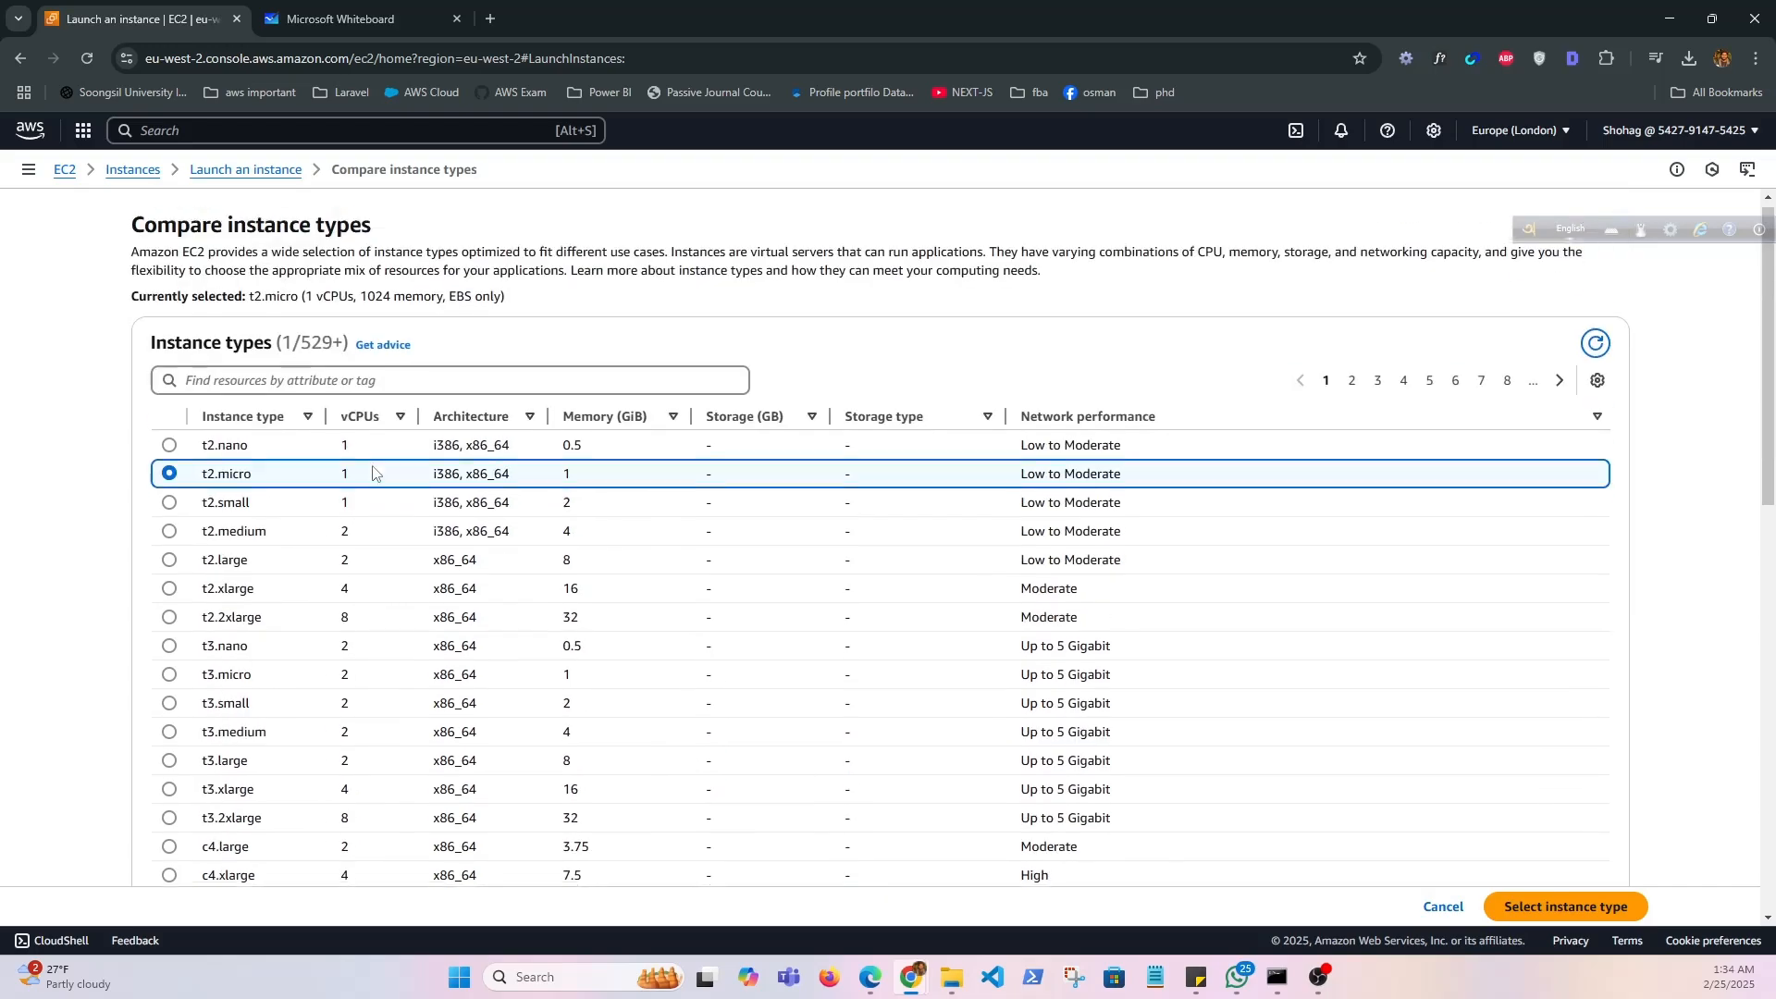
click(1566, 907)
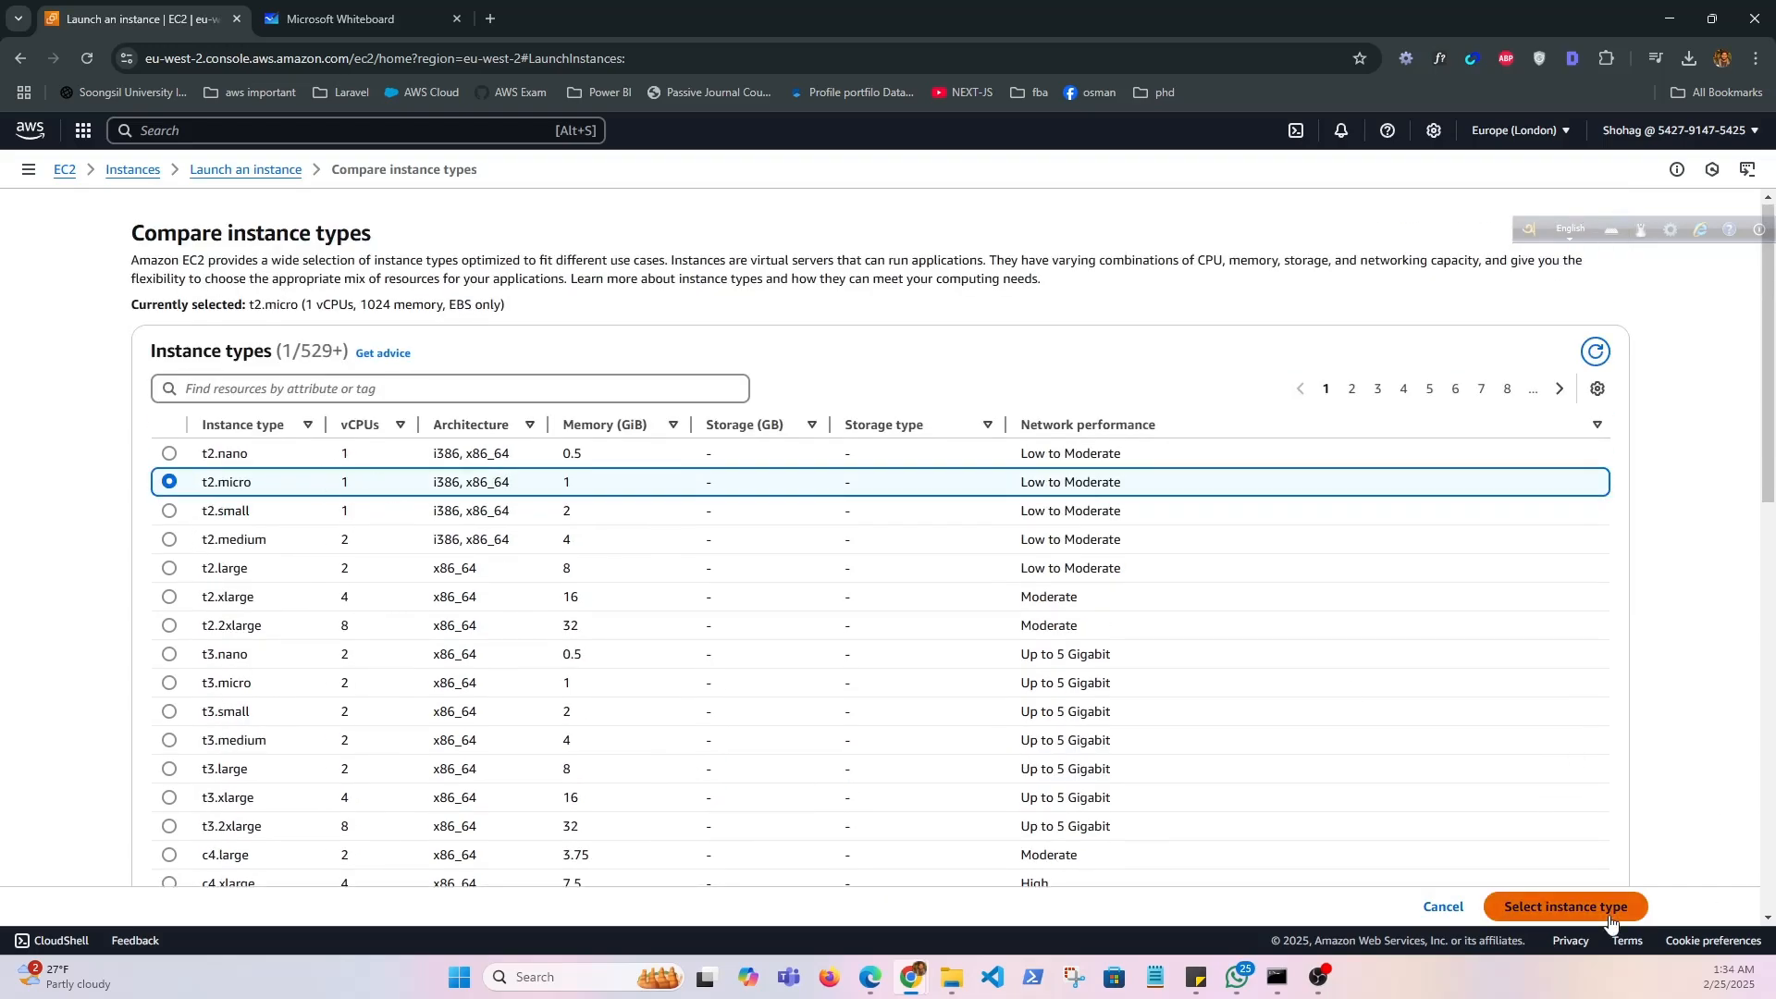
Create a login key pair named mySecurityKey and save its private key file as mySecurityKey.pem in Downloads
scroll(941, 682, down, 6)
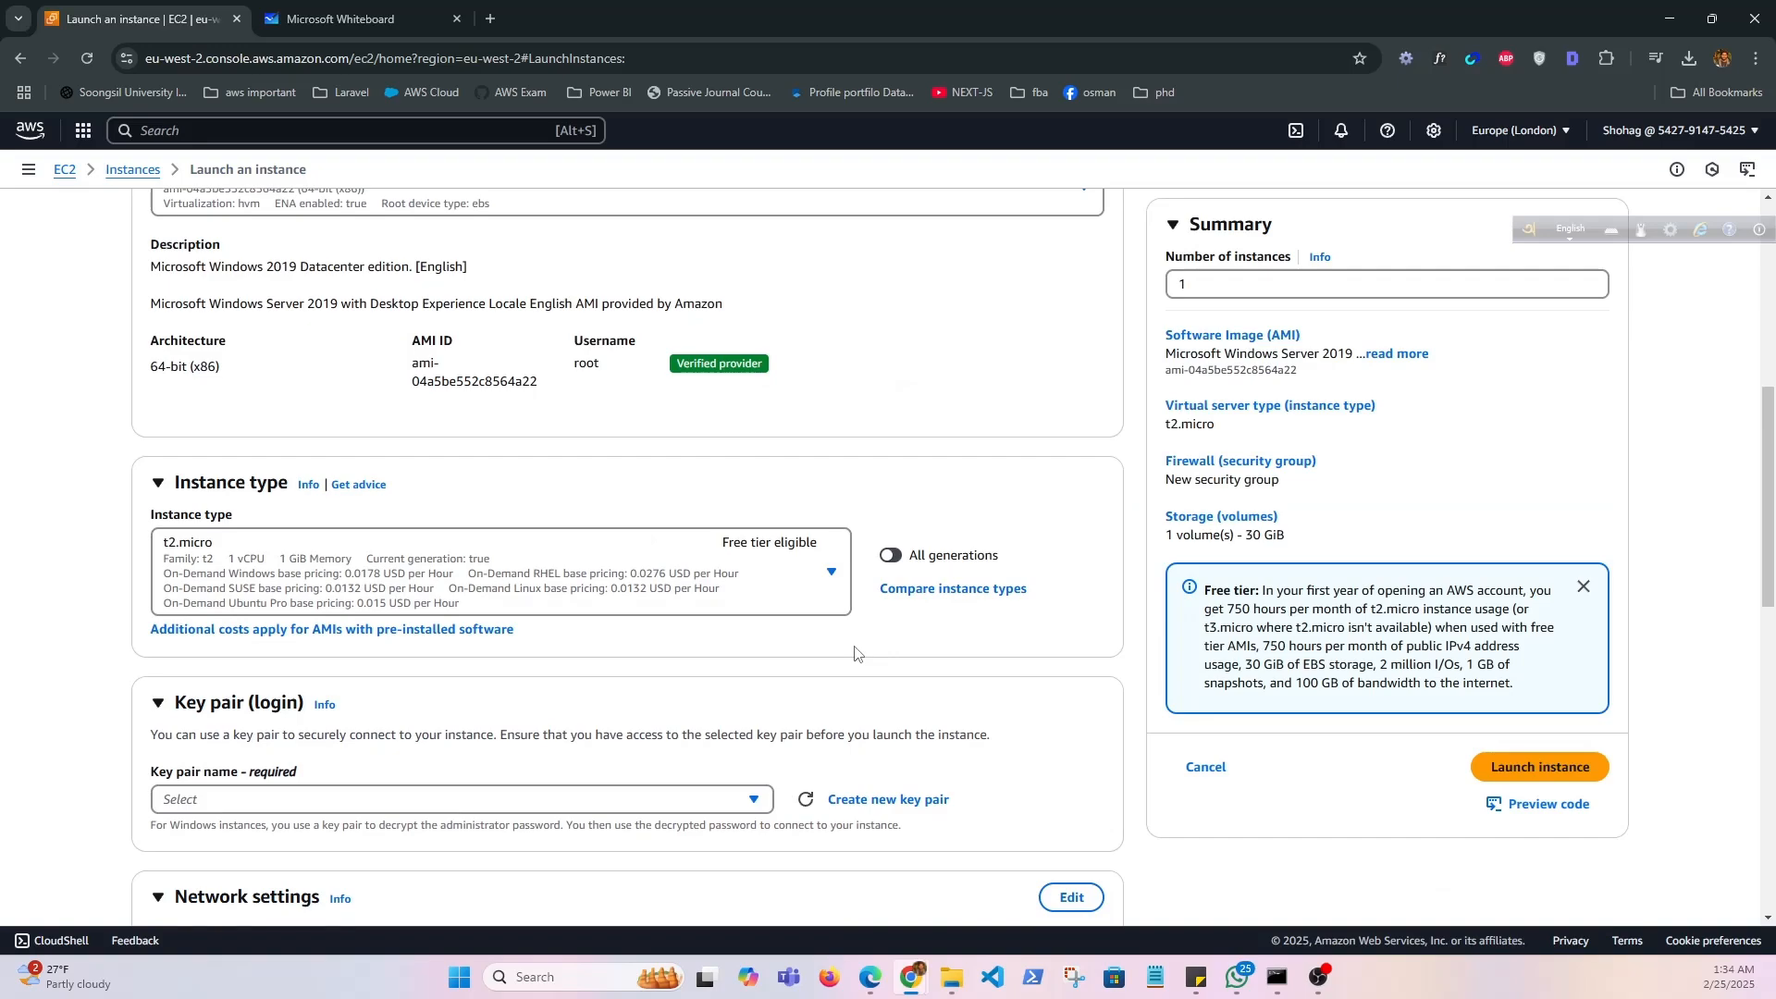
scroll(846, 638, down, 3)
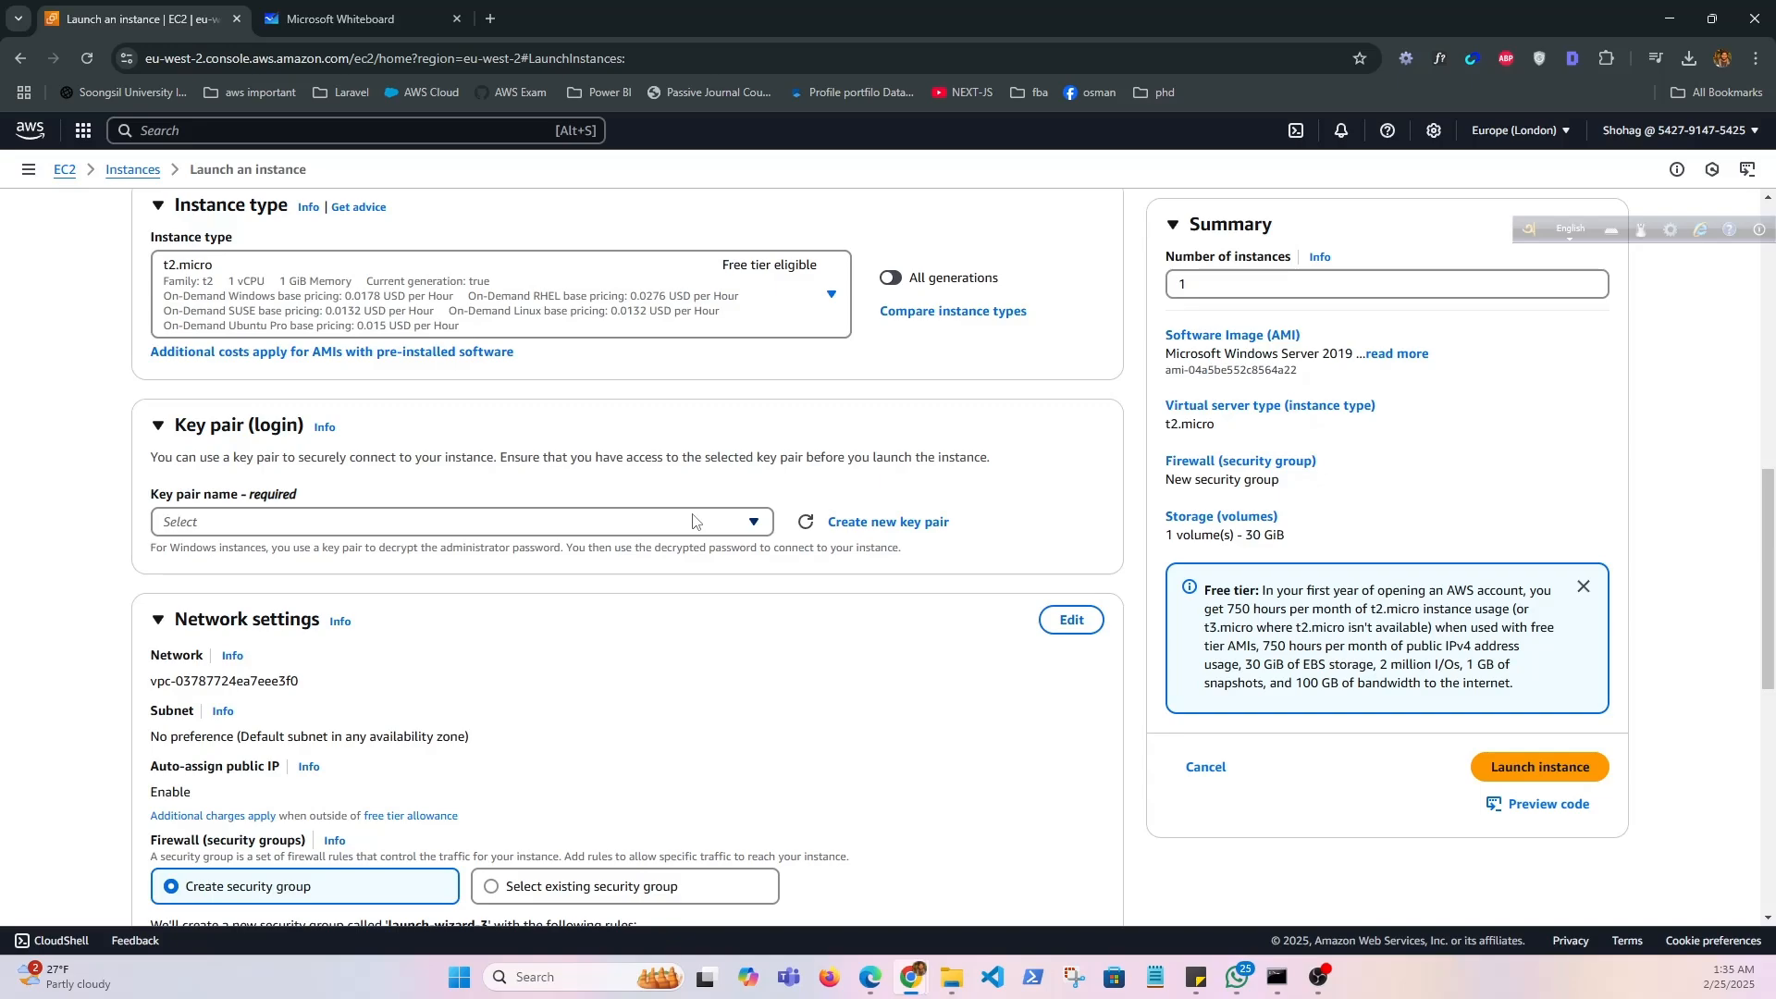
click(925, 524)
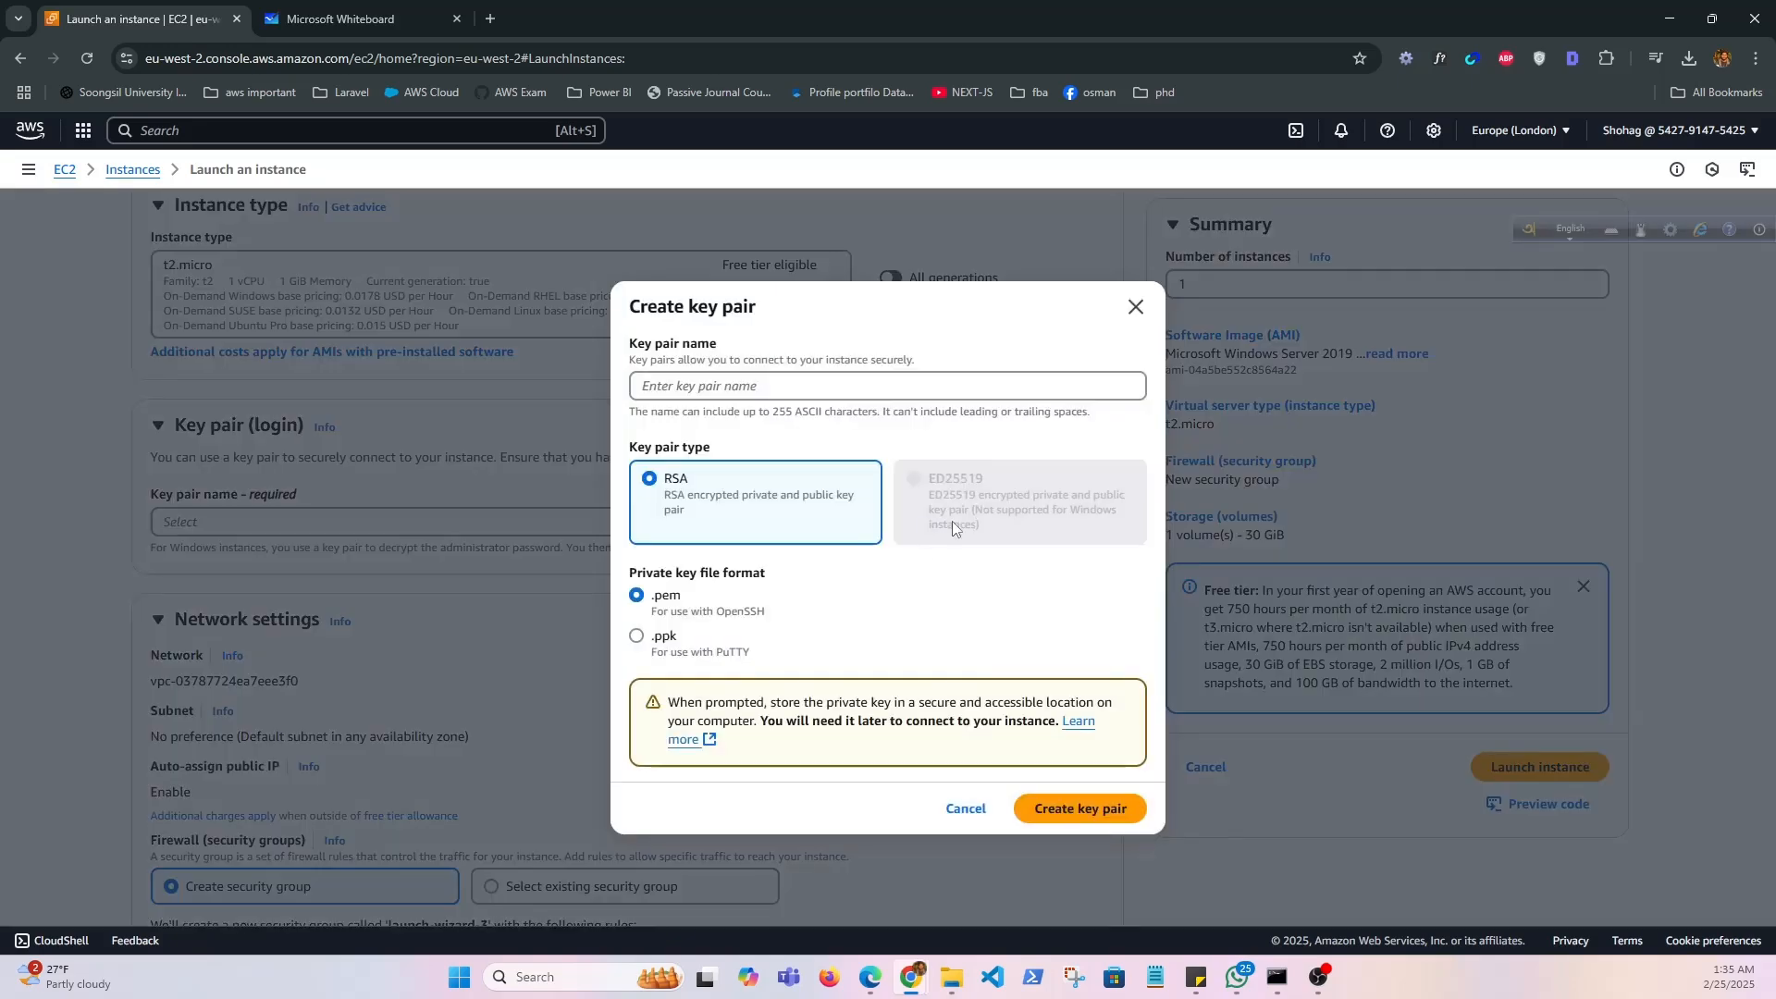
click(1136, 306)
click(929, 523)
click(758, 393)
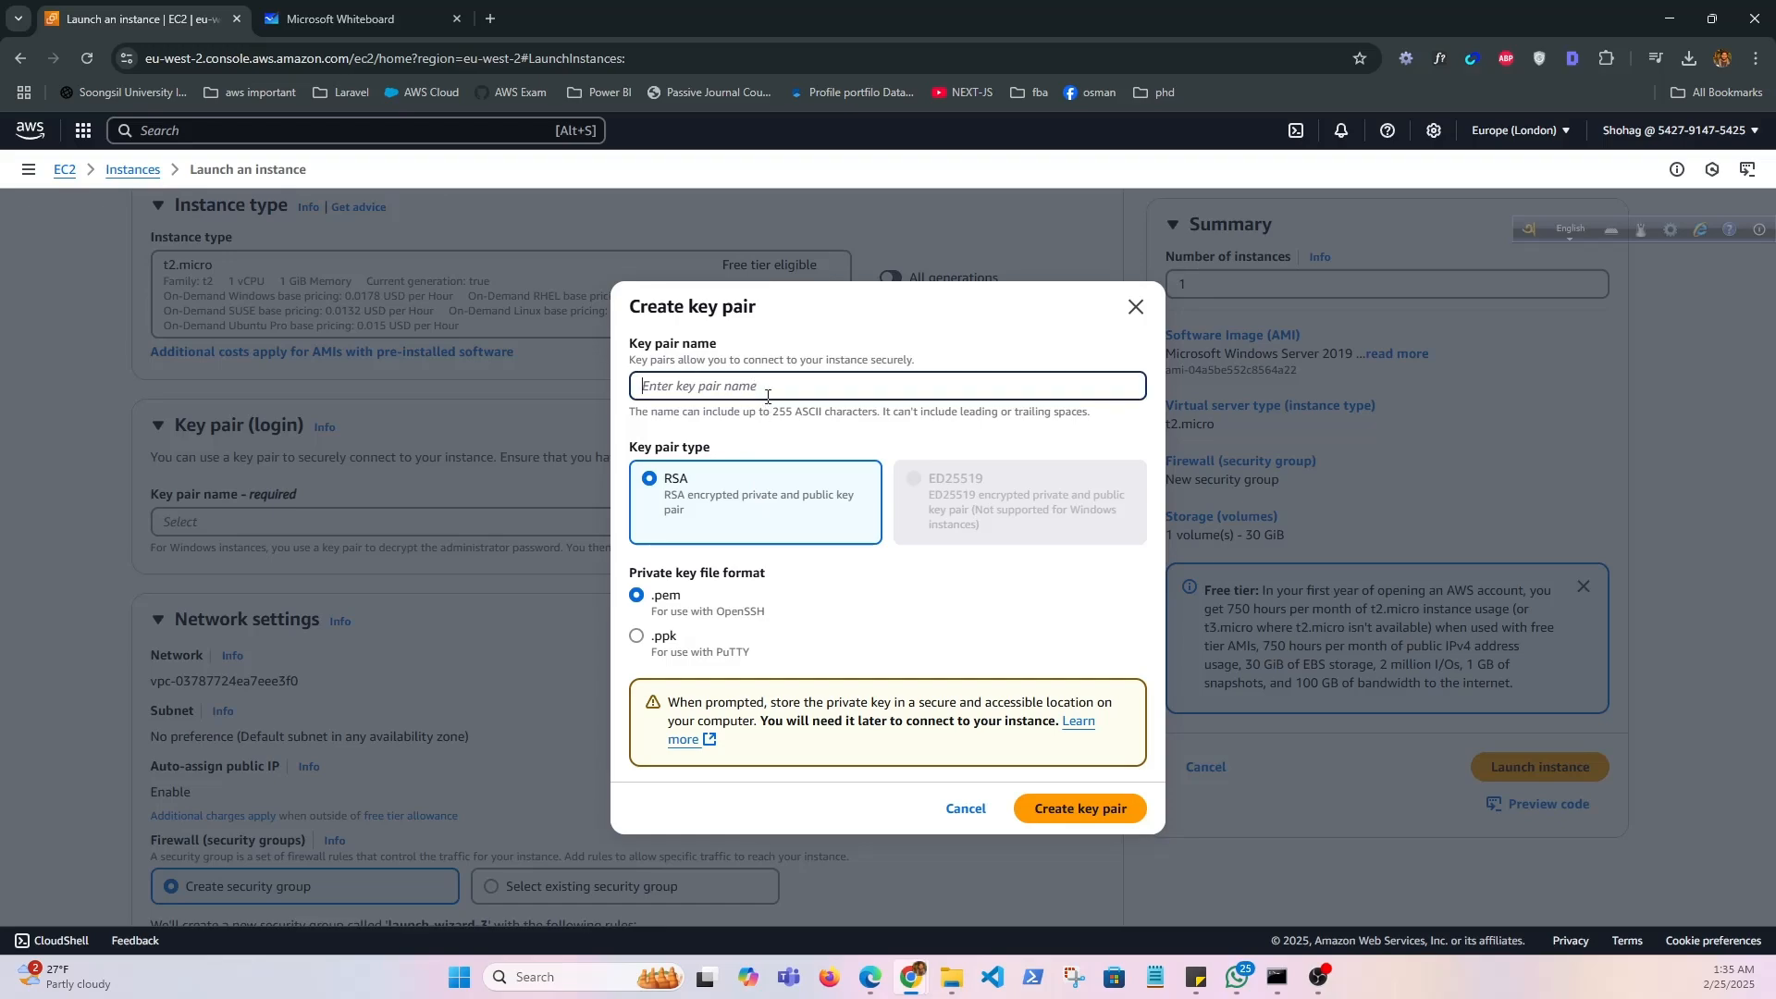
text(mySecurityKey)
click(1092, 820)
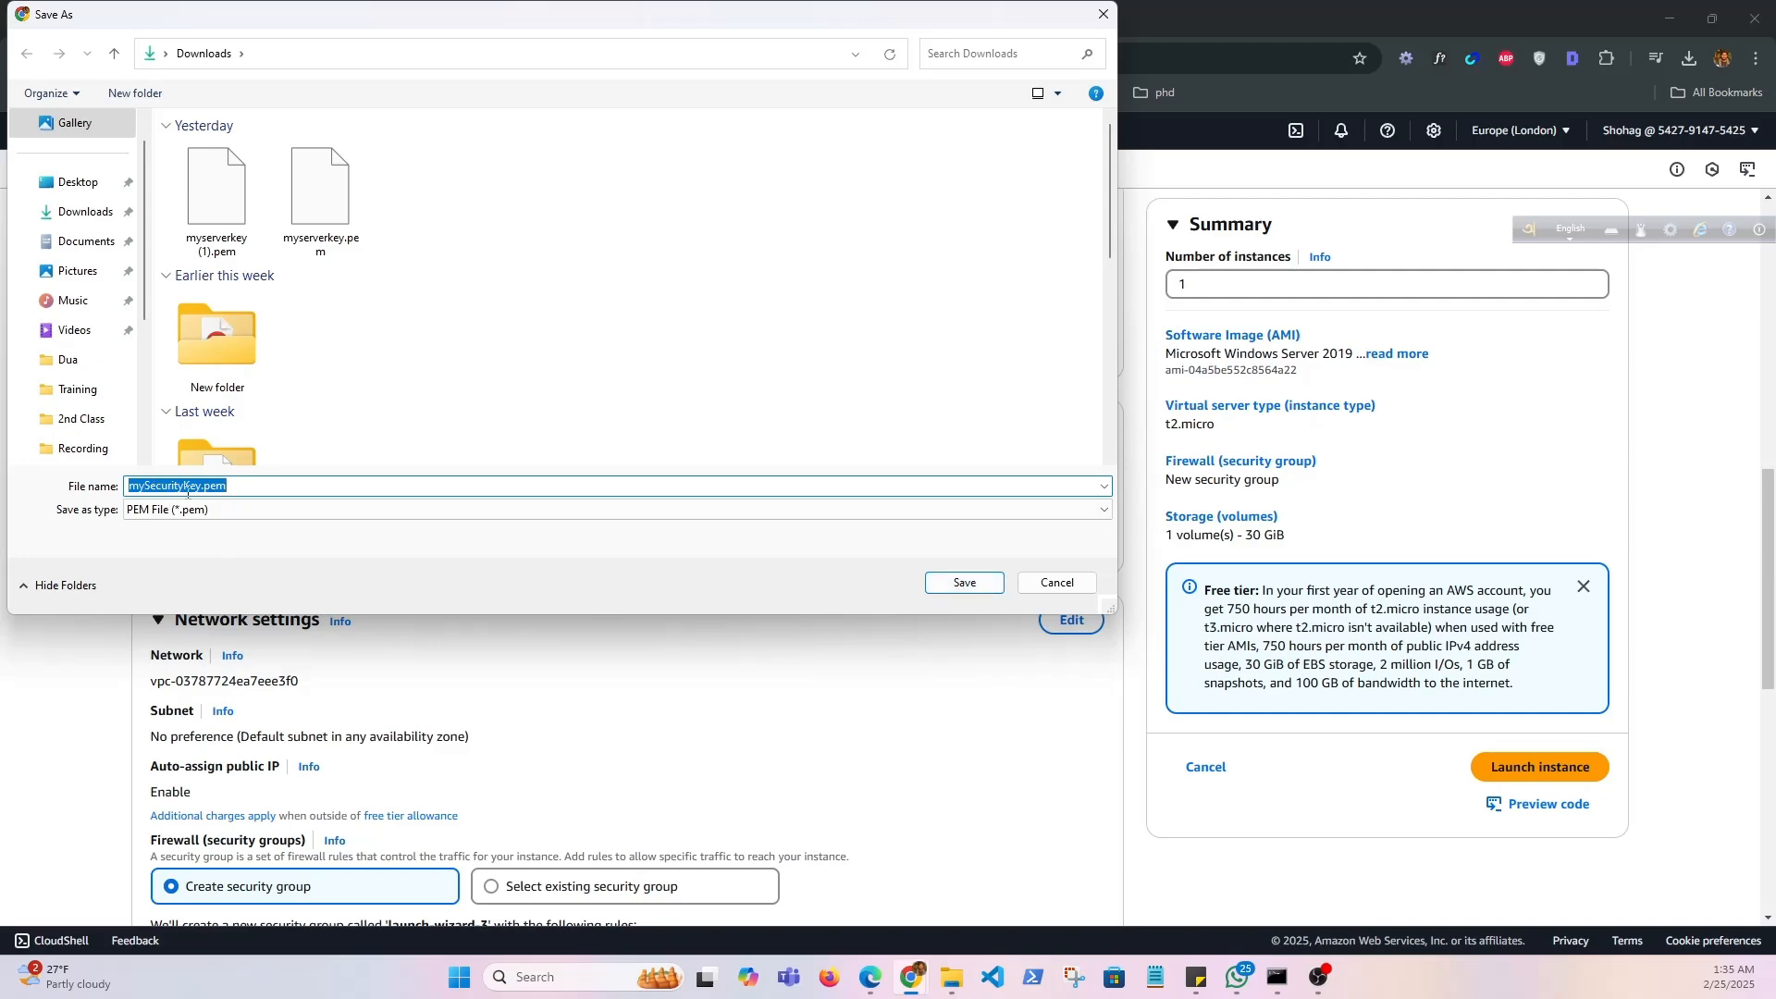
click(962, 583)
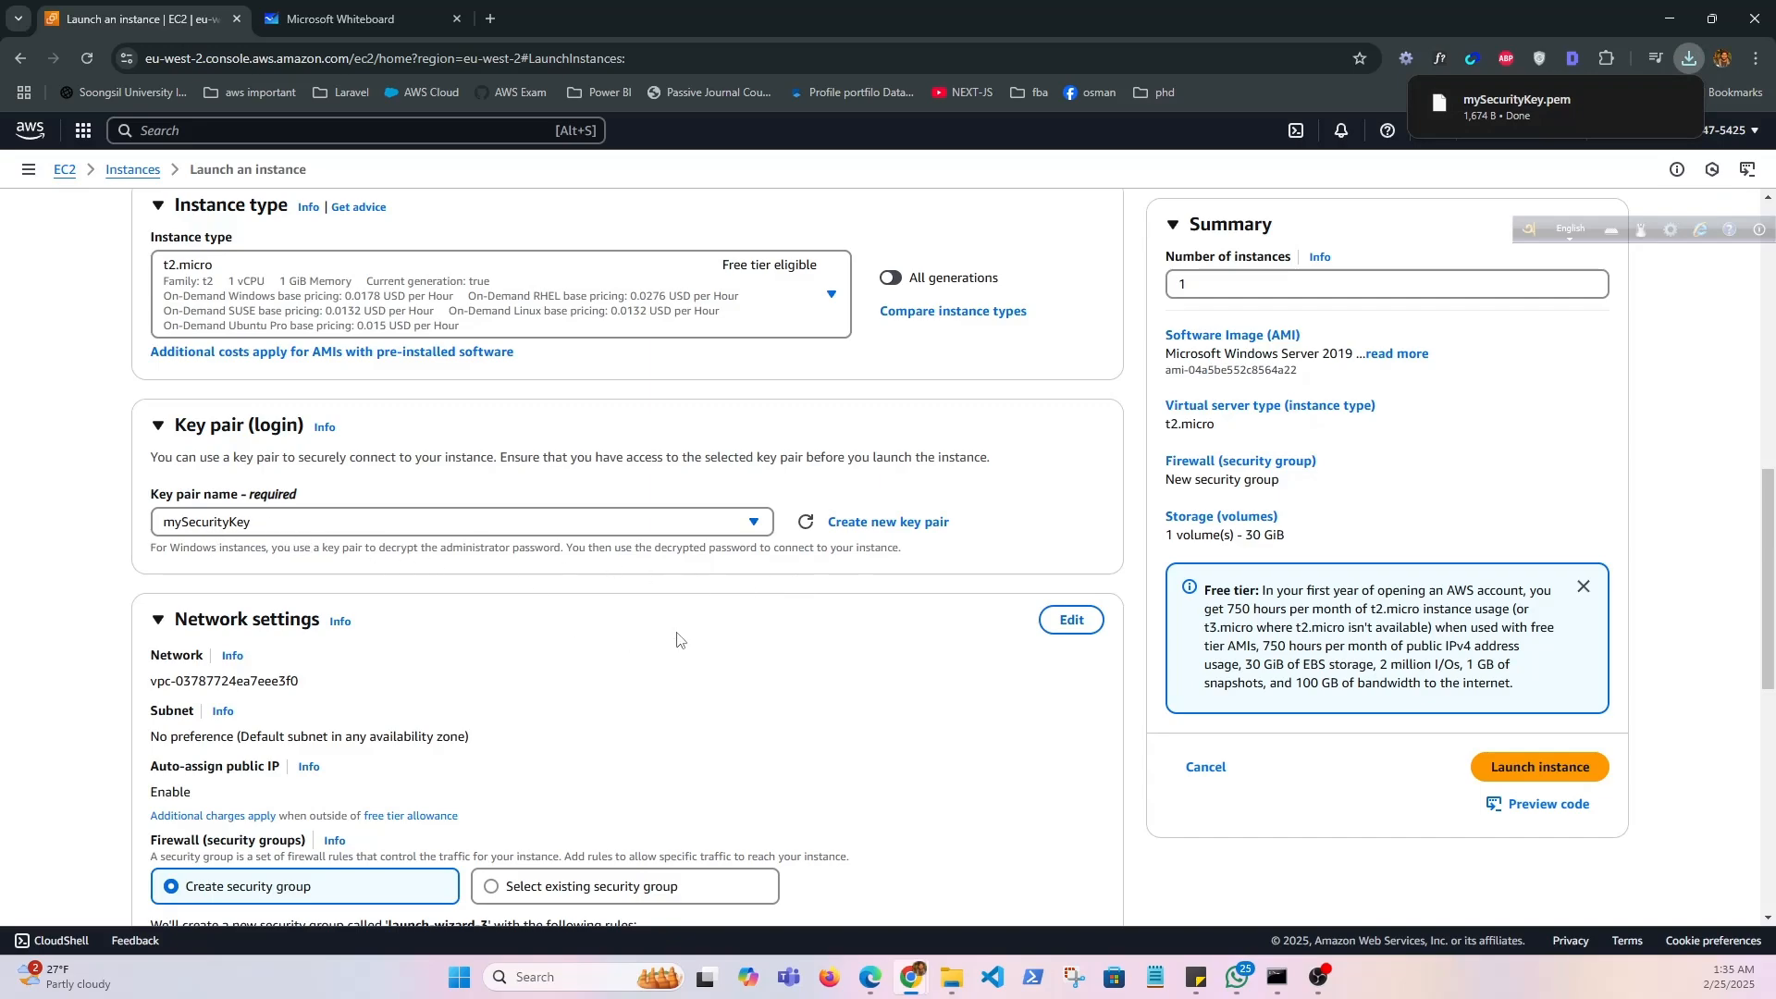
Open the network settings for editing and check the available subnets and the auto-assign public IP options
scroll(700, 636, down, 2)
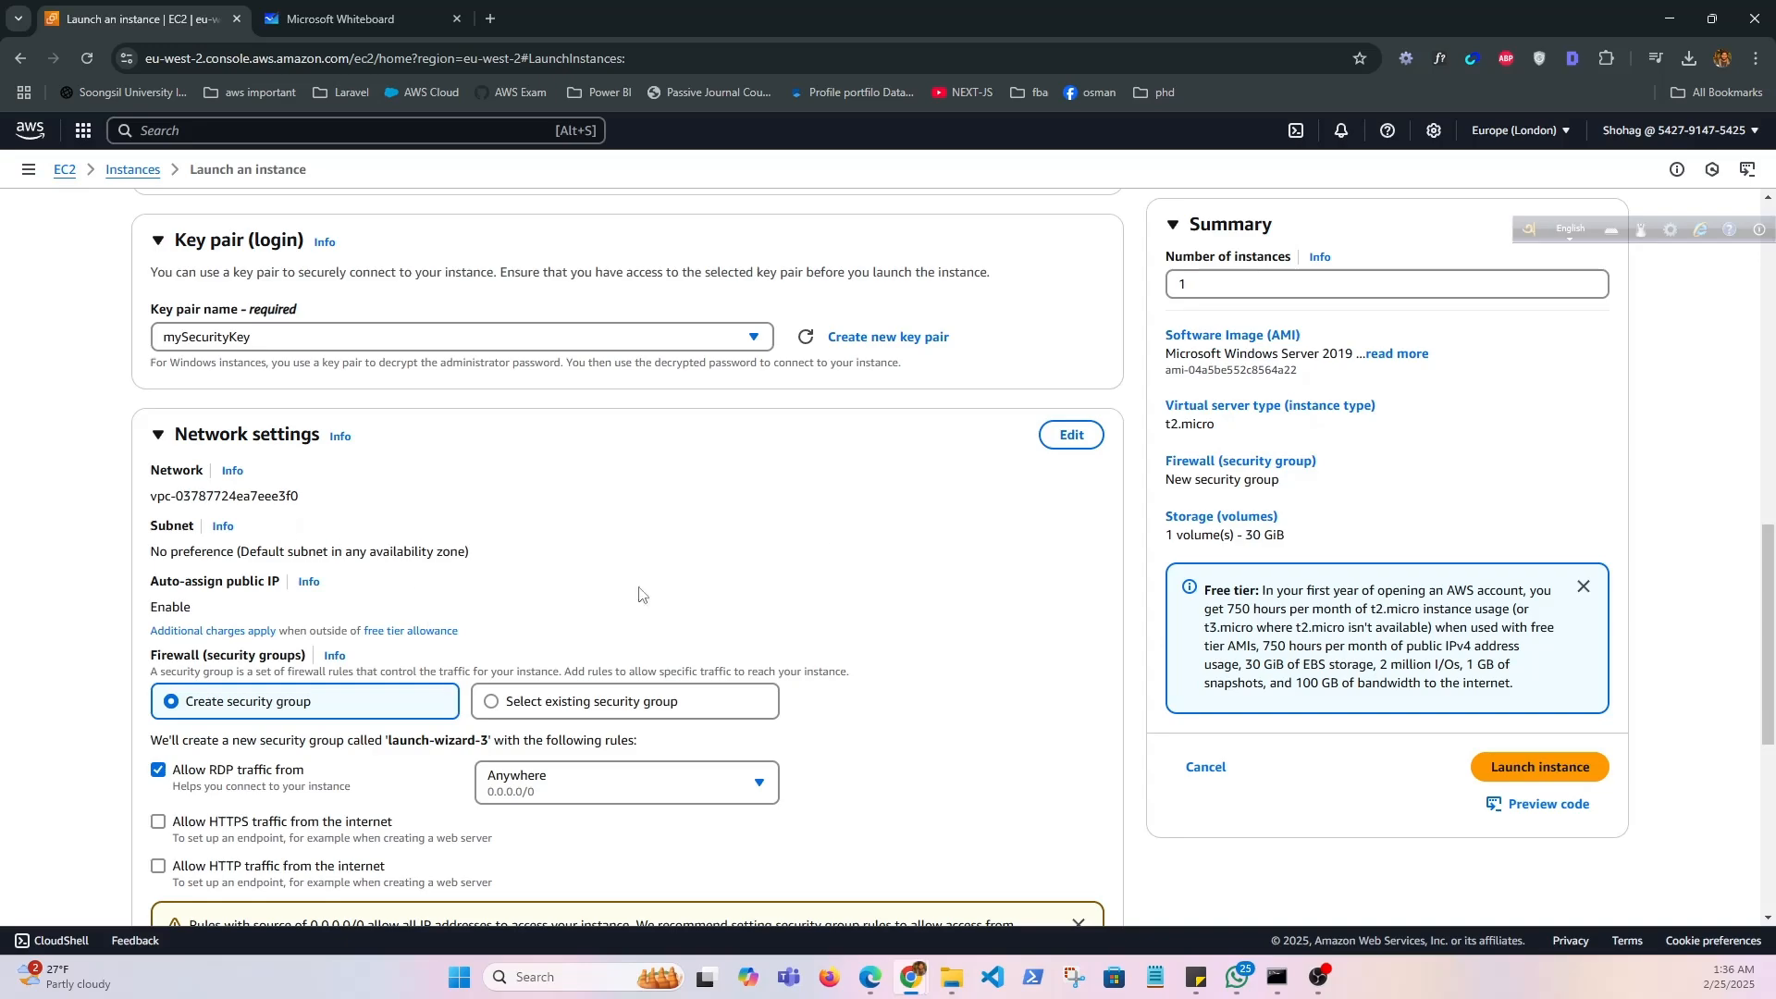
click(1070, 435)
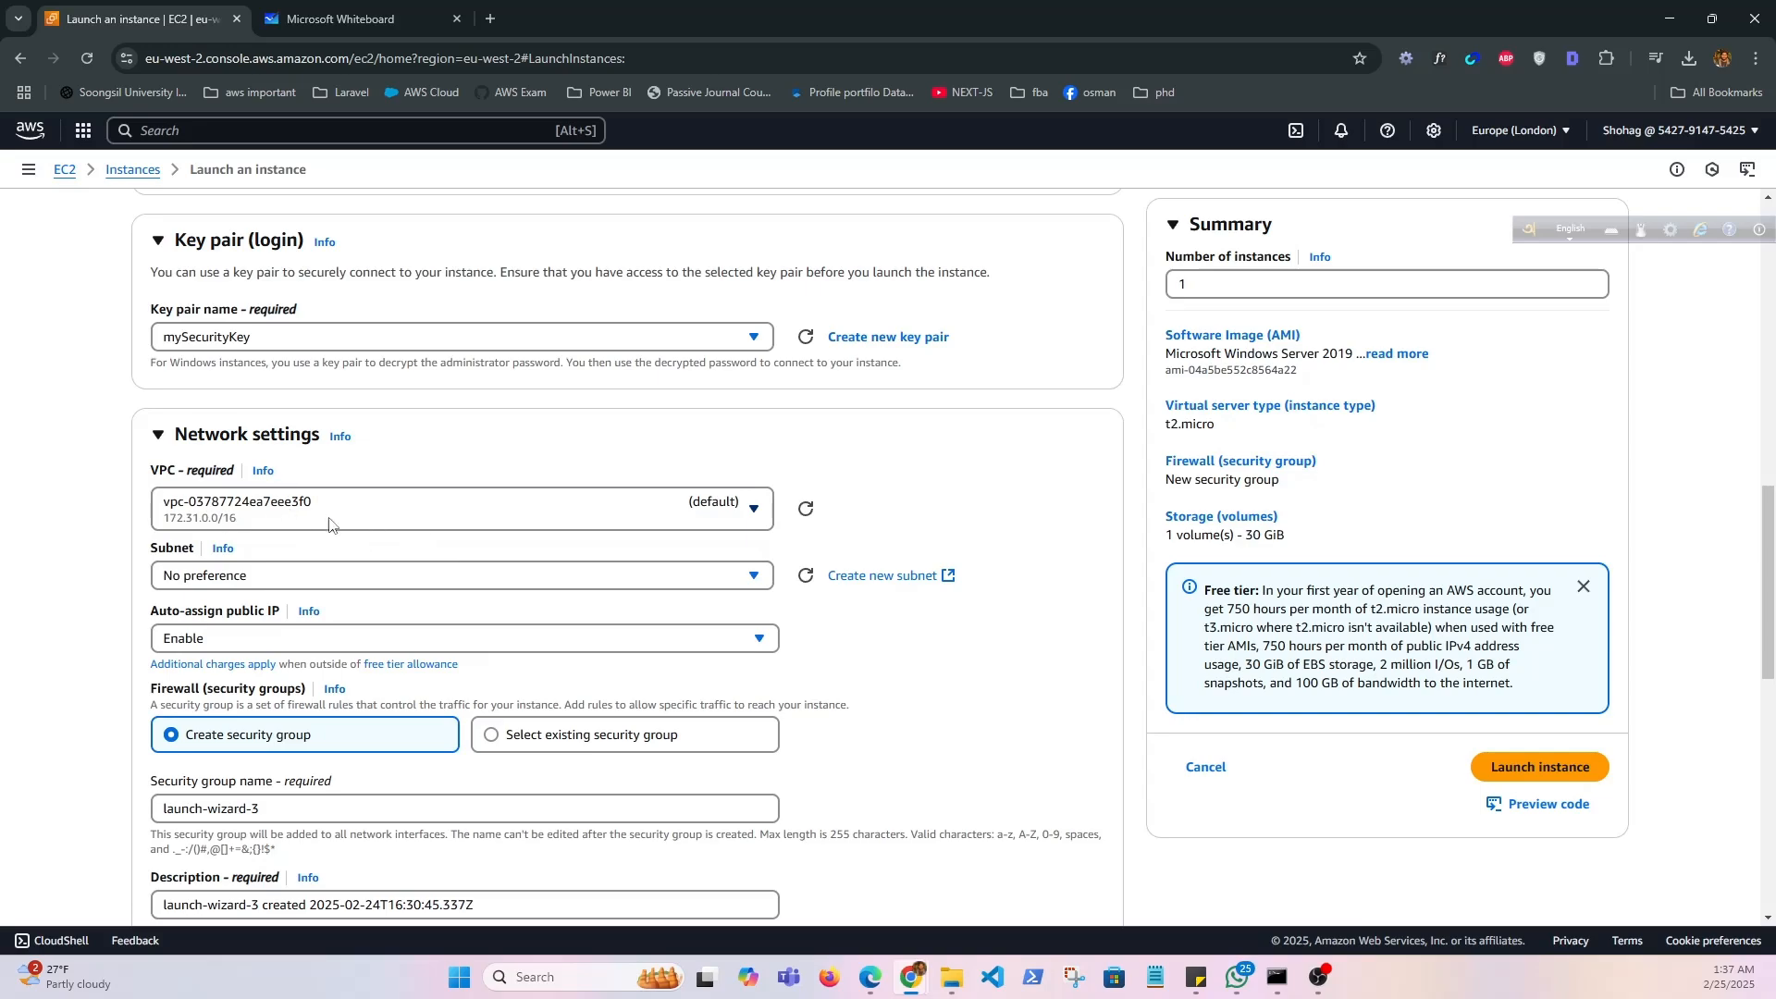
click(751, 580)
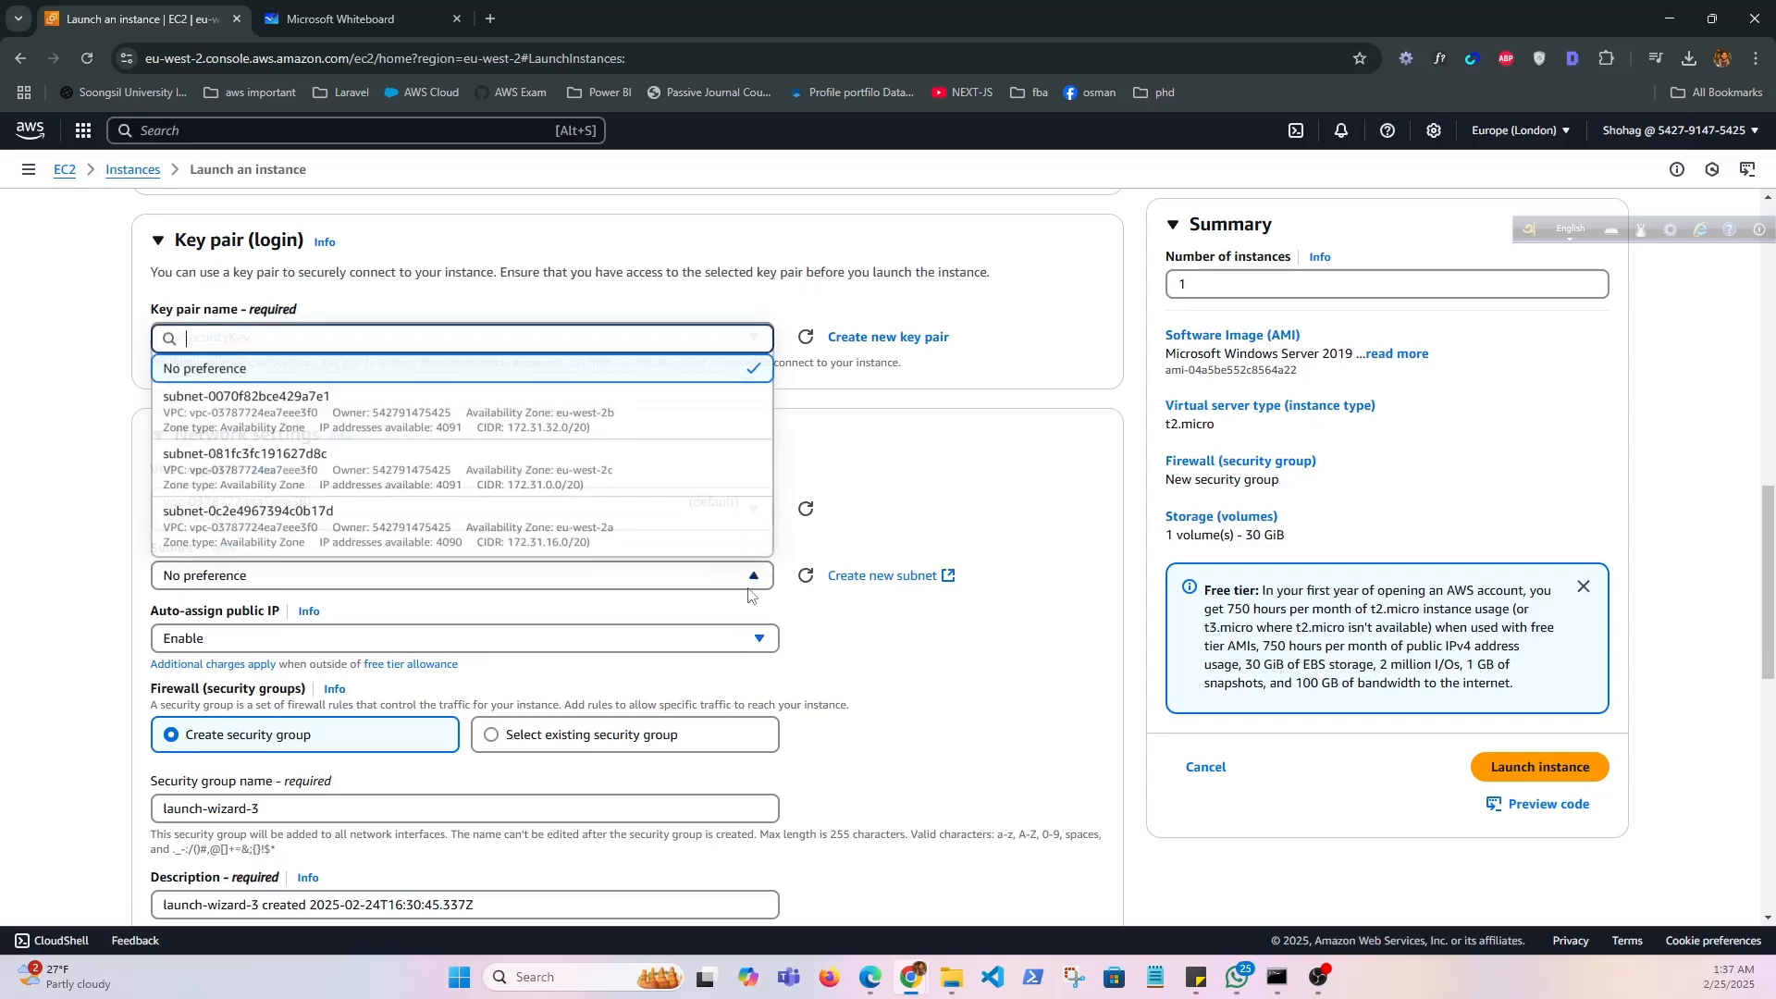
click(919, 531)
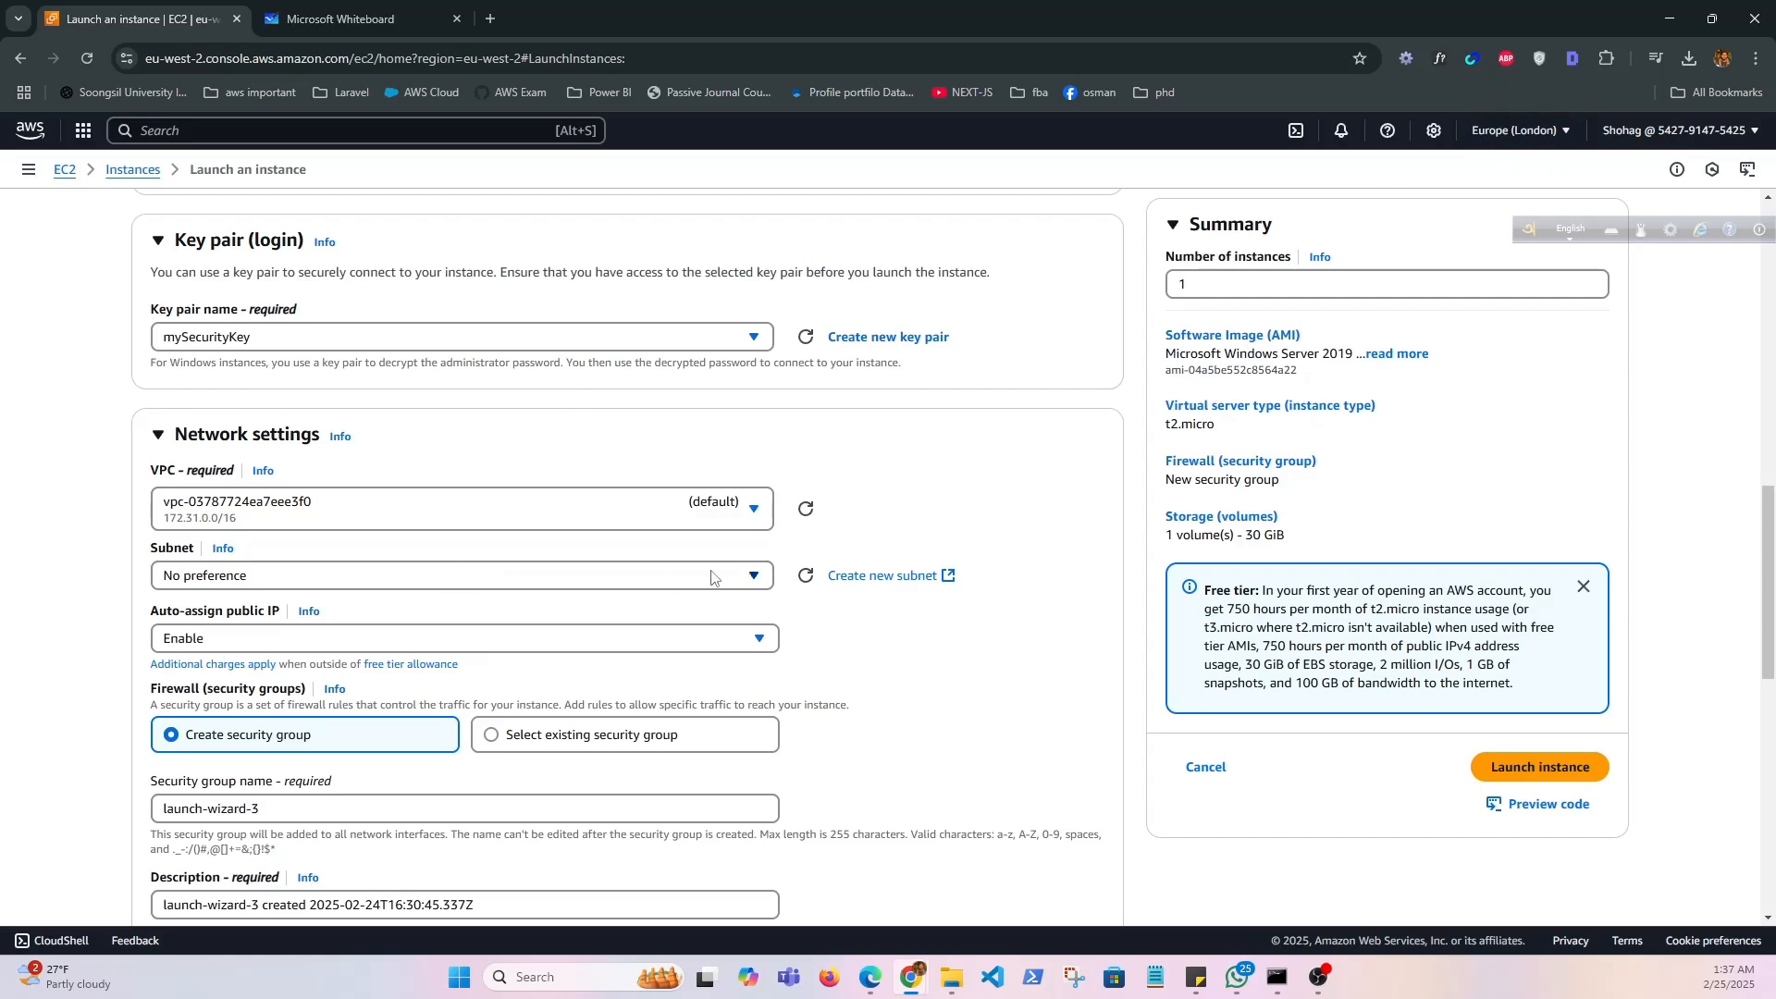
click(728, 586)
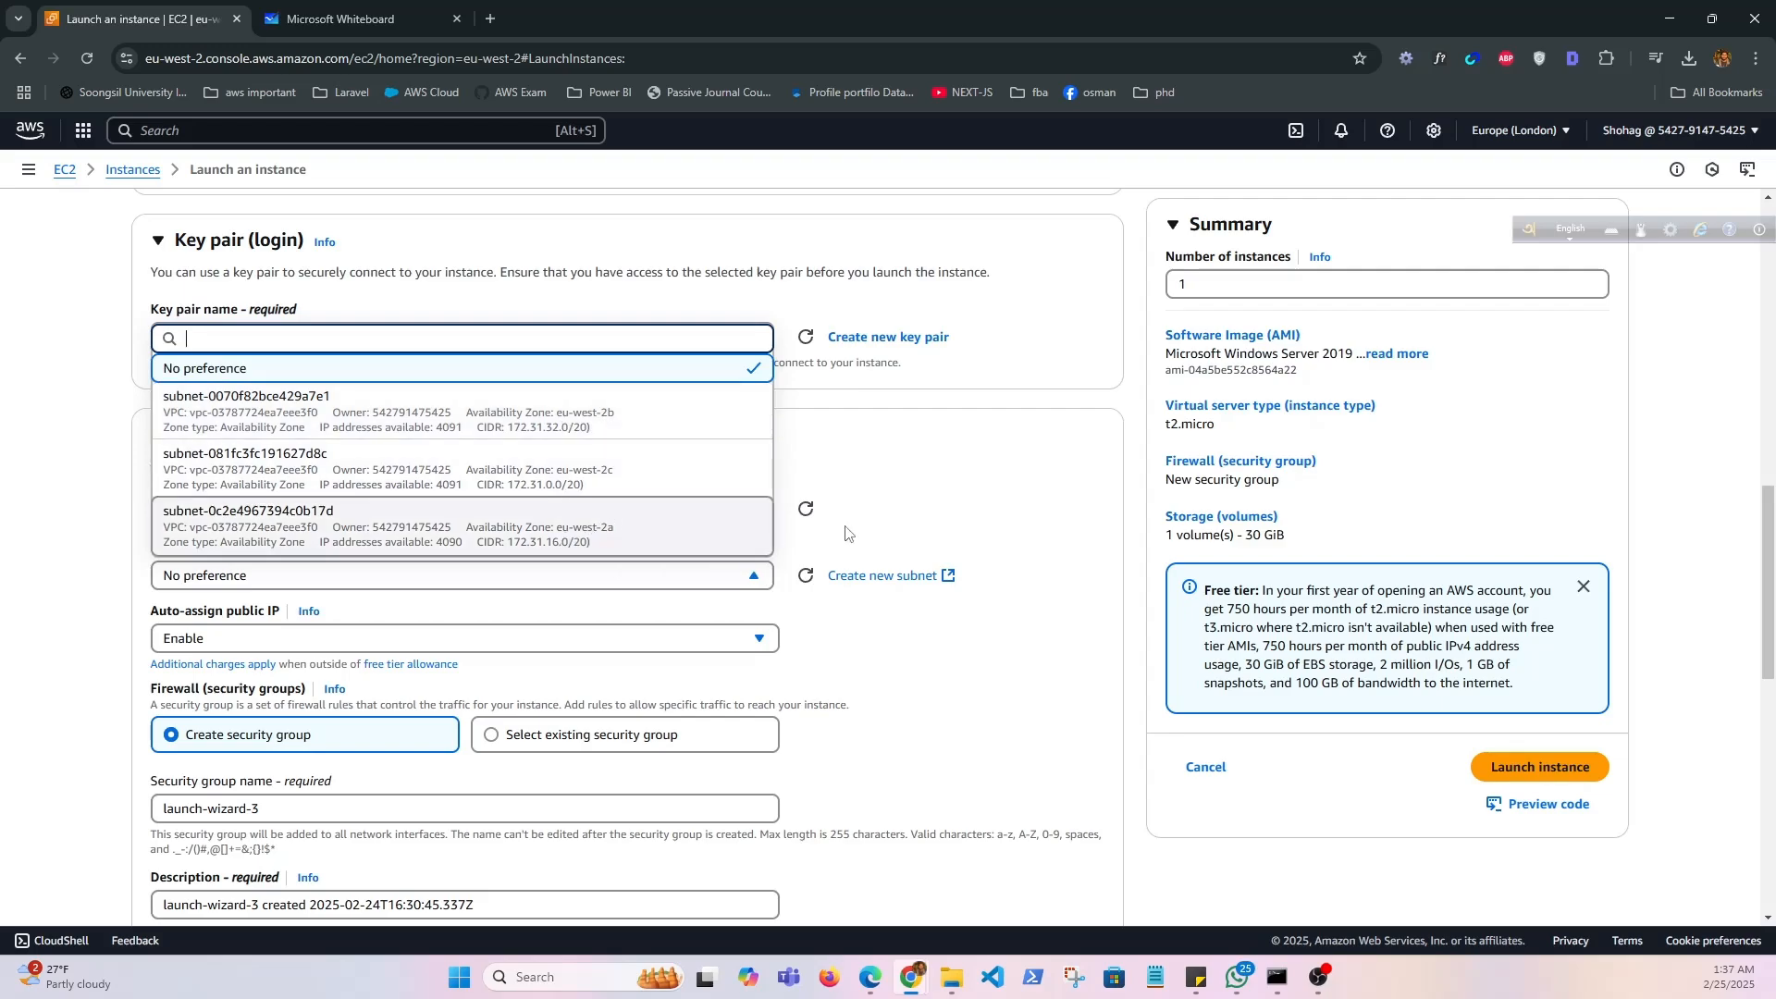
click(898, 497)
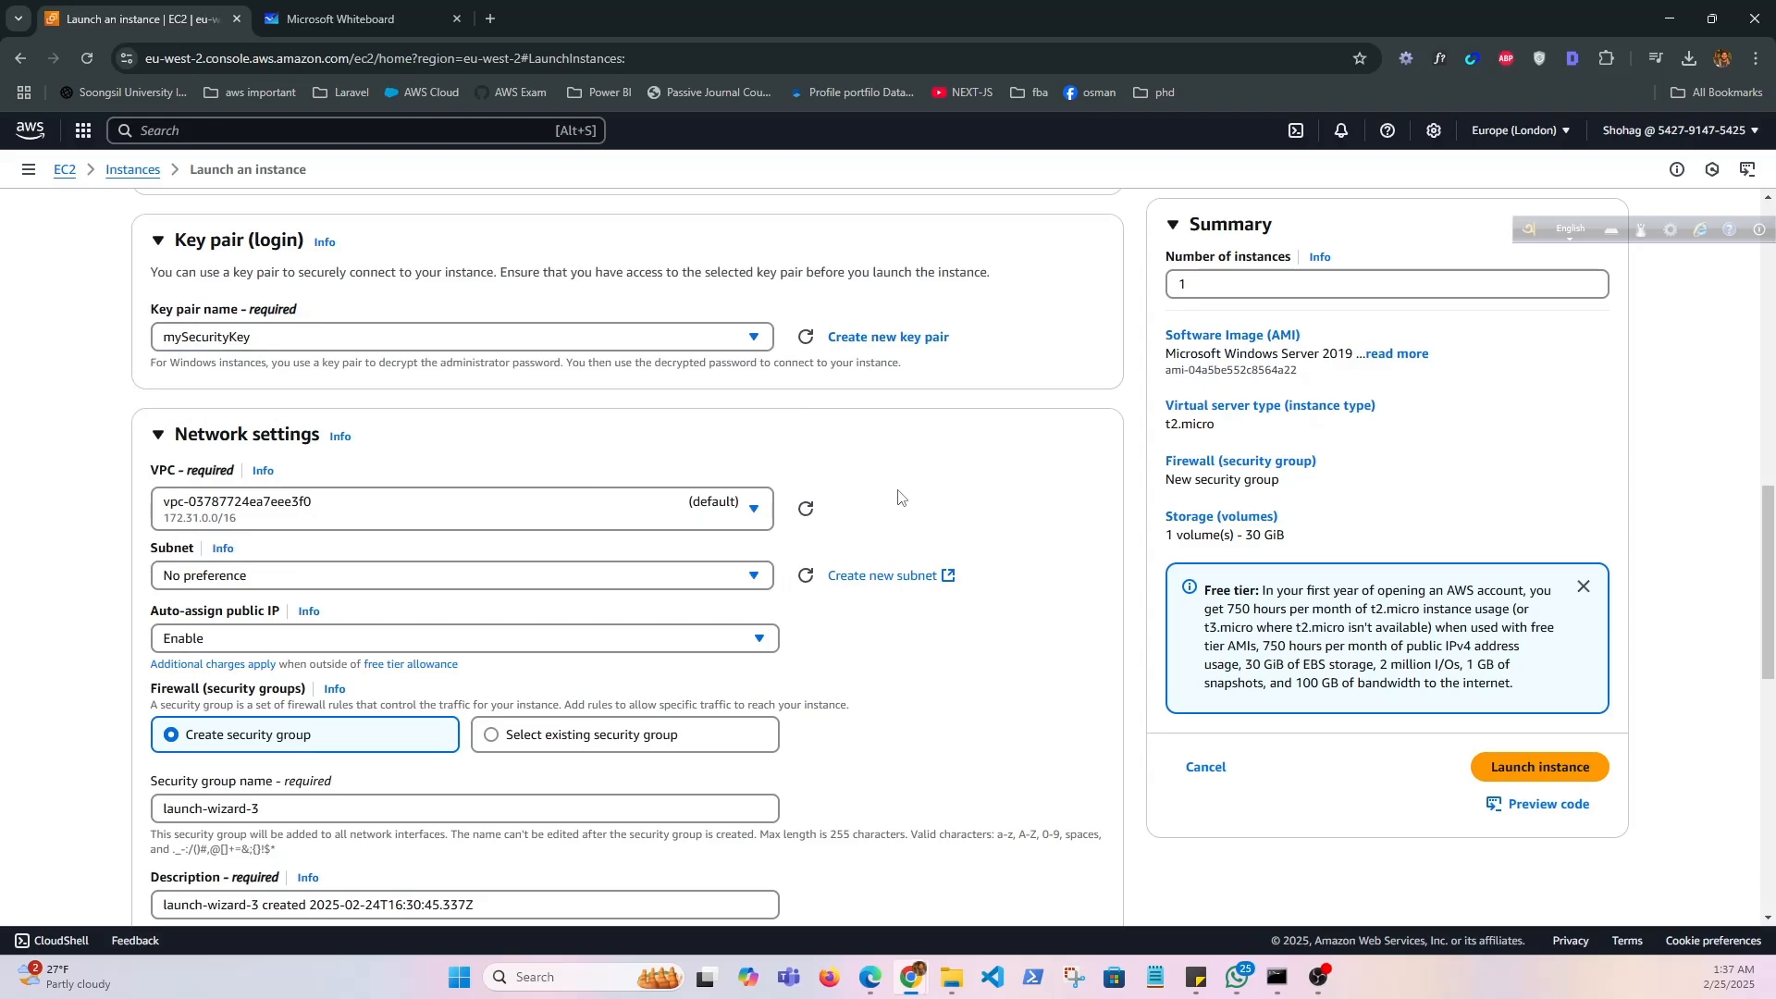
click(751, 645)
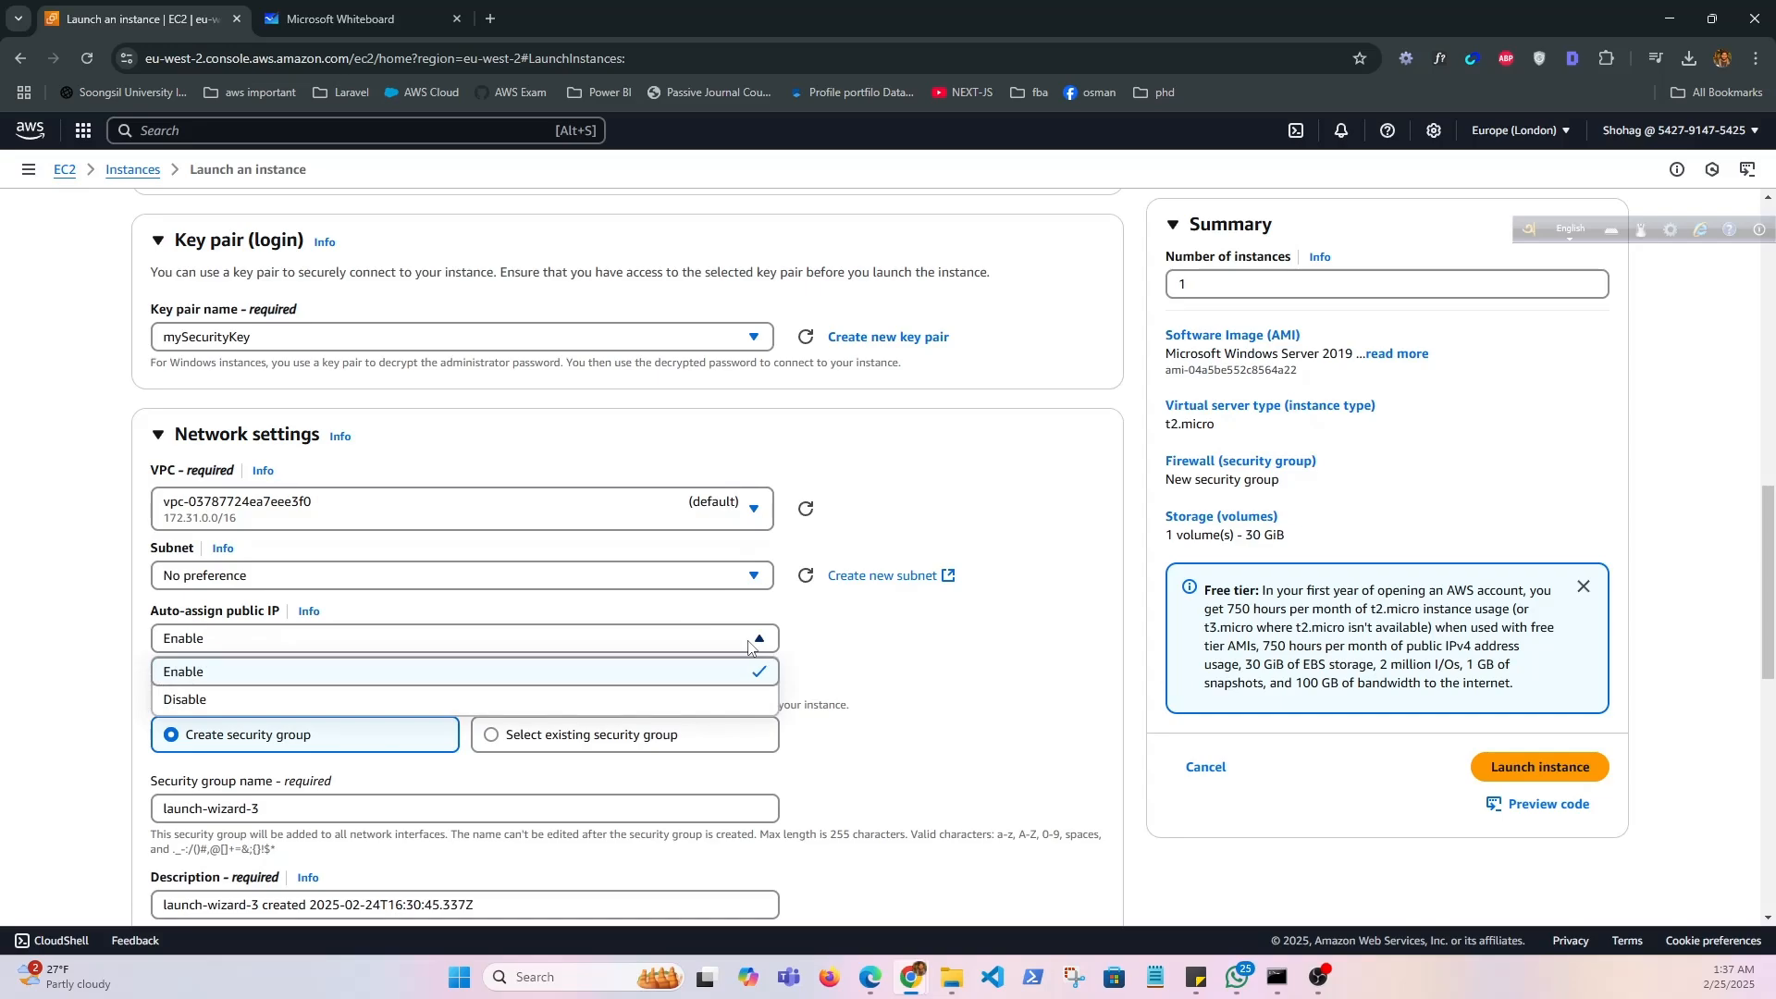
click(749, 645)
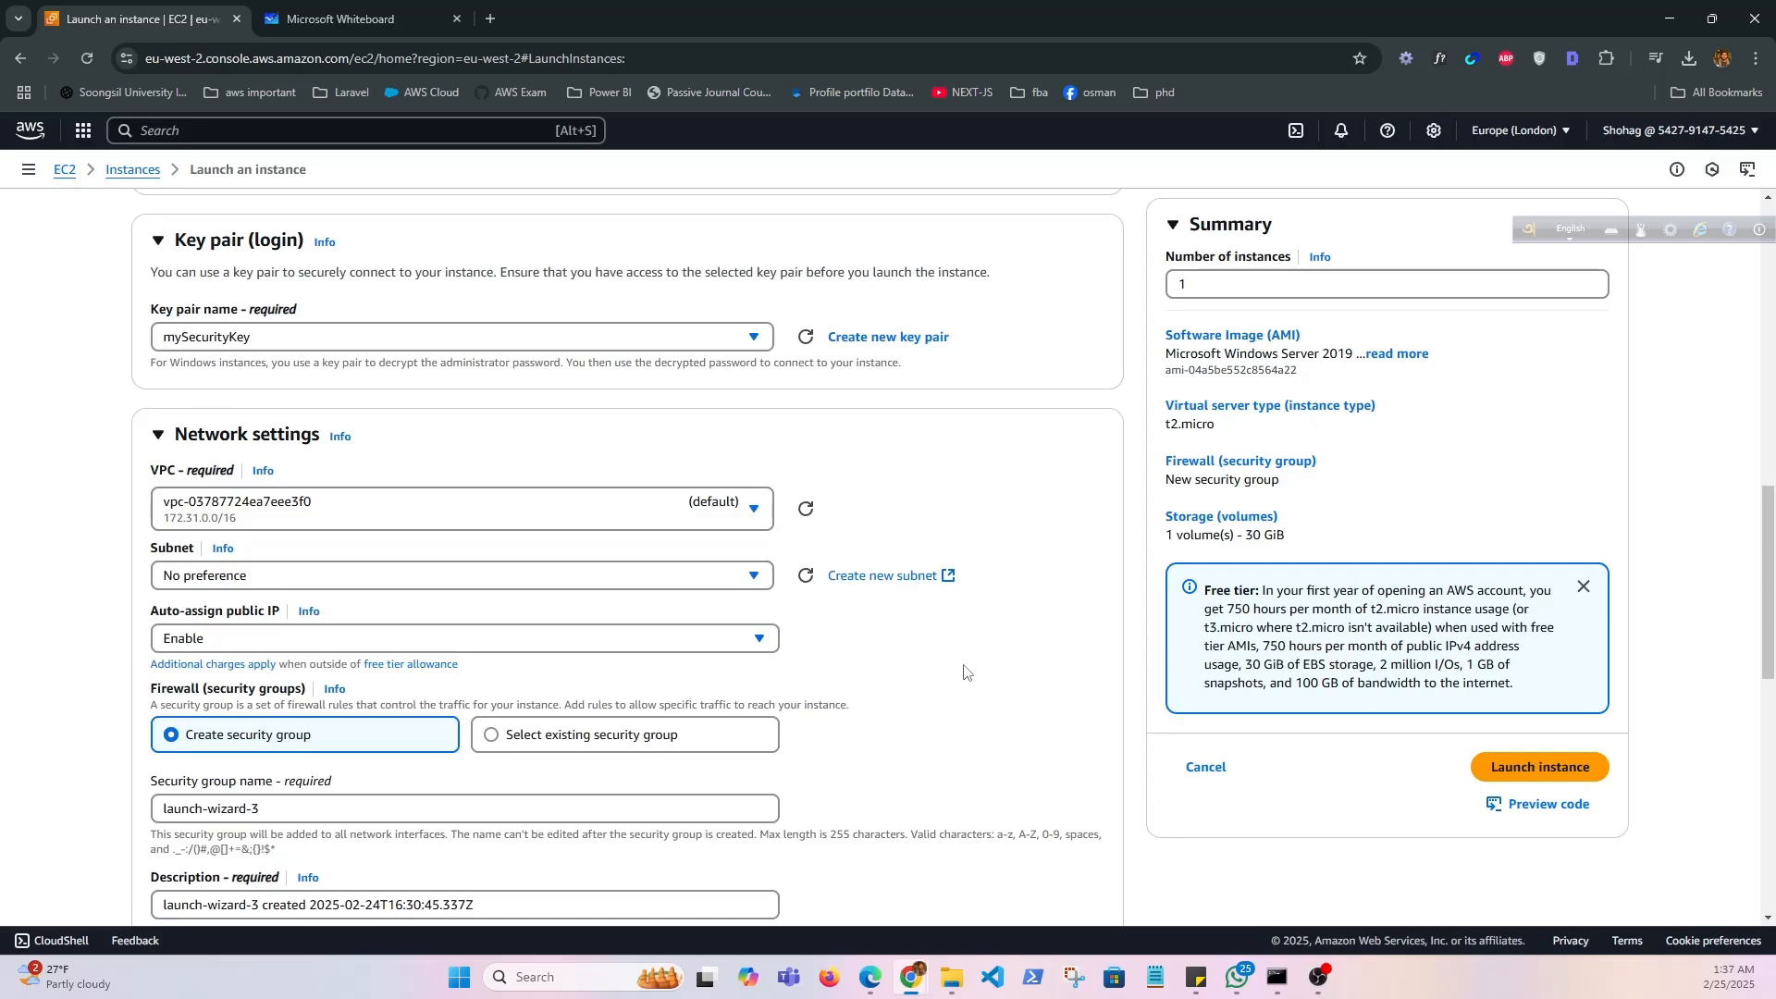
Set the inbound RDP rule's source type to Custom, check the offered sources and try to launch the instance
scroll(966, 672, down, 2)
scroll(948, 662, down, 1)
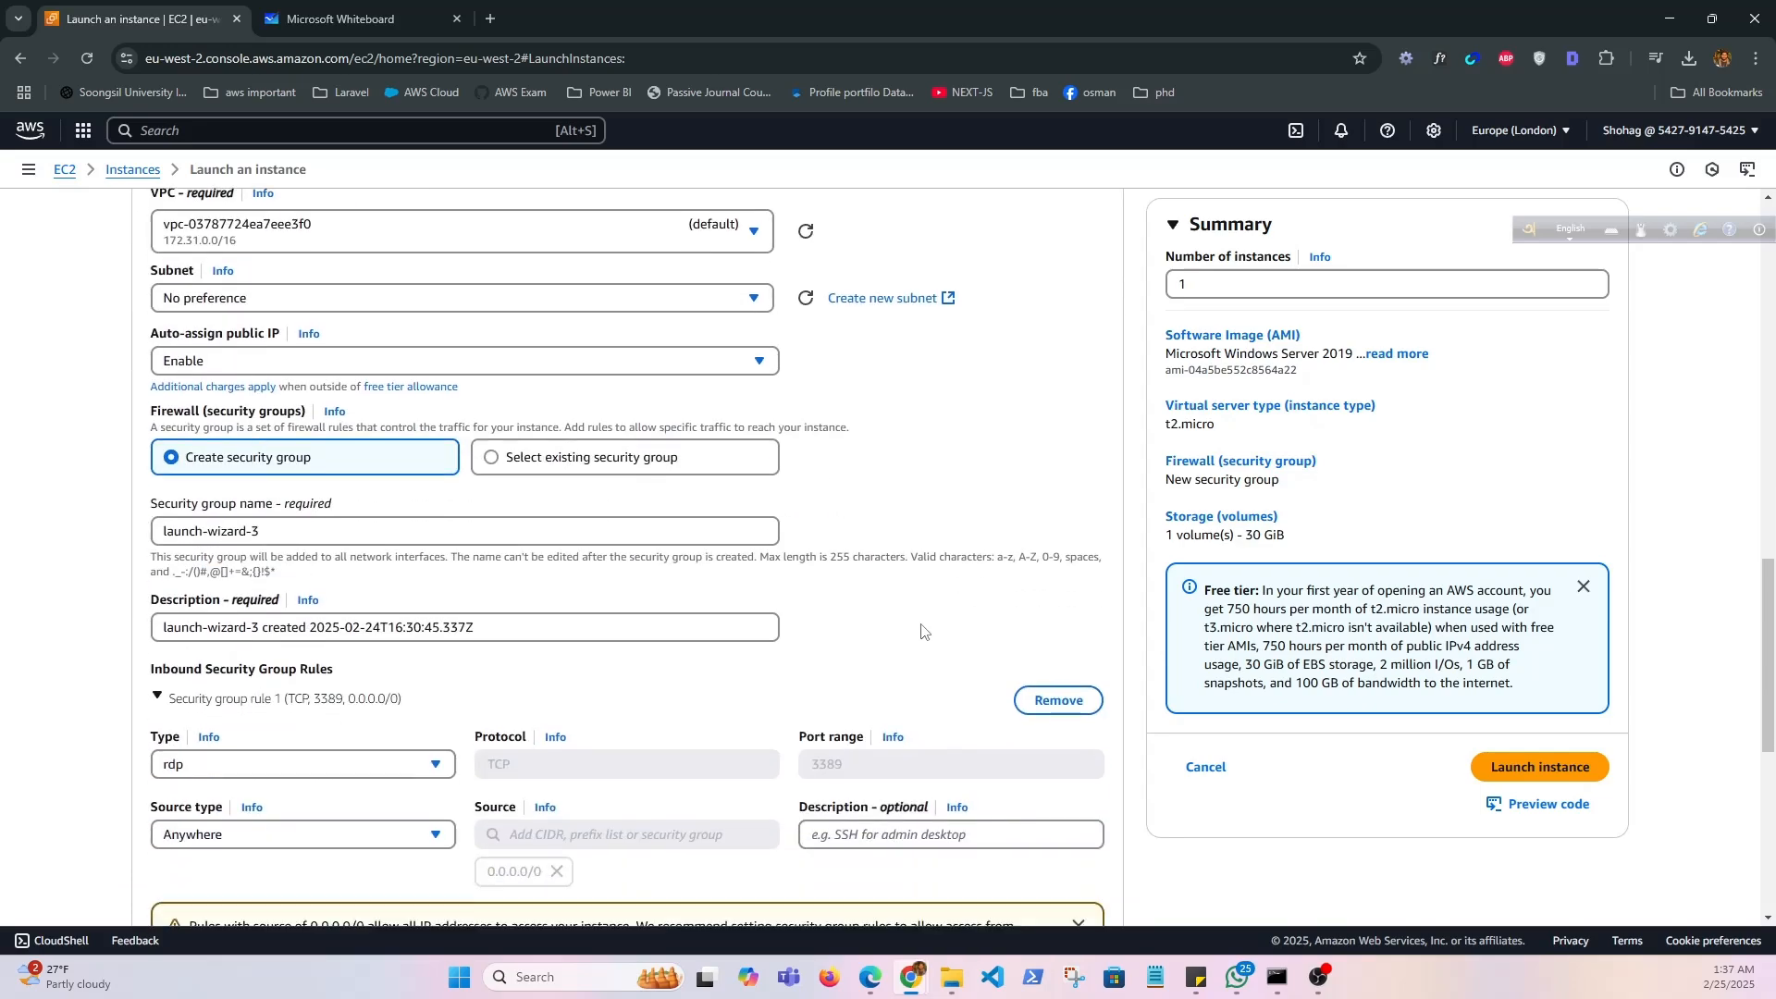
scroll(927, 633, down, 1)
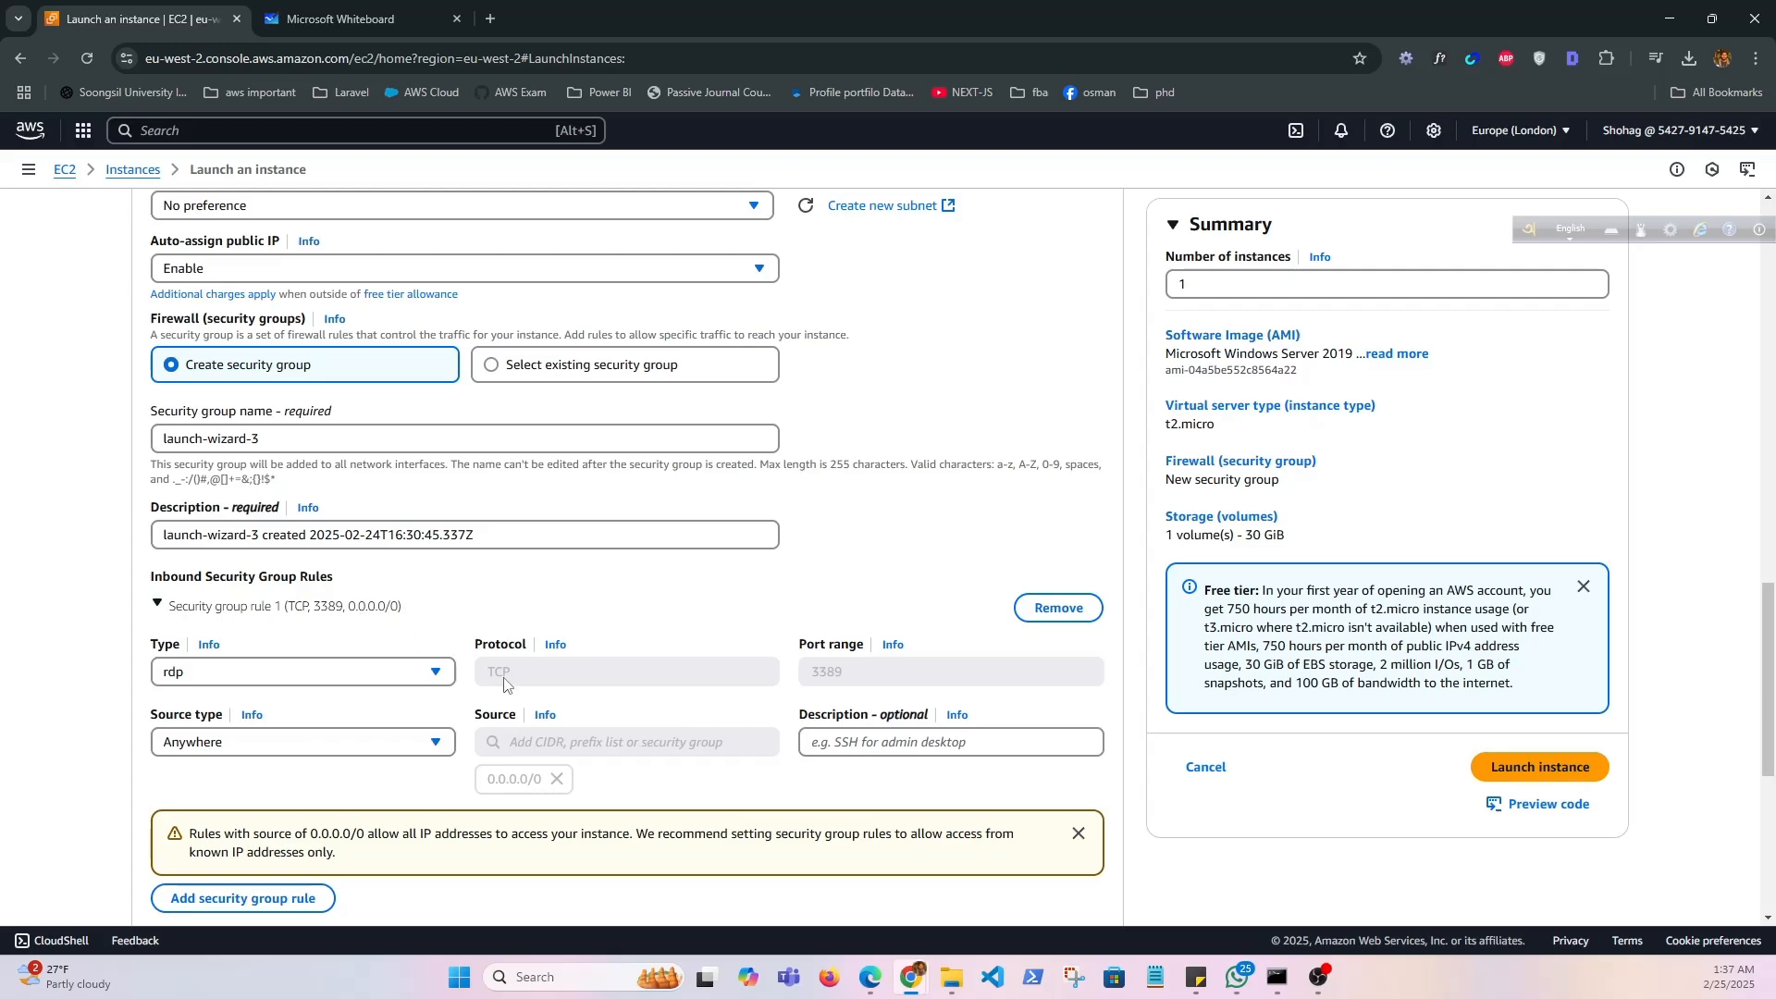
scroll(498, 666, down, 1)
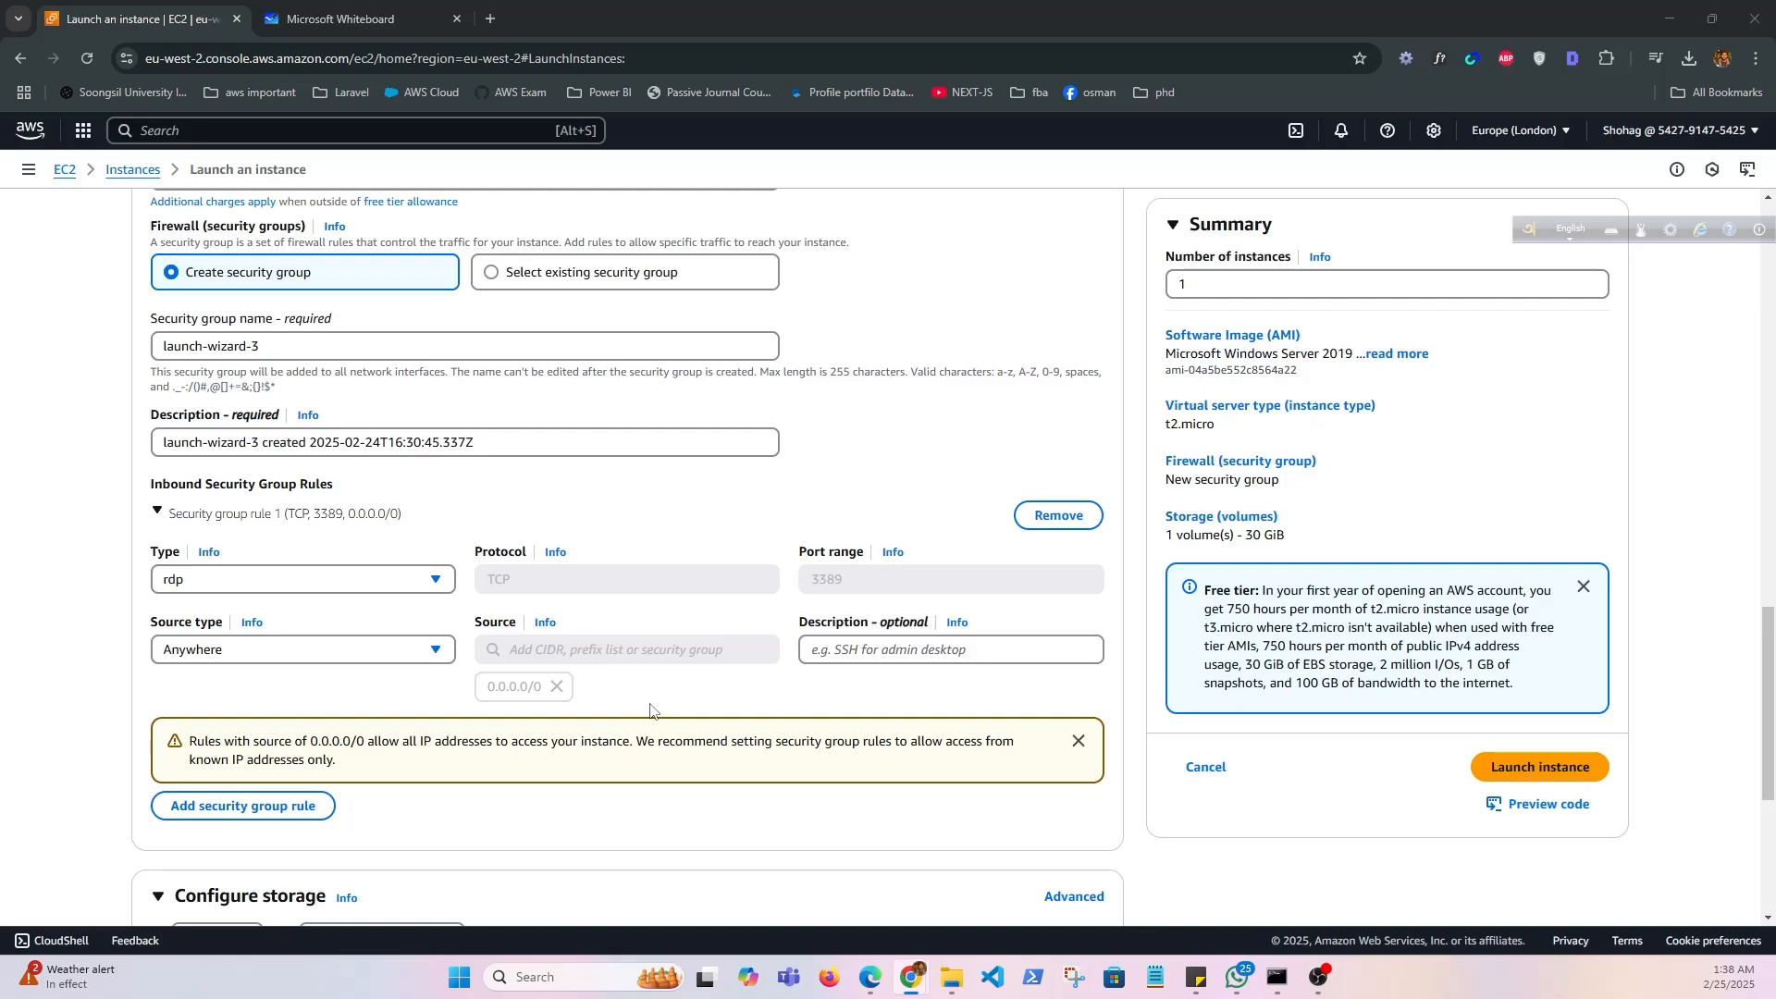
click(444, 661)
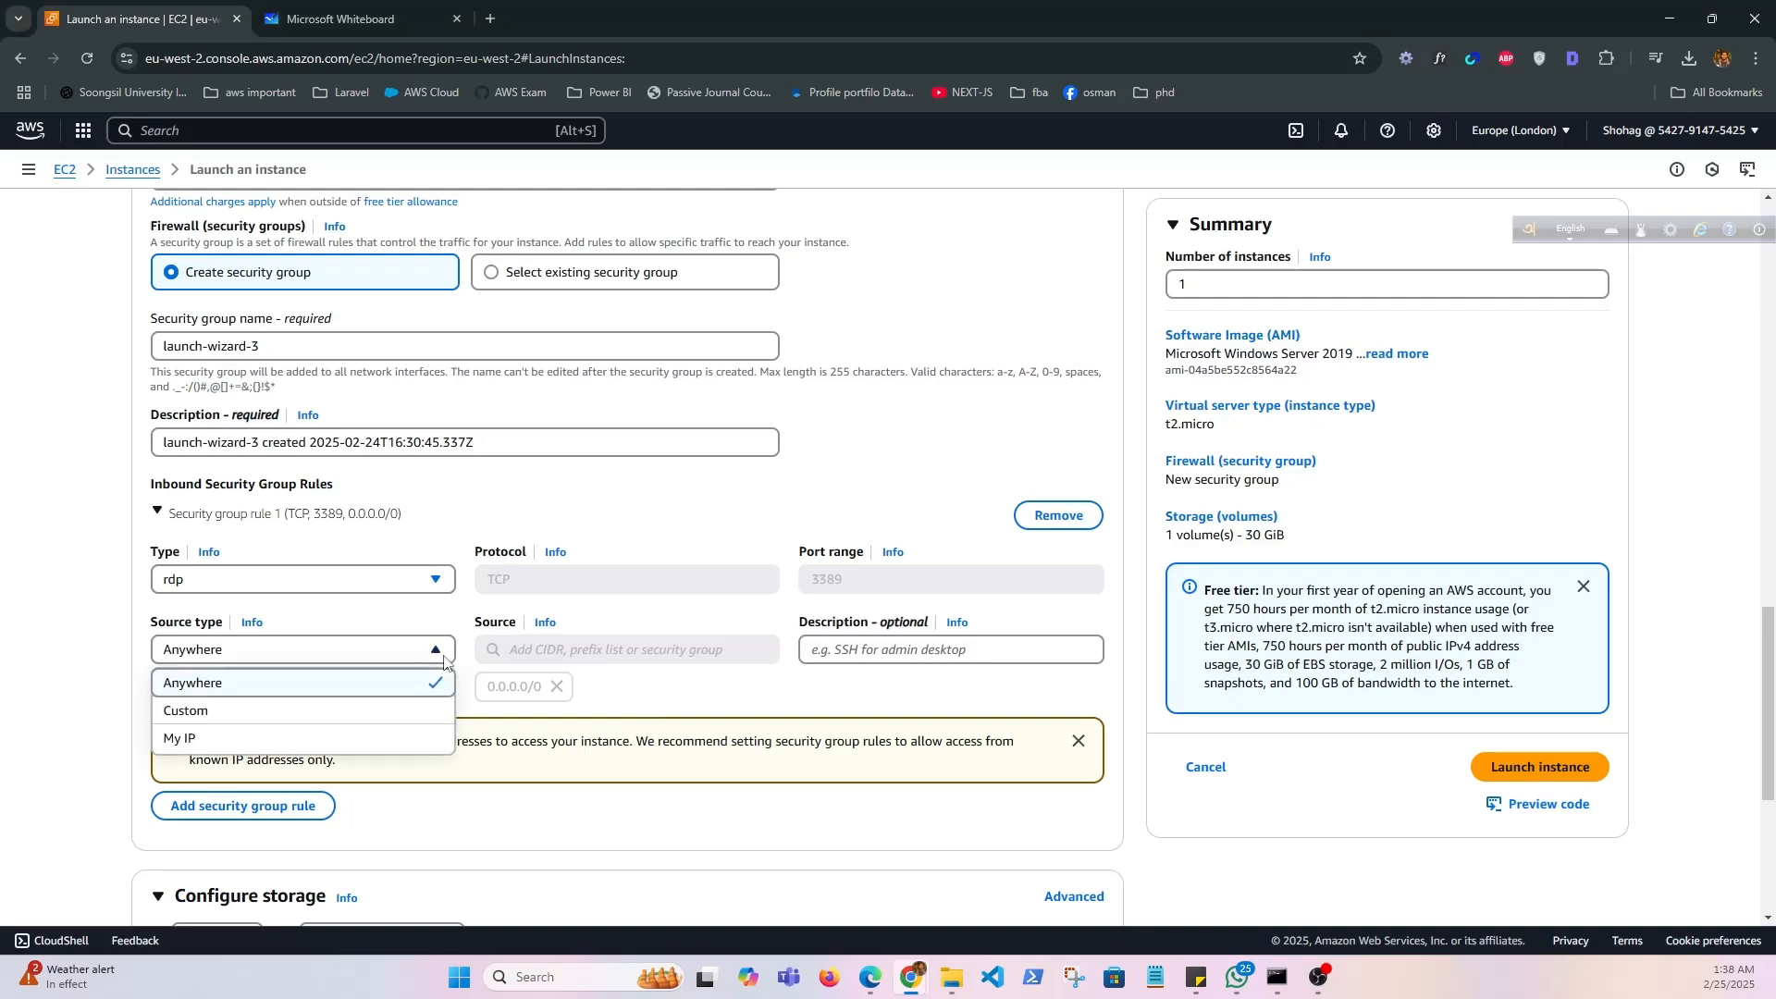
click(444, 662)
click(444, 651)
click(315, 716)
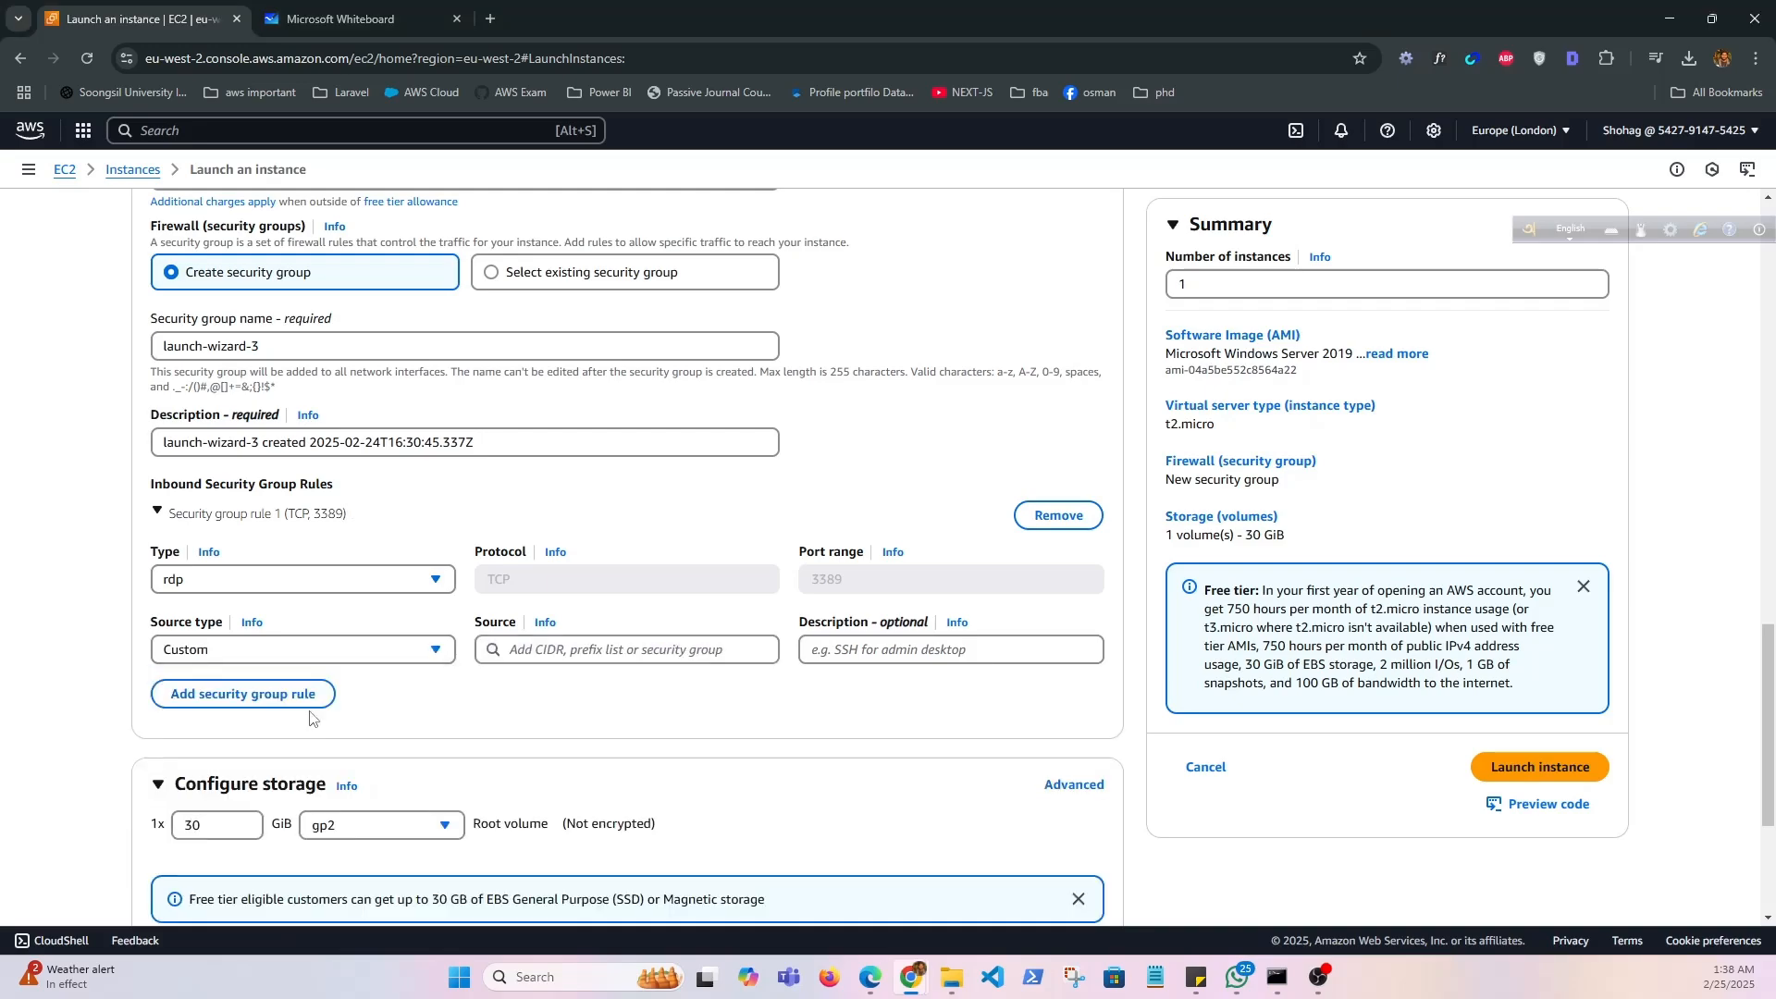
click(566, 659)
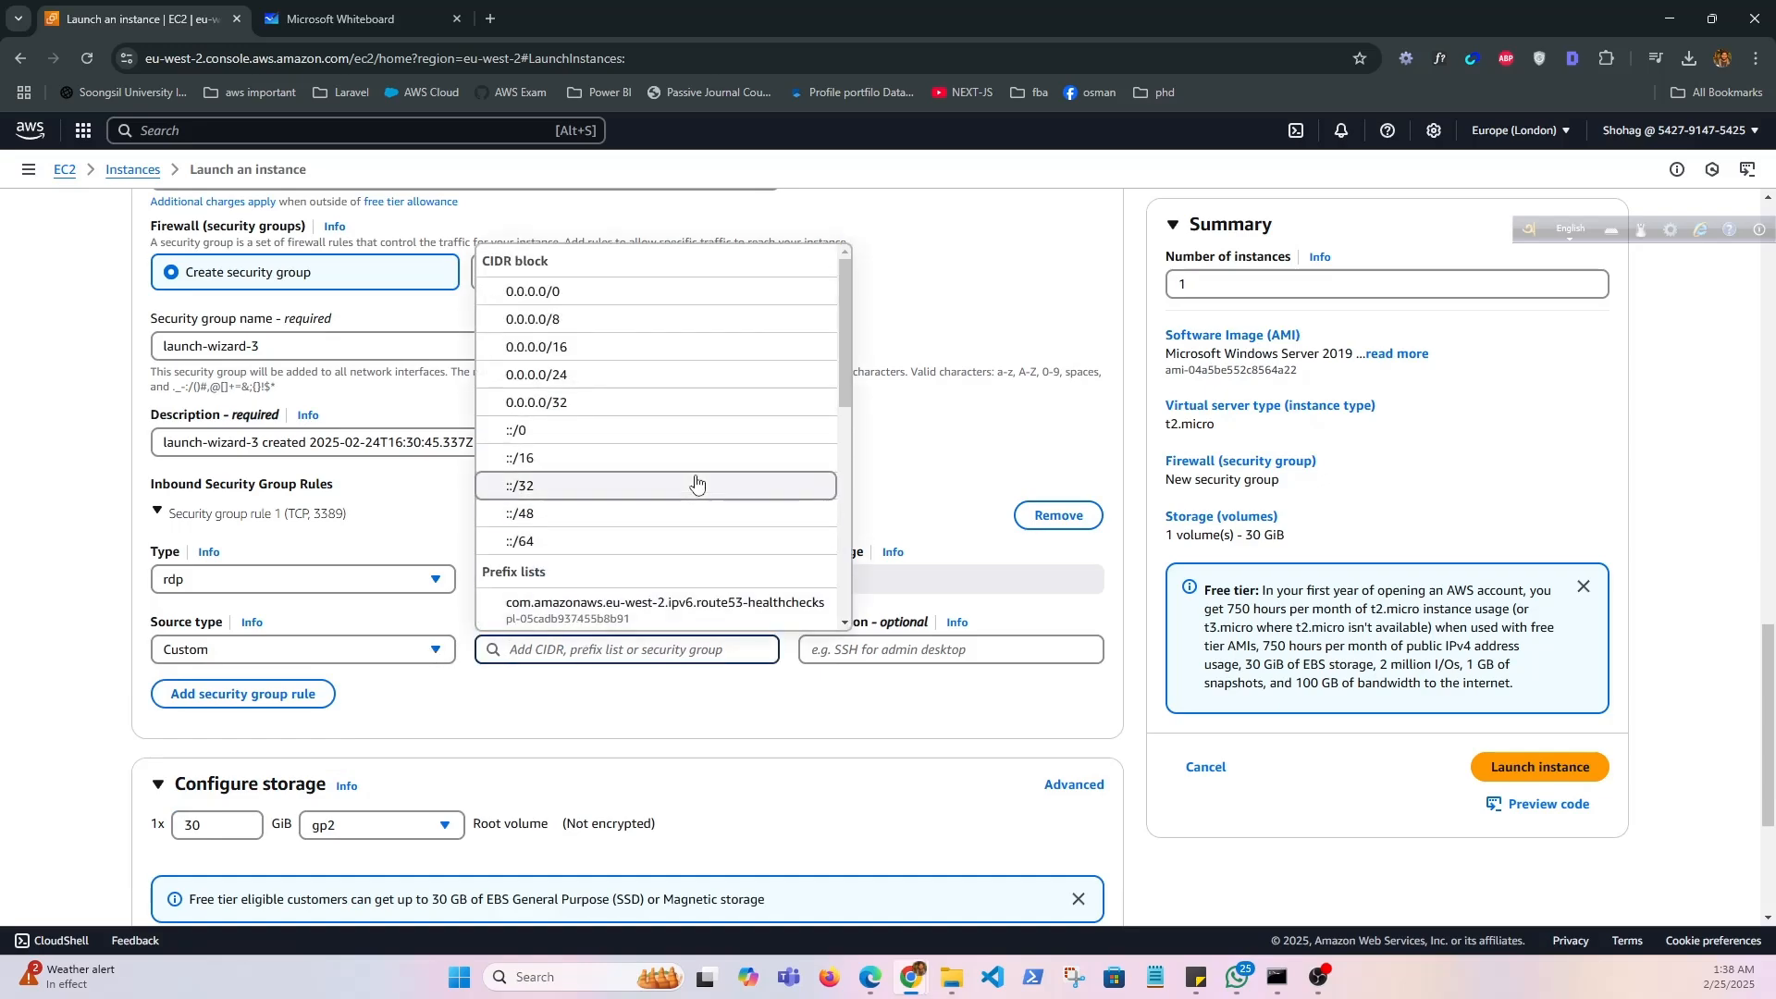
scroll(697, 479, down, 6)
click(576, 713)
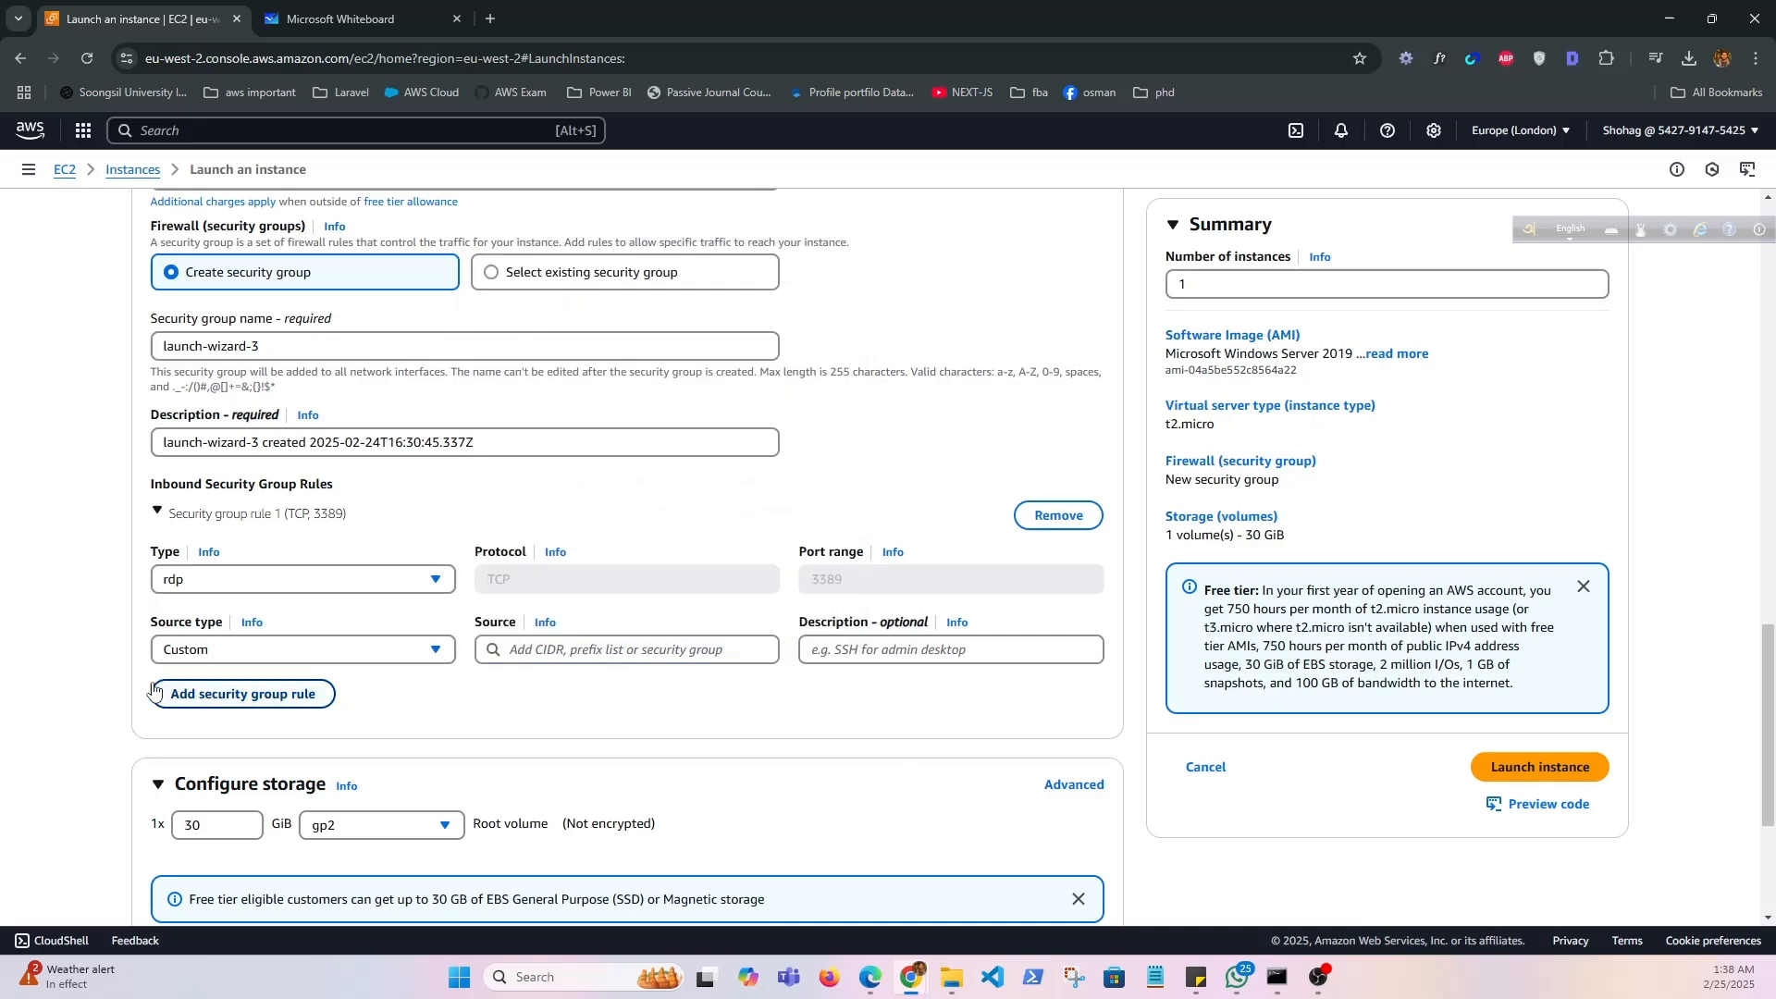
scroll(764, 741, down, 3)
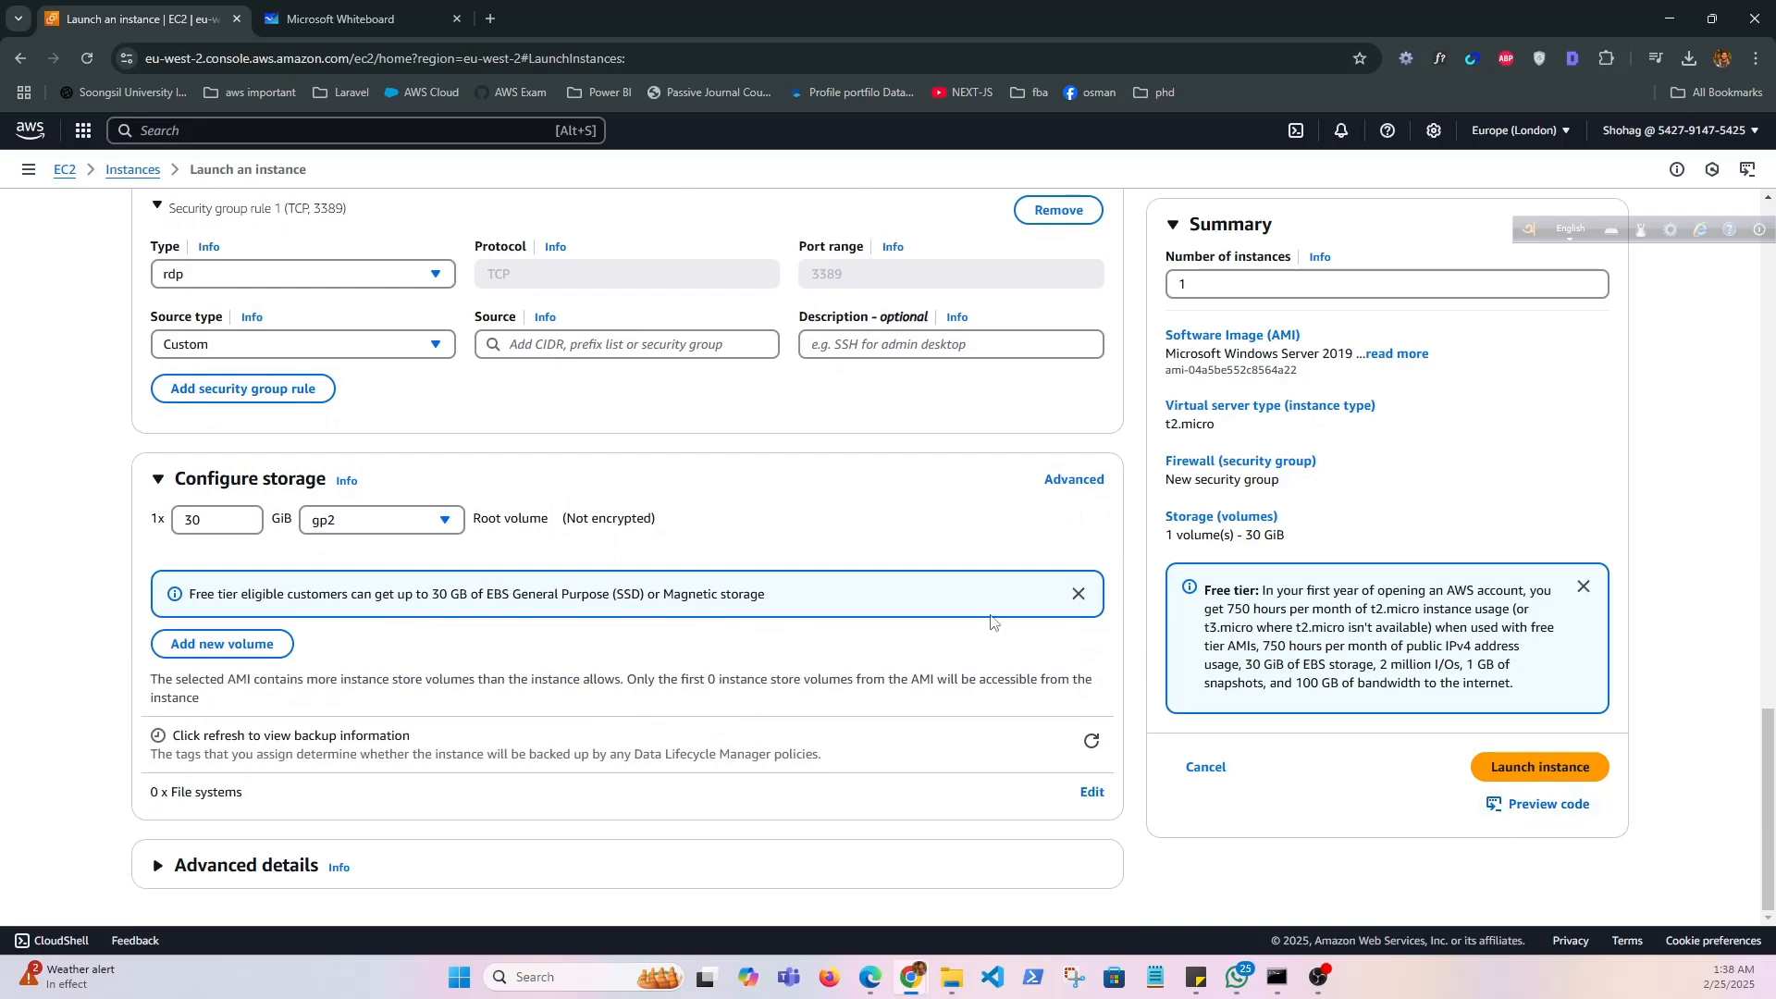
click(1553, 767)
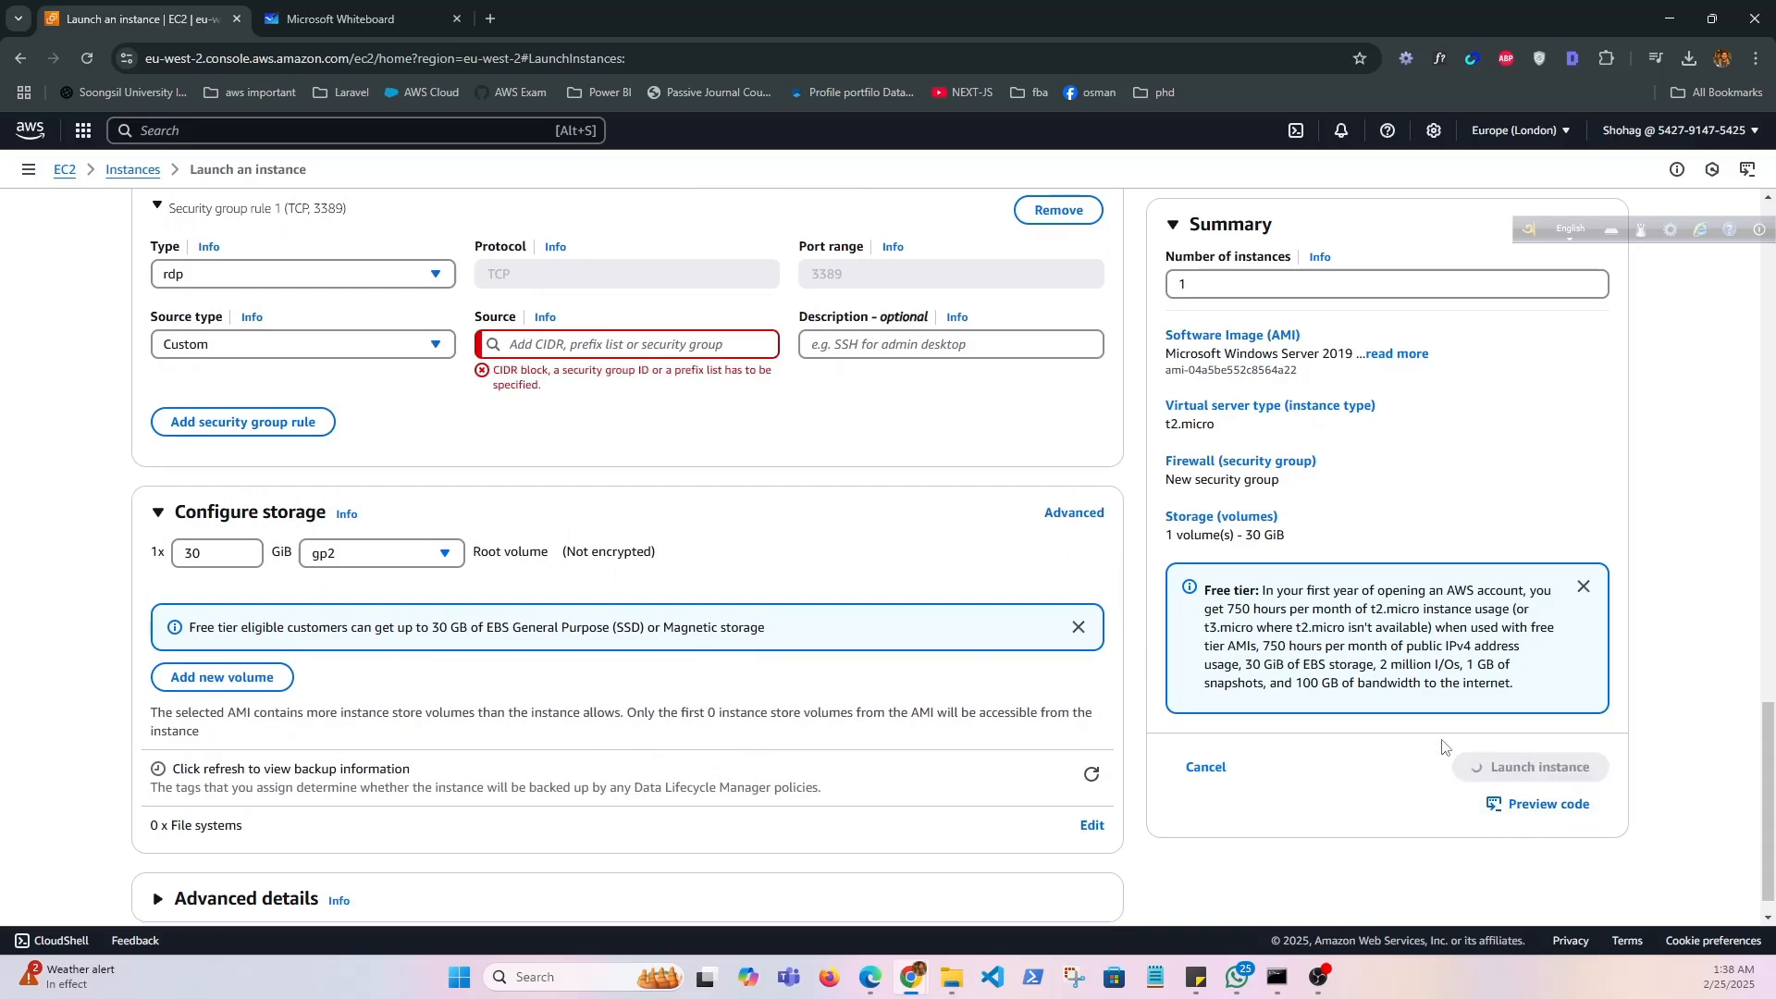
Set the inbound RDP rule's source type to Anywhere and launch the instance
scroll(658, 469, up, 2)
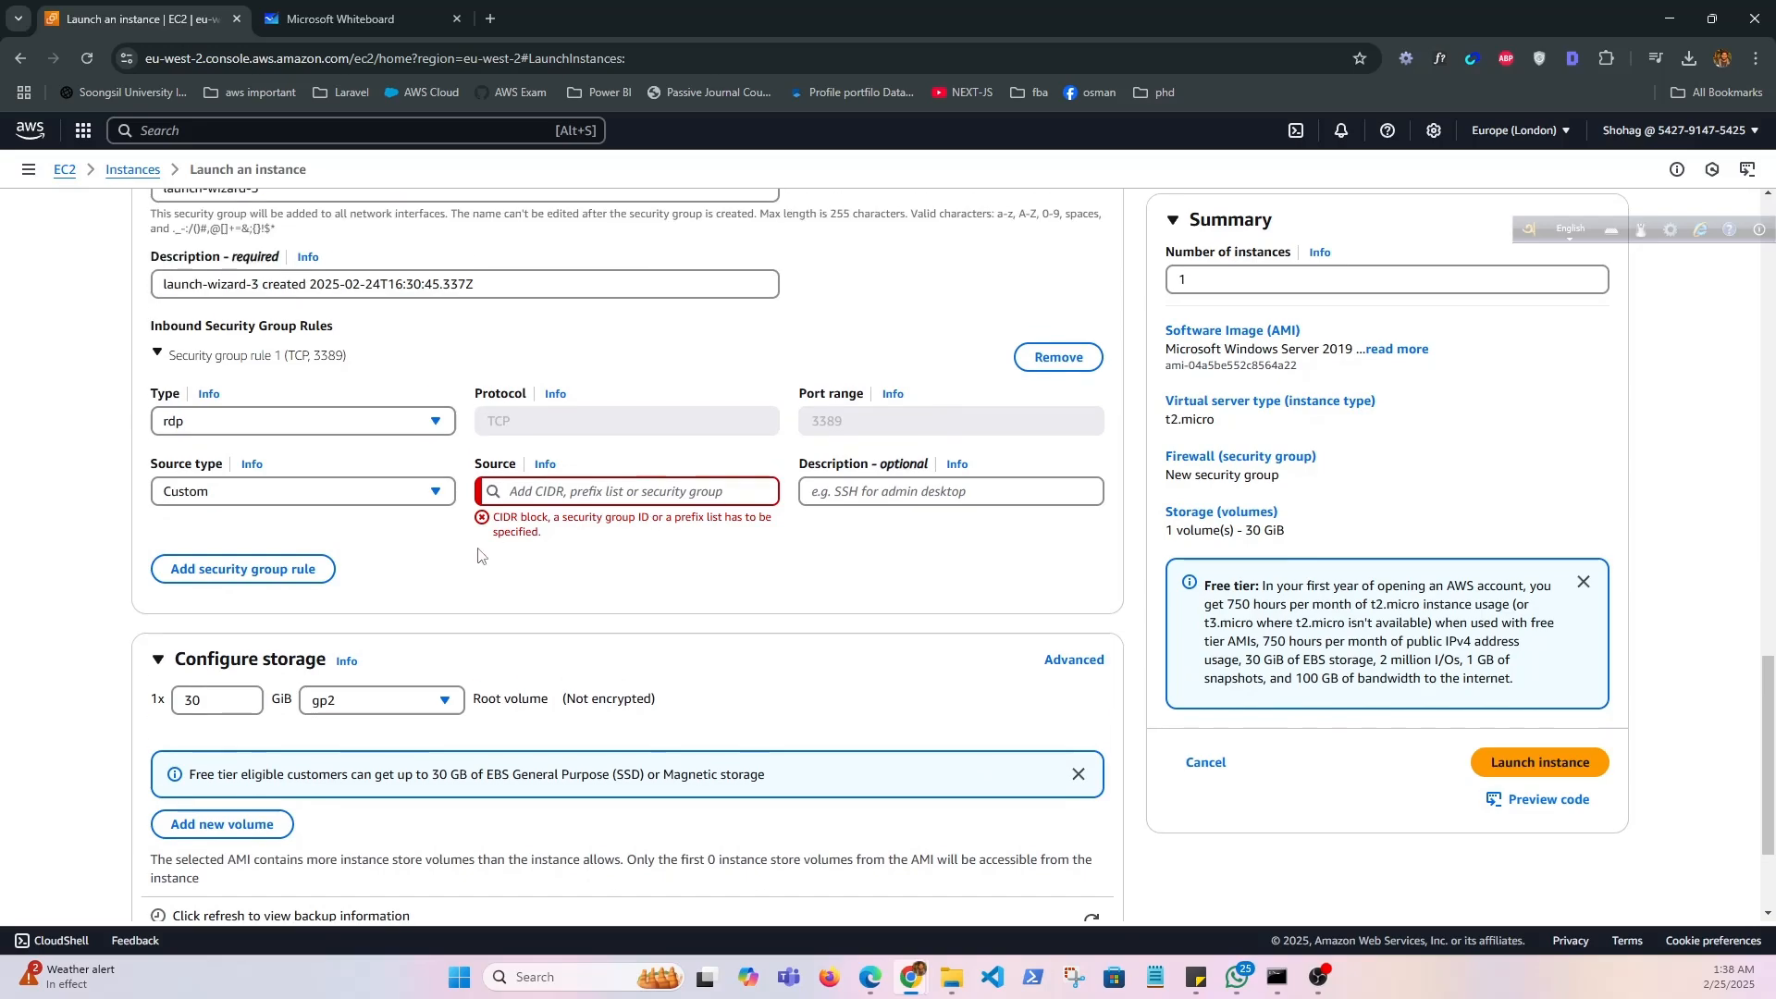
click(430, 496)
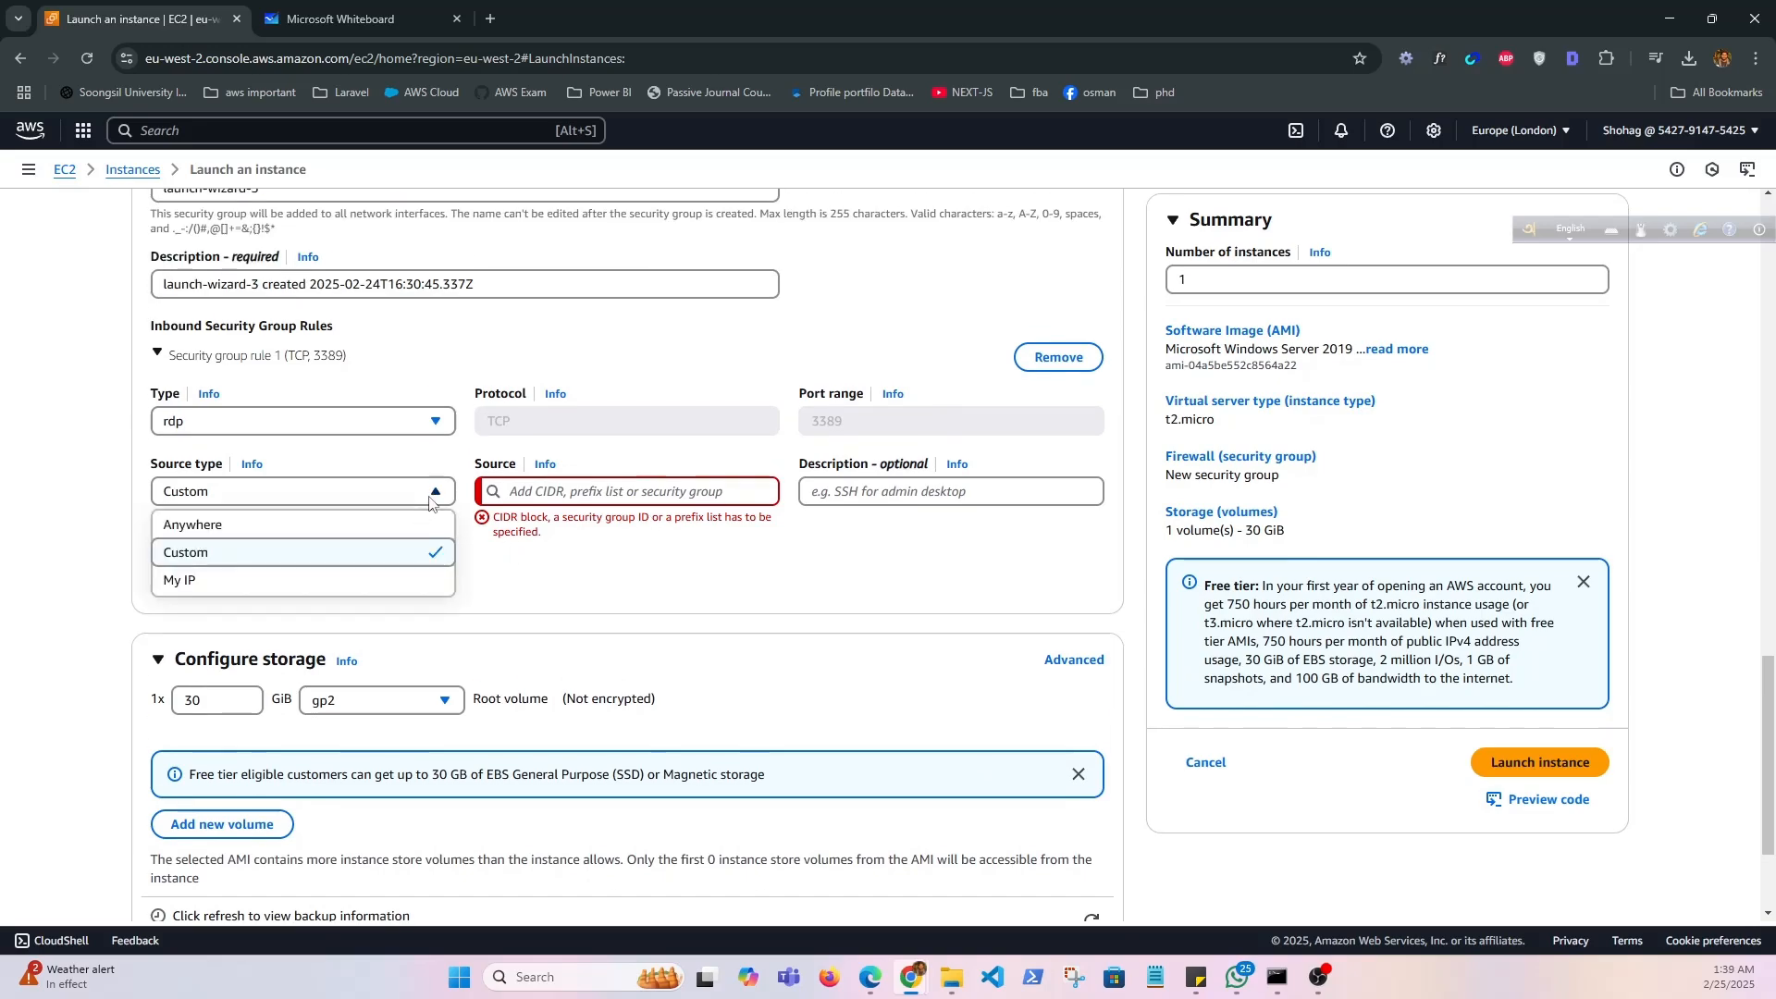
click(396, 526)
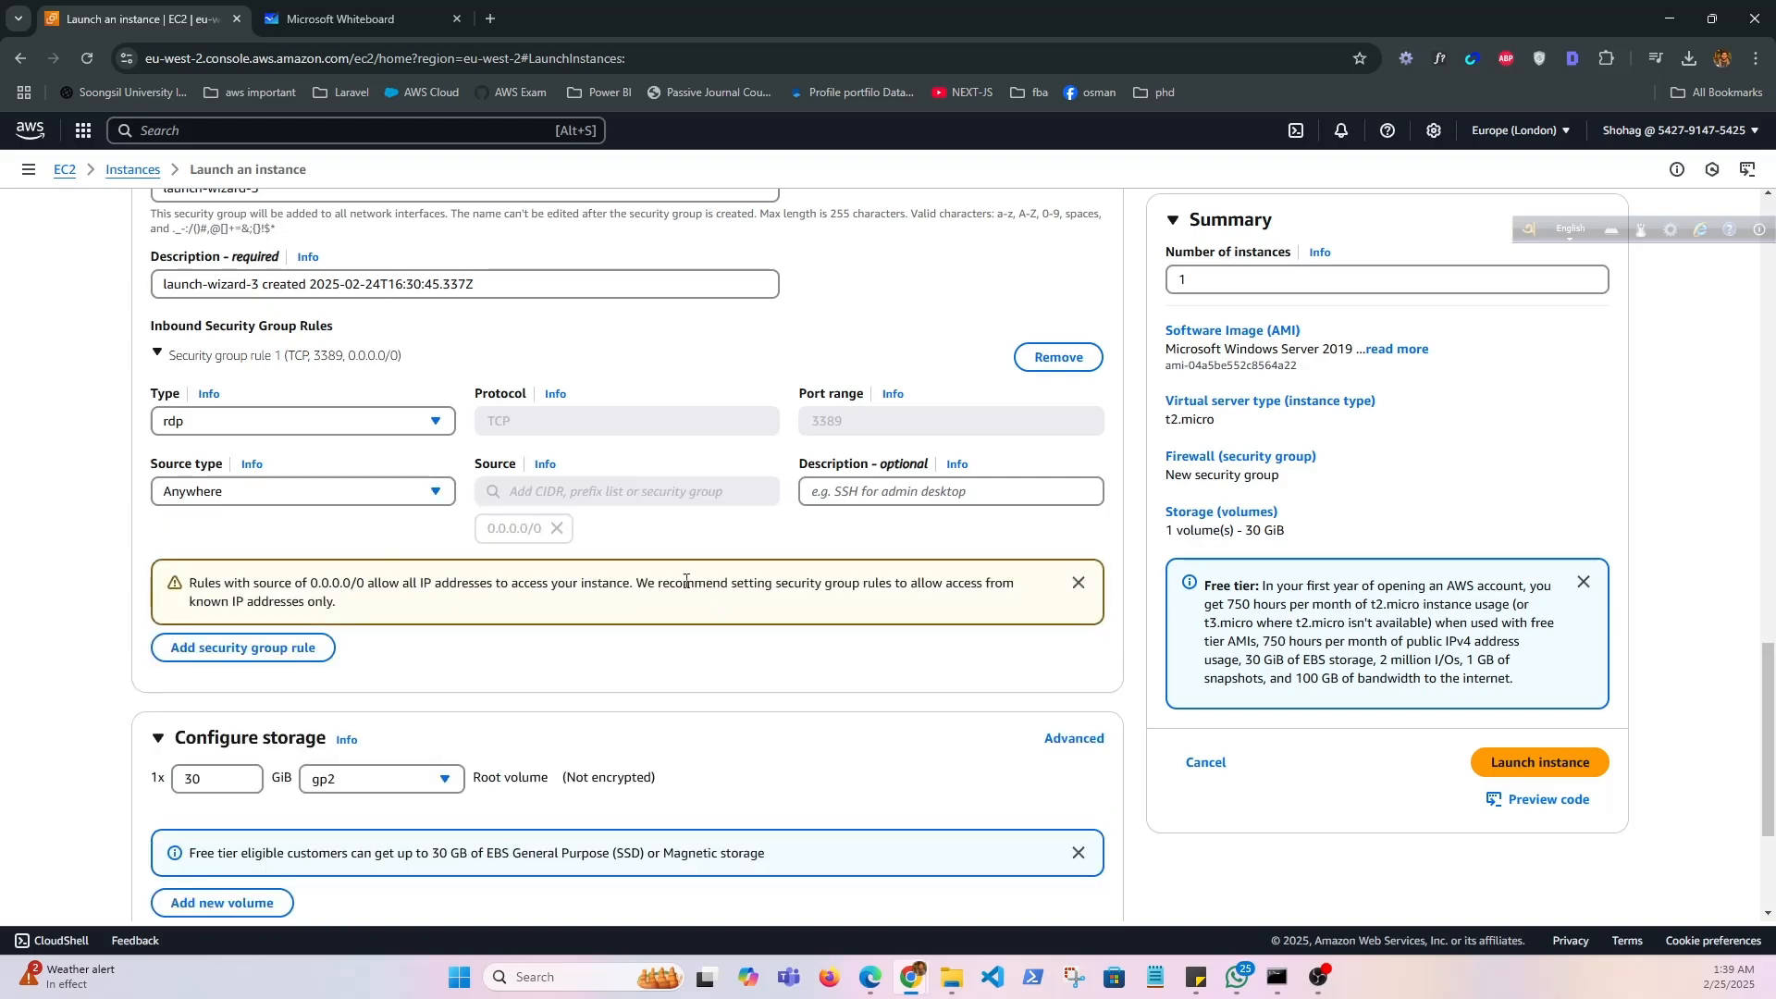
scroll(1013, 705, down, 2)
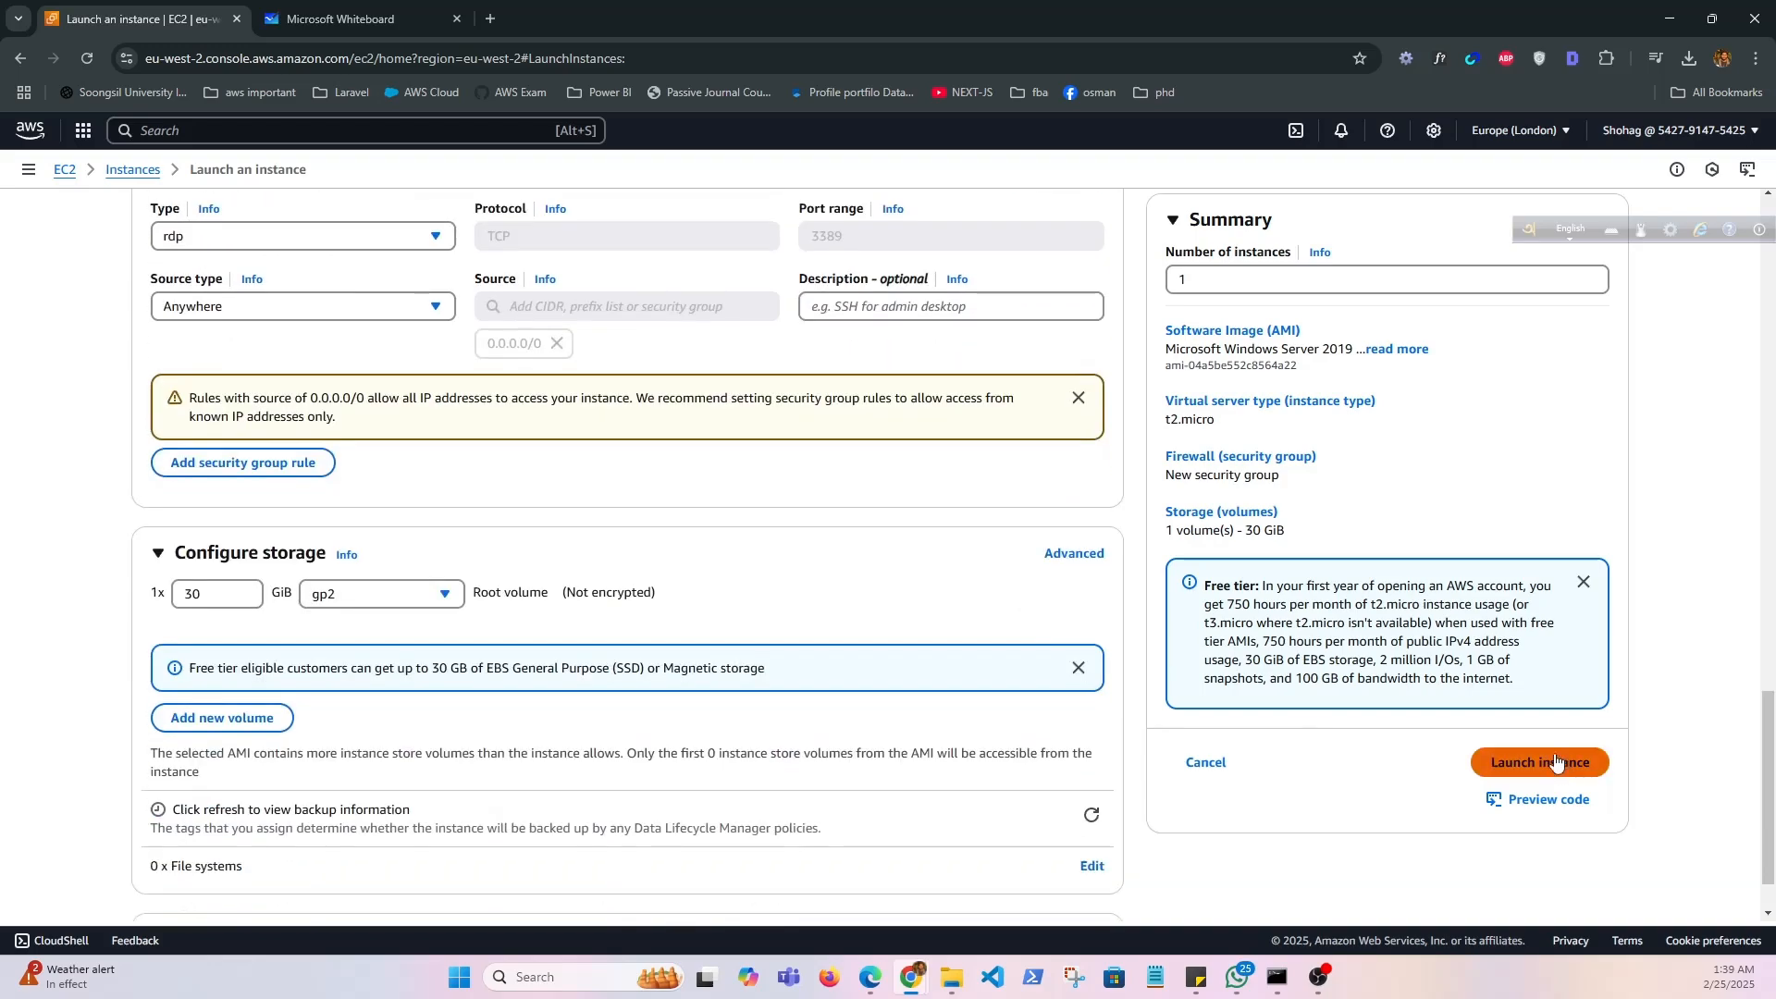
click(1556, 762)
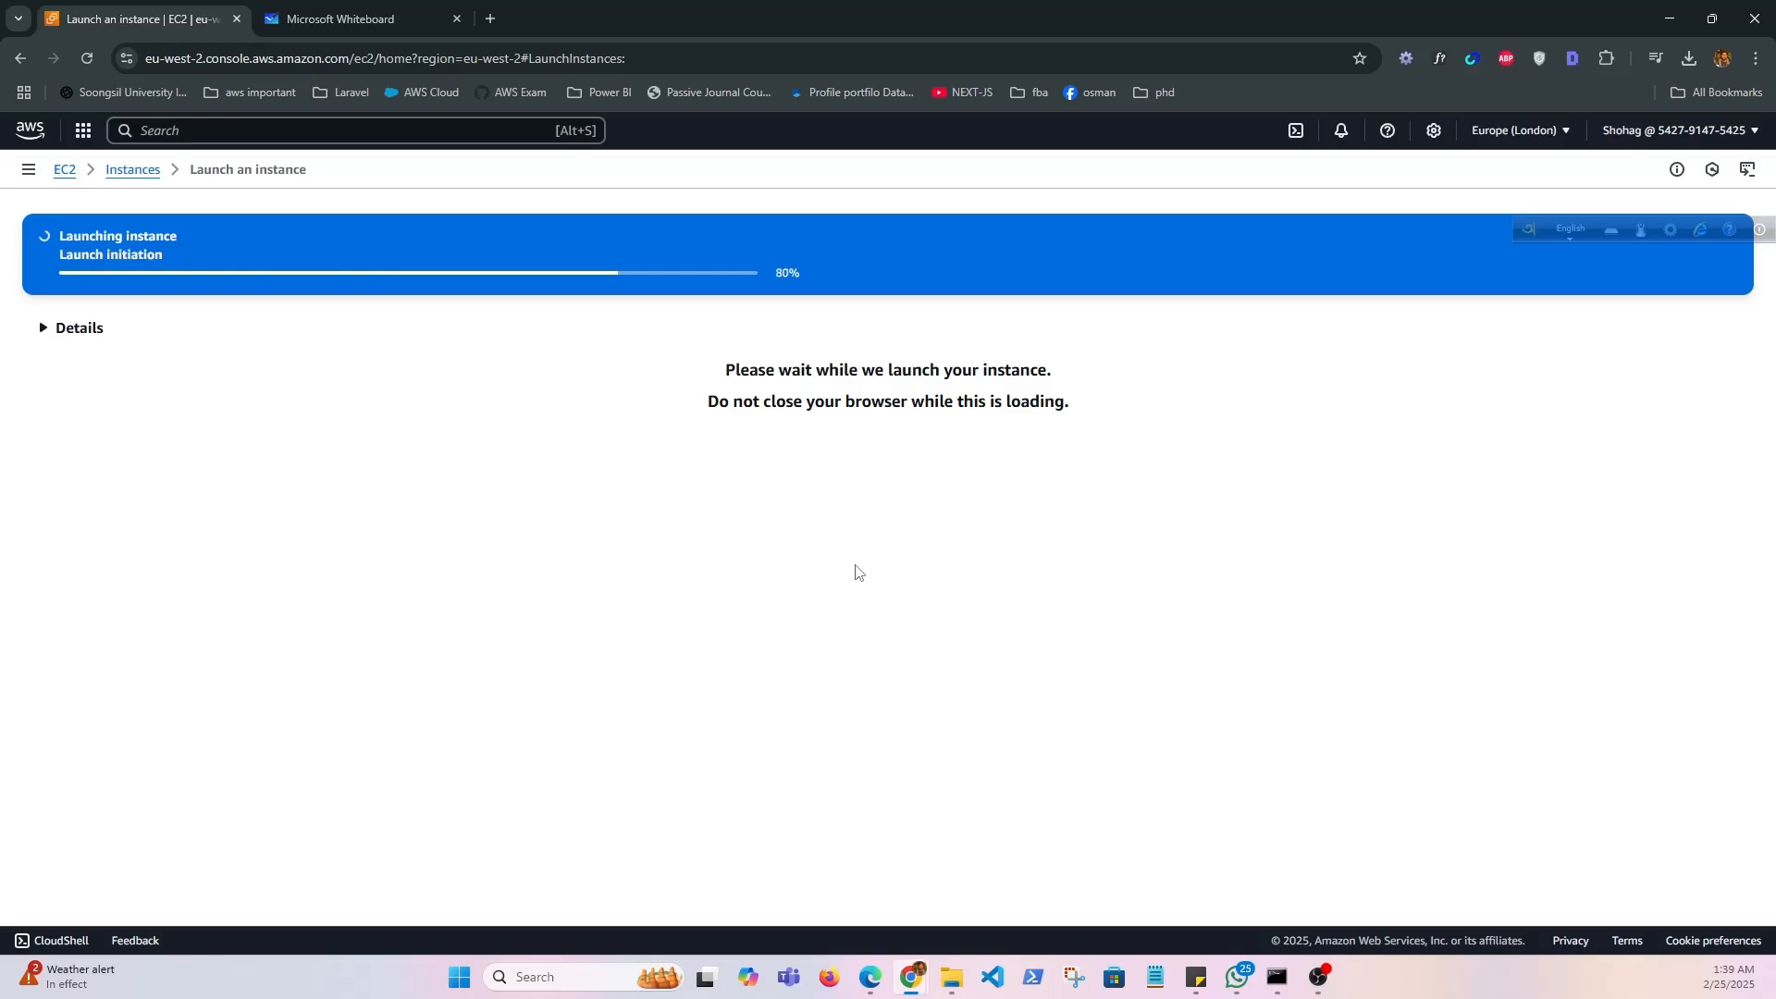
Open the list of all instances and examine the details of the MyEC2 instance
scroll(1308, 646, down, 2)
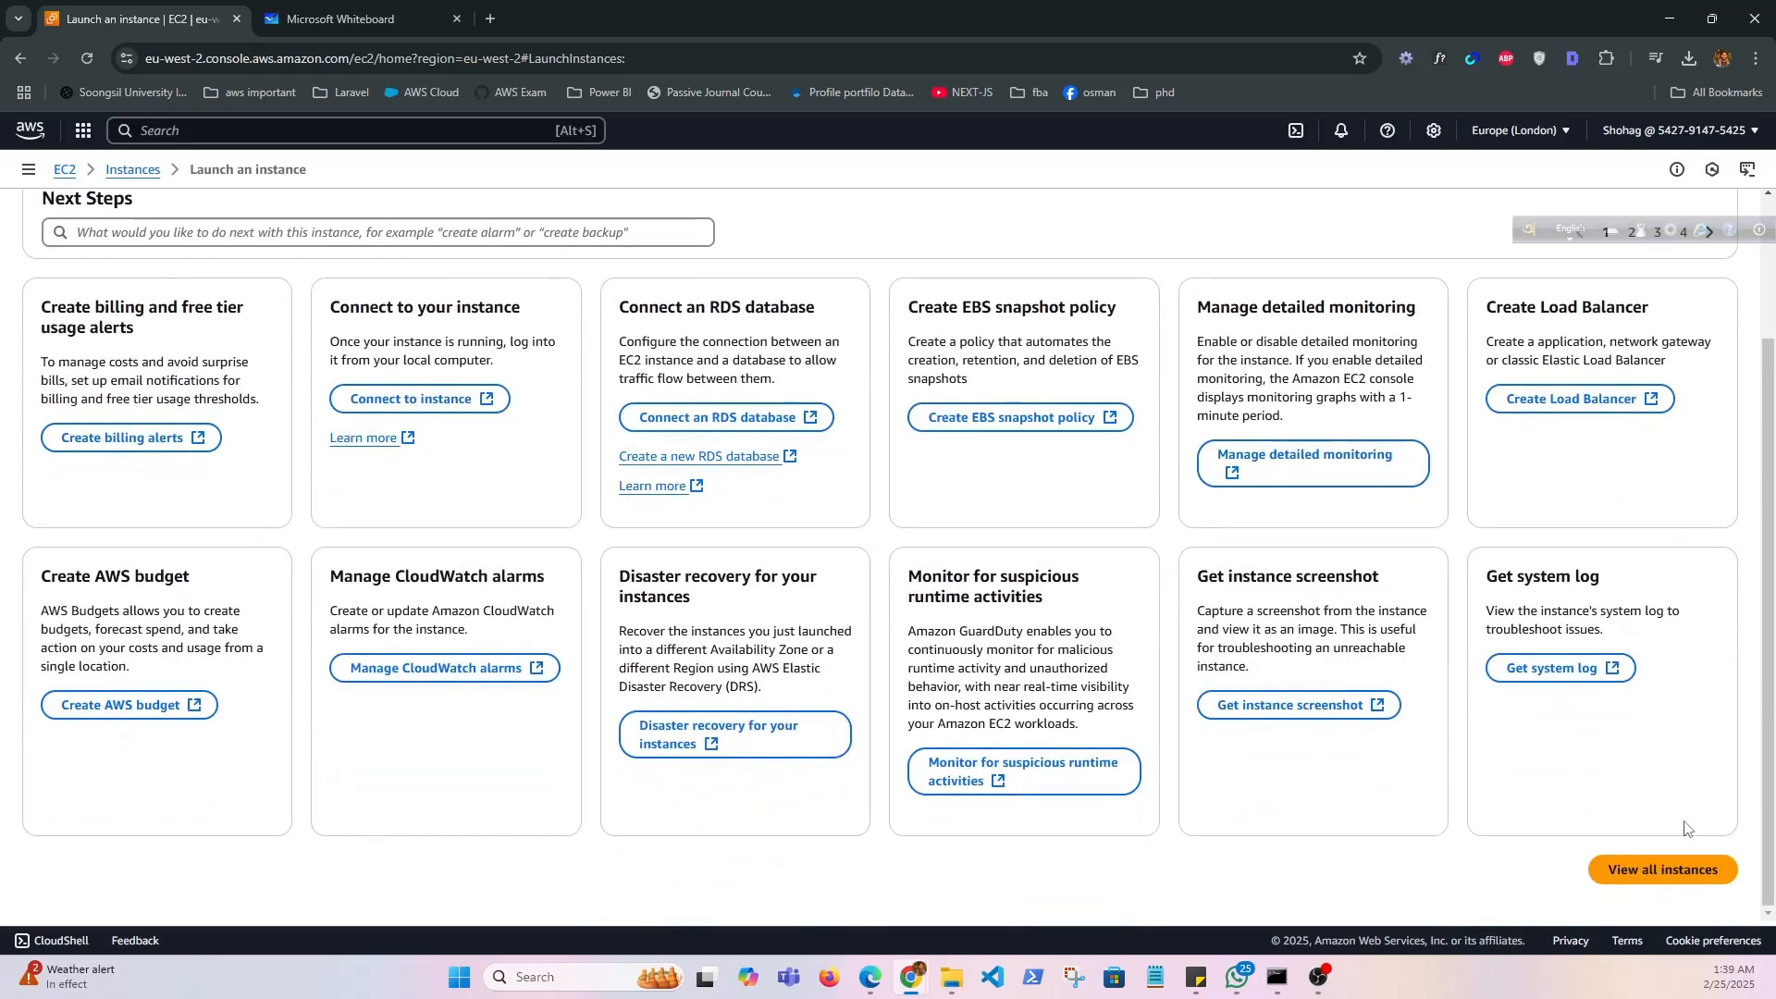
click(1672, 878)
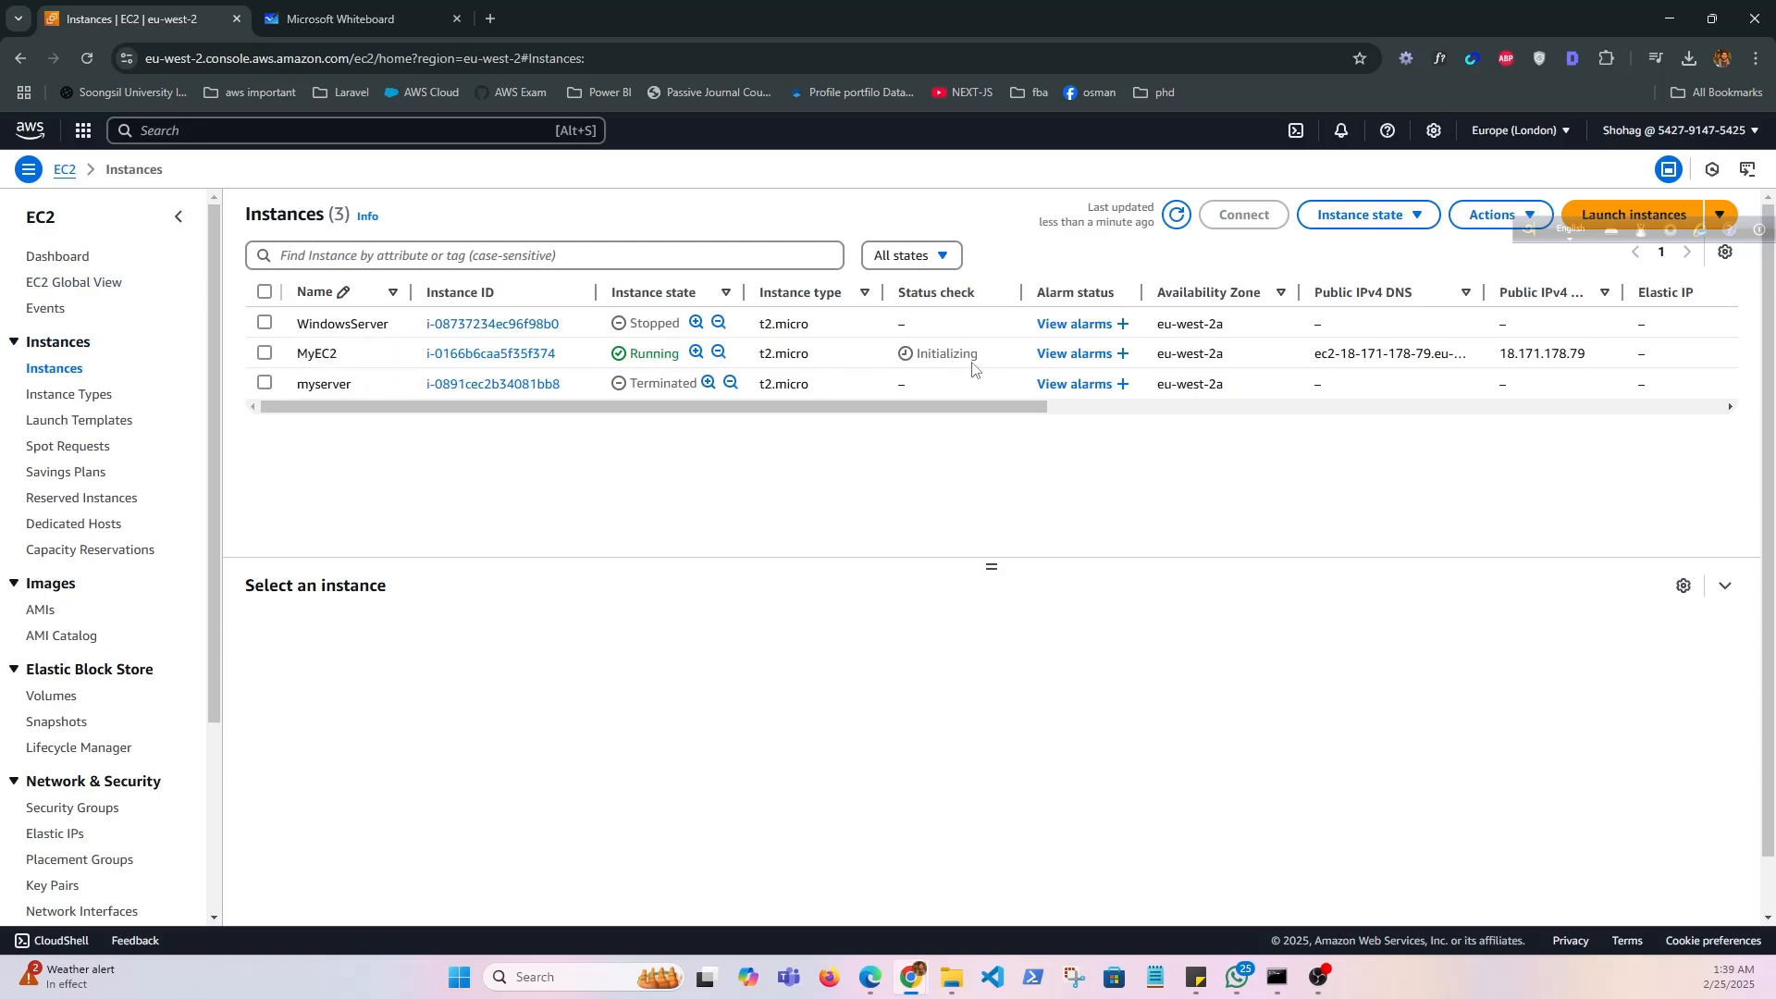
click(264, 353)
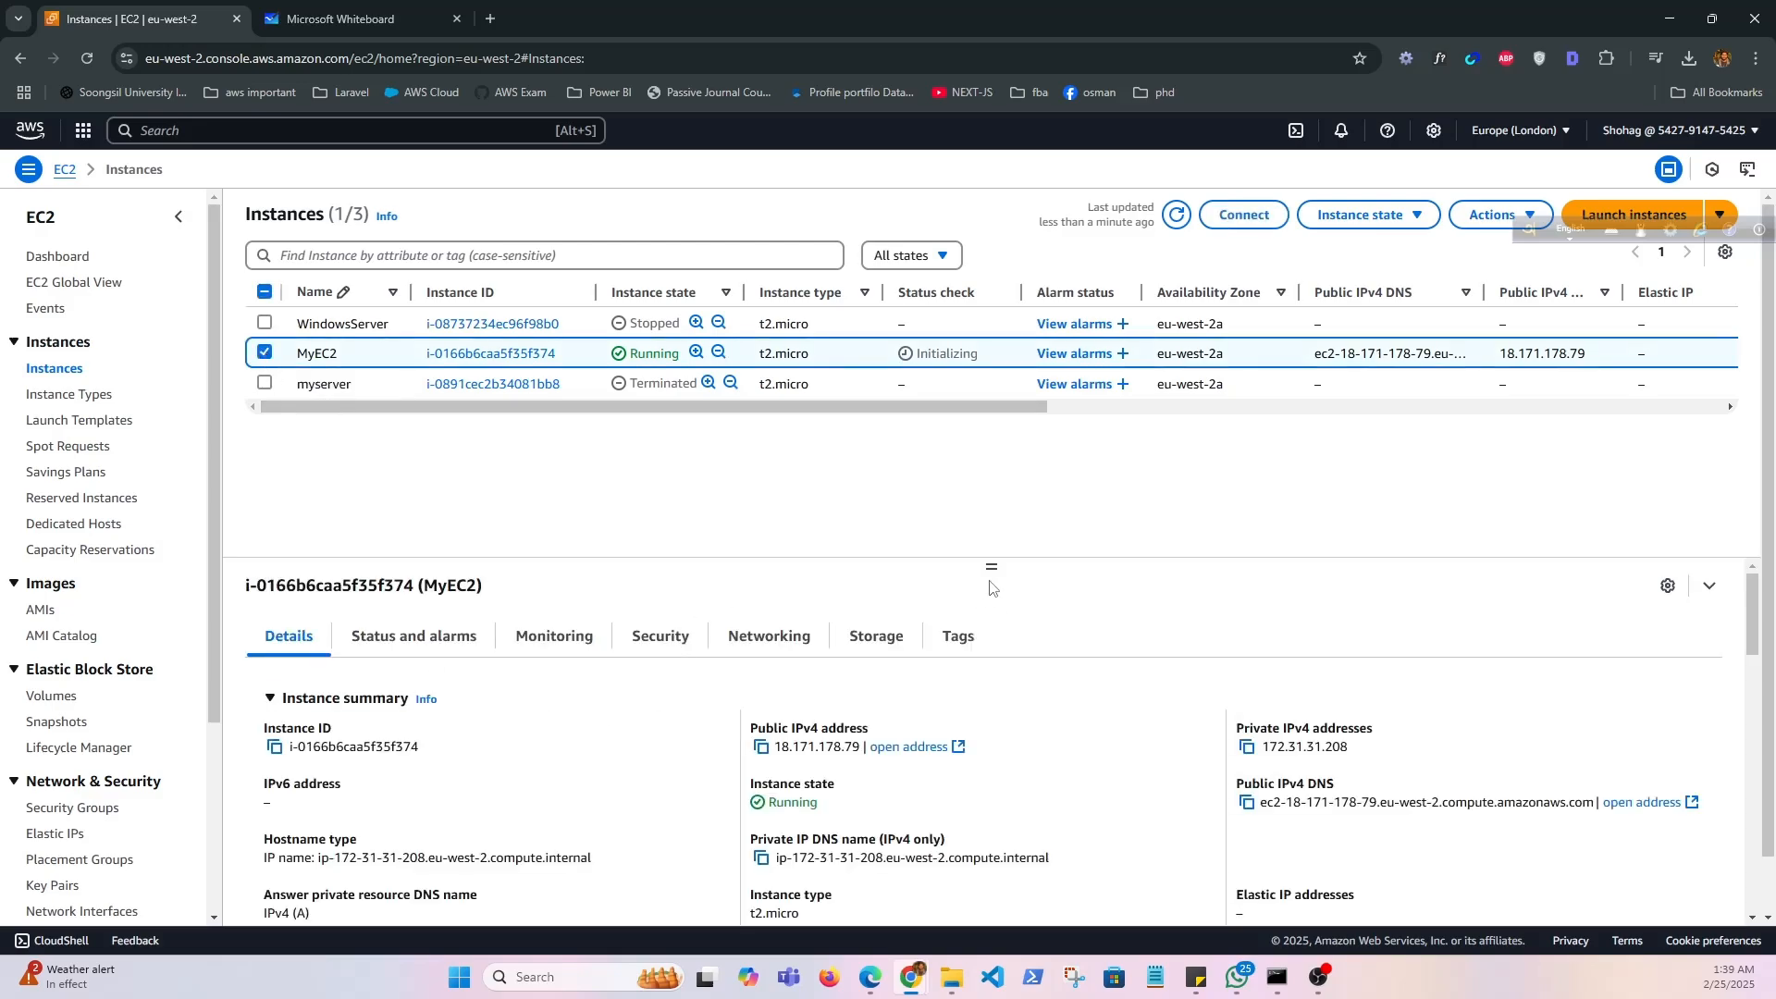
drag(991, 567, 1005, 454)
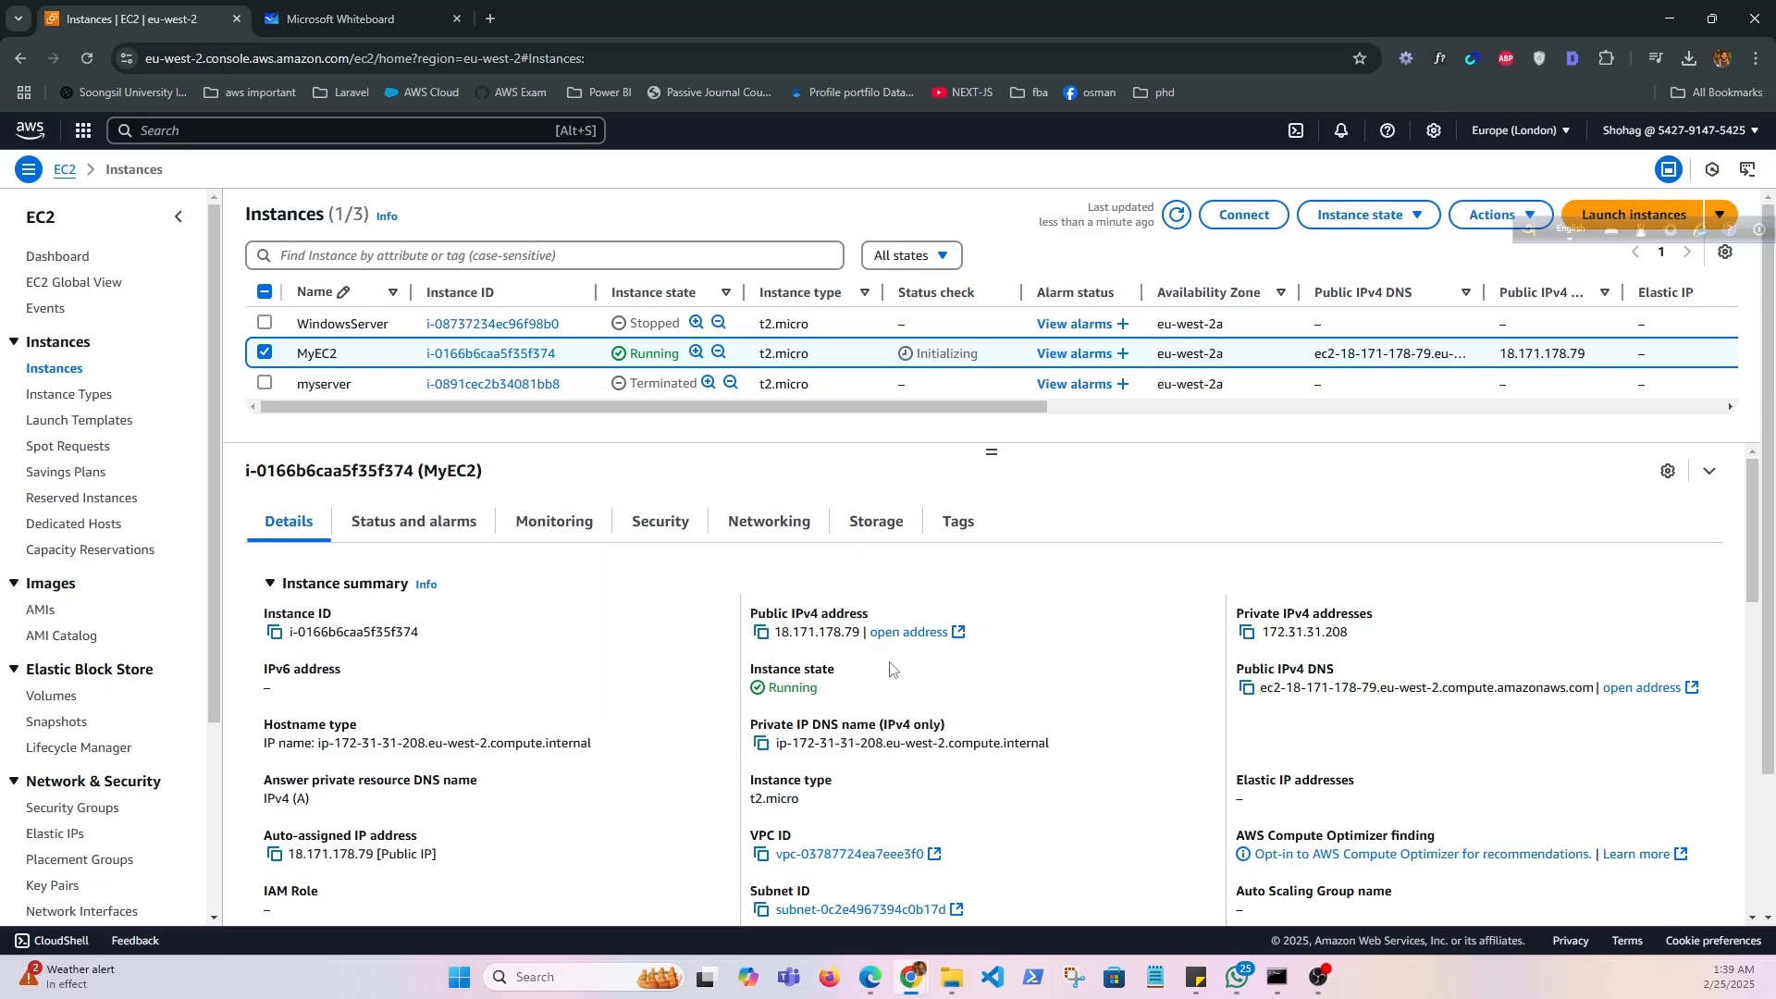
scroll(966, 735, down, 3)
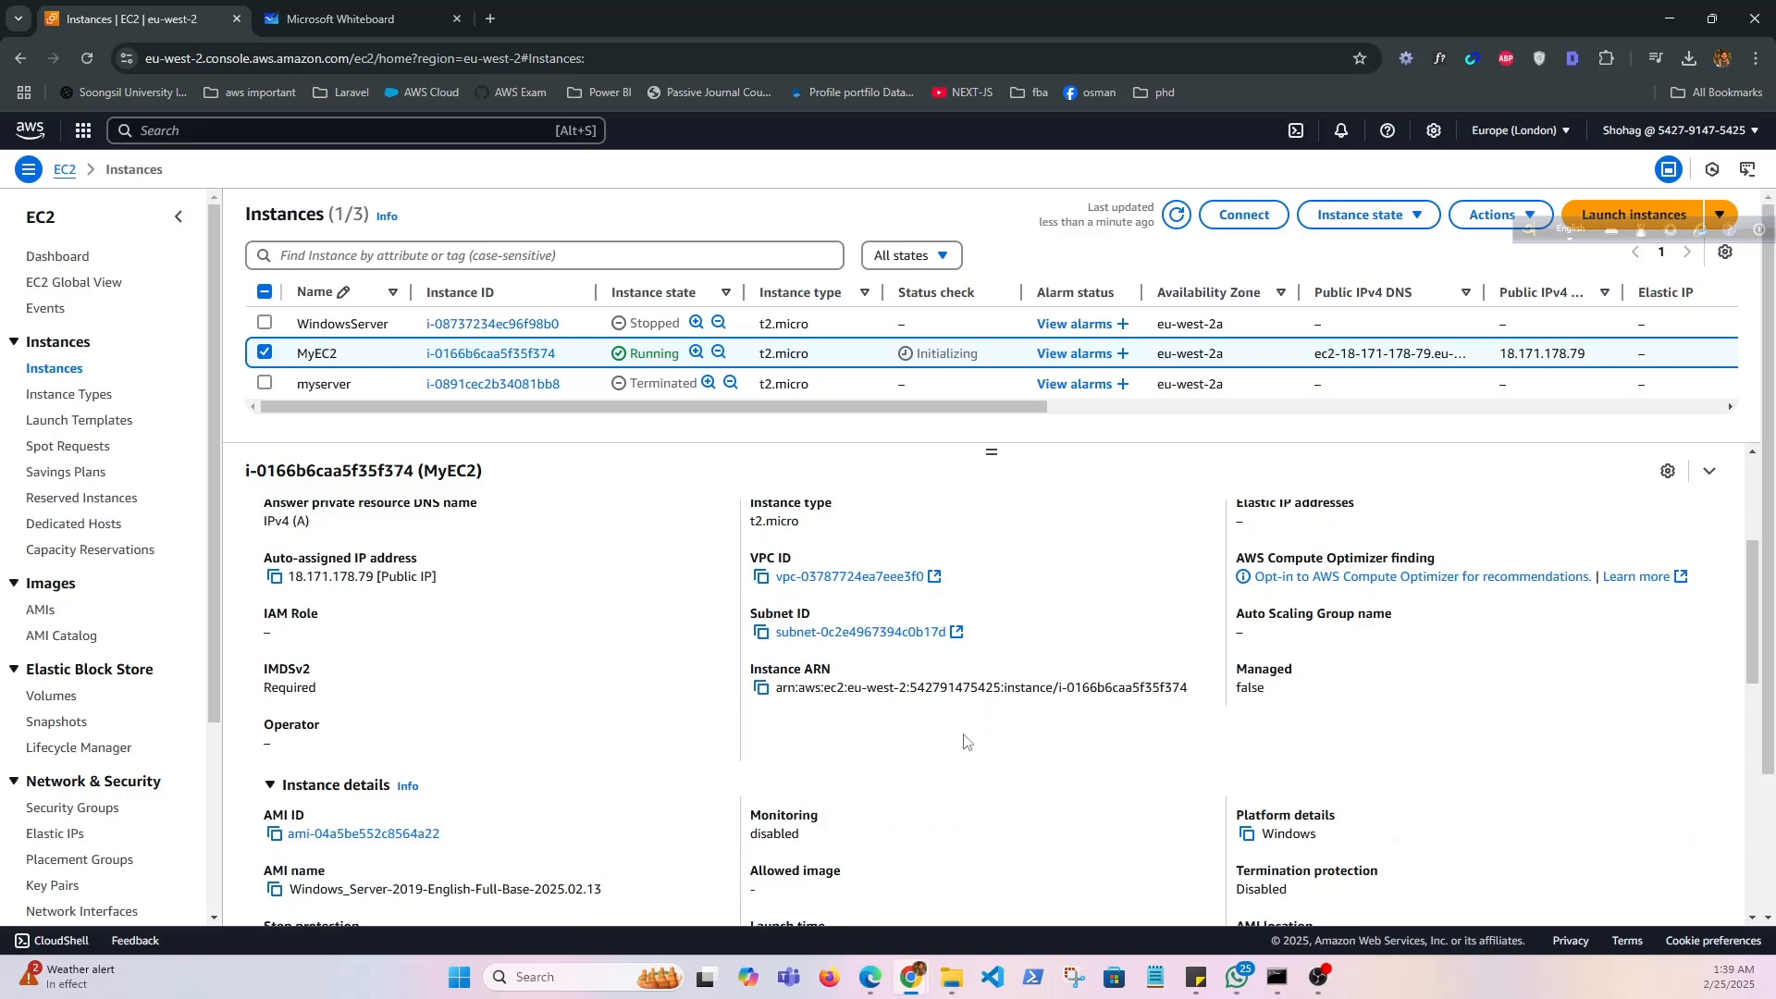
scroll(653, 710, down, 3)
scroll(579, 602, up, 10)
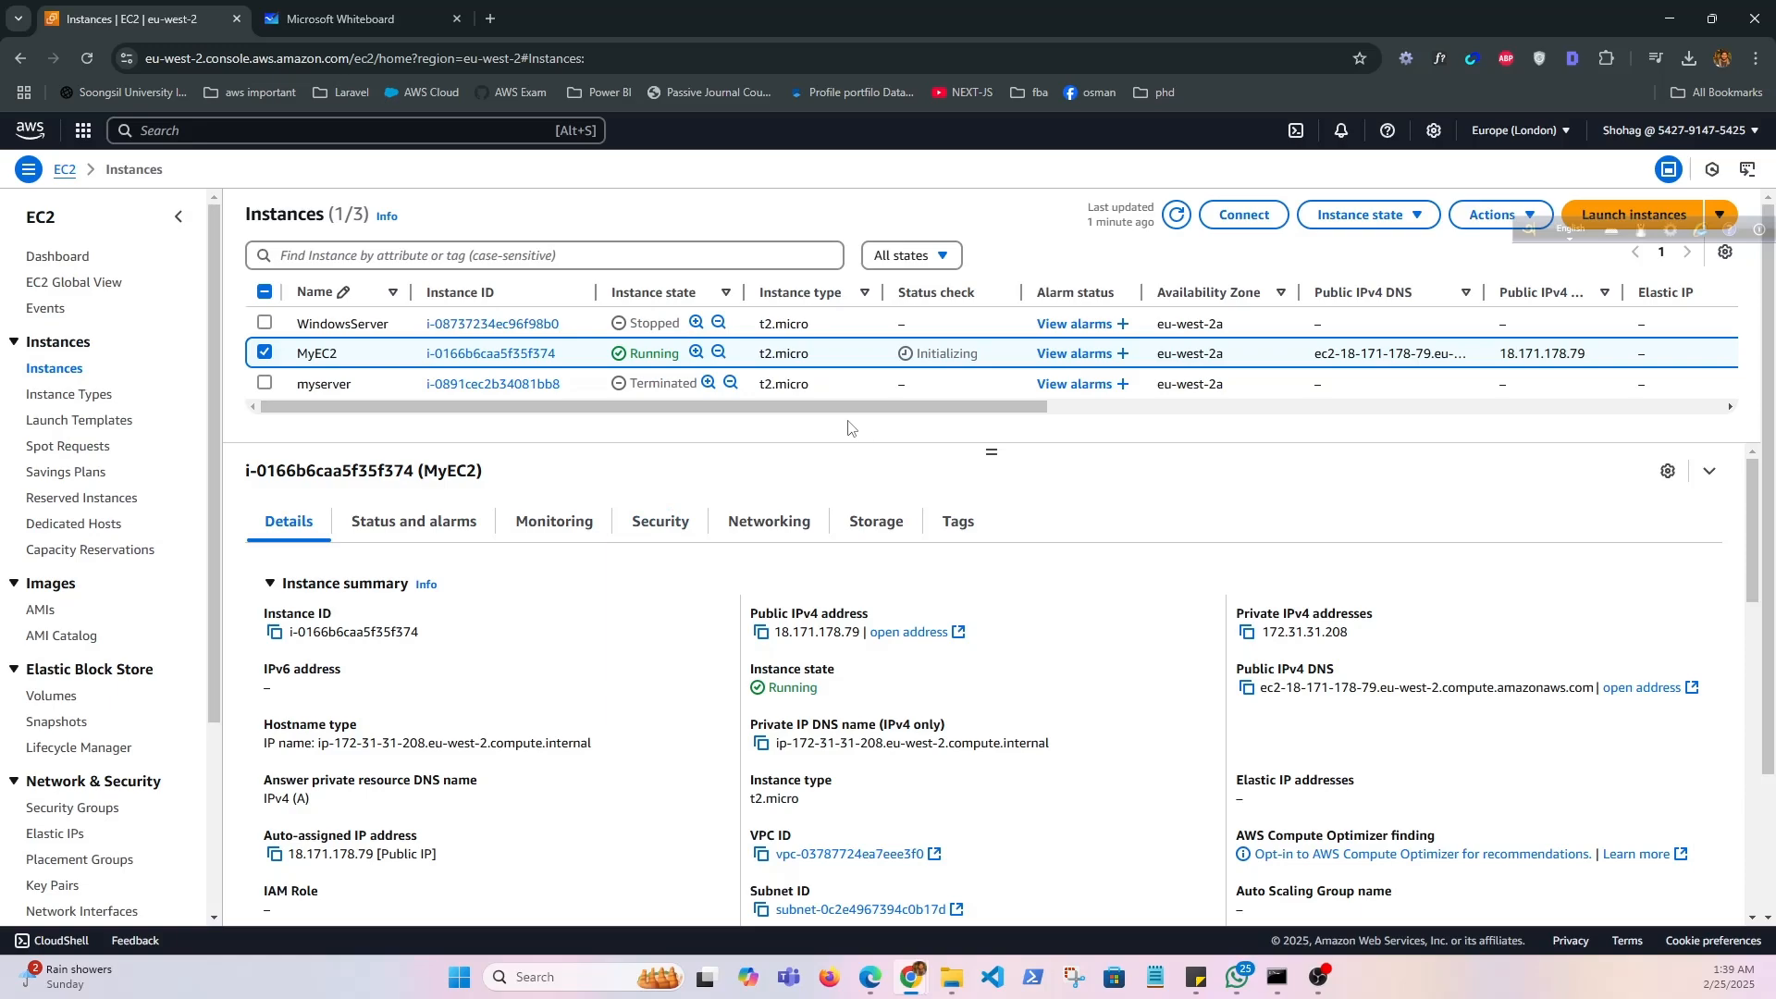
Open the RDP client connection options for MyEC2 and save its remote desktop file as MyEC2.rdp in Downloads
click(1177, 214)
click(1223, 223)
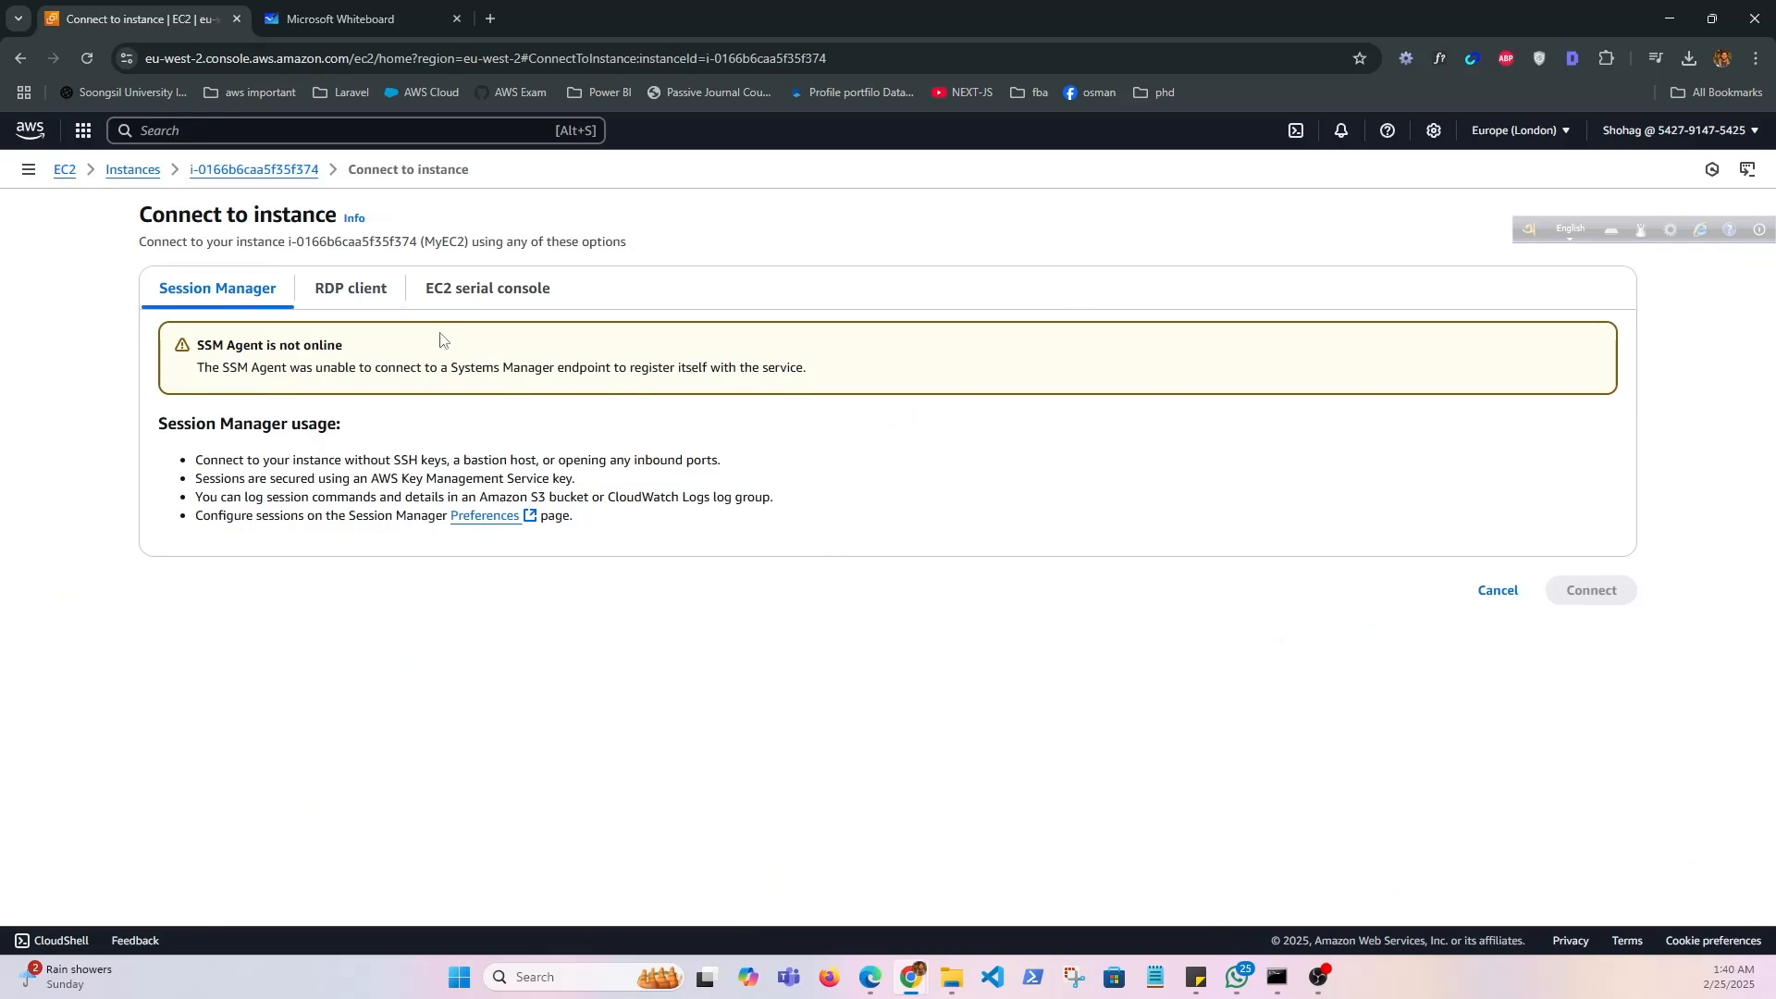
click(346, 305)
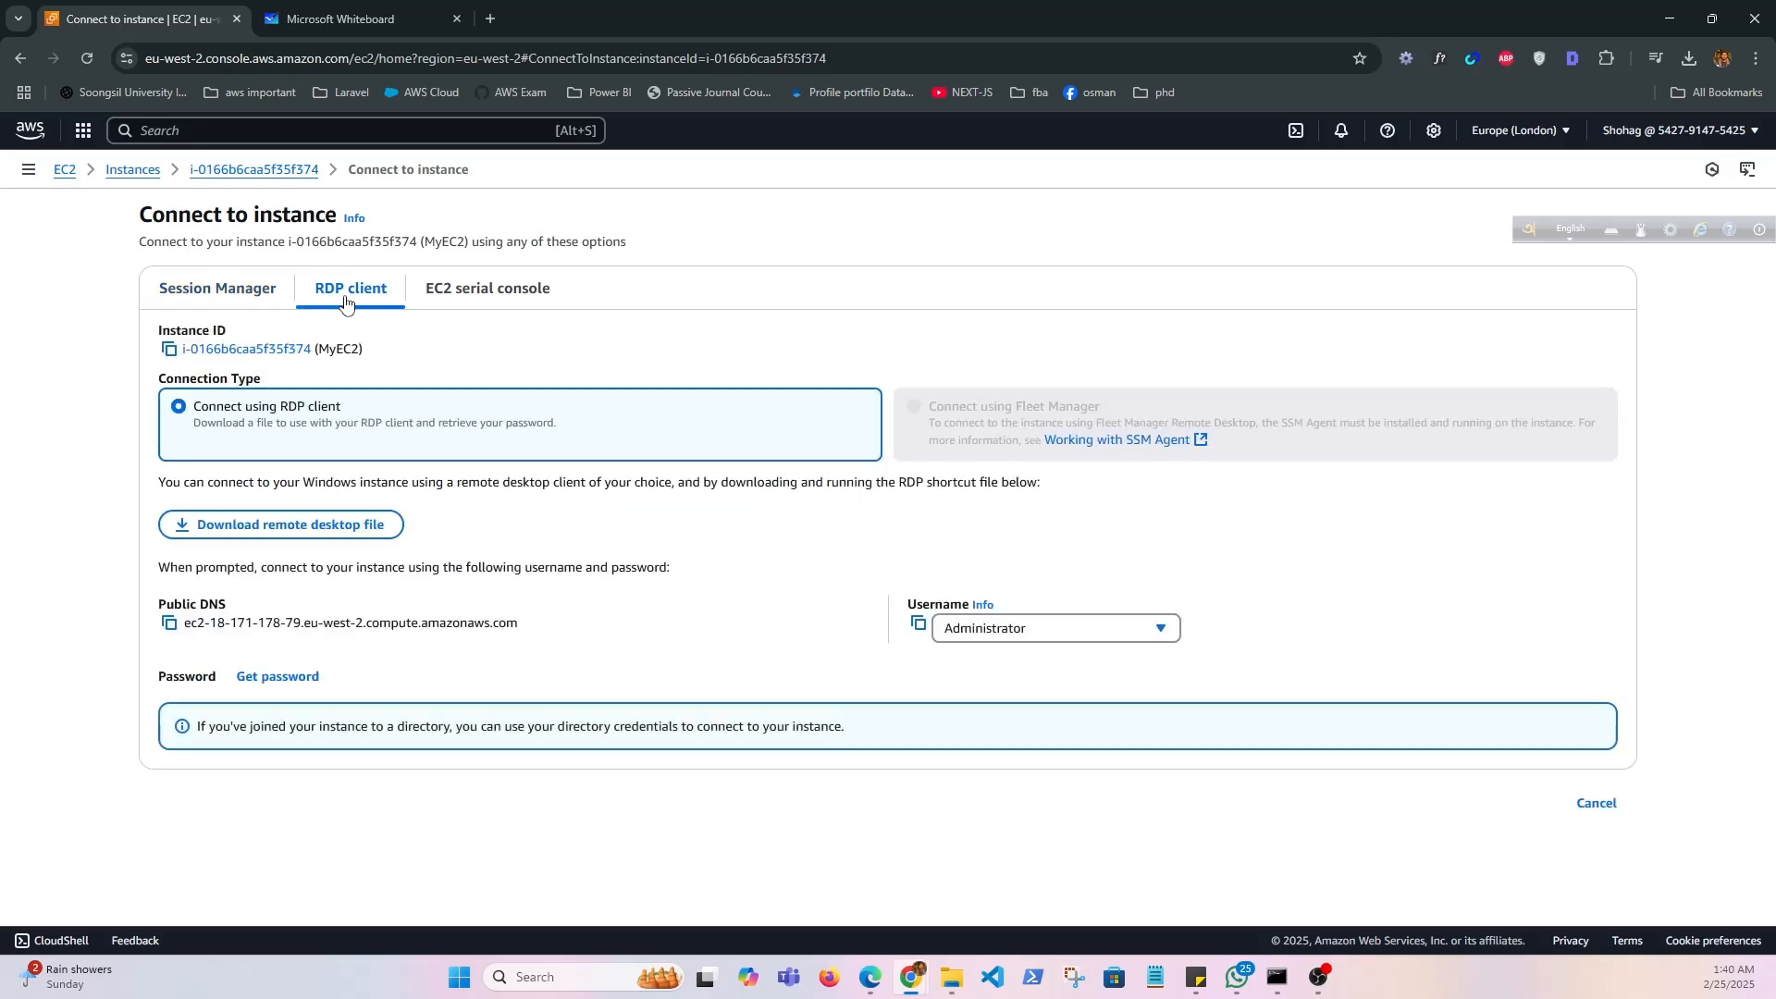
click(337, 529)
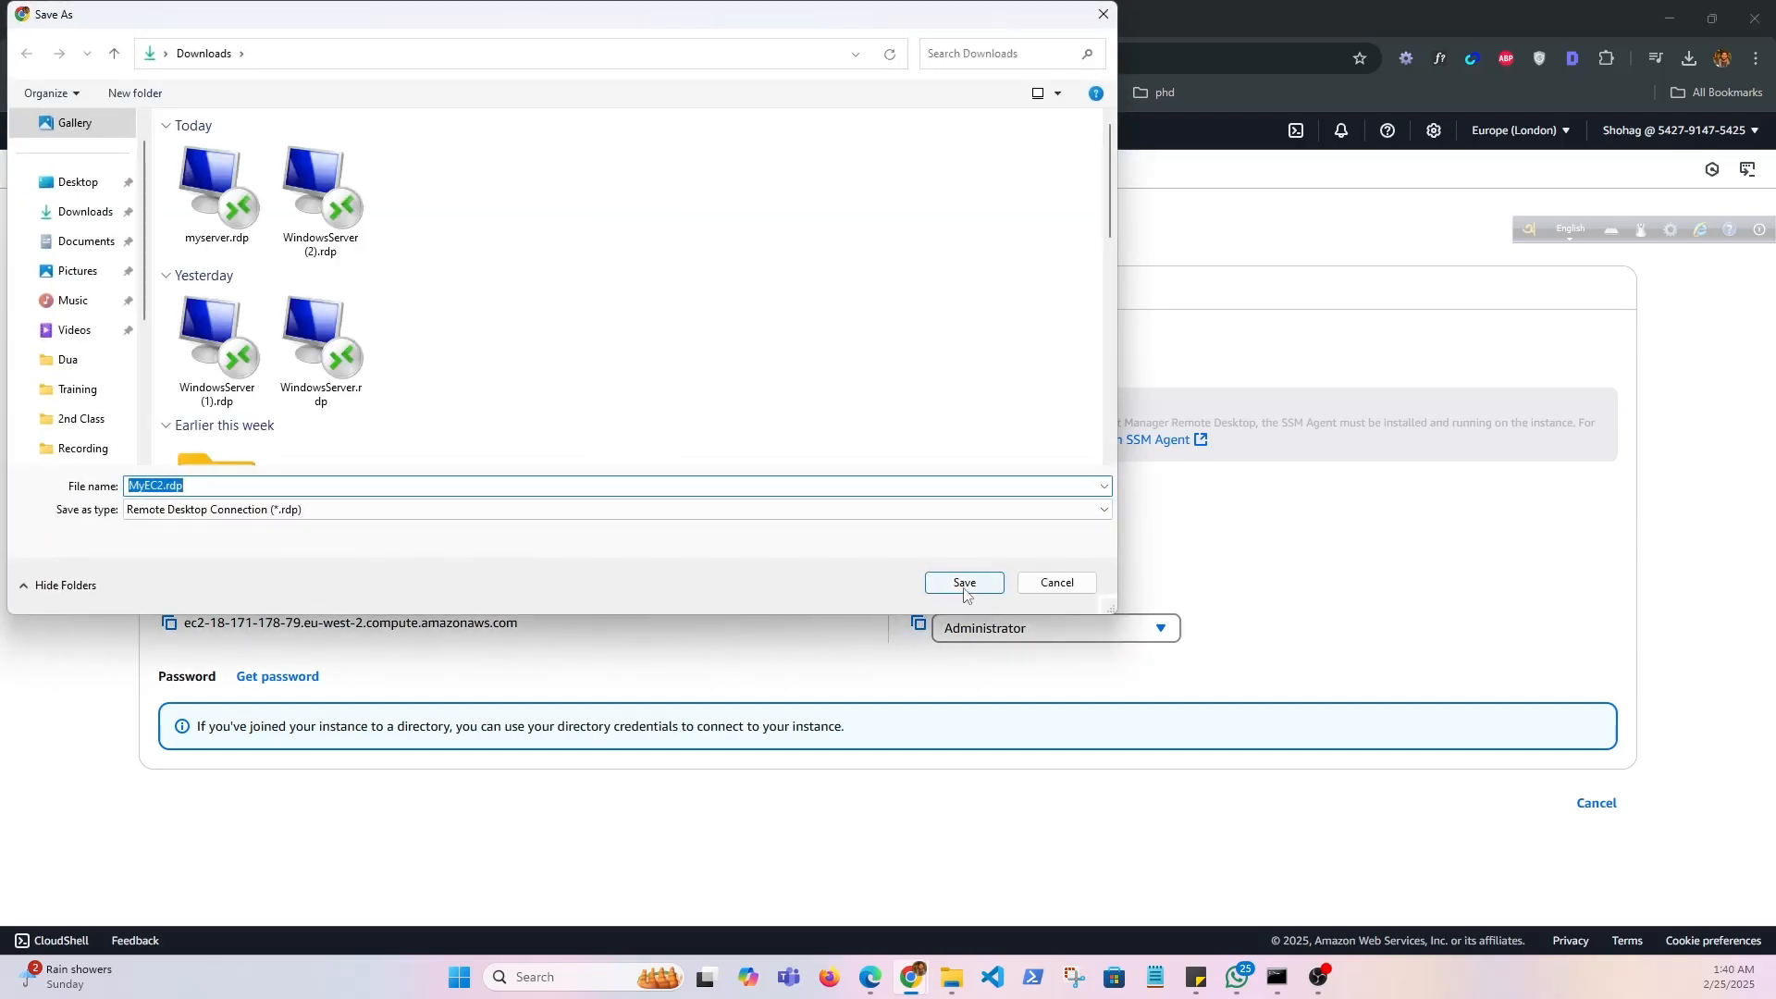
click(963, 584)
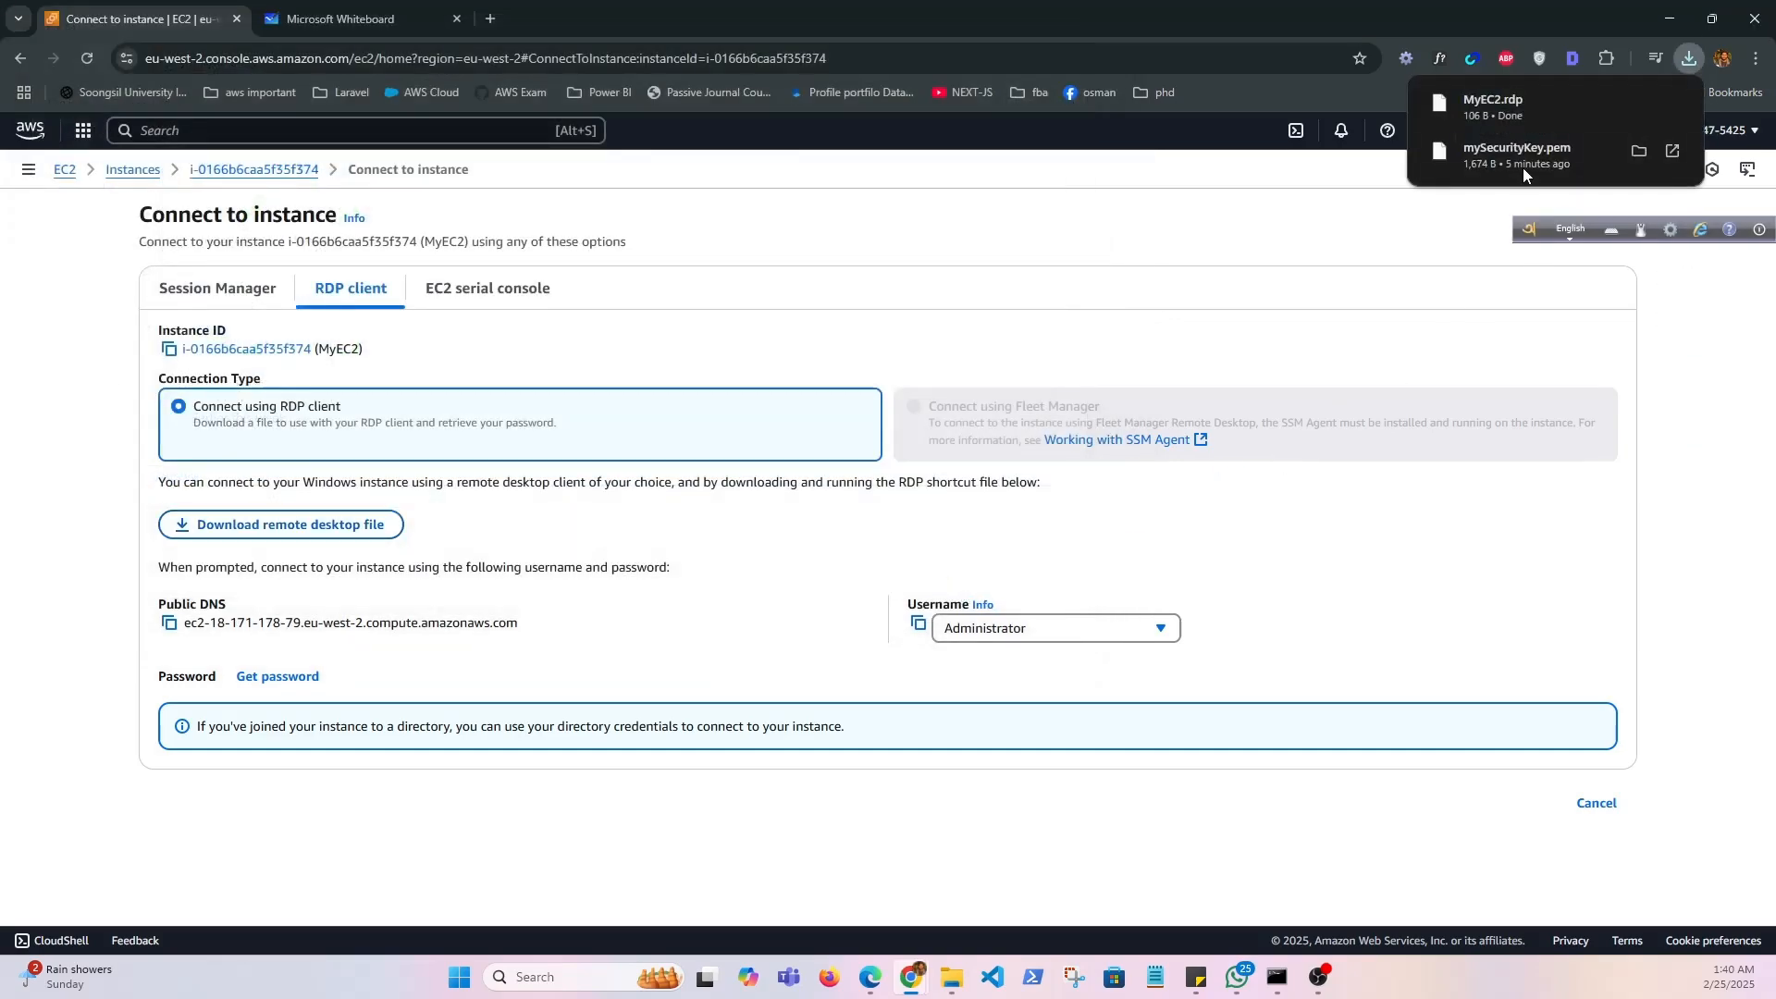
Open the downloaded MyEC2.rdp file and agree to connect to the remote computer despite the unknown publisher
click(1497, 108)
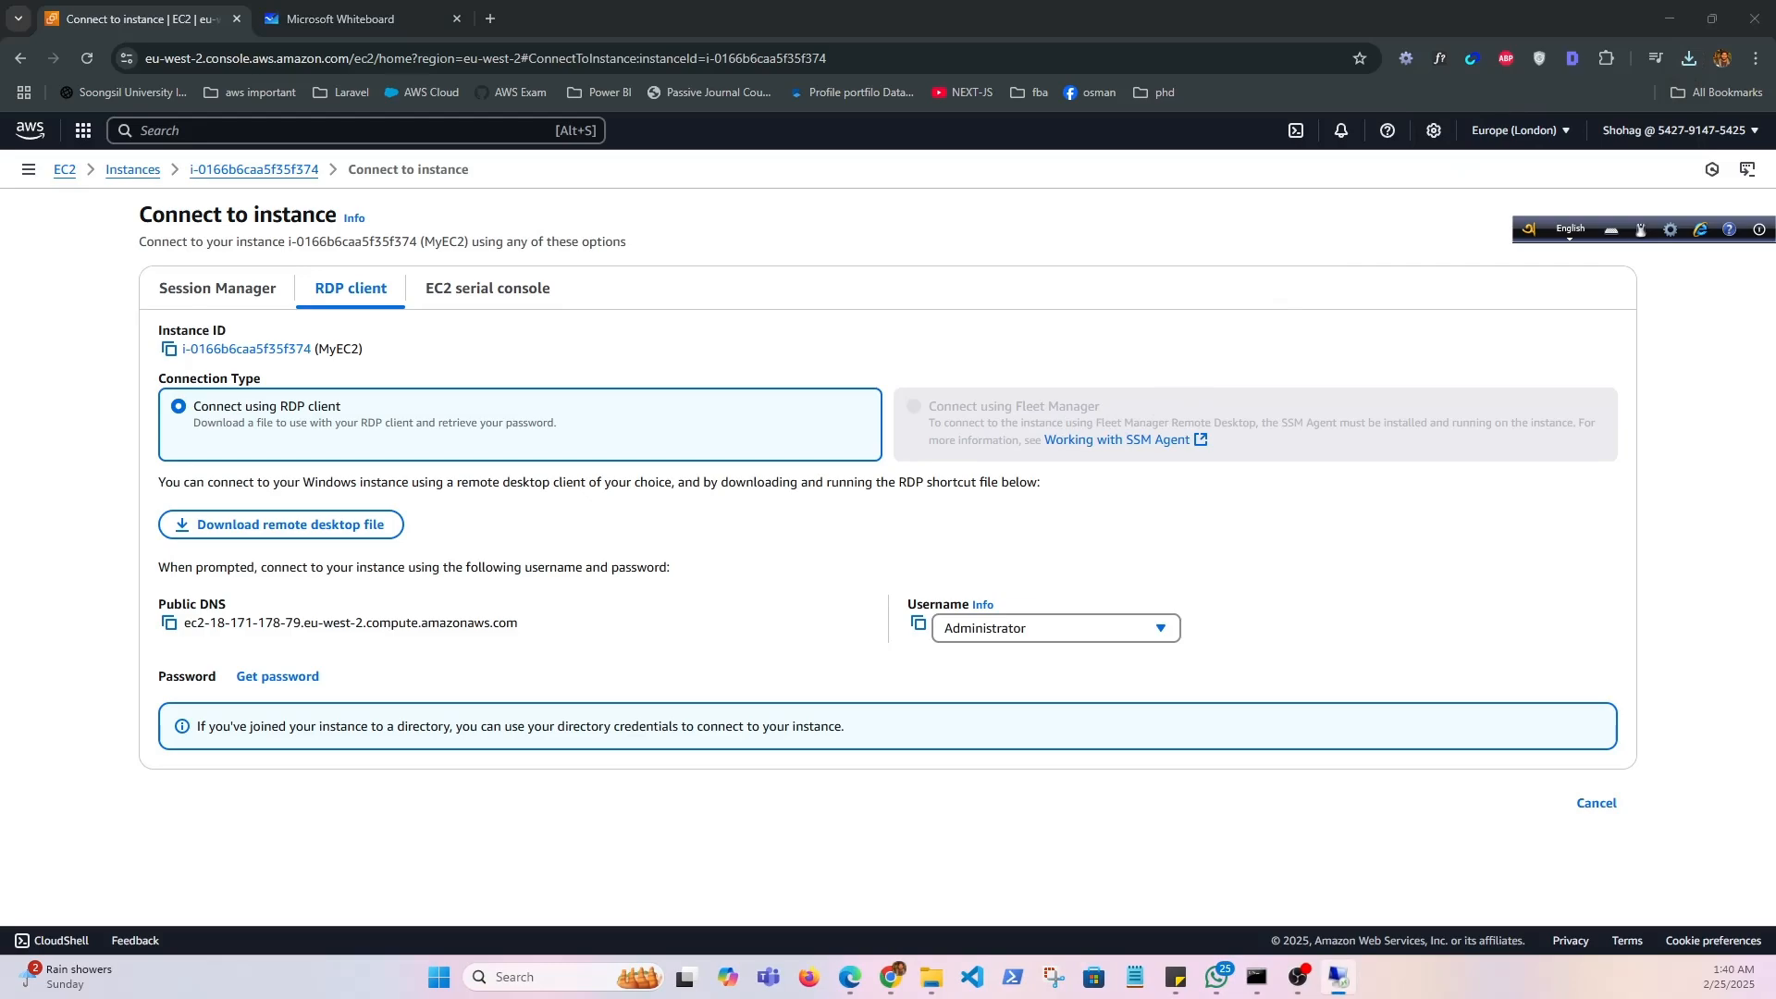
drag(674, 306, 932, 375)
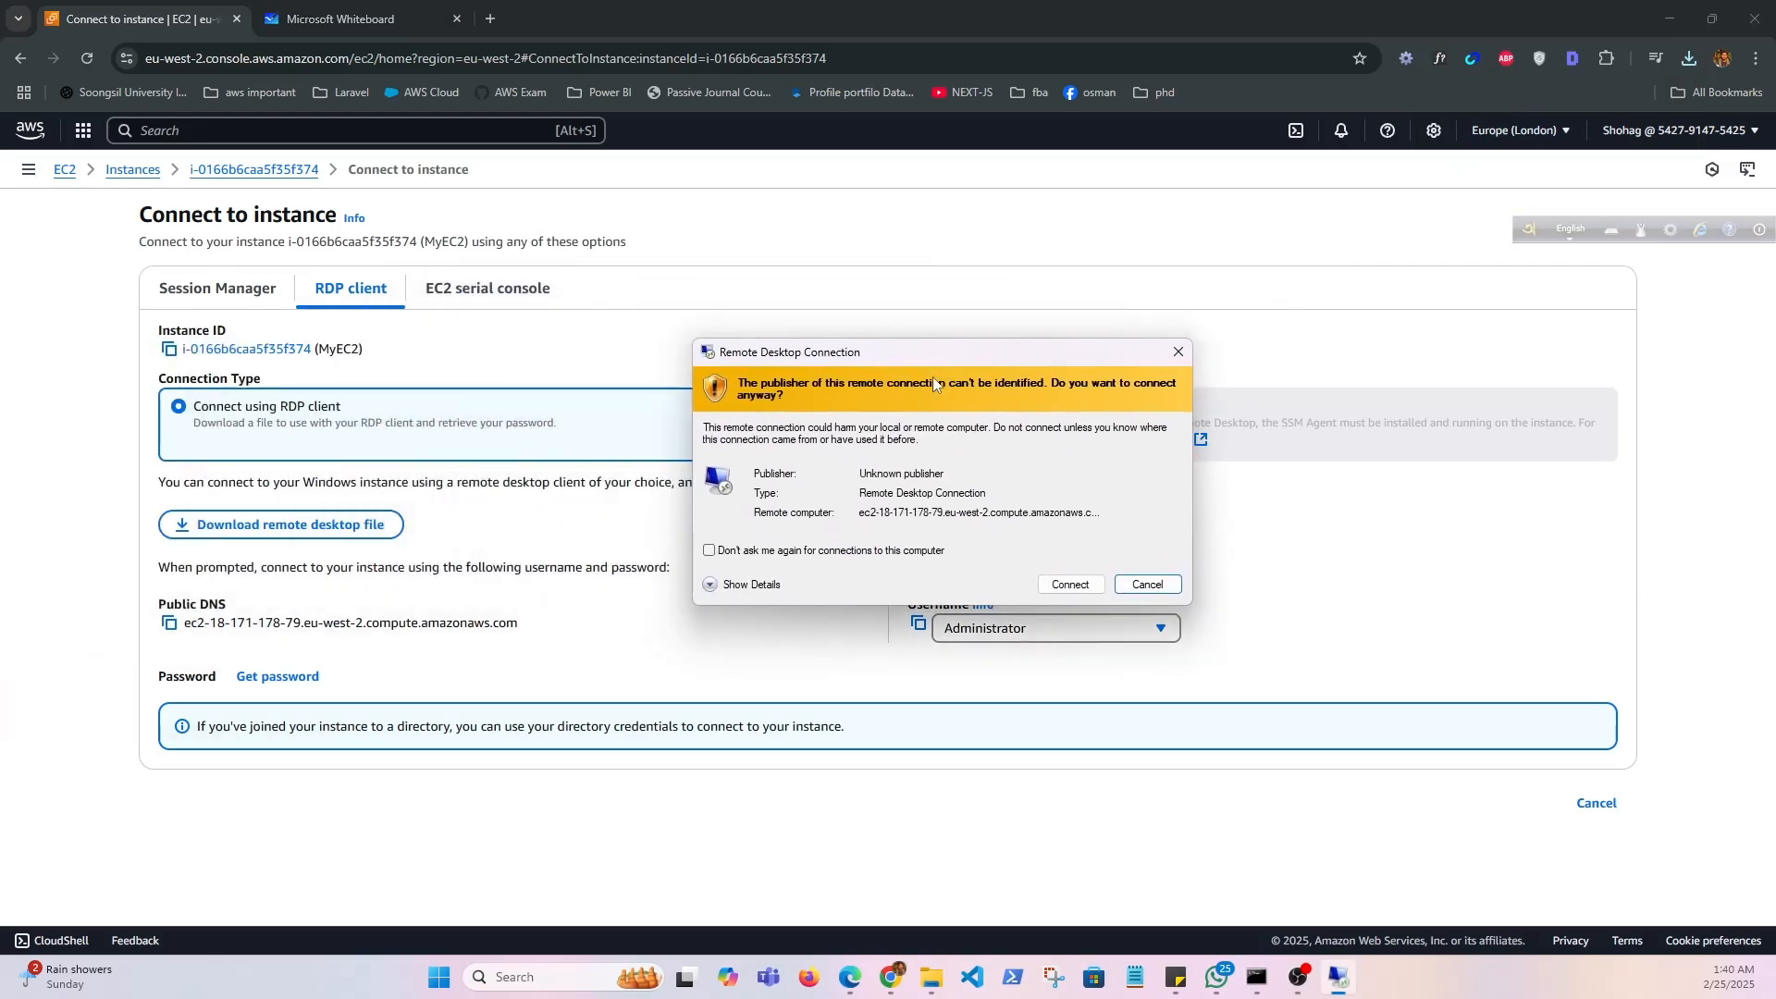
click(1070, 585)
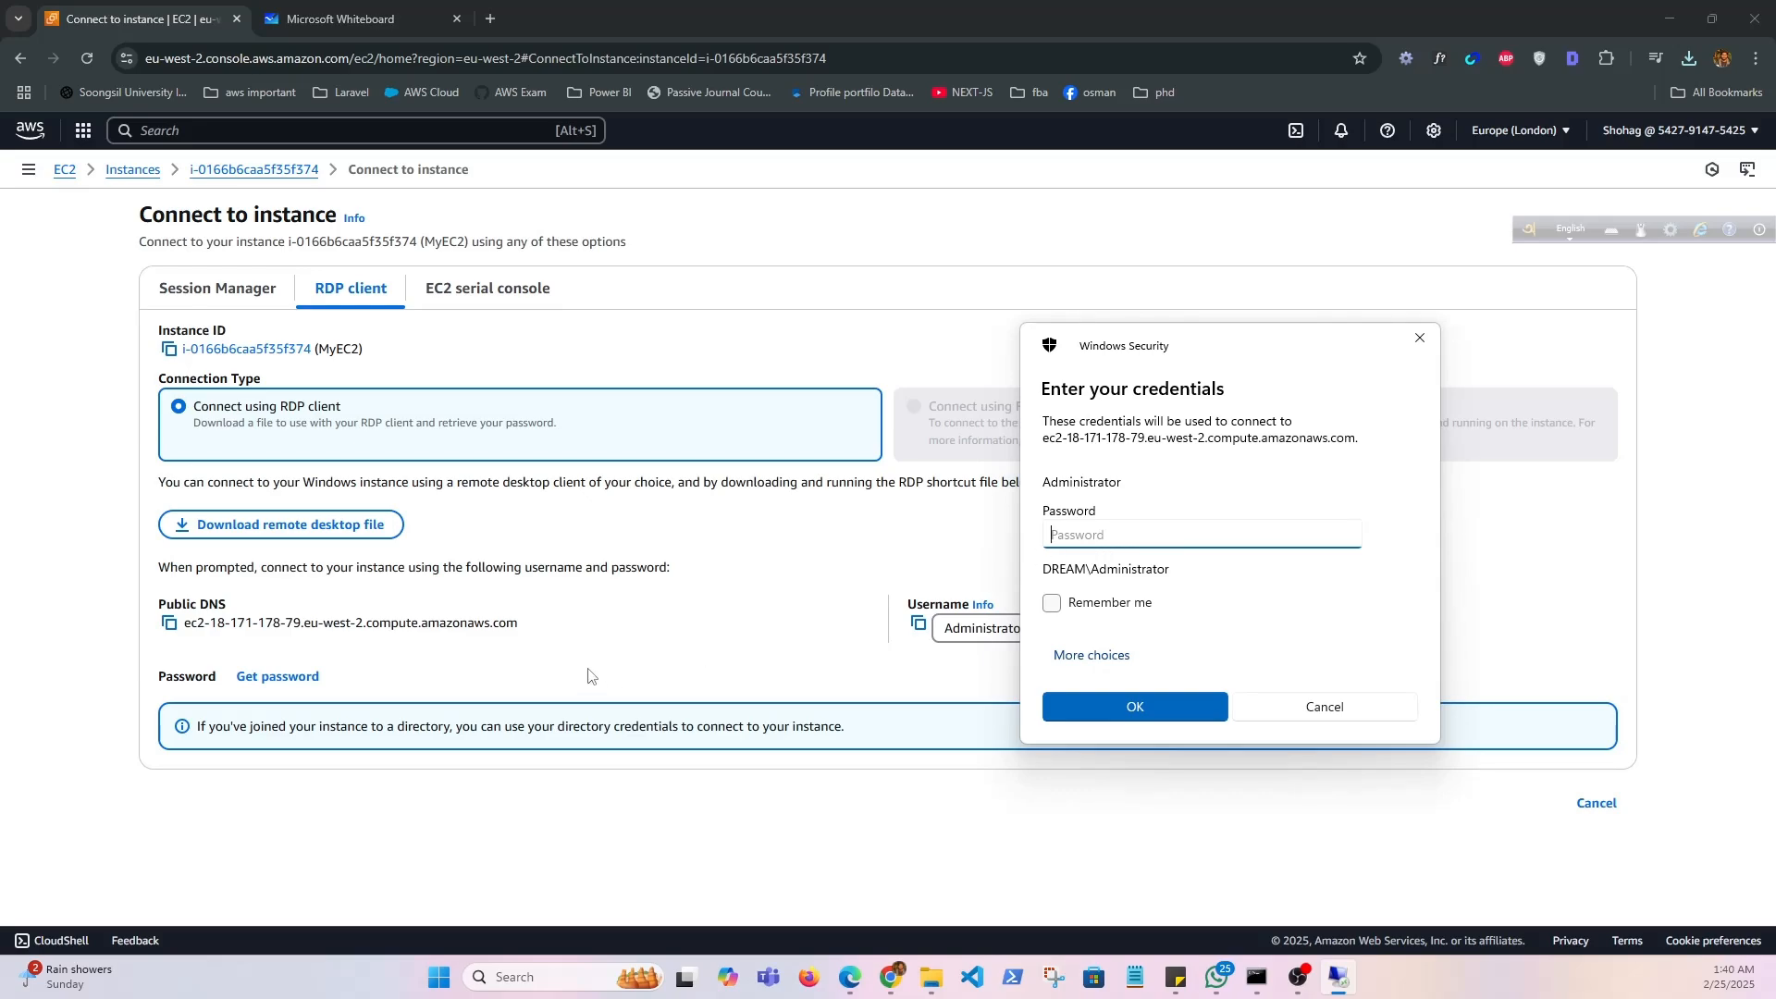
Request the Windows password for the MyEC2 instance and reload the page to make private key entry available
click(524, 617)
click(298, 686)
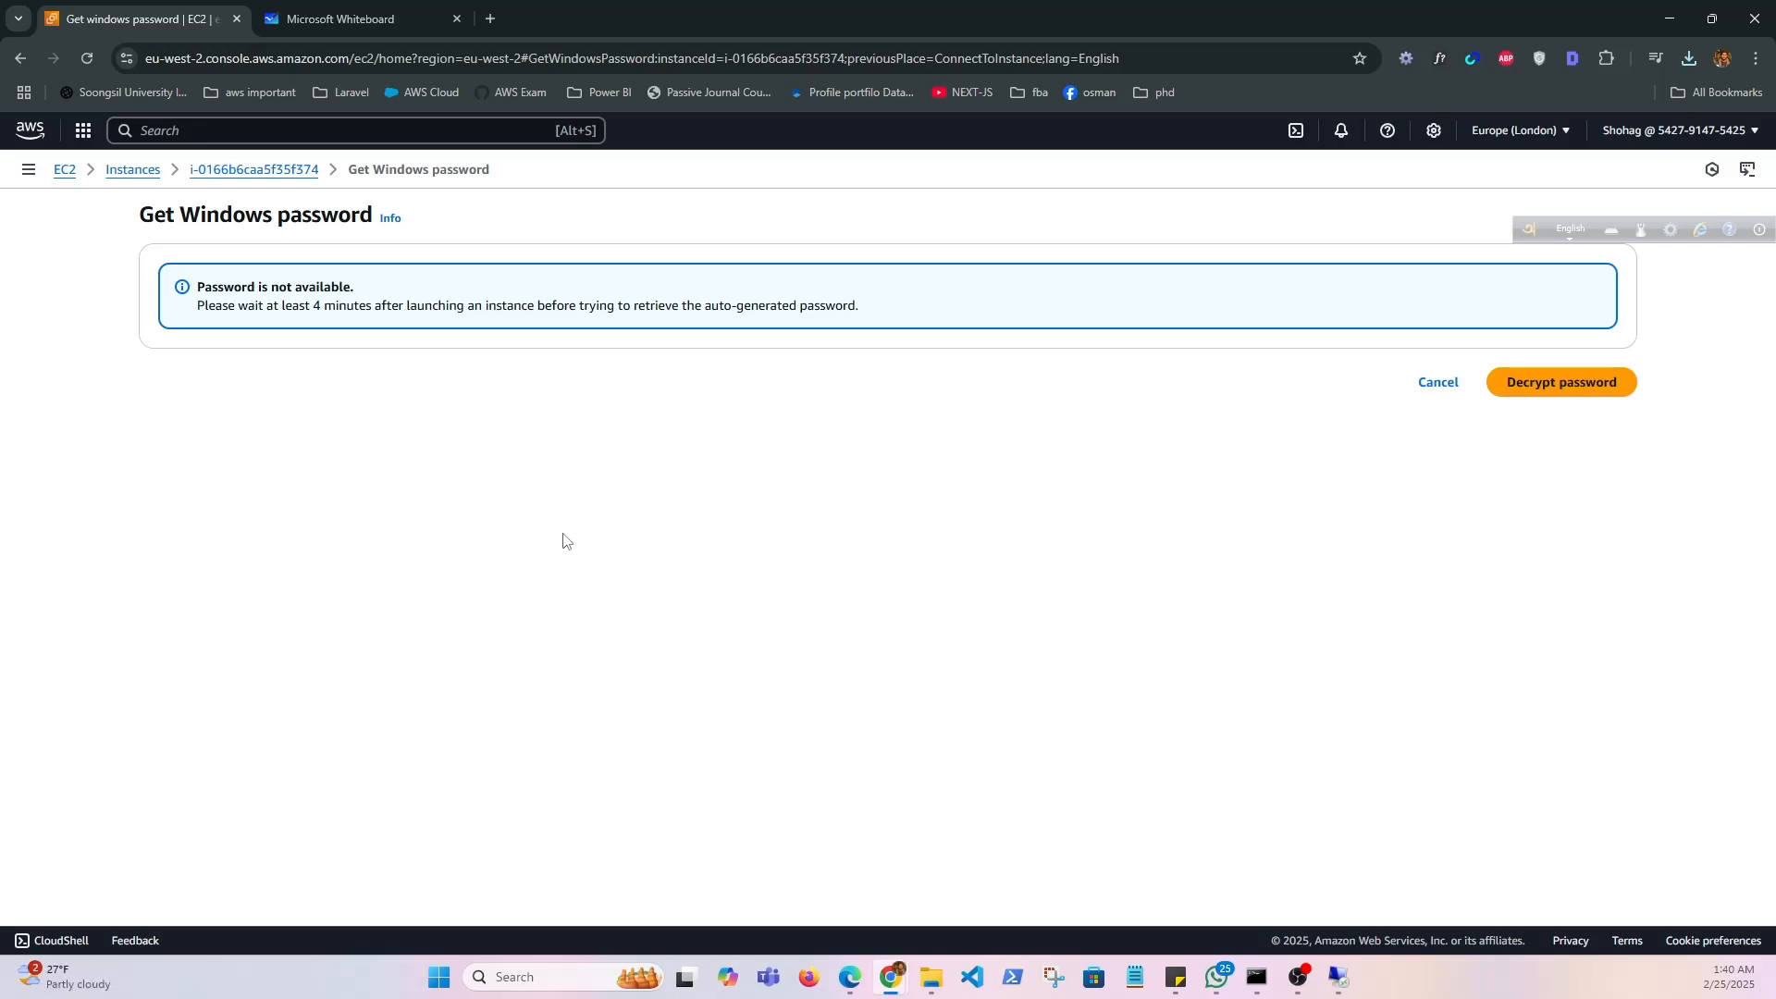
click(87, 58)
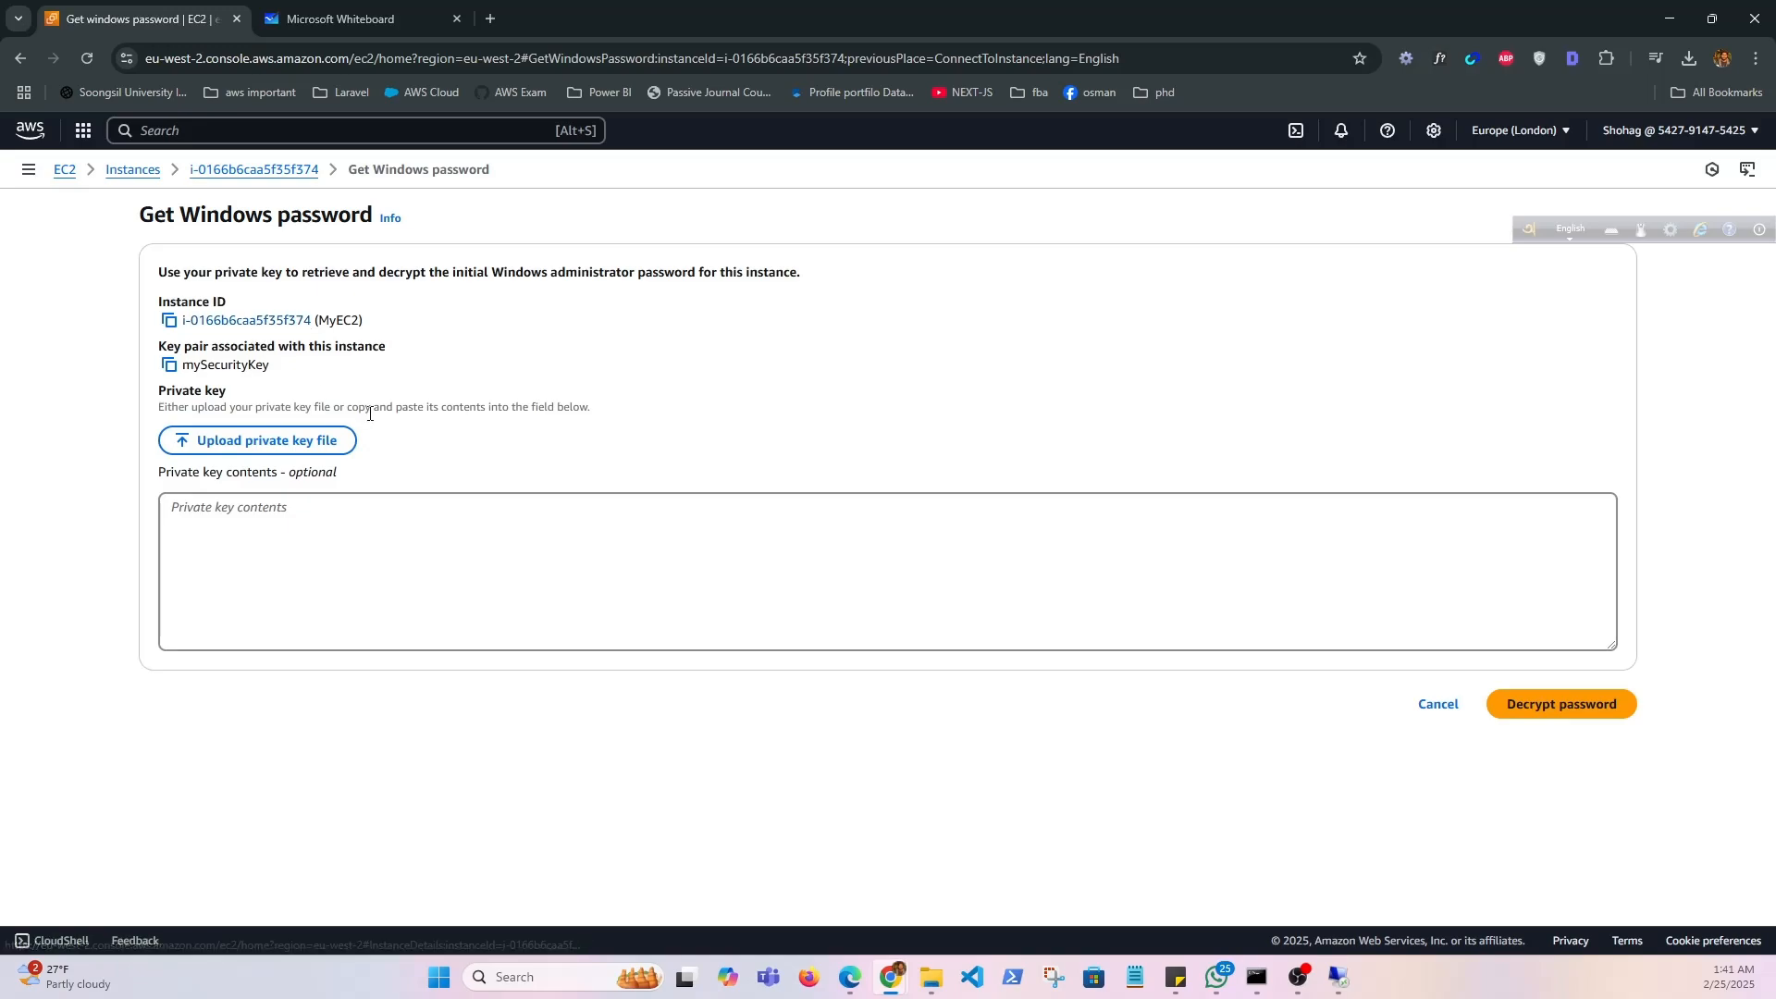
Upload the private key file mySecurityKey.pem from Downloads and decrypt the instance's administrator password
click(311, 453)
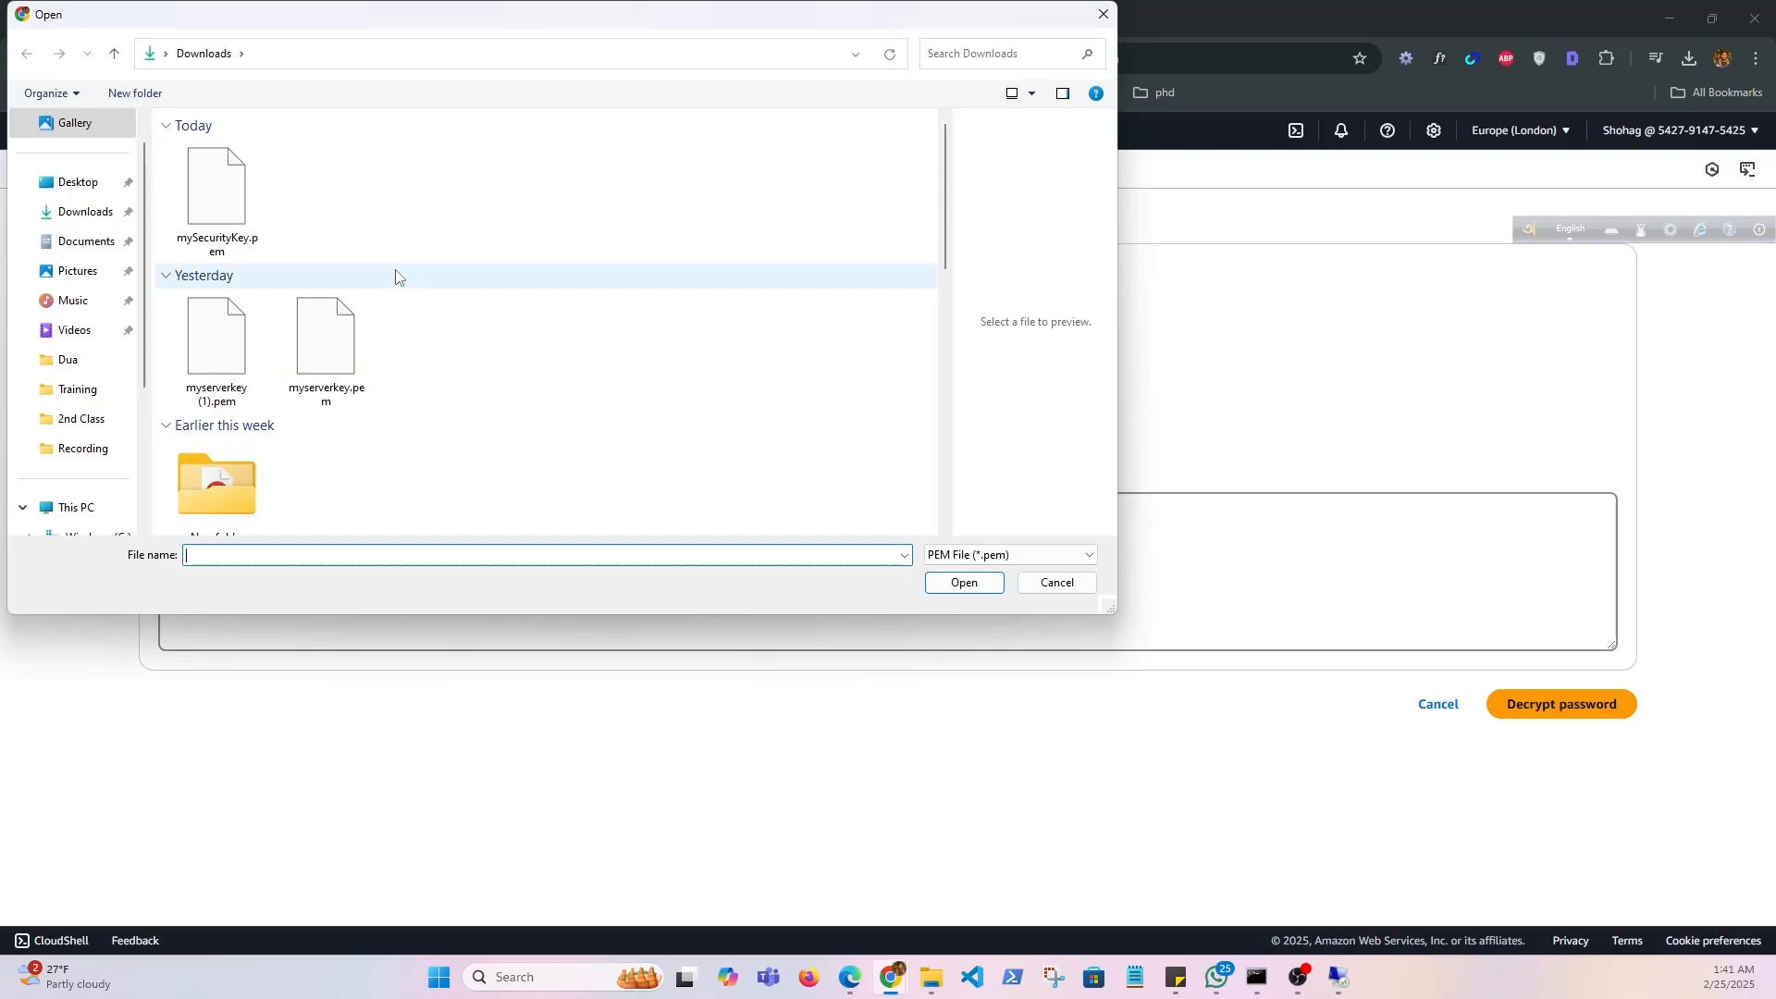
click(226, 203)
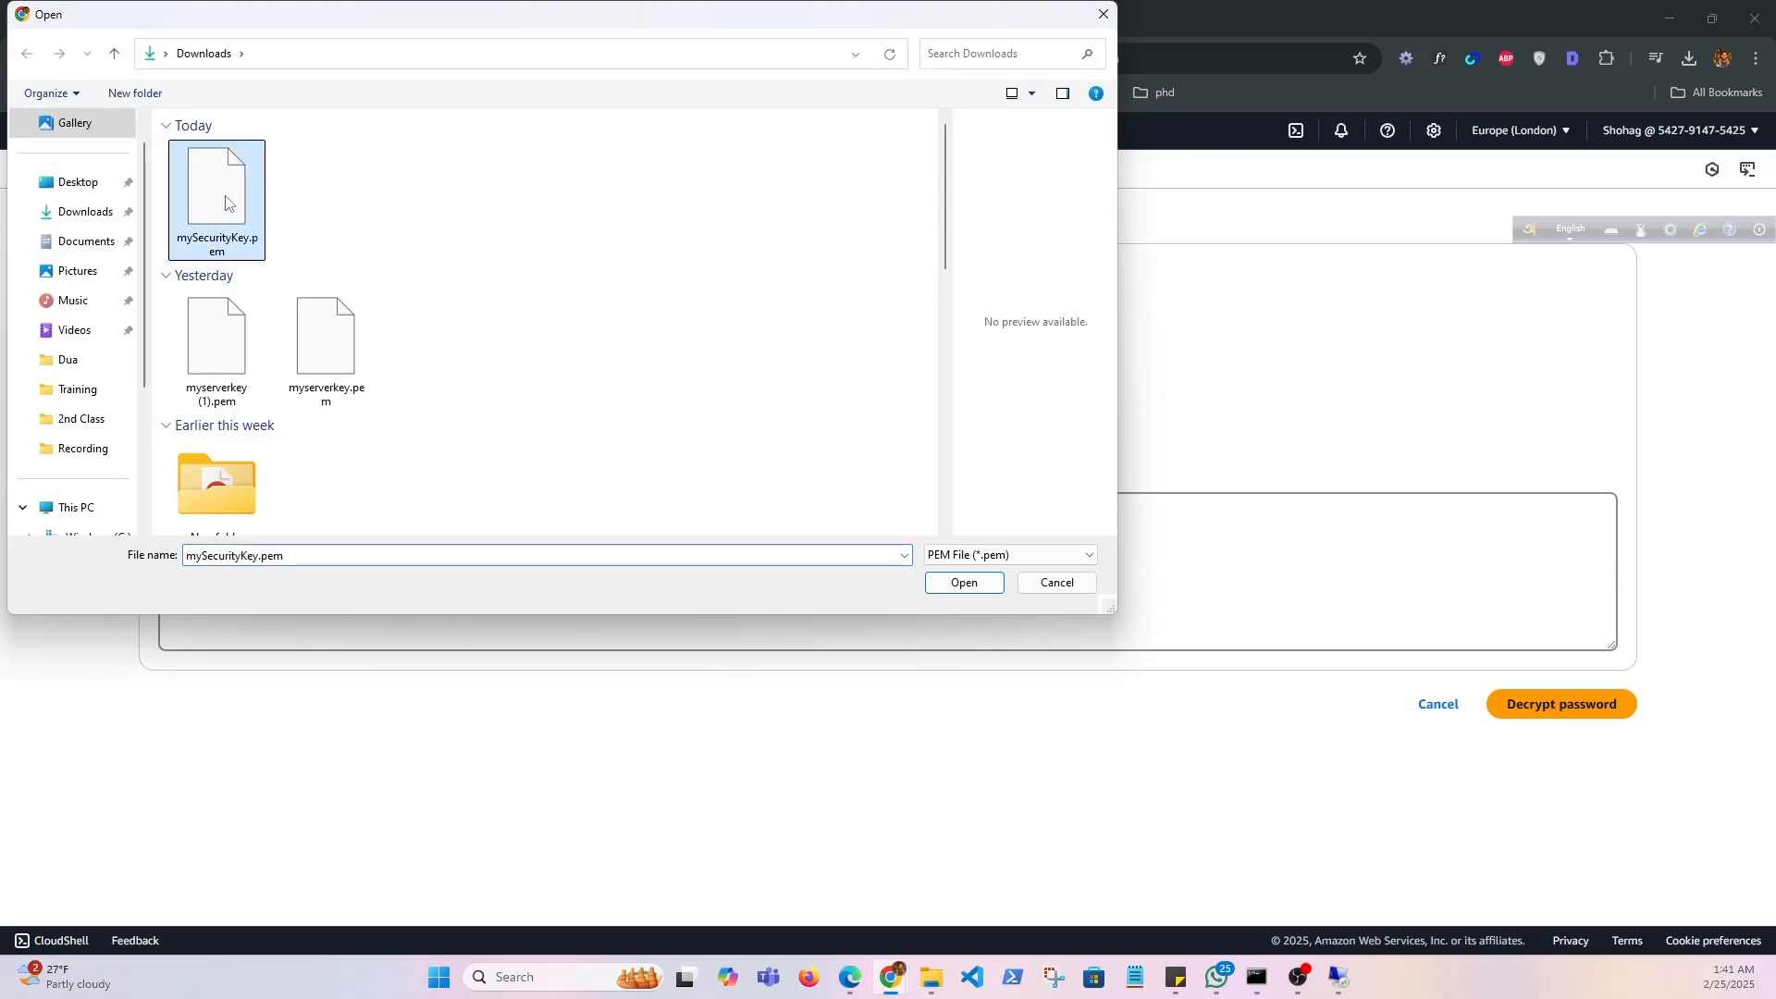
click(958, 583)
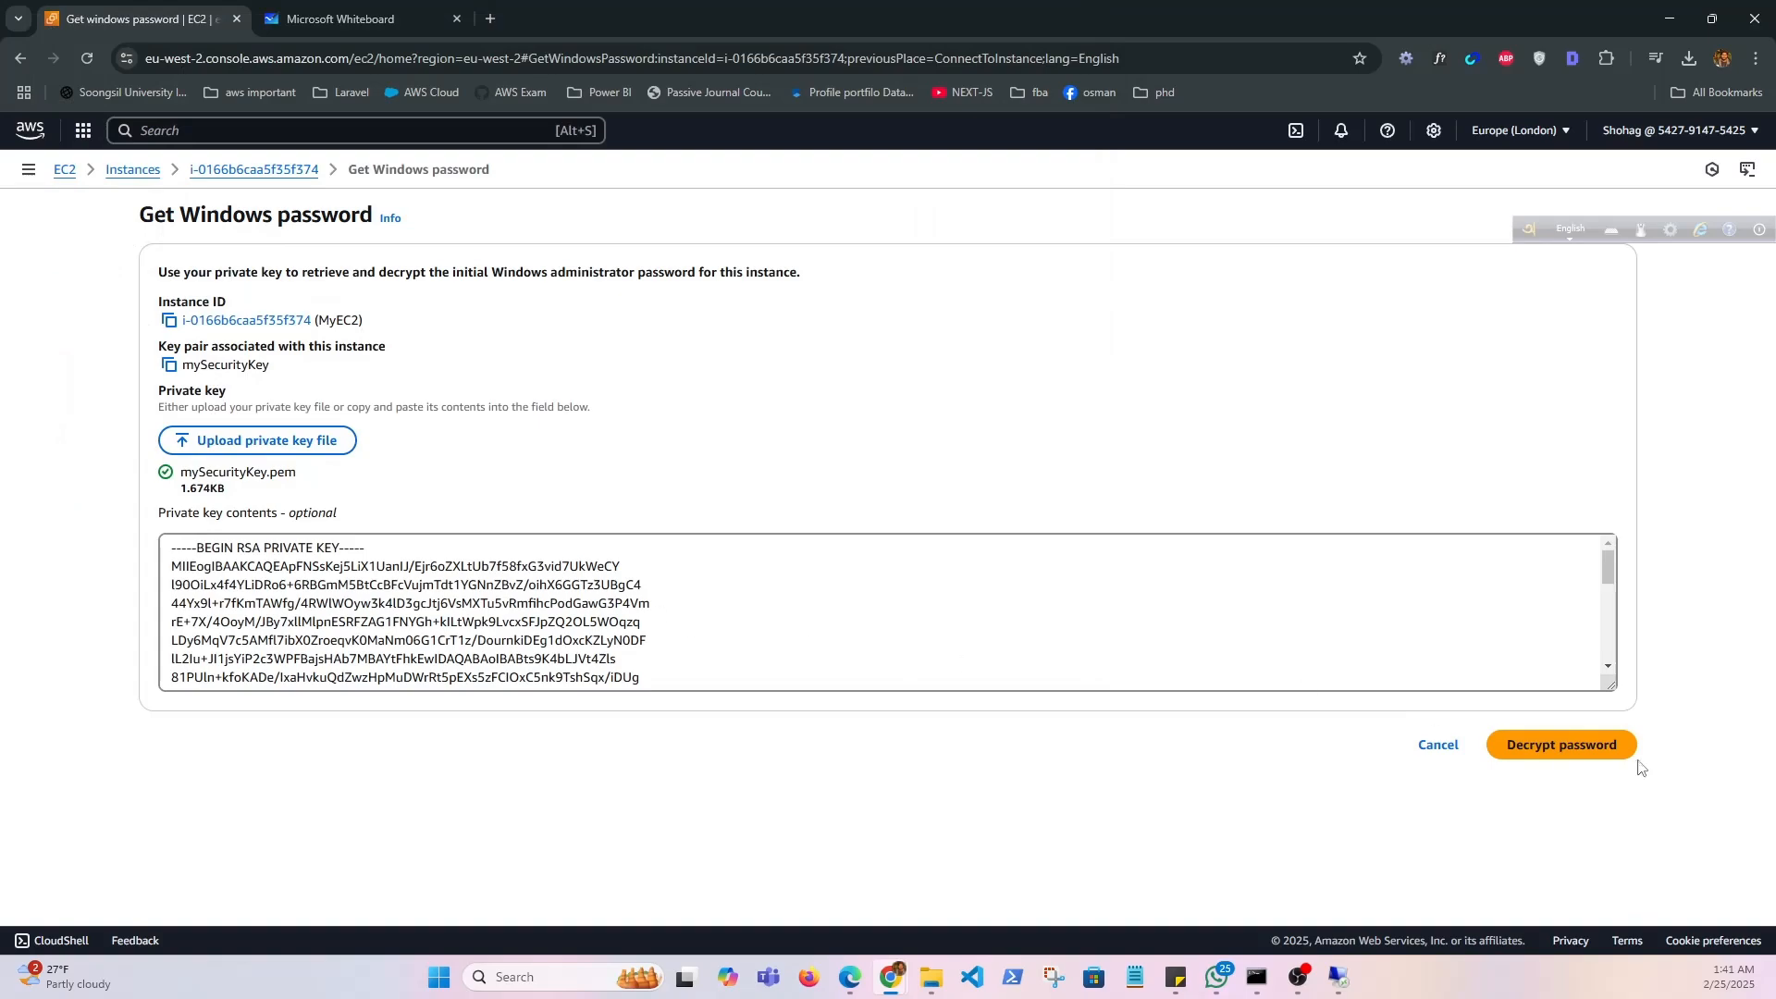
click(1585, 764)
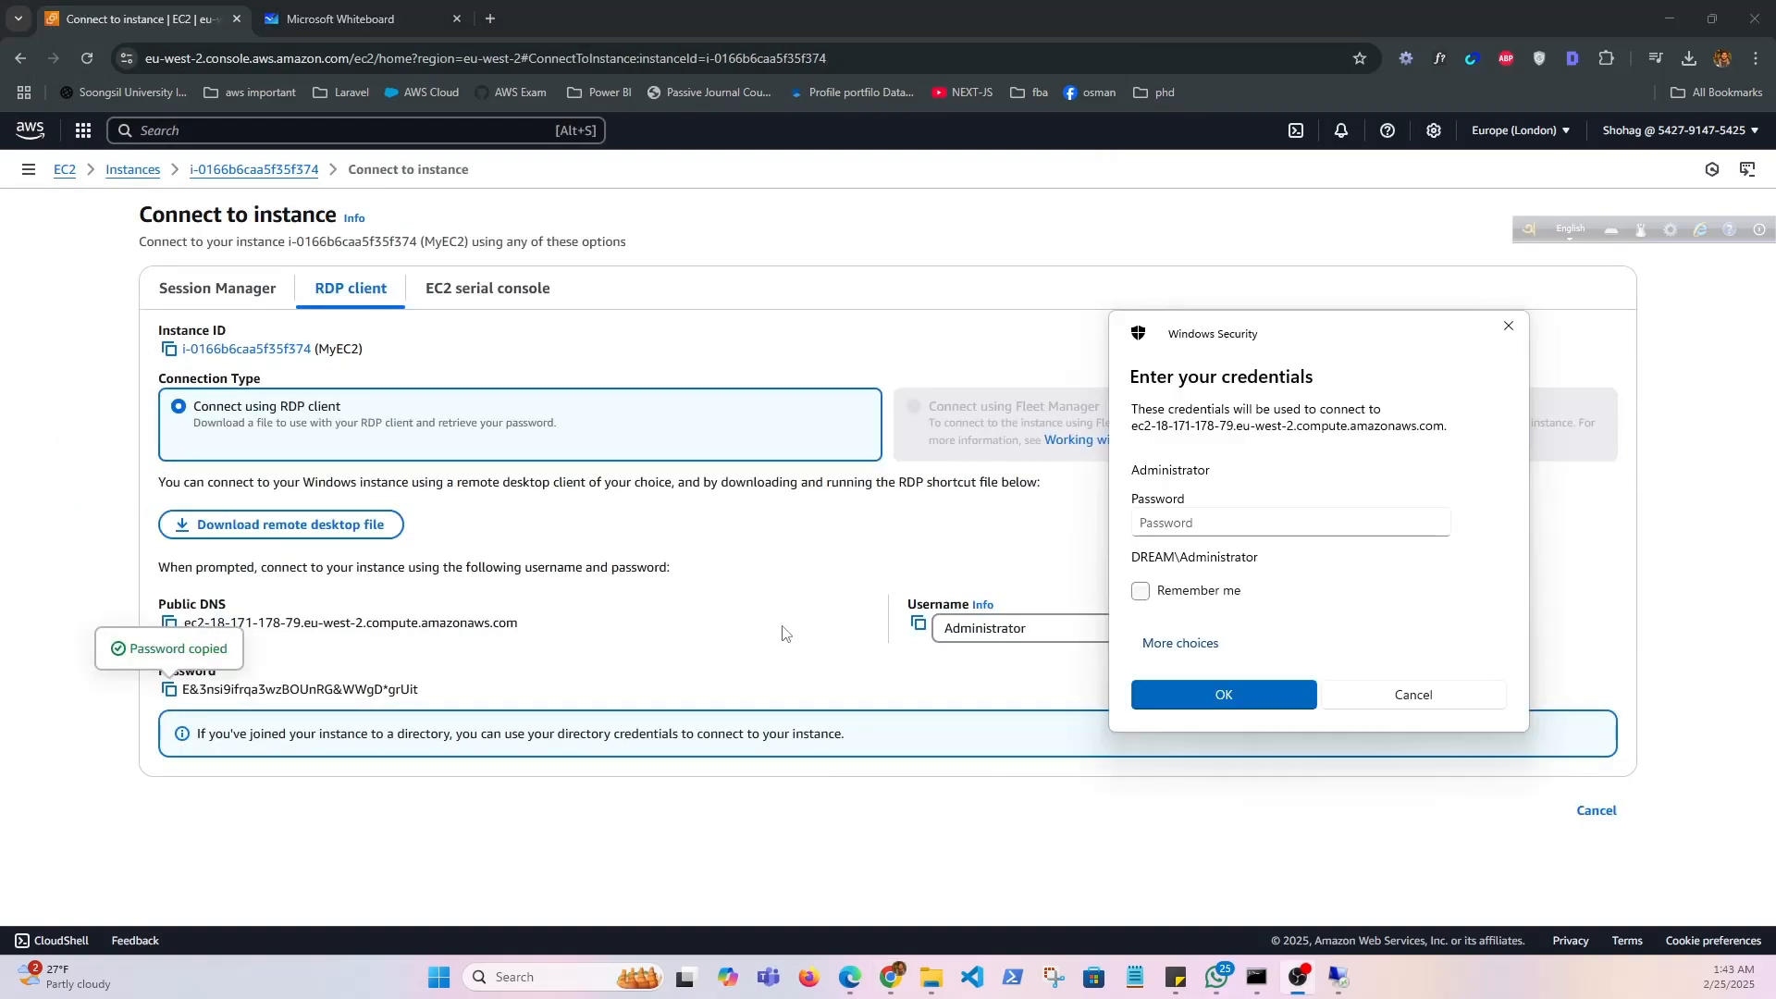
Copy the decrypted administrator password and submit it in the Password field of the remote desktop credentials dialog
click(169, 690)
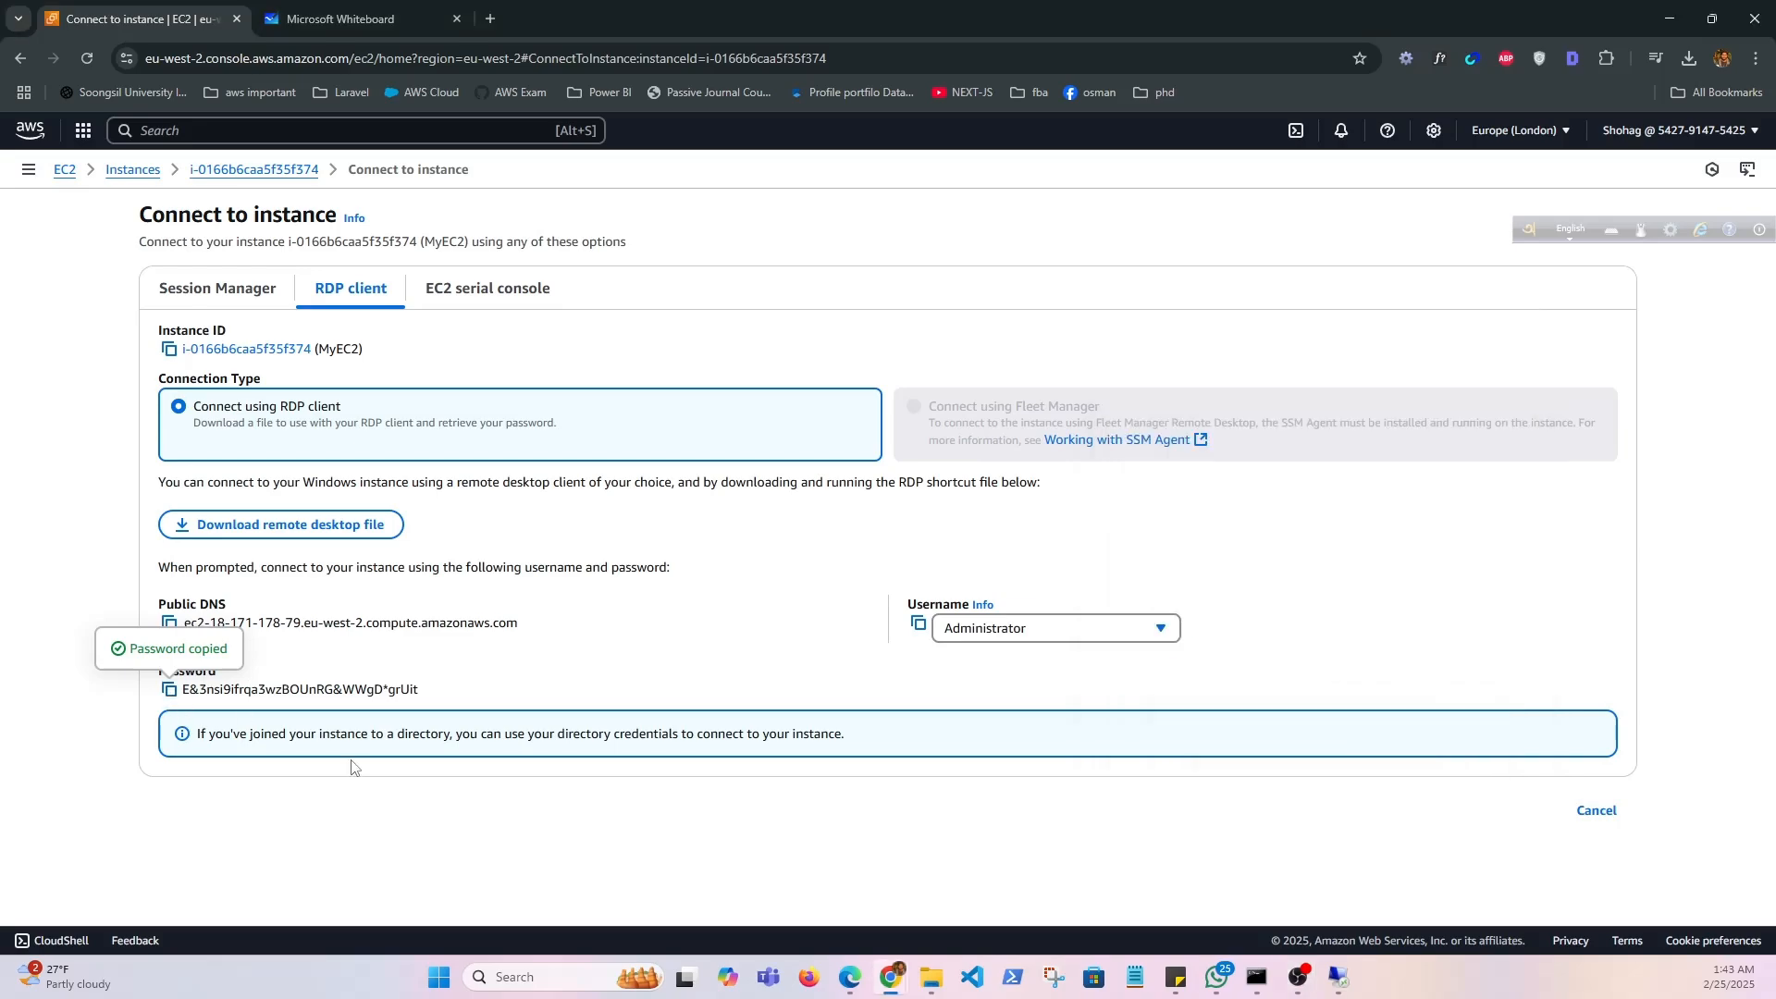
click(1338, 983)
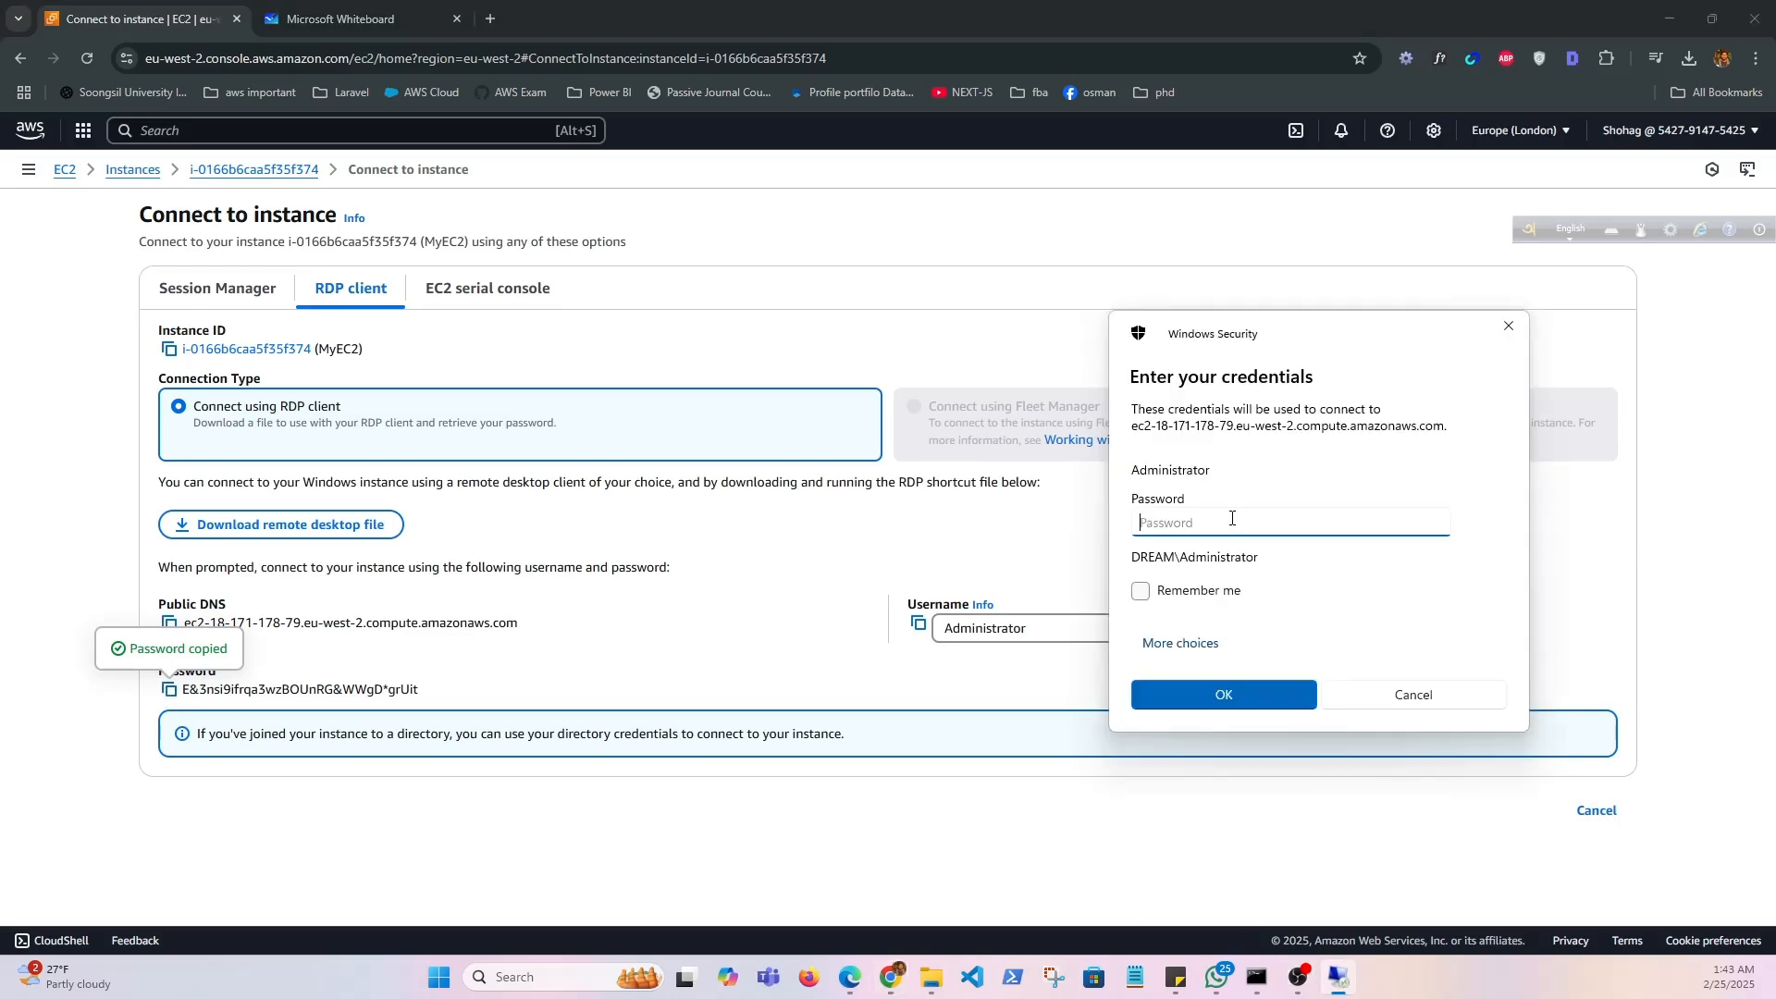
key(ctrl+v)
key(Return)
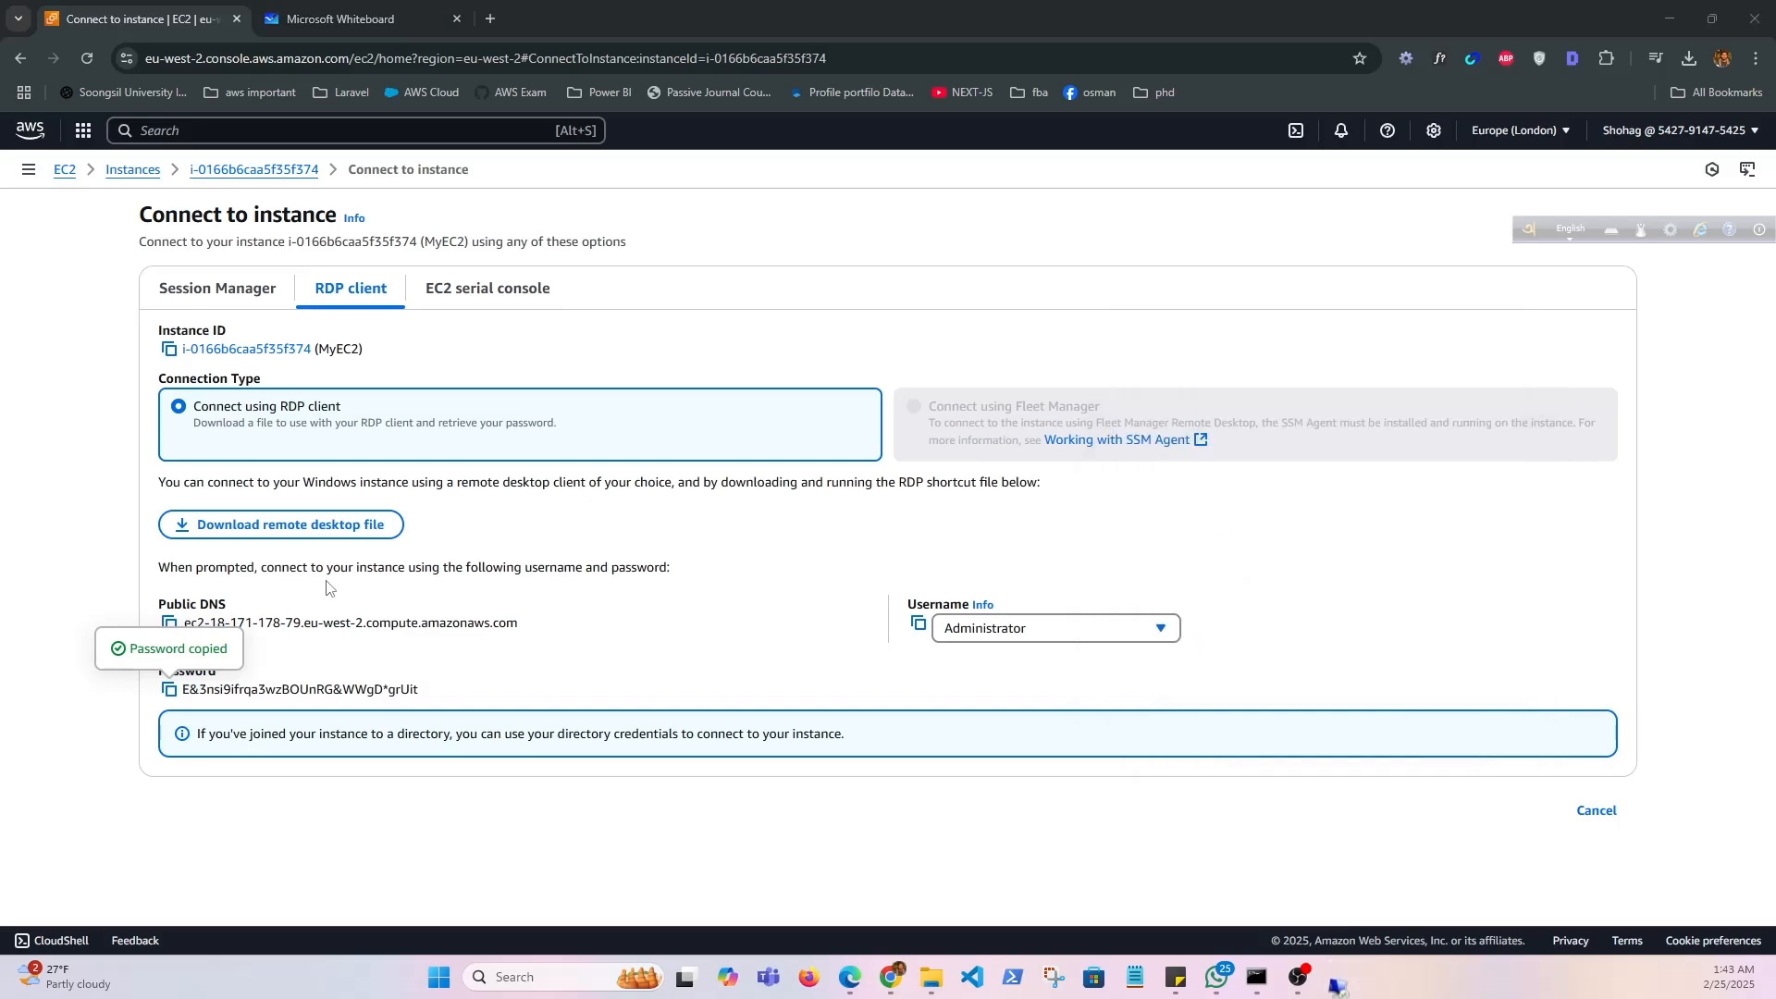
Agree to connect to MyEC2 despite the certificate errors and maximise the remote desktop session
drag(175, 277, 1087, 278)
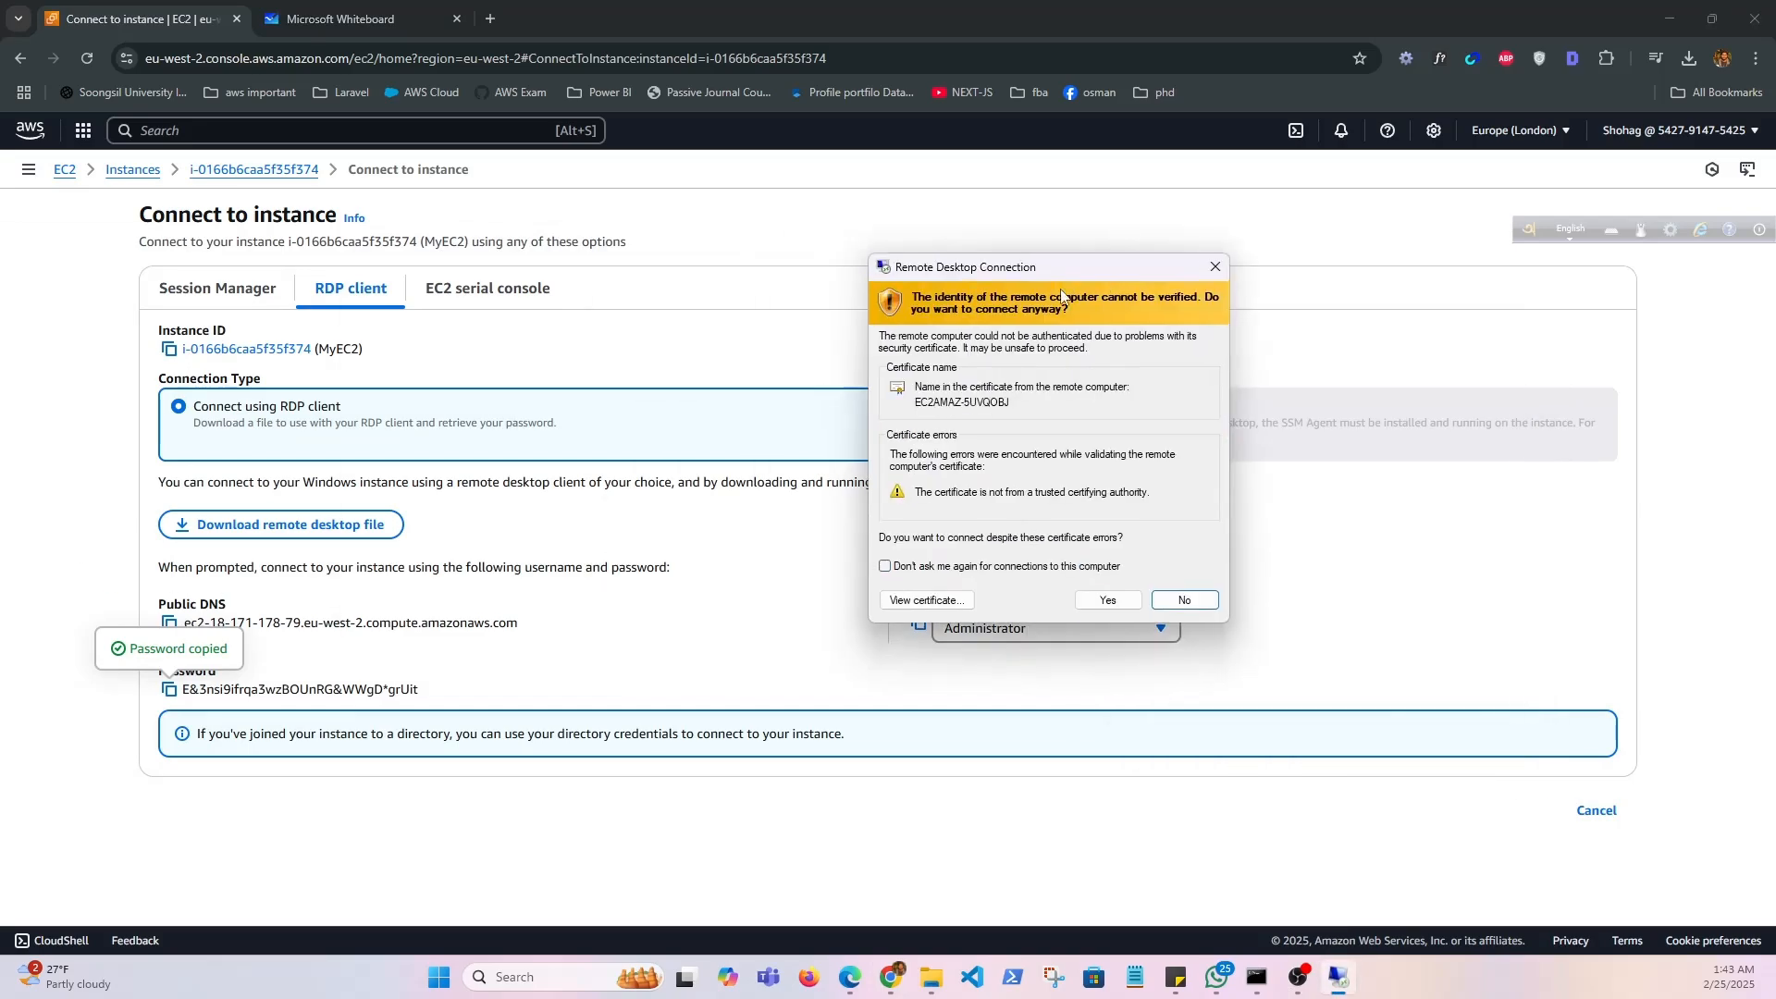
click(1110, 605)
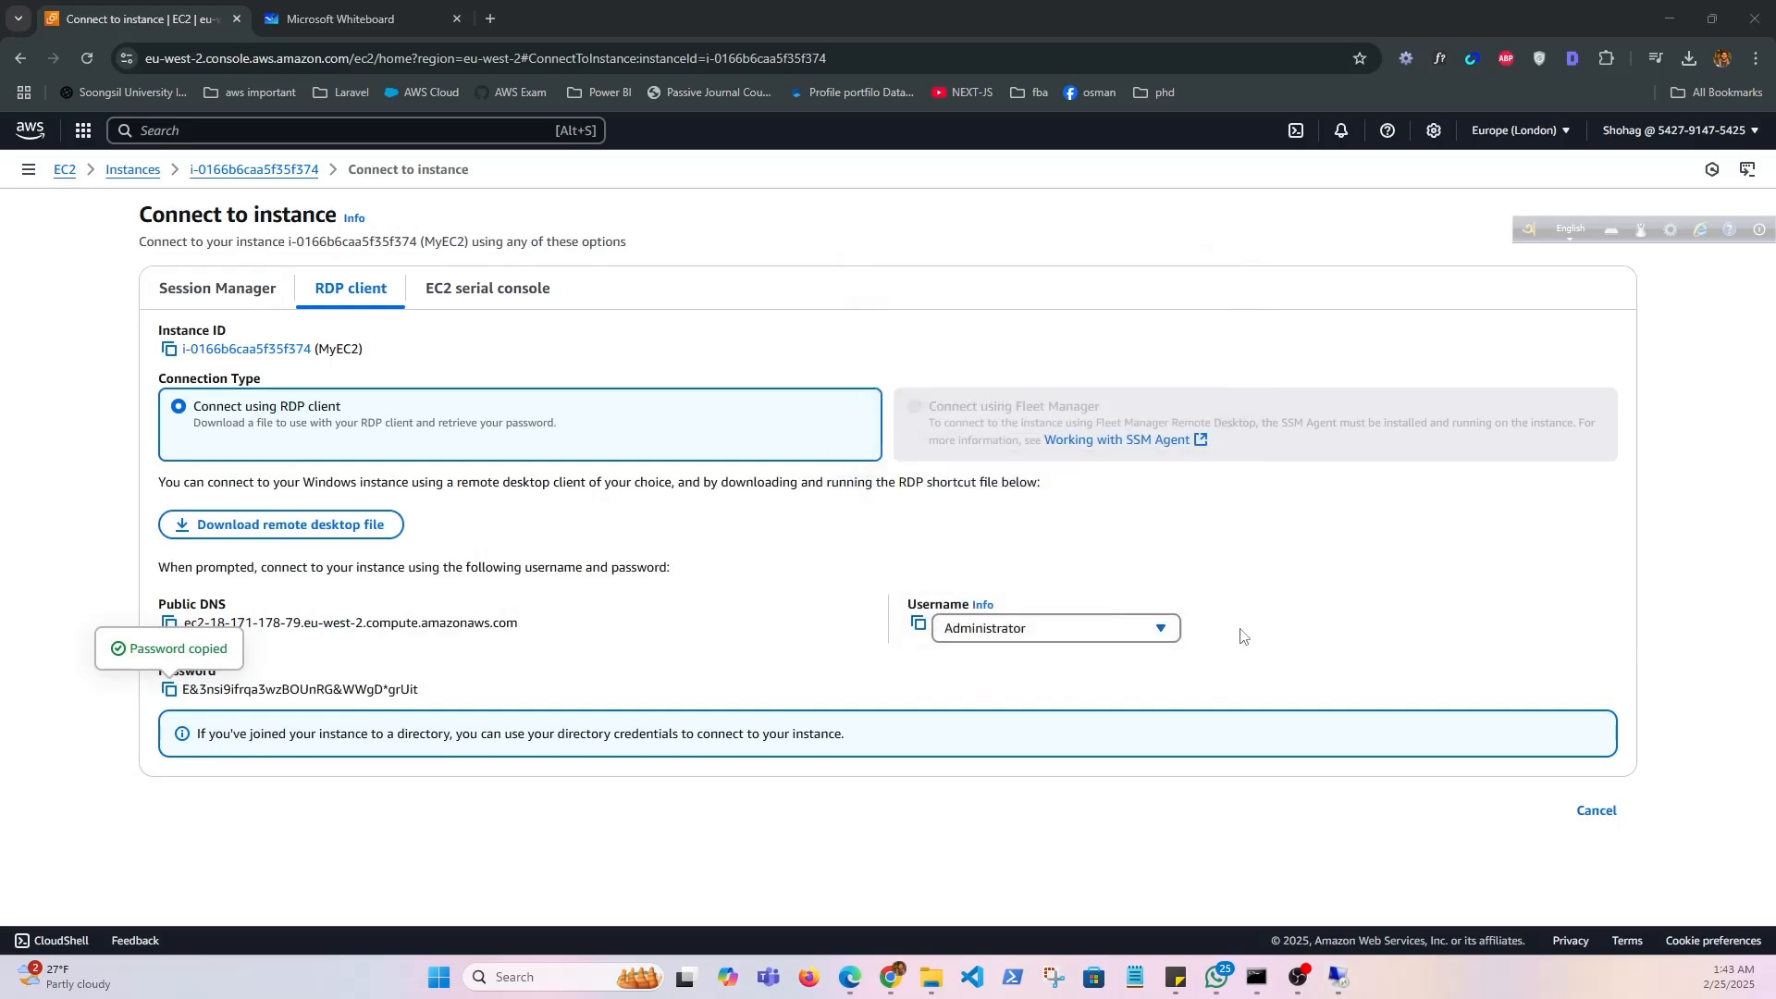
drag(229, 431, 877, 431)
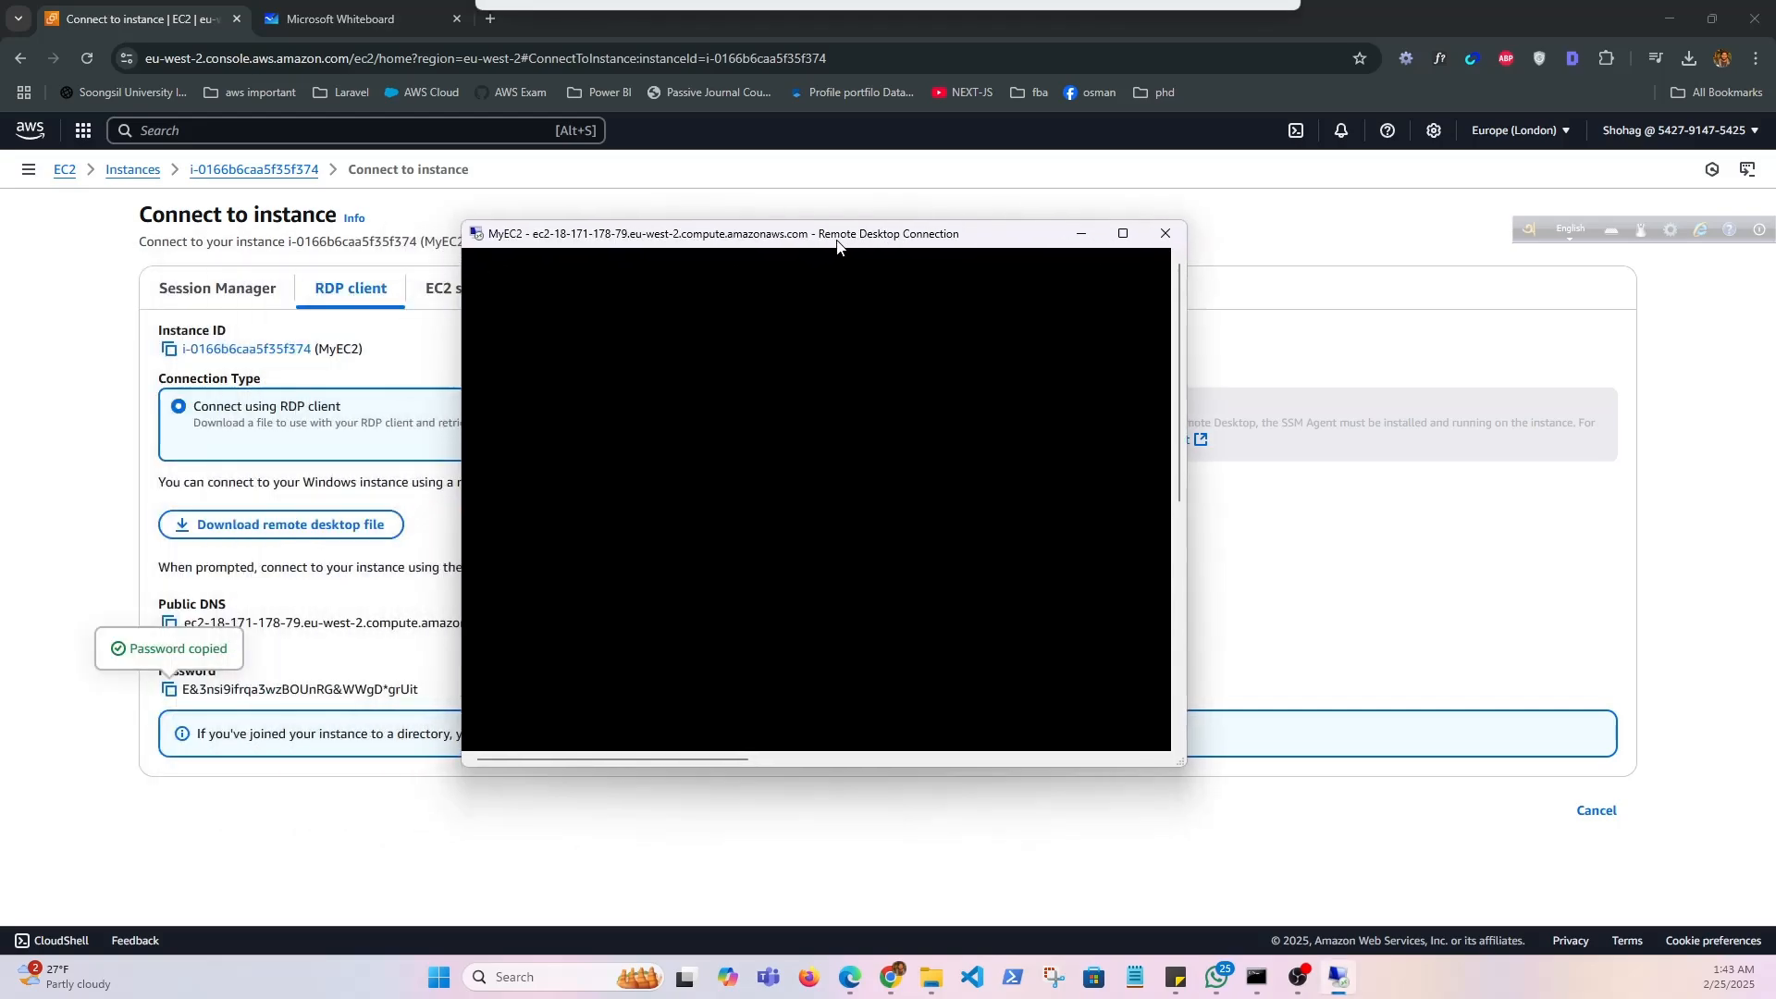
click(1124, 235)
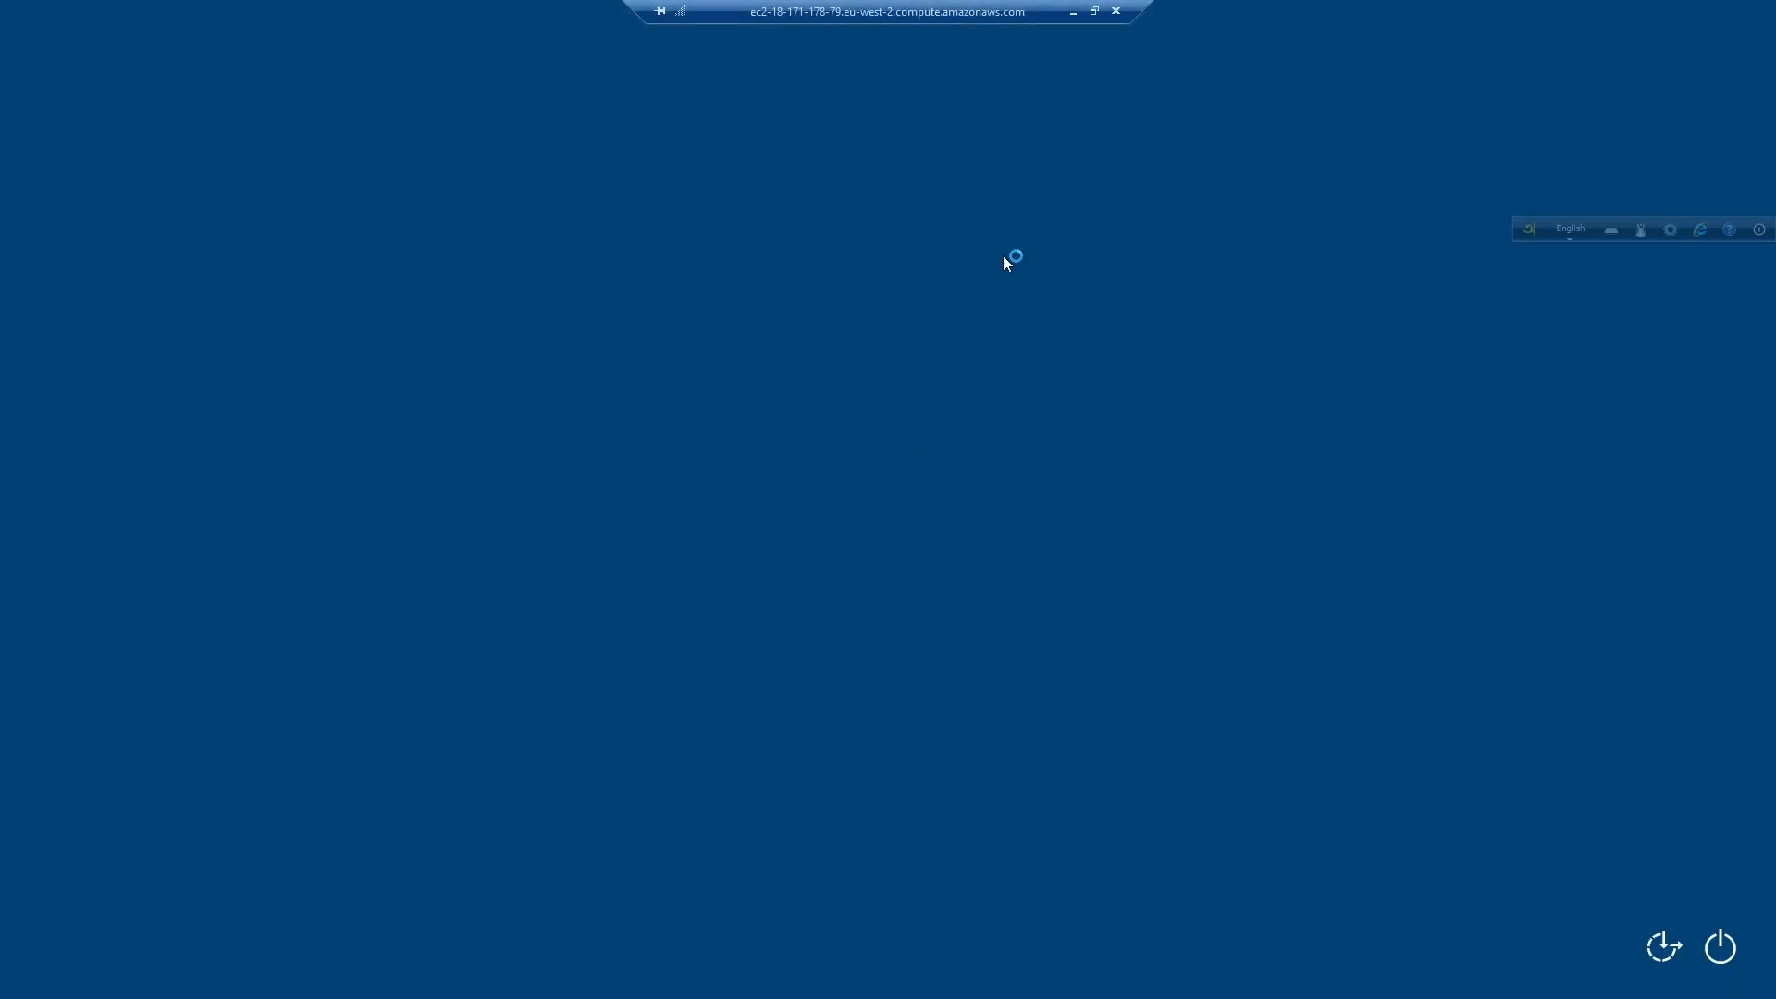
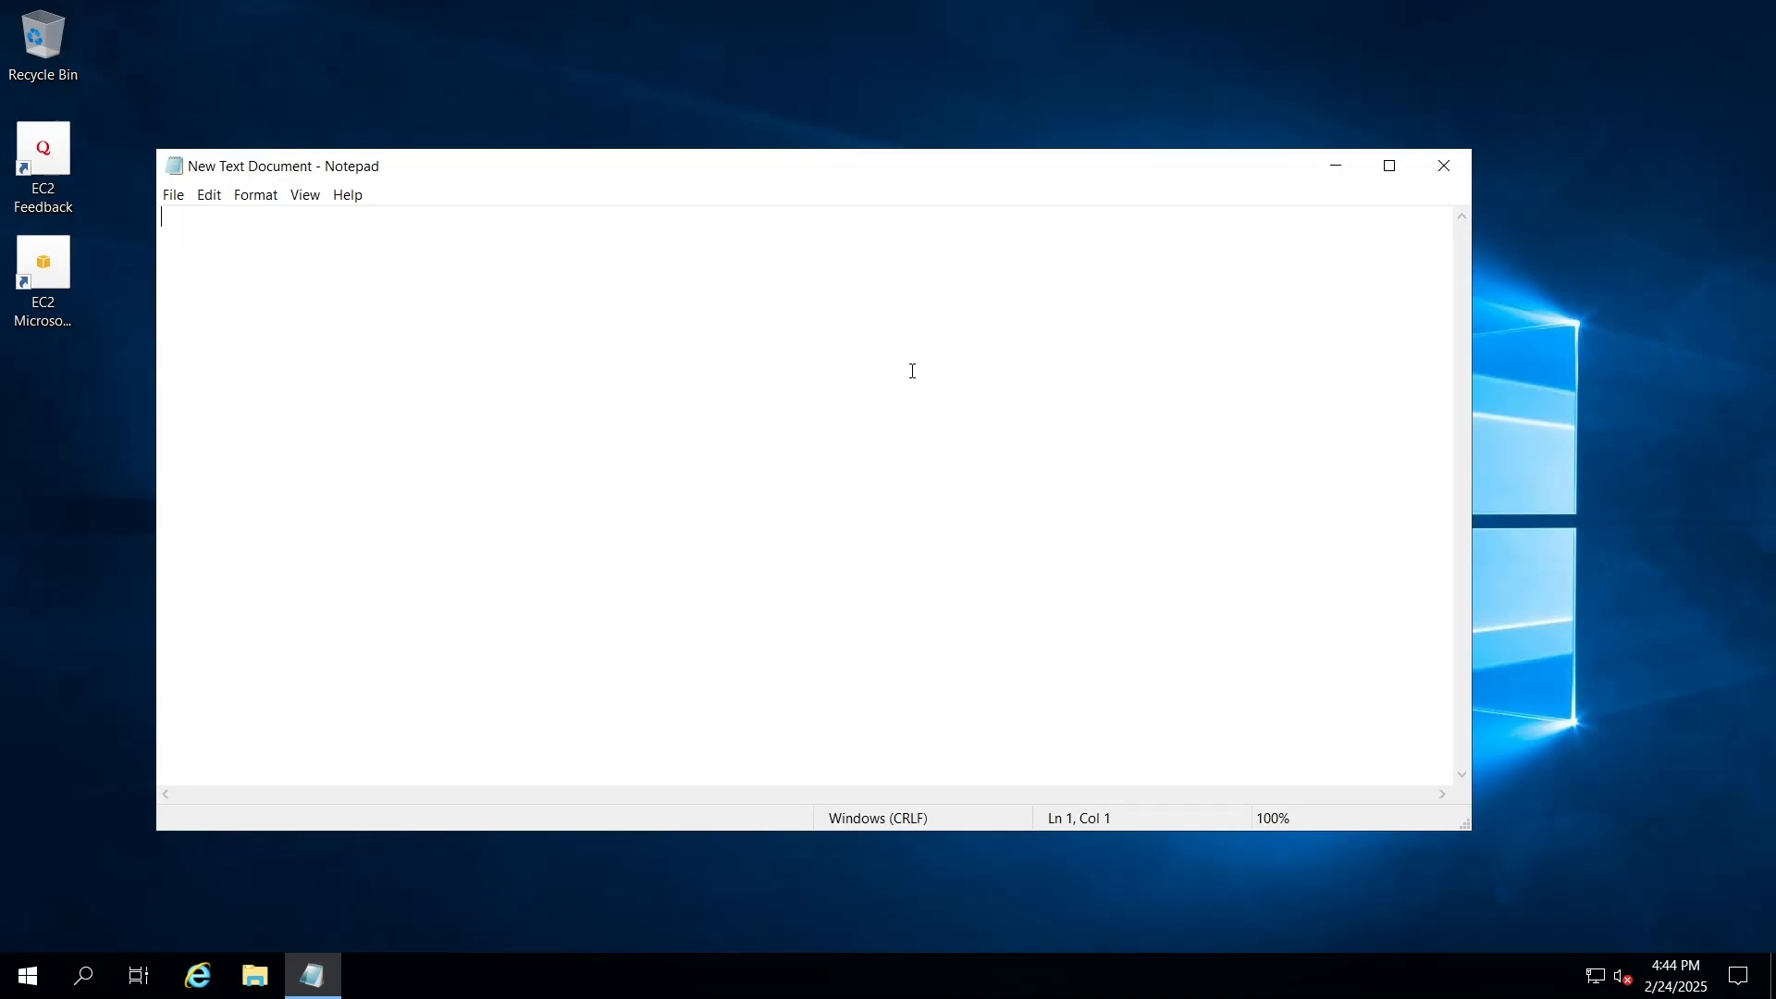
Write "Welcome to Aws" in the New Text Document on the remote desktop, then close it with the changes saved
text(Welcome to Aws)
key(BackSpace)
key(BackSpace)
text(ws)
click(1444, 166)
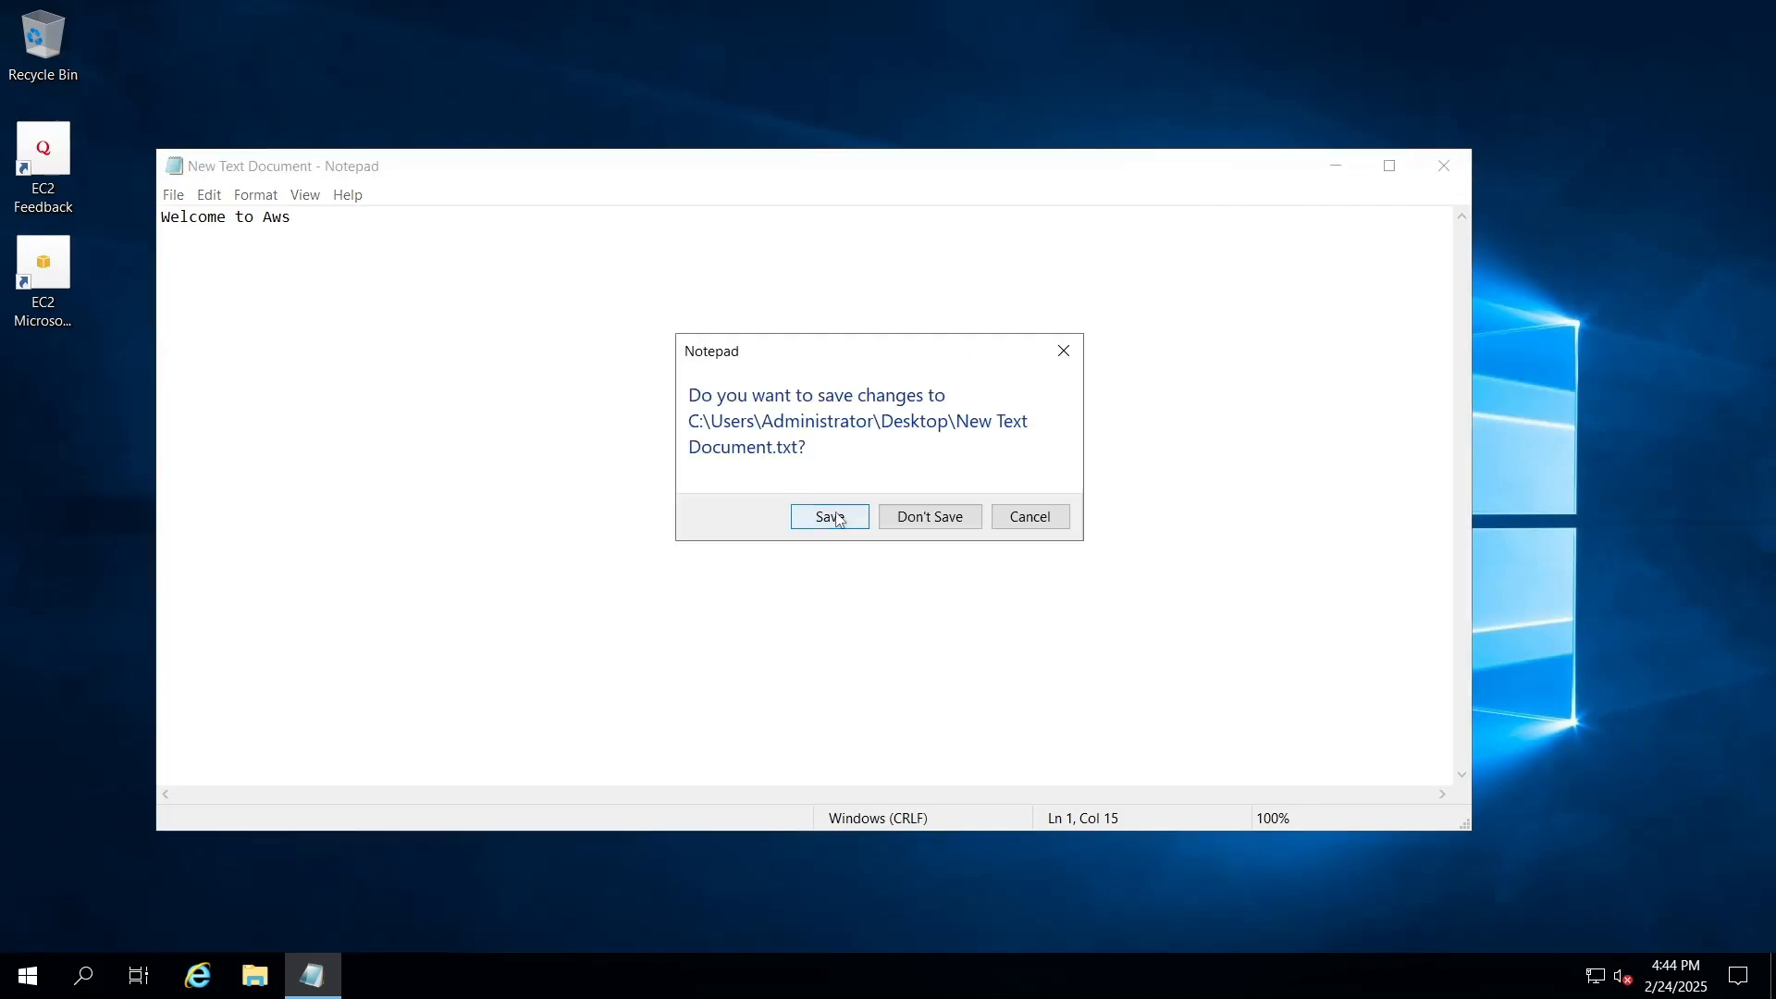
click(826, 516)
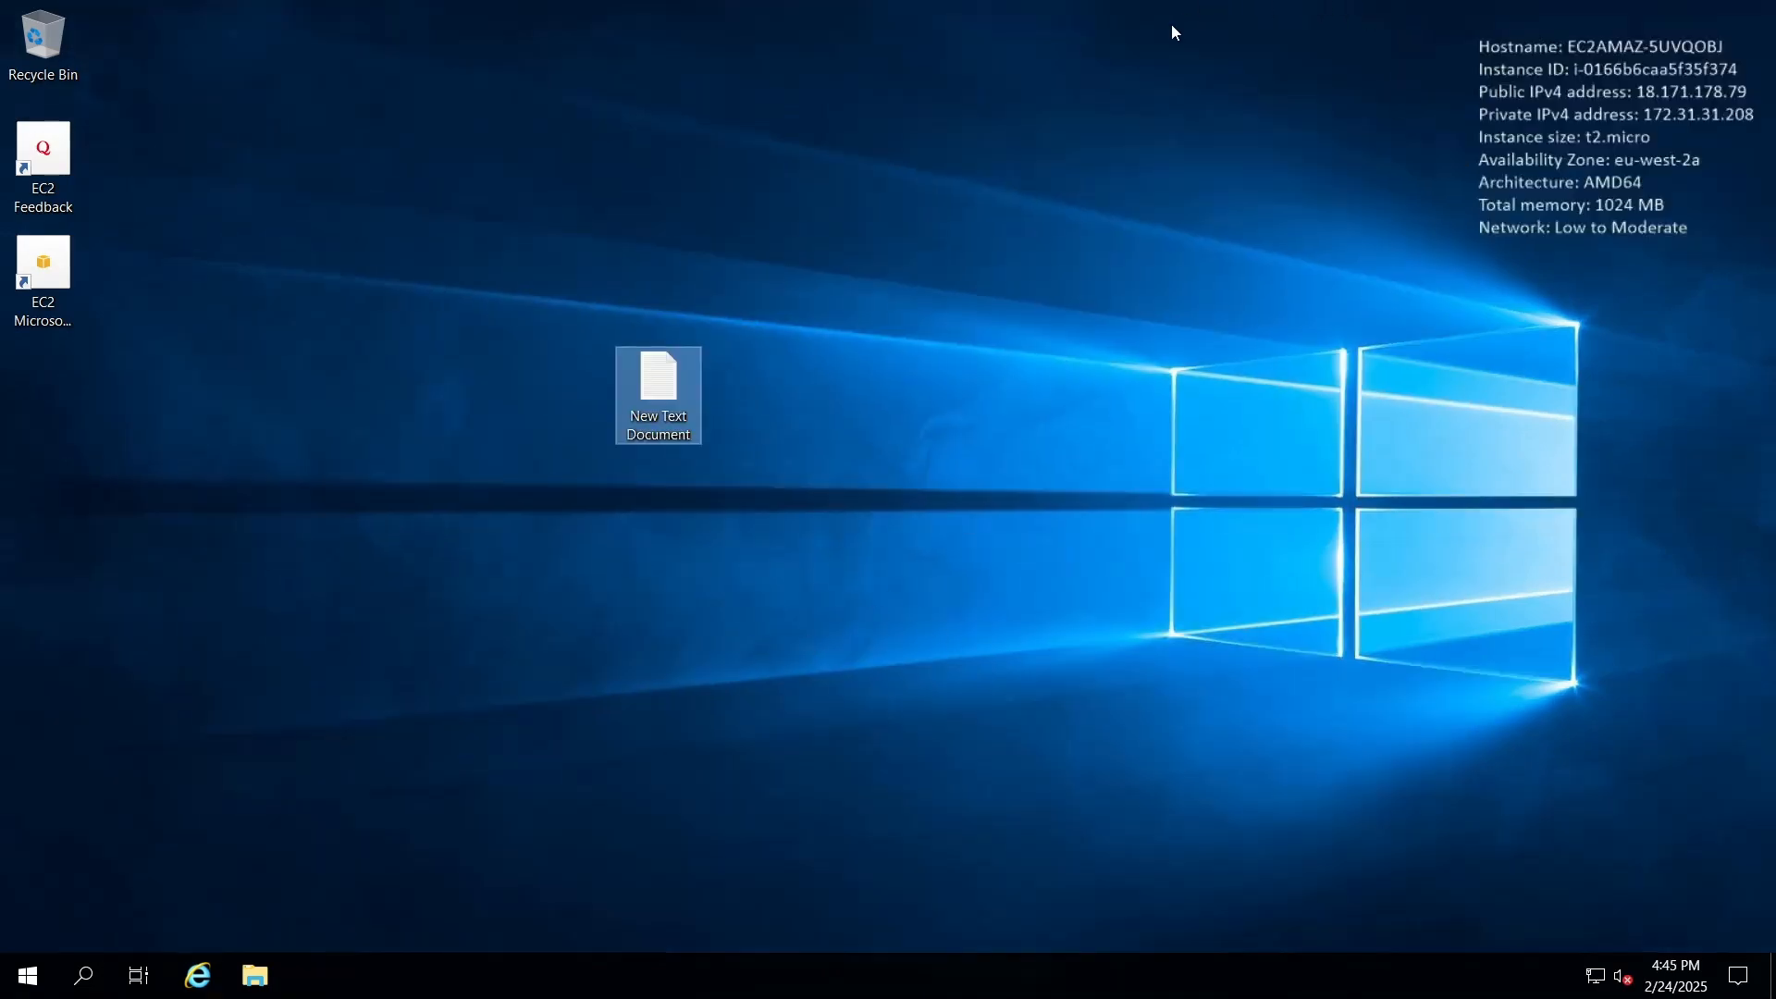
Disconnect from the MyEC2 remote desktop session and return to the AWS console in the browser
mouse_move(1032, 17)
click(1116, 11)
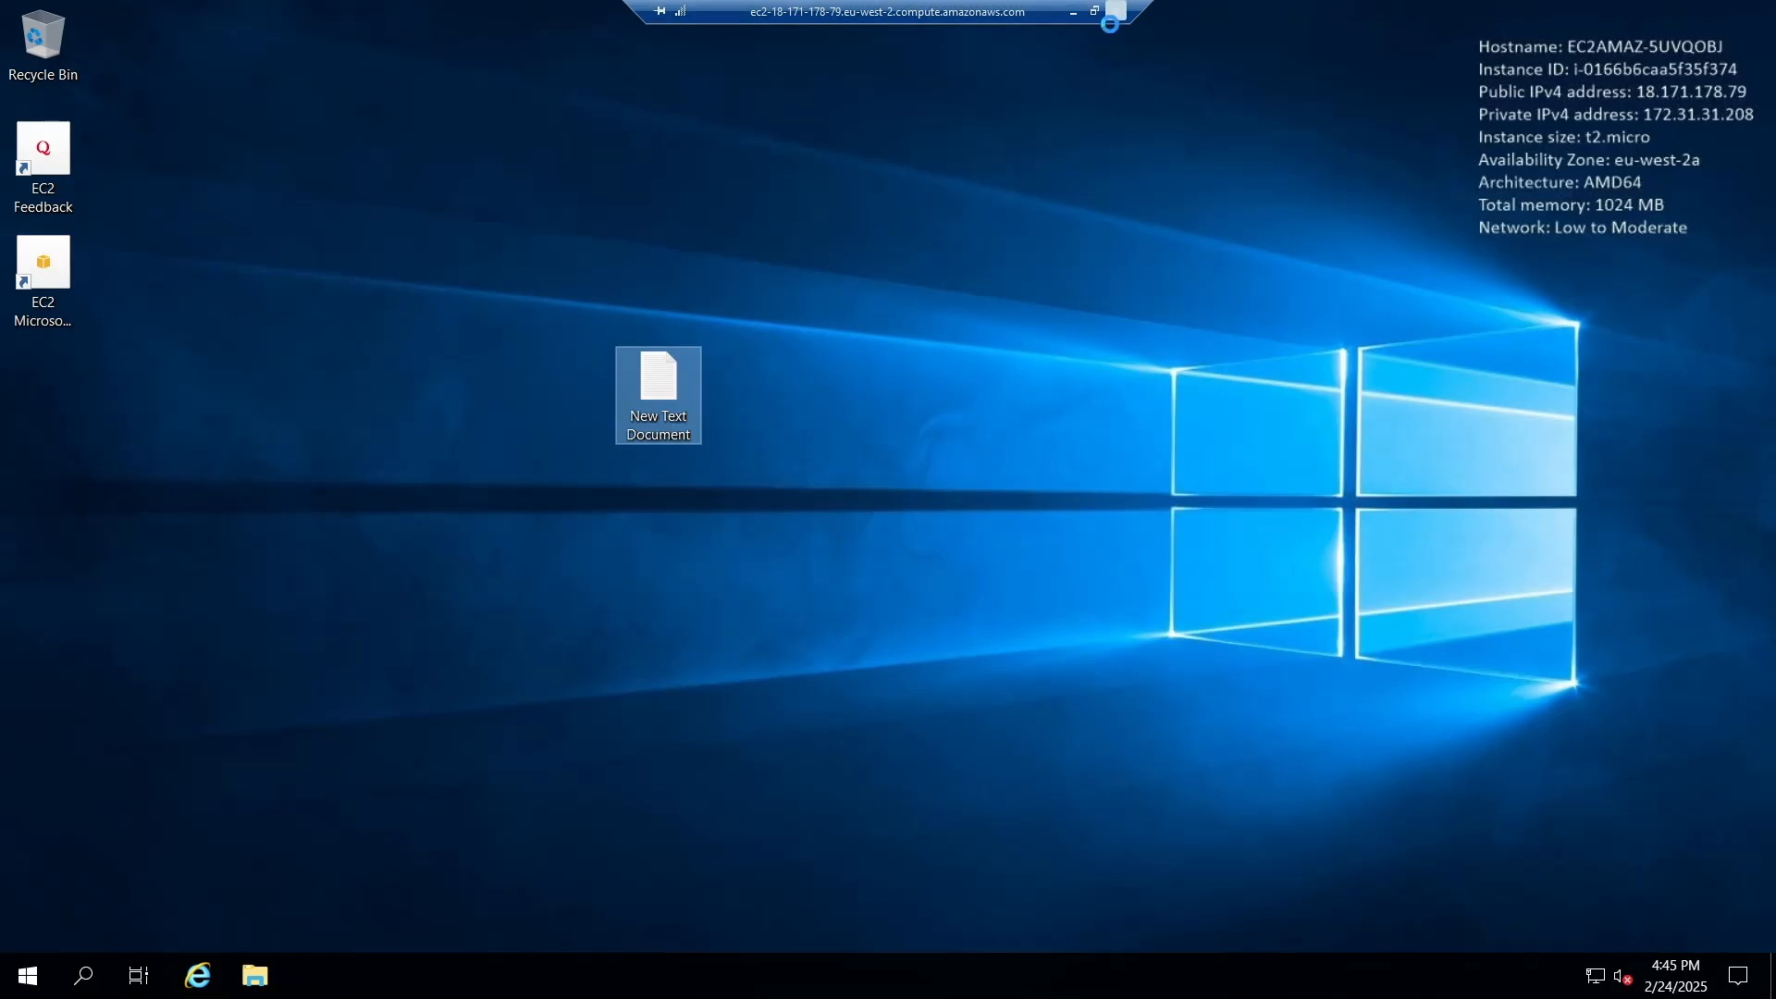
click(953, 532)
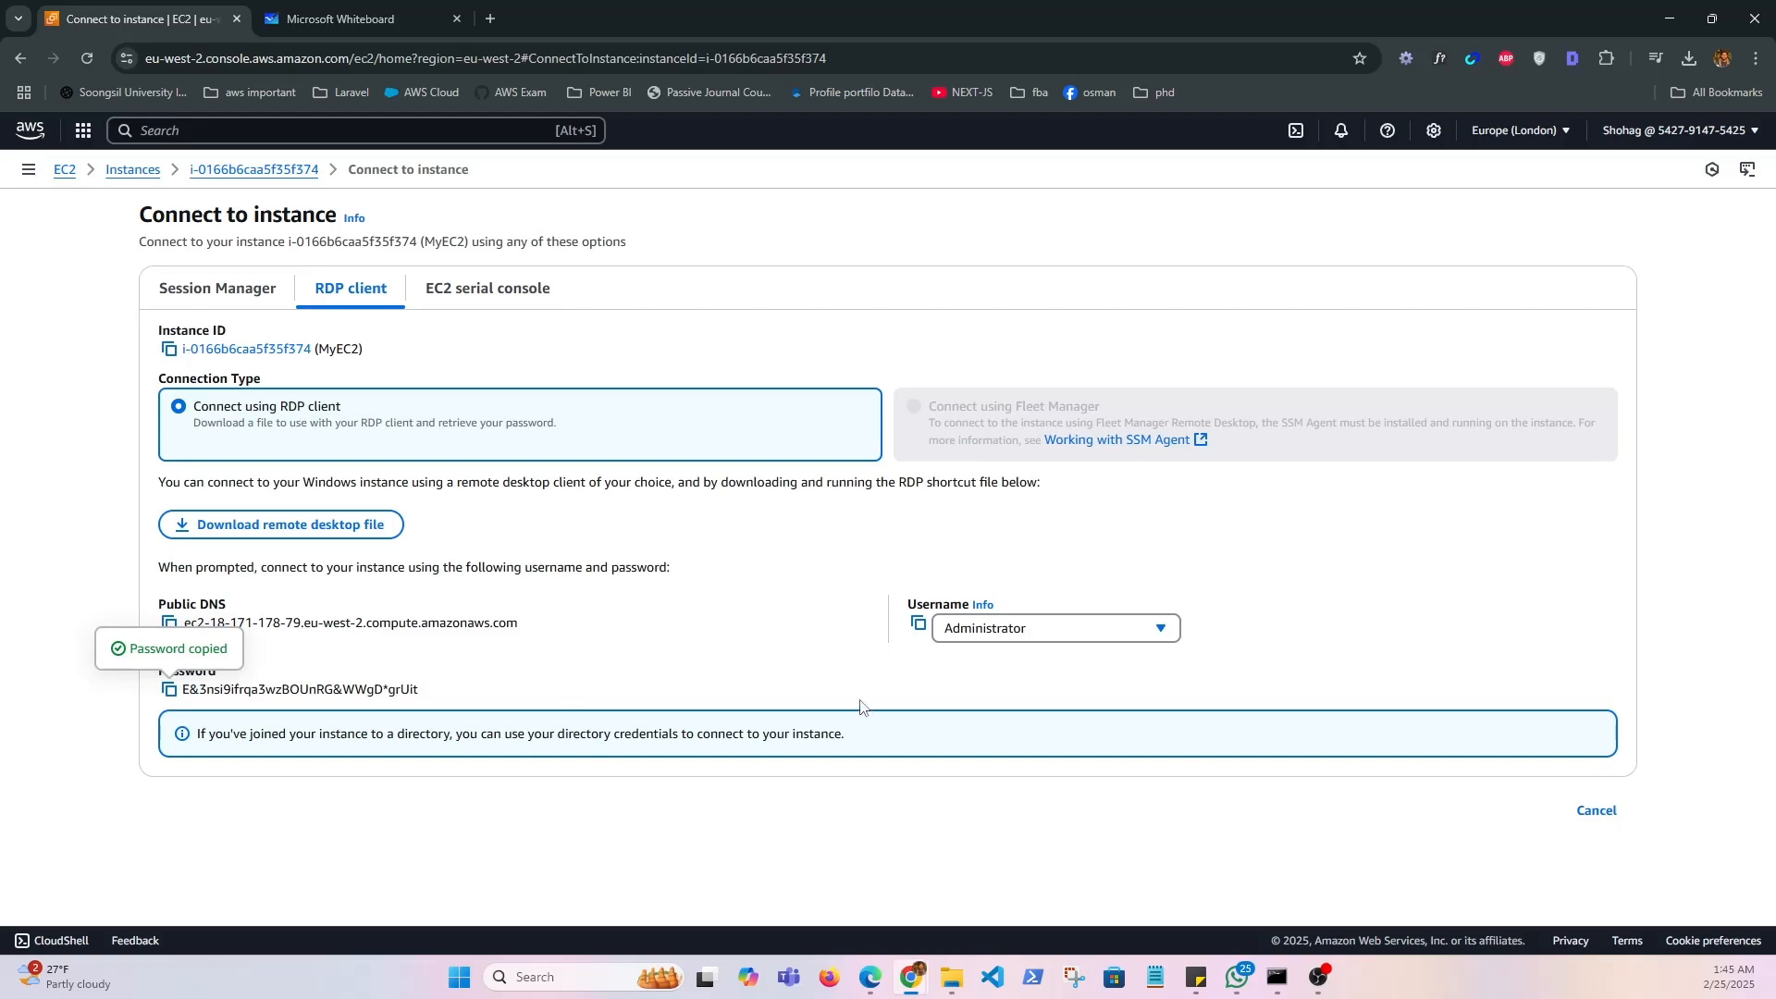
Reopen the downloaded MyEC2.rdp file and agree to connect despite the unknown publisher
click(1691, 59)
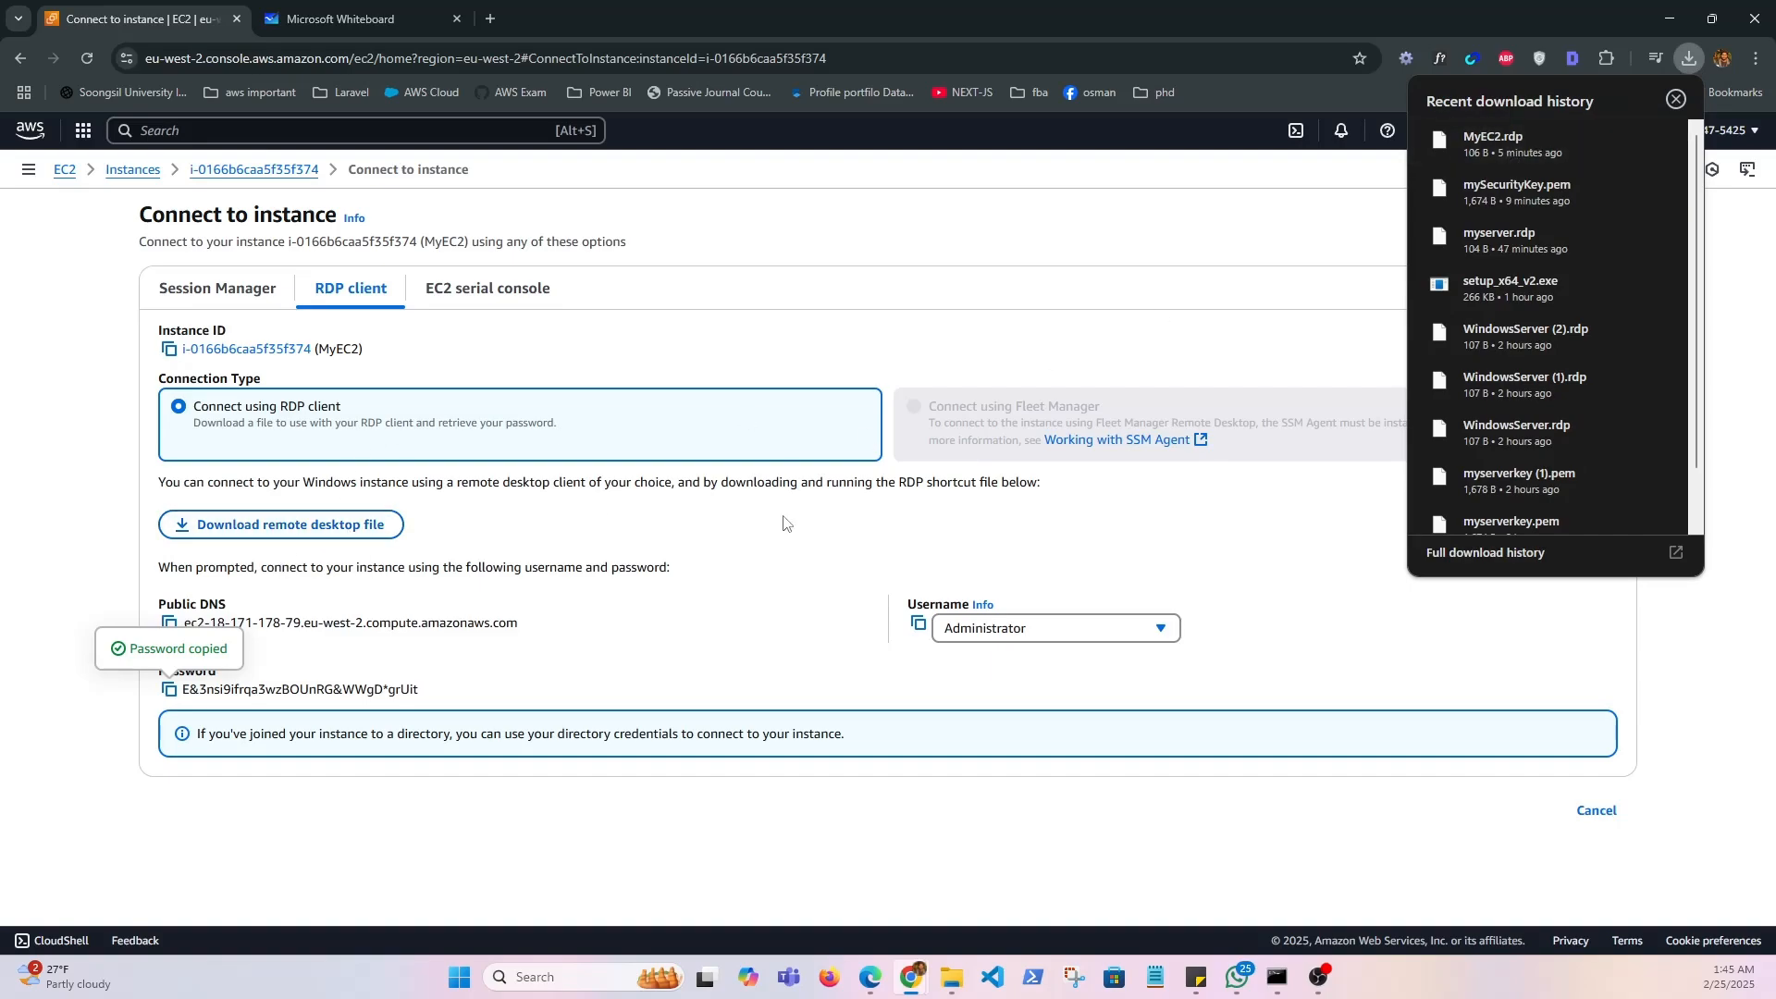
click(1531, 147)
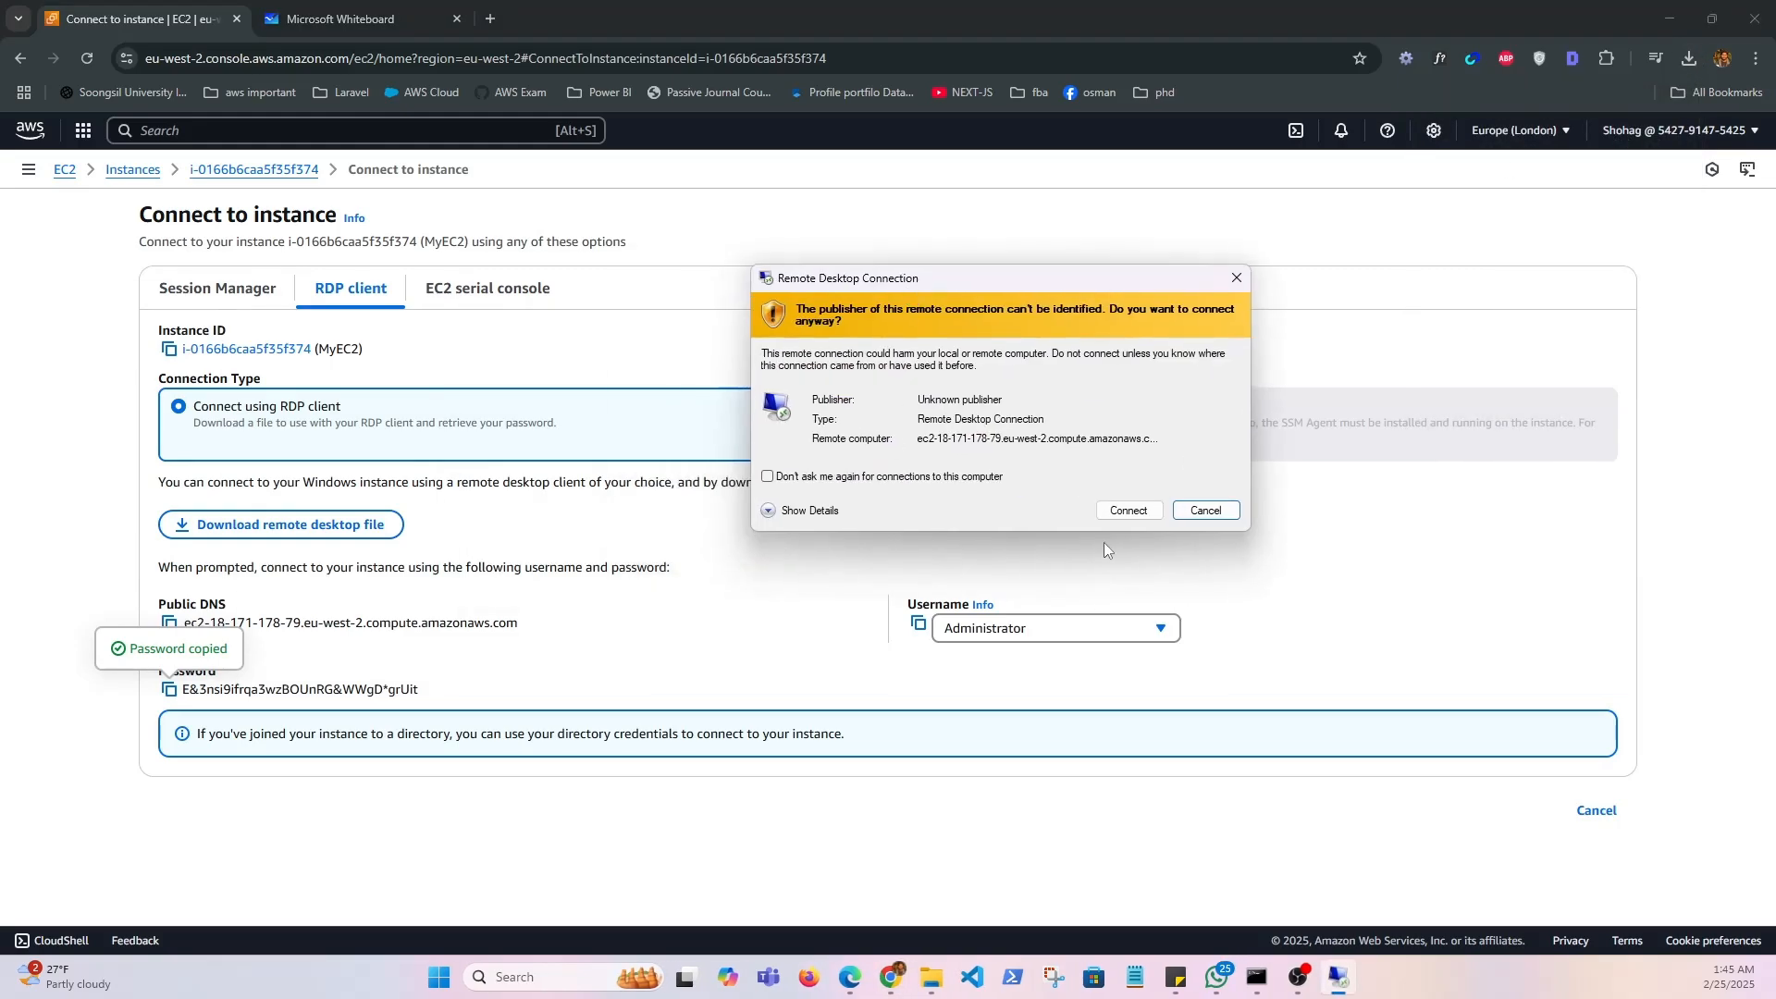
click(1128, 511)
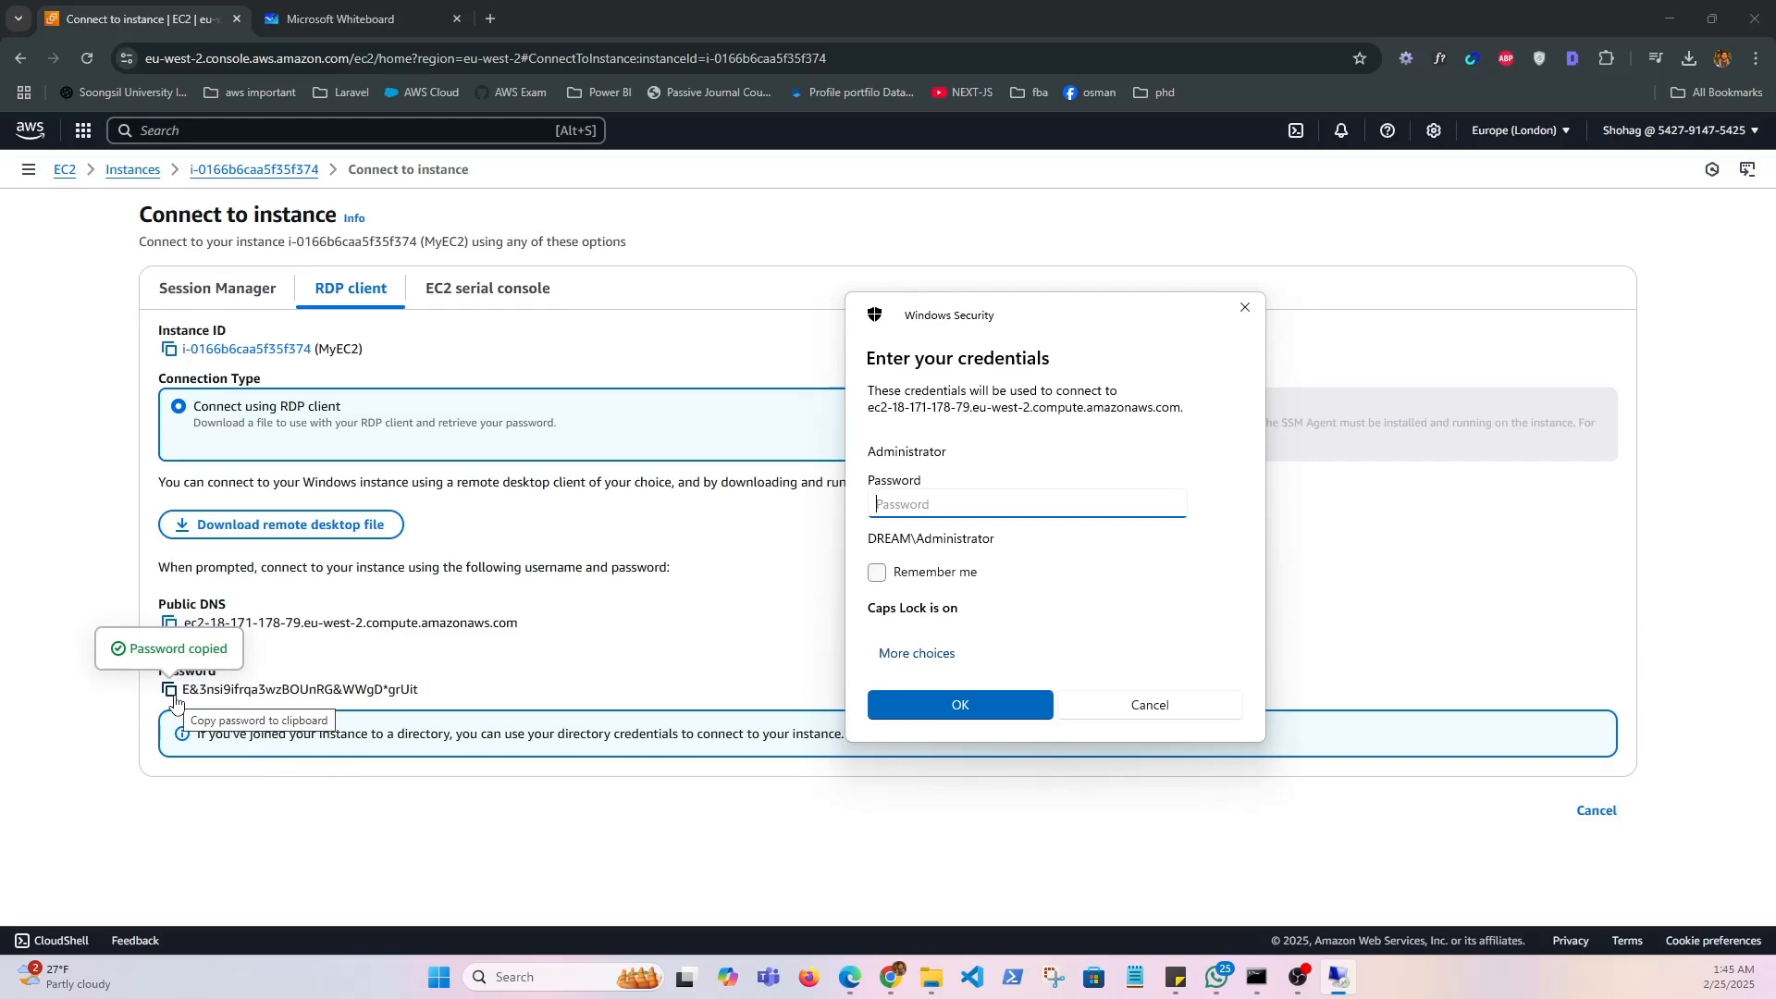
Copy and enter the administrator password in the credentials dialog and reconnect to a maximised MyEC2 session despite the certificate errors
click(173, 696)
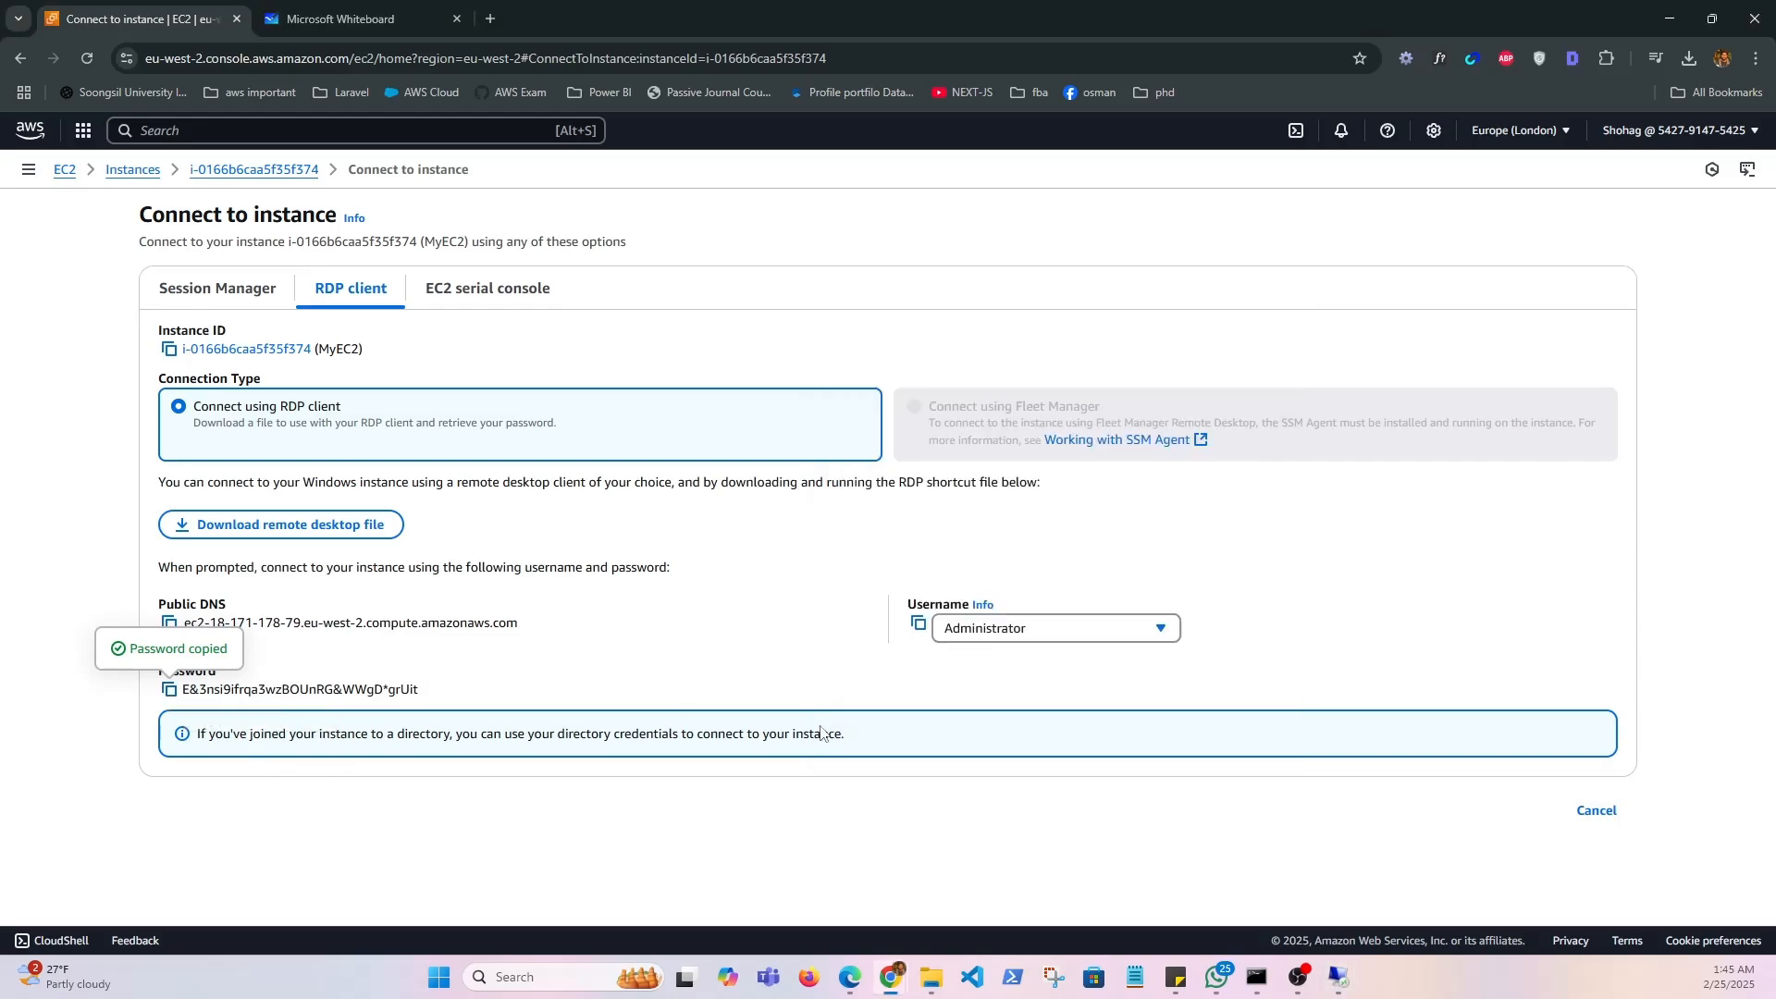
click(1338, 976)
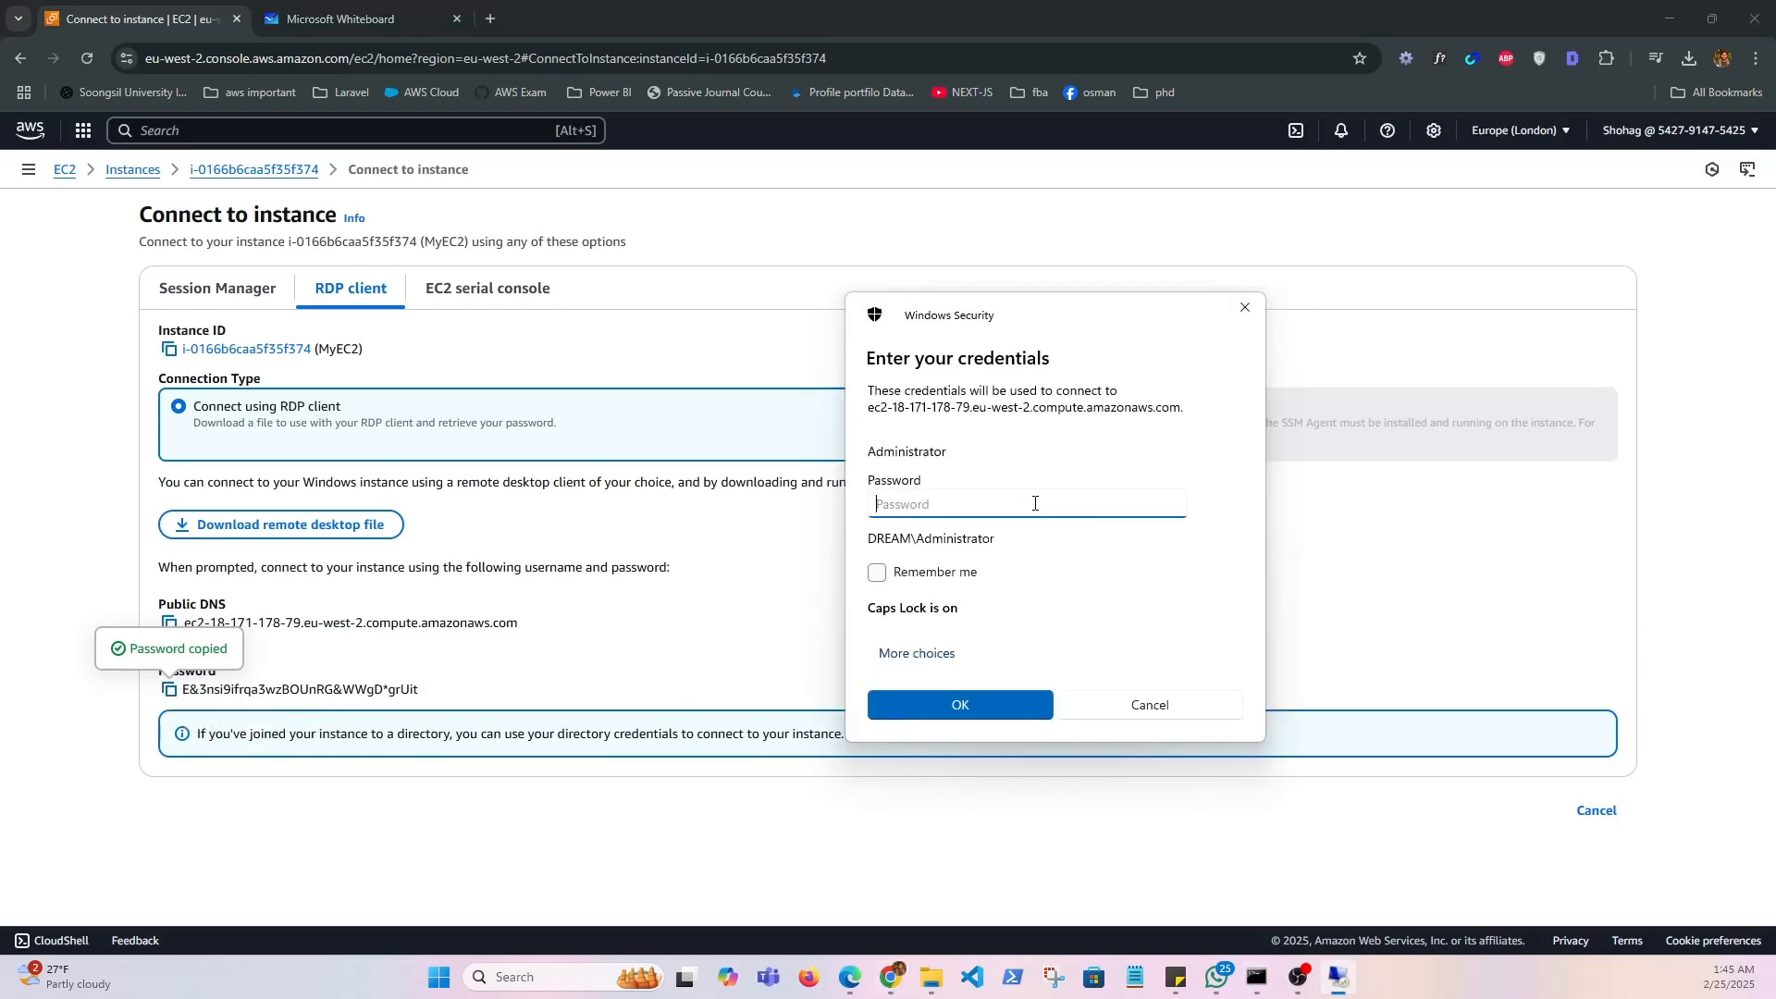
key(ctrl+v)
click(1034, 703)
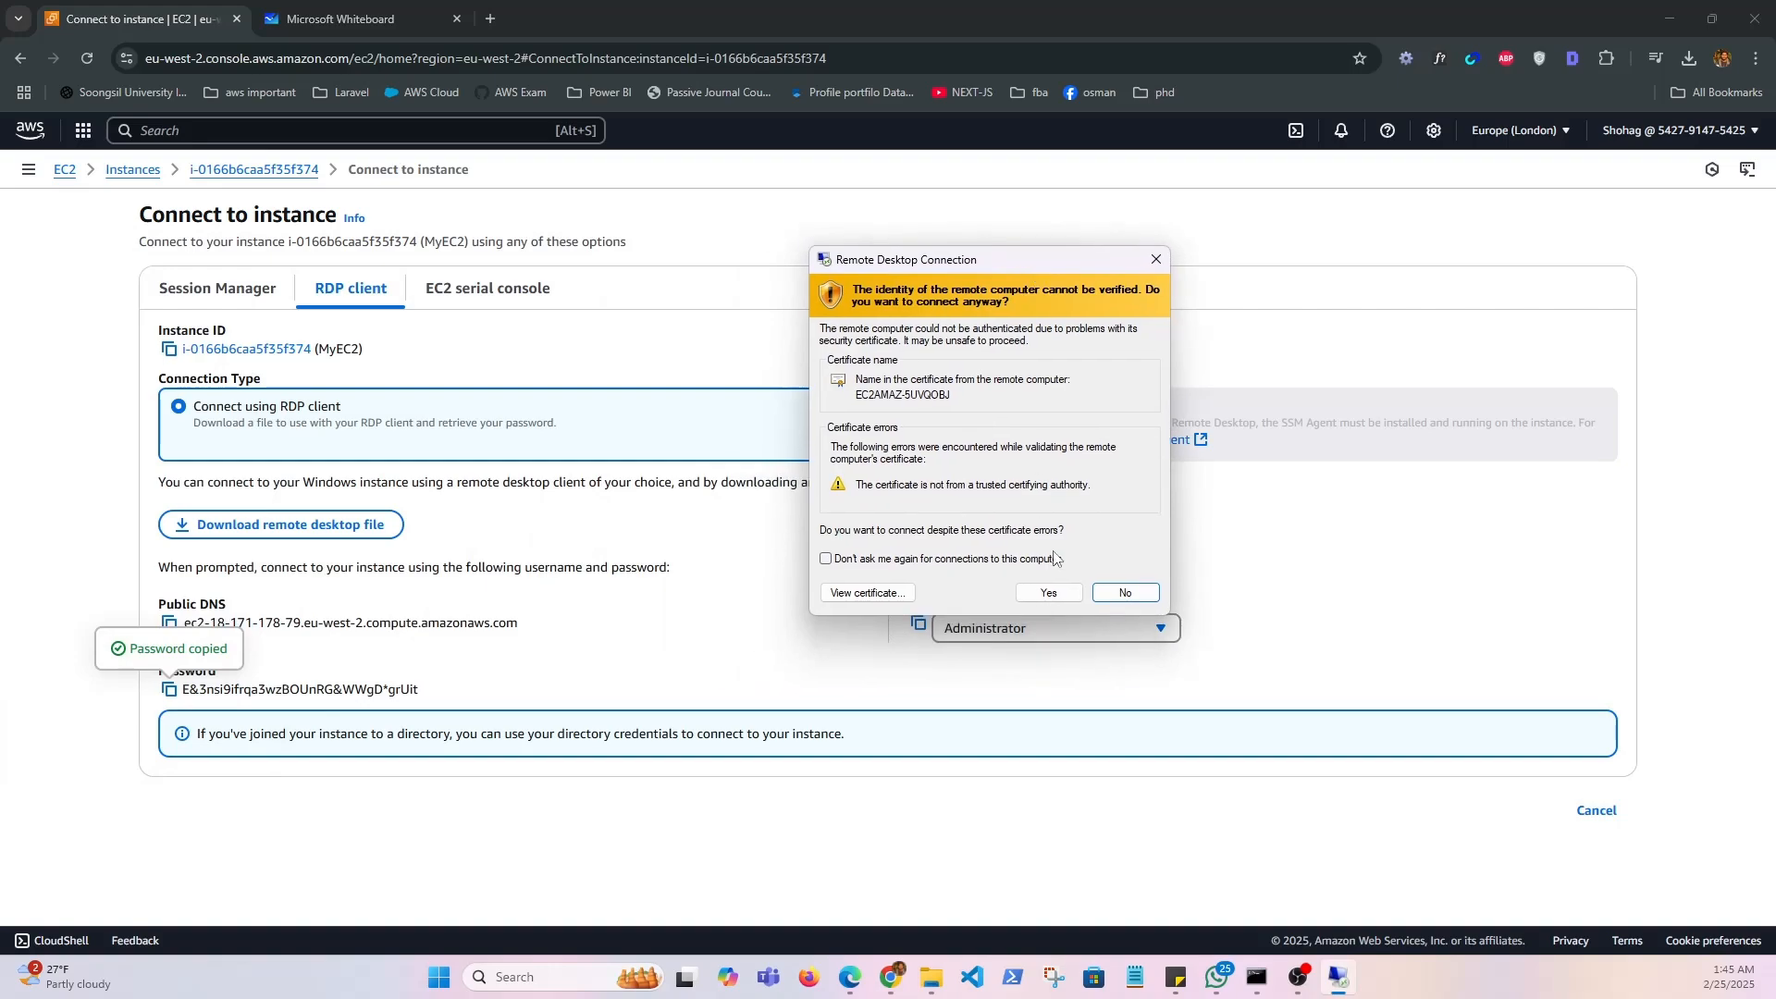
click(1041, 591)
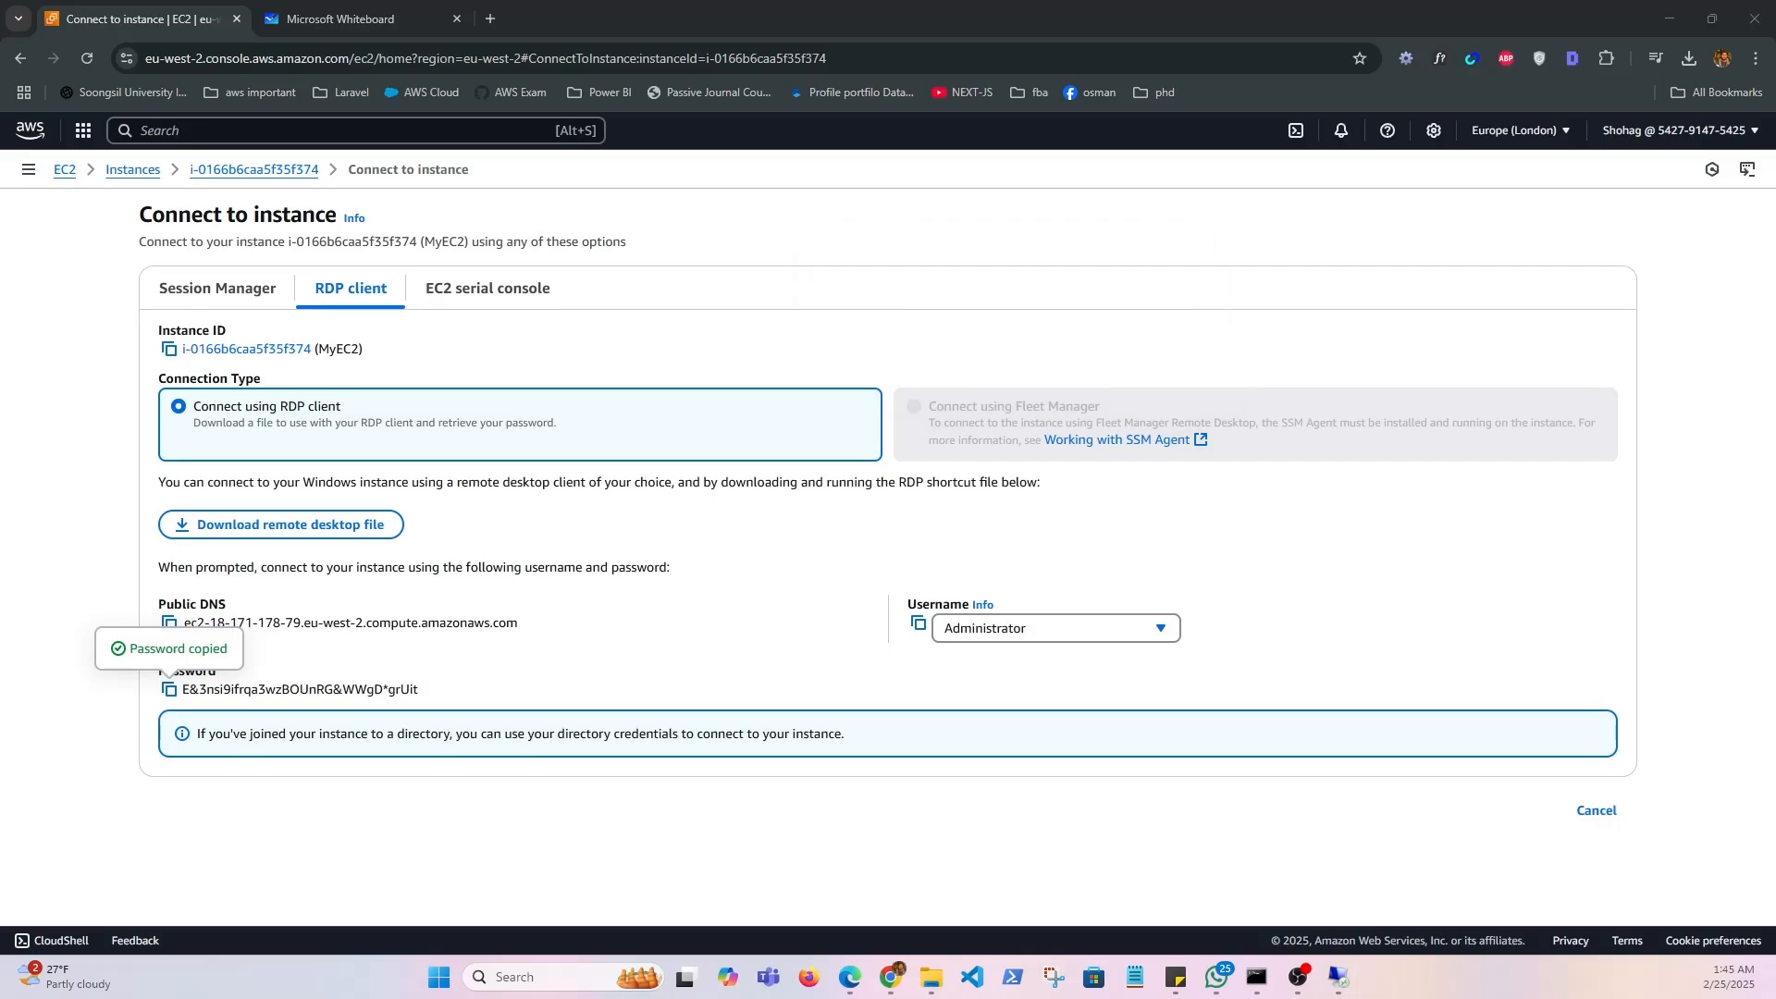
click(1293, 279)
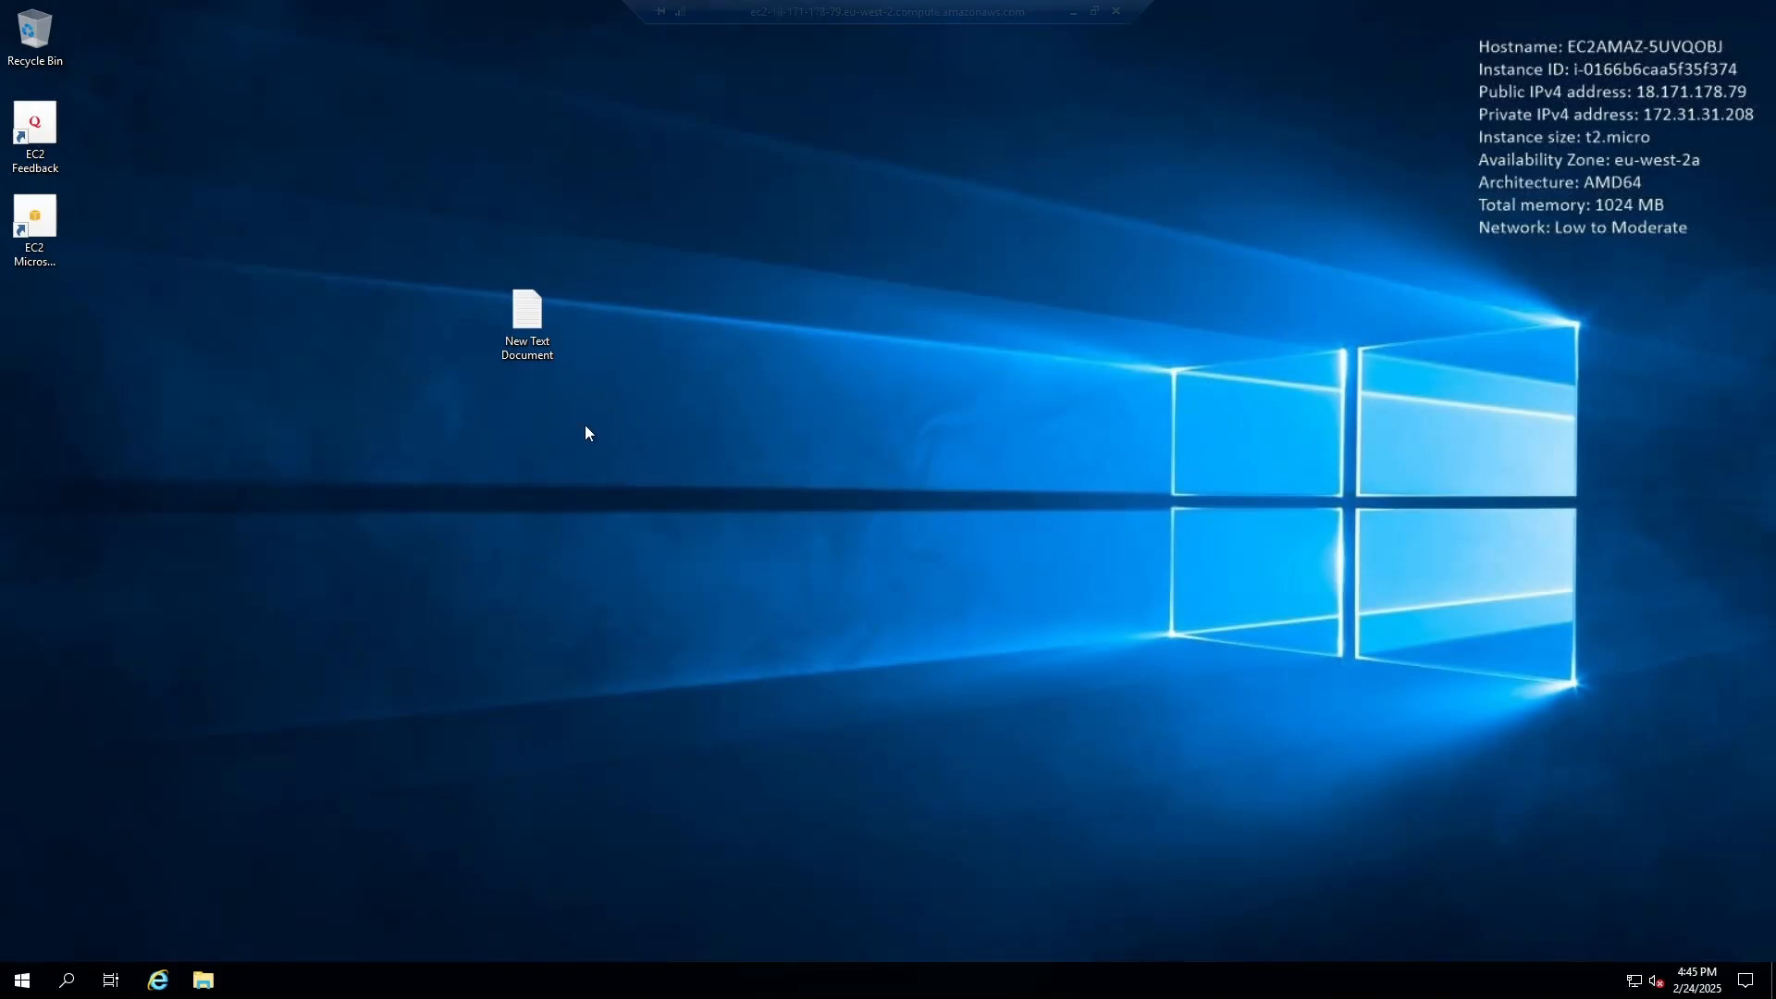
Open New Text Document on the remote desktop to check its saved text, and close it again
double_click(541, 357)
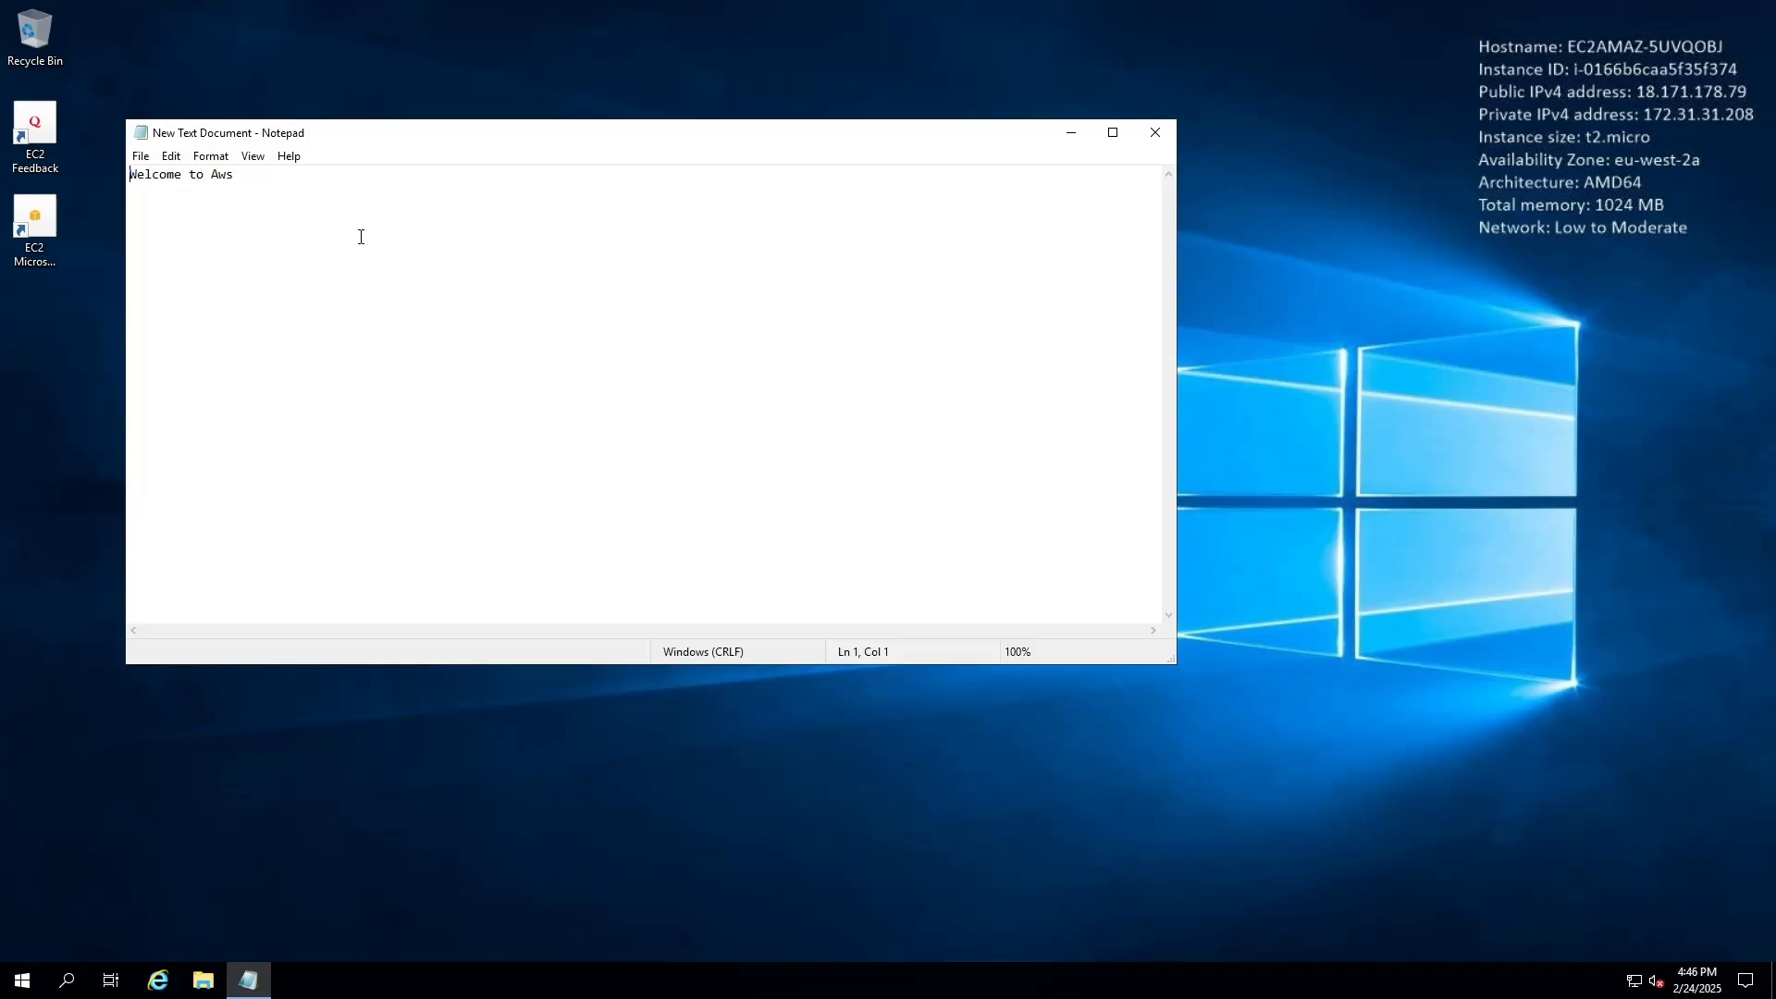
click(1155, 132)
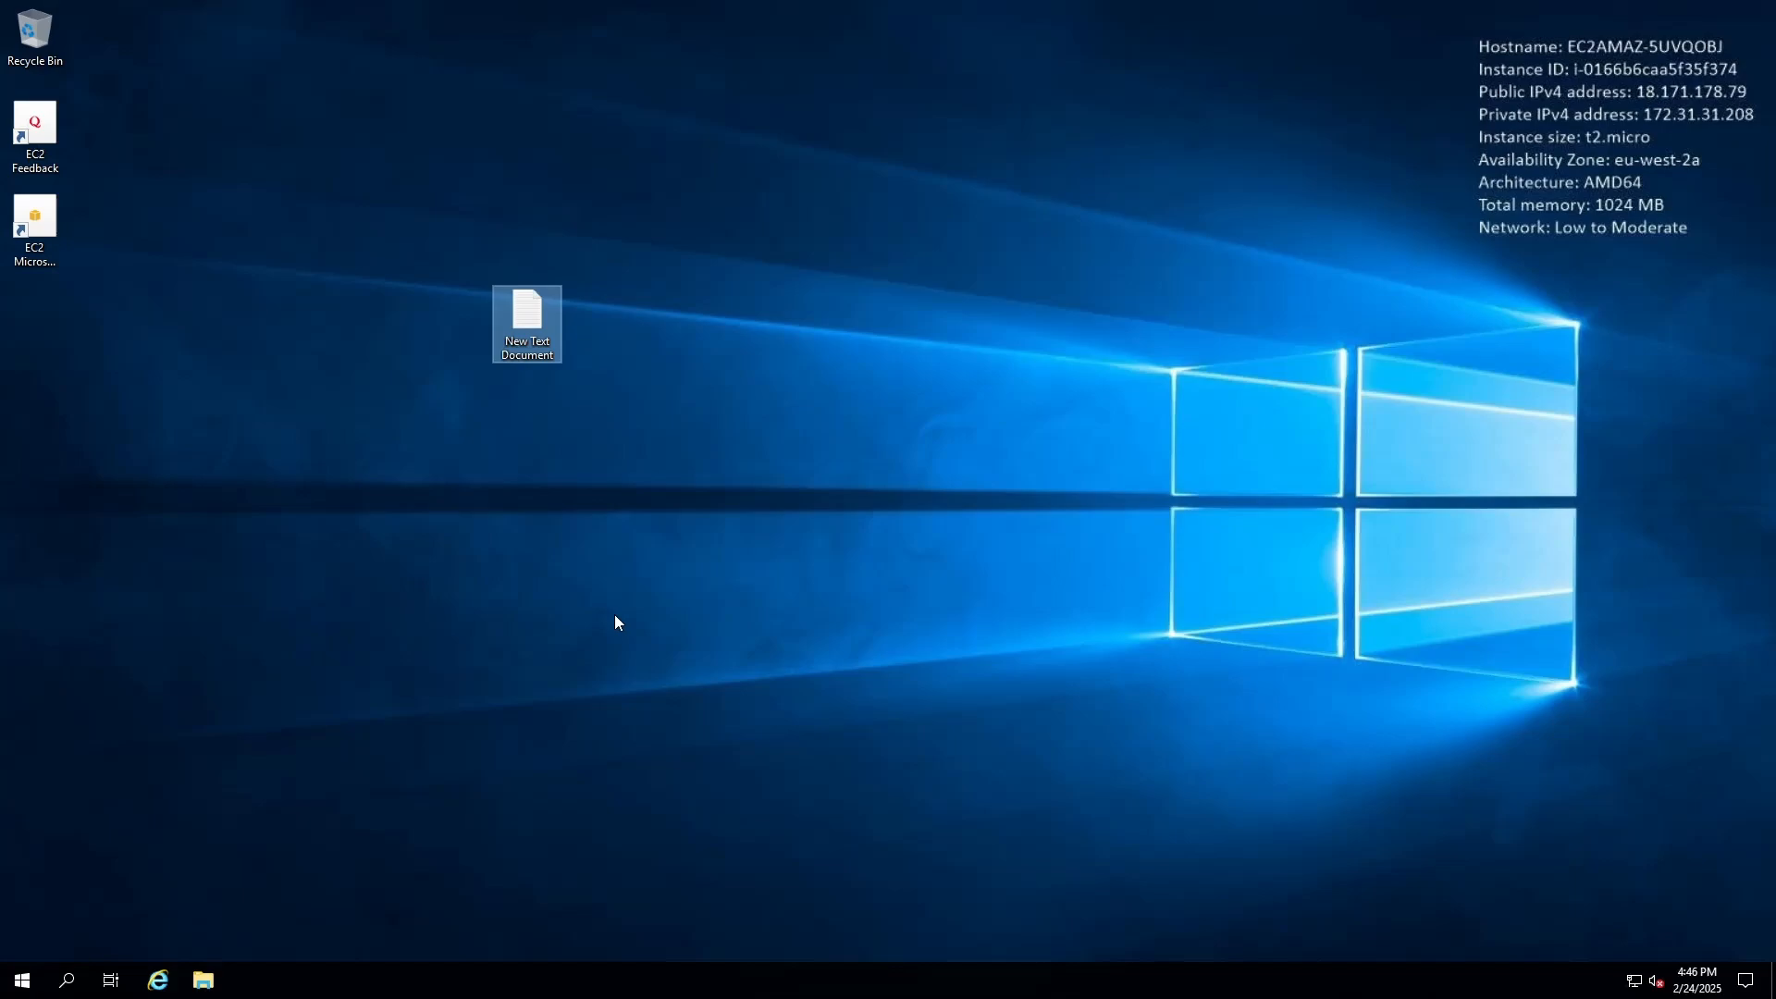
Open Server Manager on the remote server and dismiss the Windows Admin Center and Azure Arc message
click(24, 983)
click(24, 984)
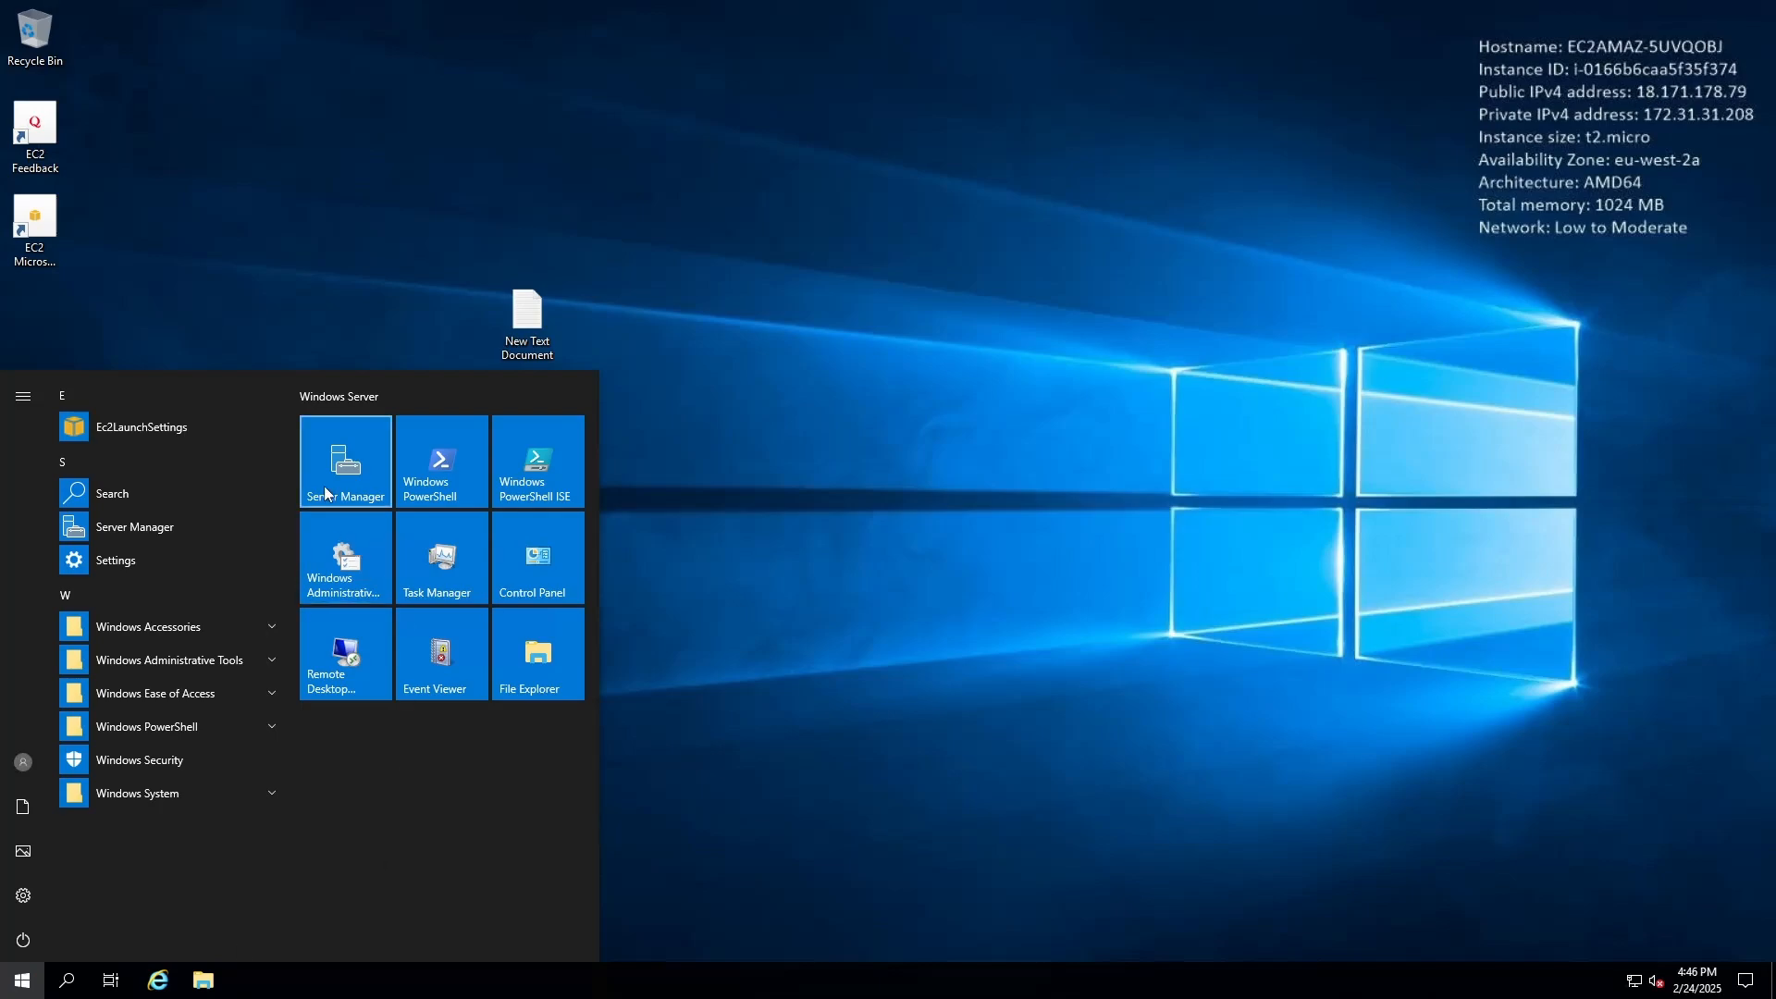
click(366, 469)
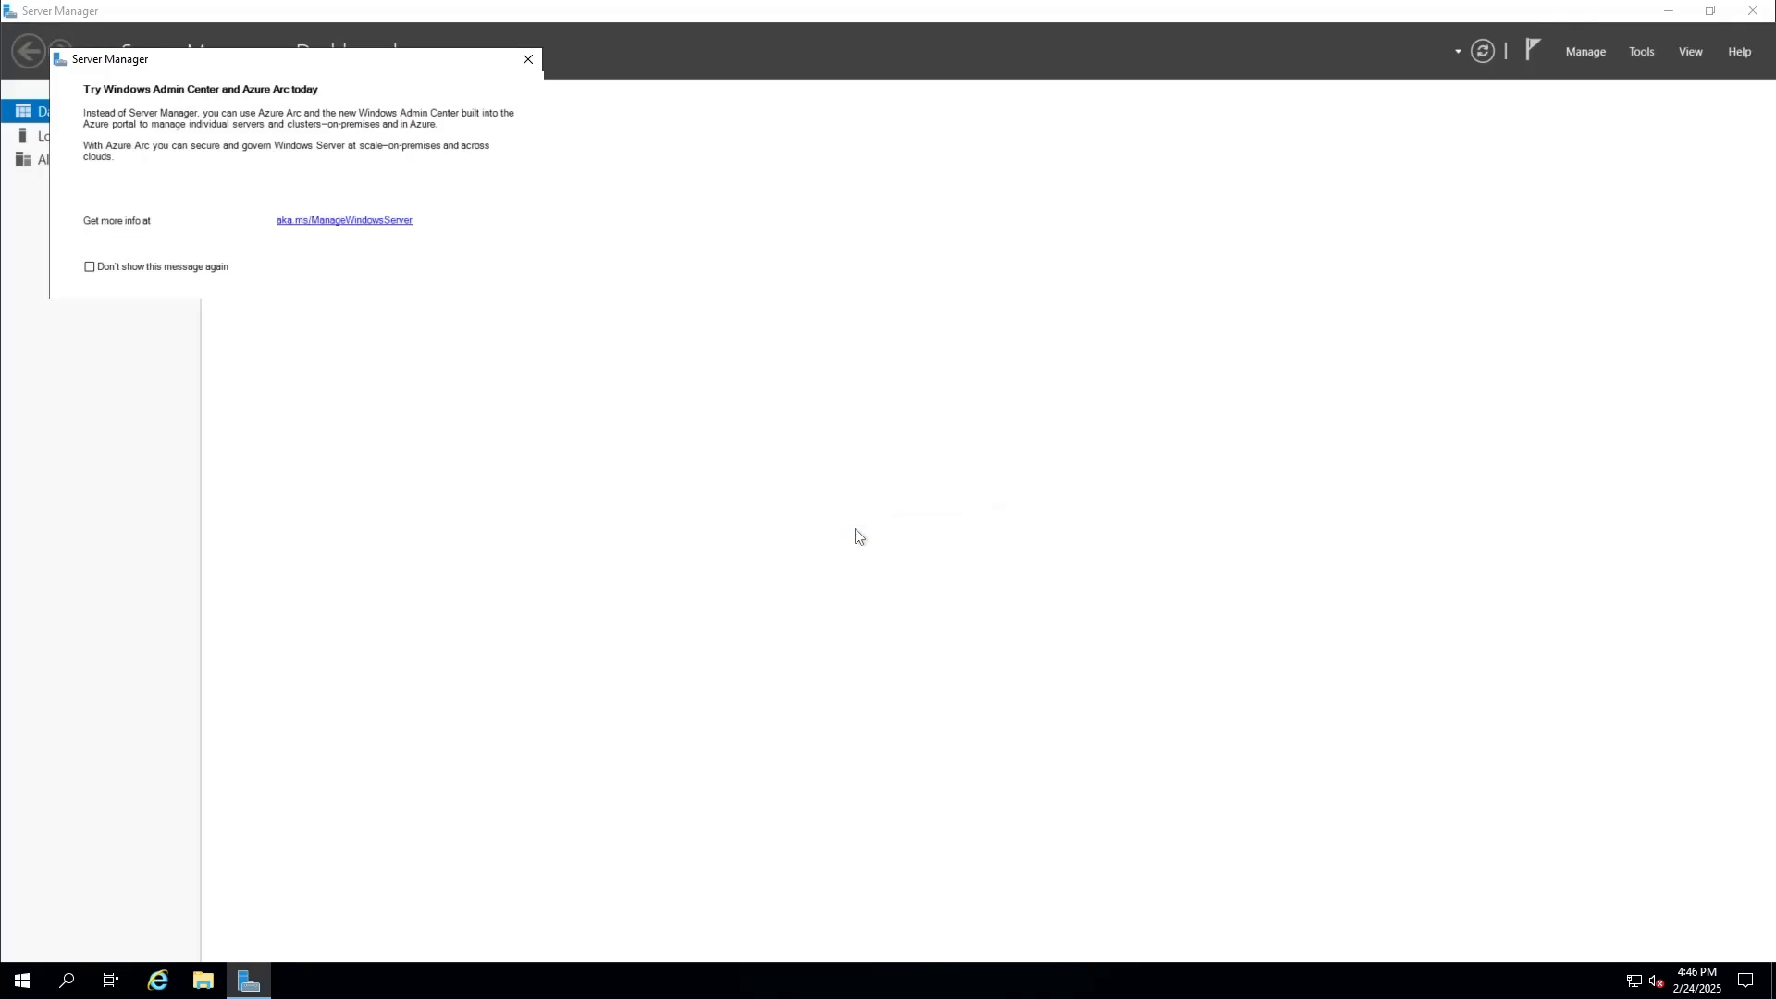
click(528, 60)
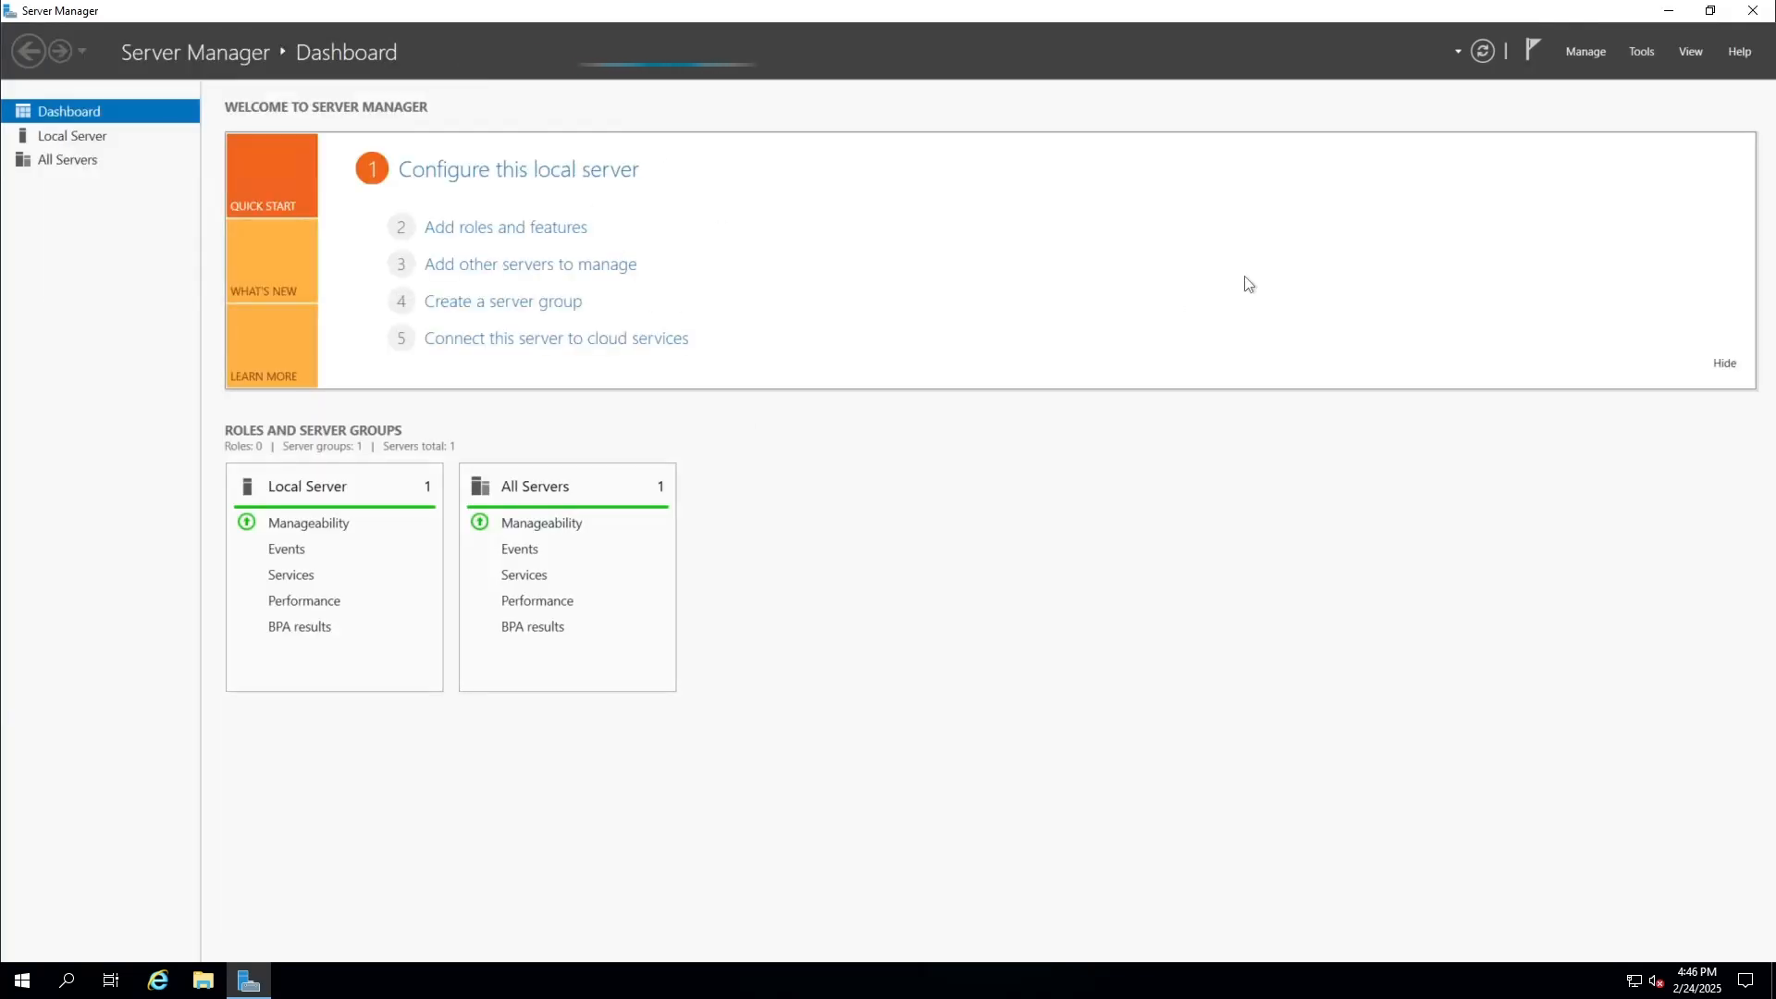
Open Computer Management from Server Manager and display the Users folder under Local Users and Groups
click(1634, 49)
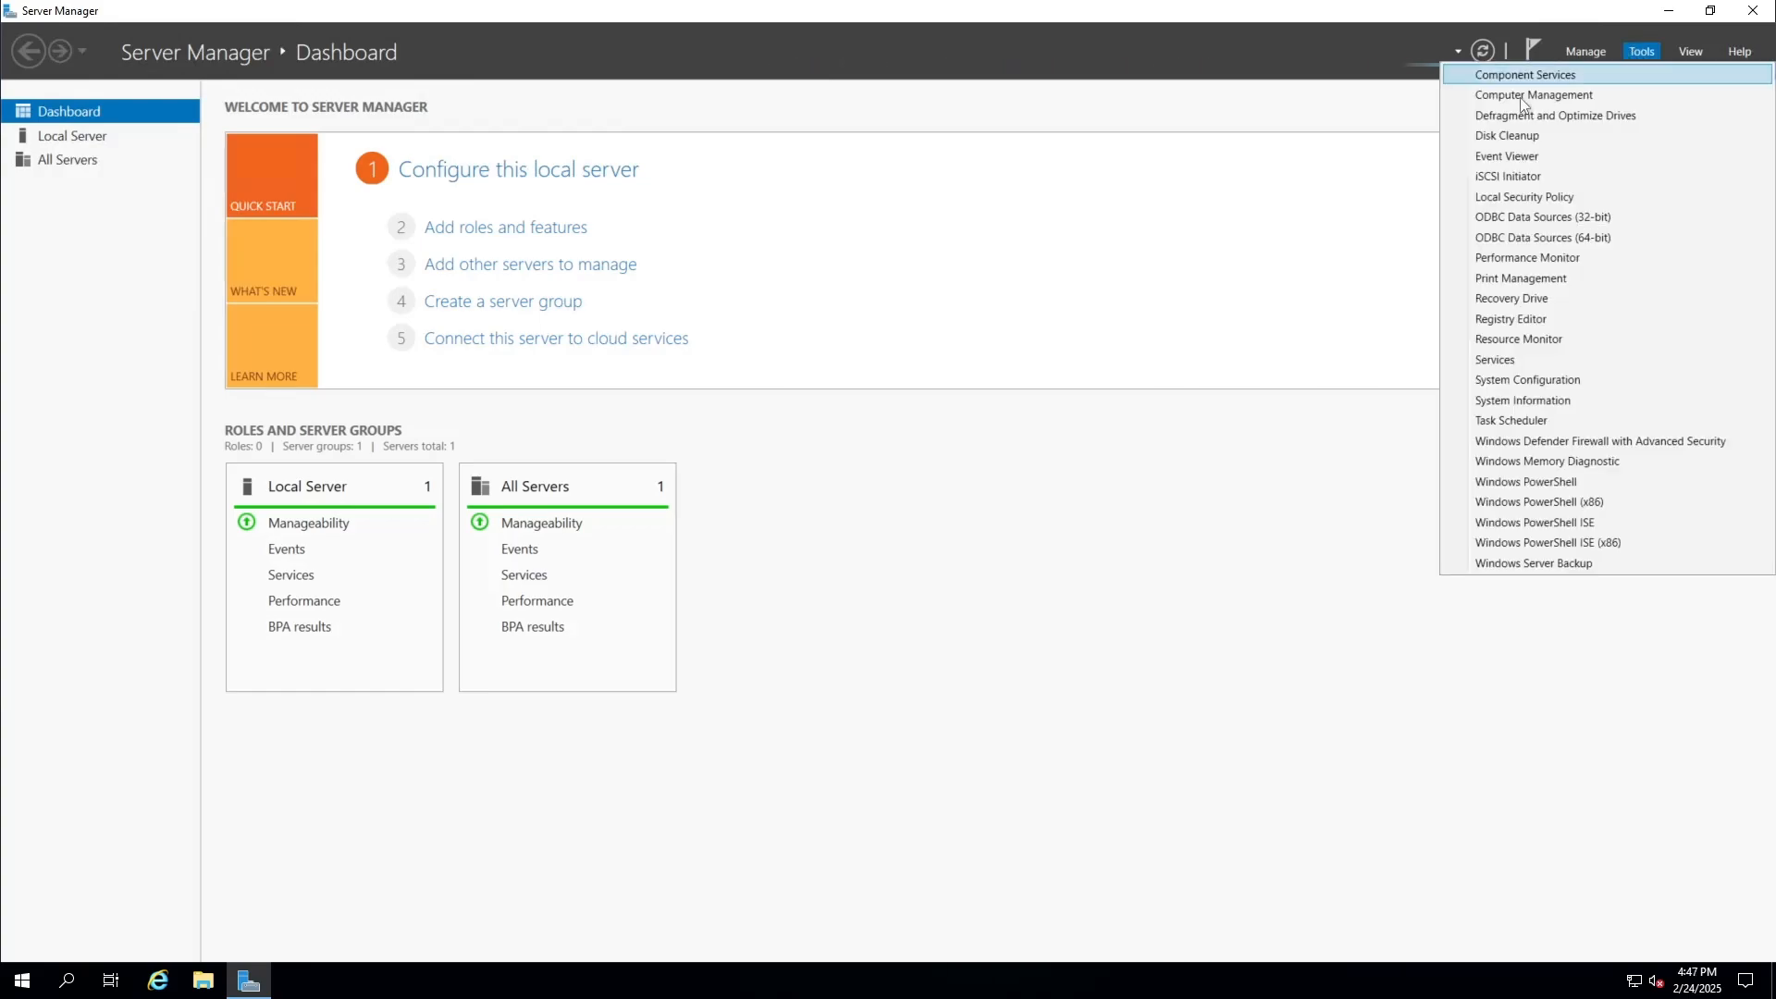
click(1573, 96)
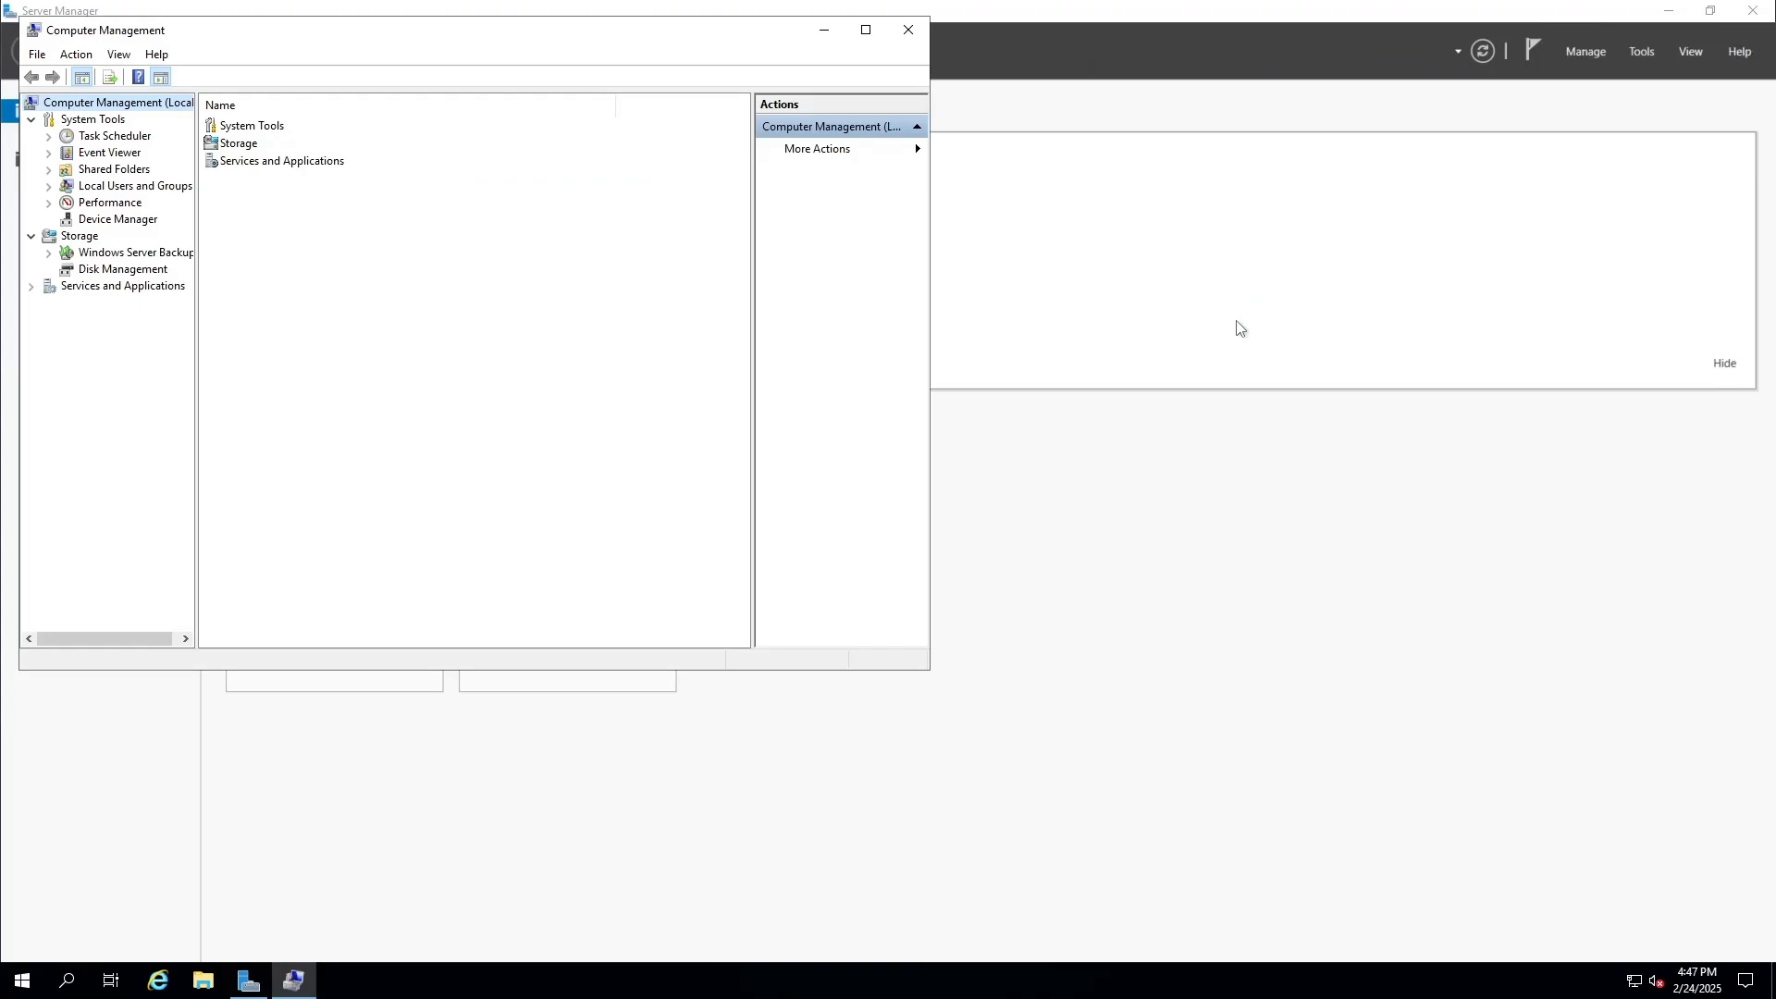
double_click(154, 194)
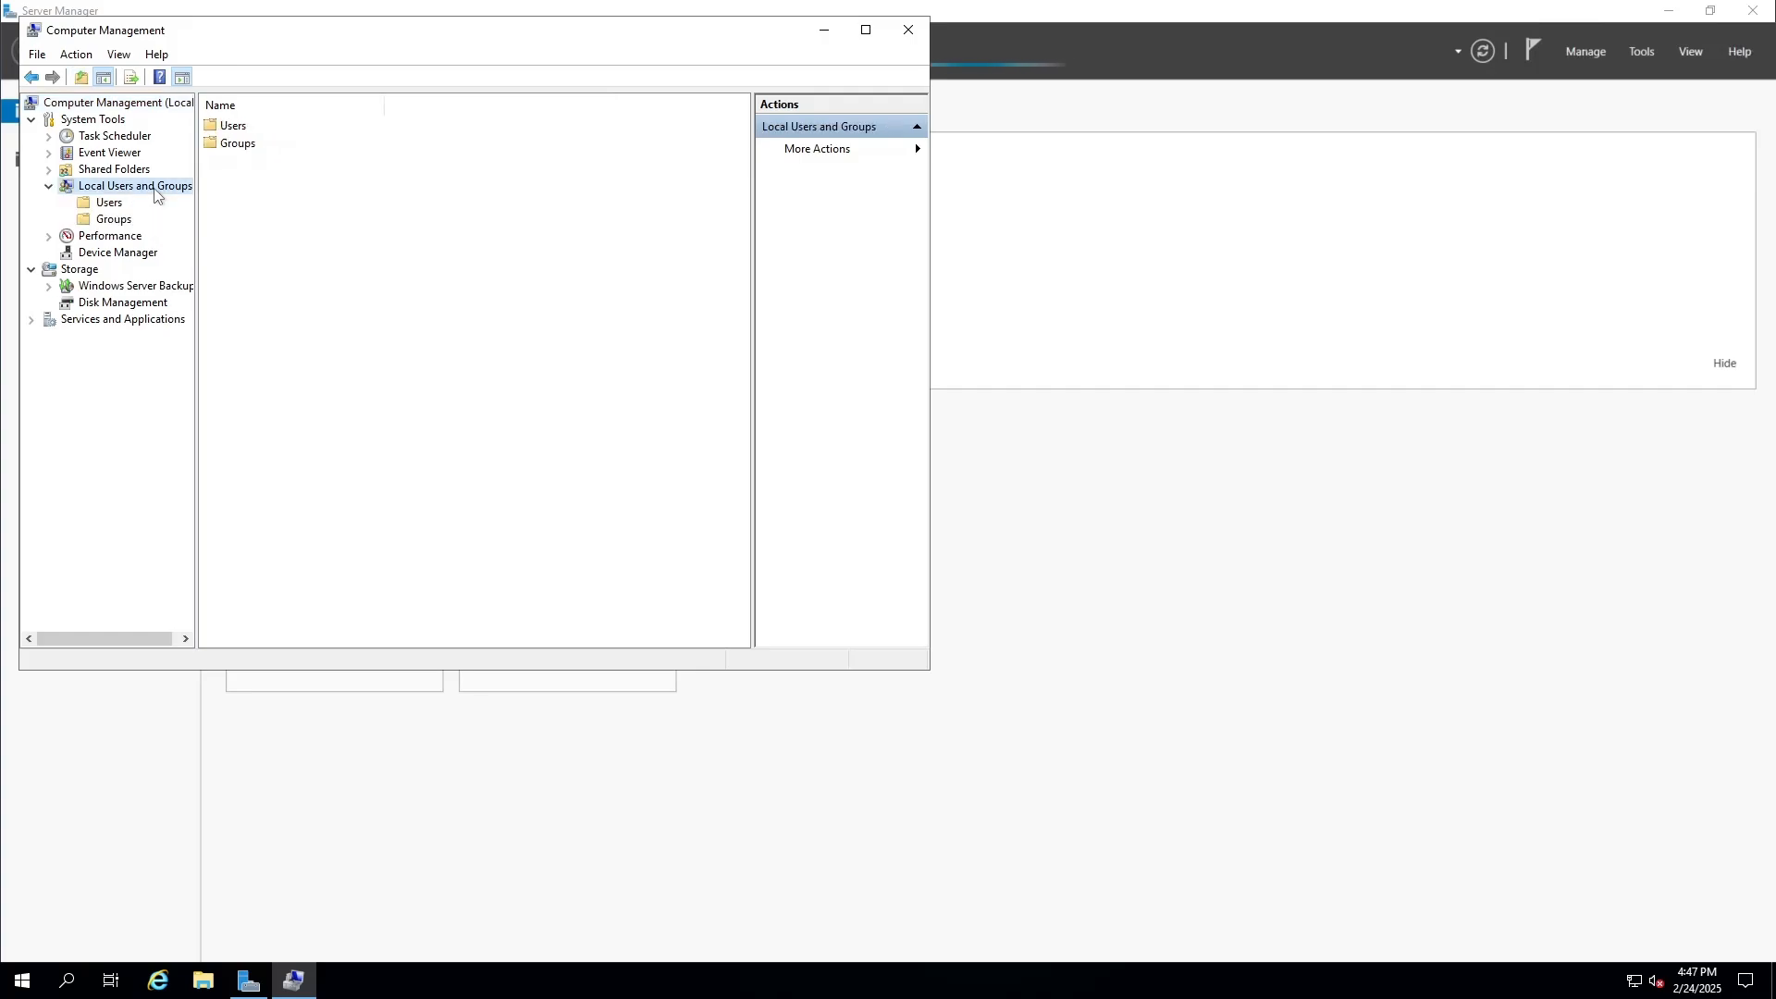
double_click(233, 125)
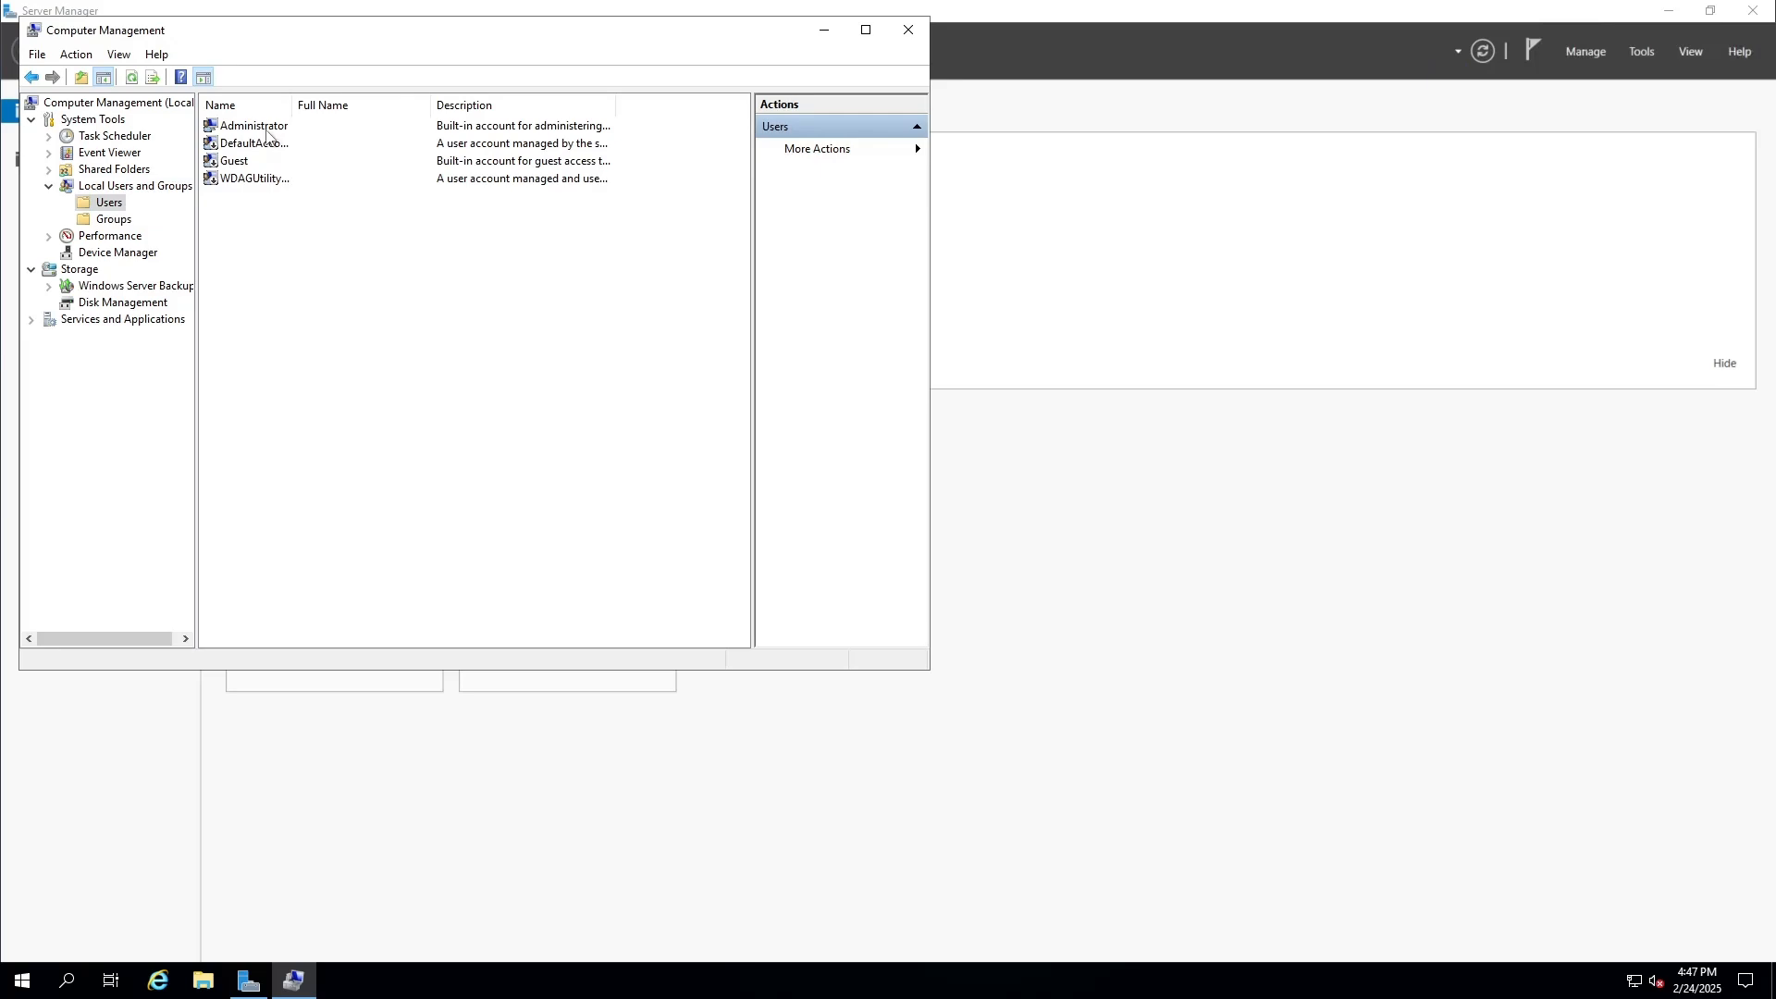
Reset the Administrator account's password, entering and confirming the new password despite the data-loss warning
click(265, 131)
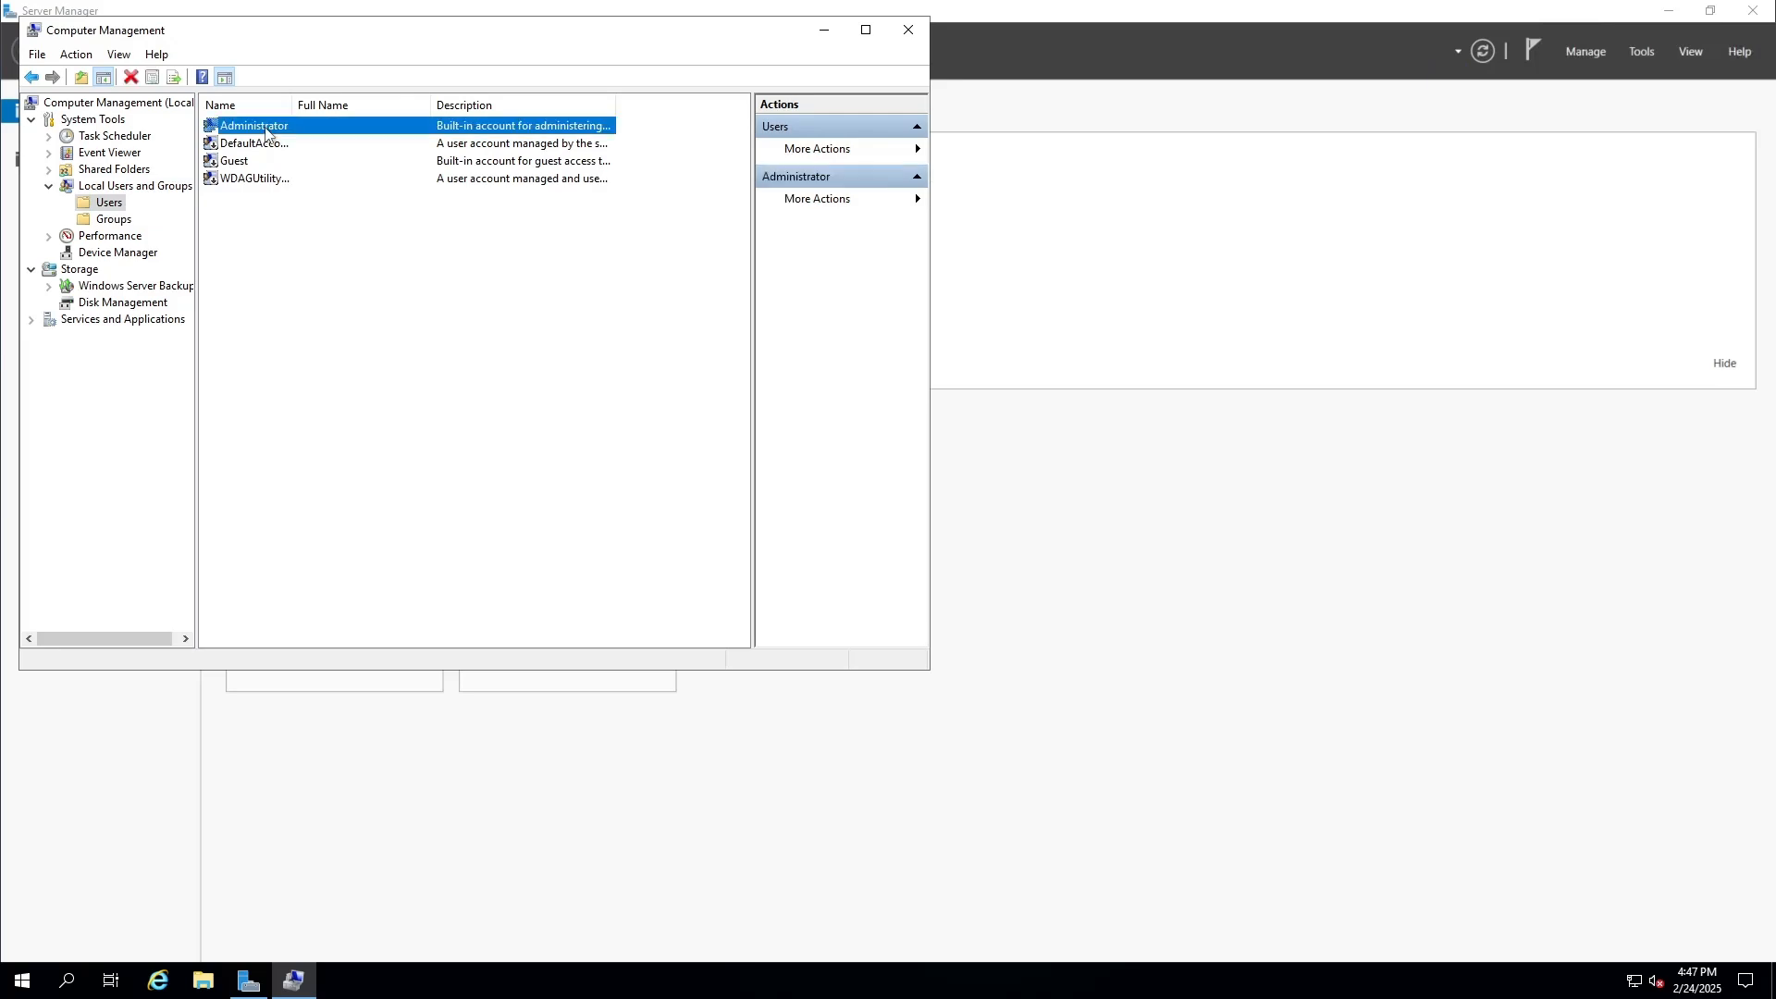
right_click(265, 131)
click(307, 142)
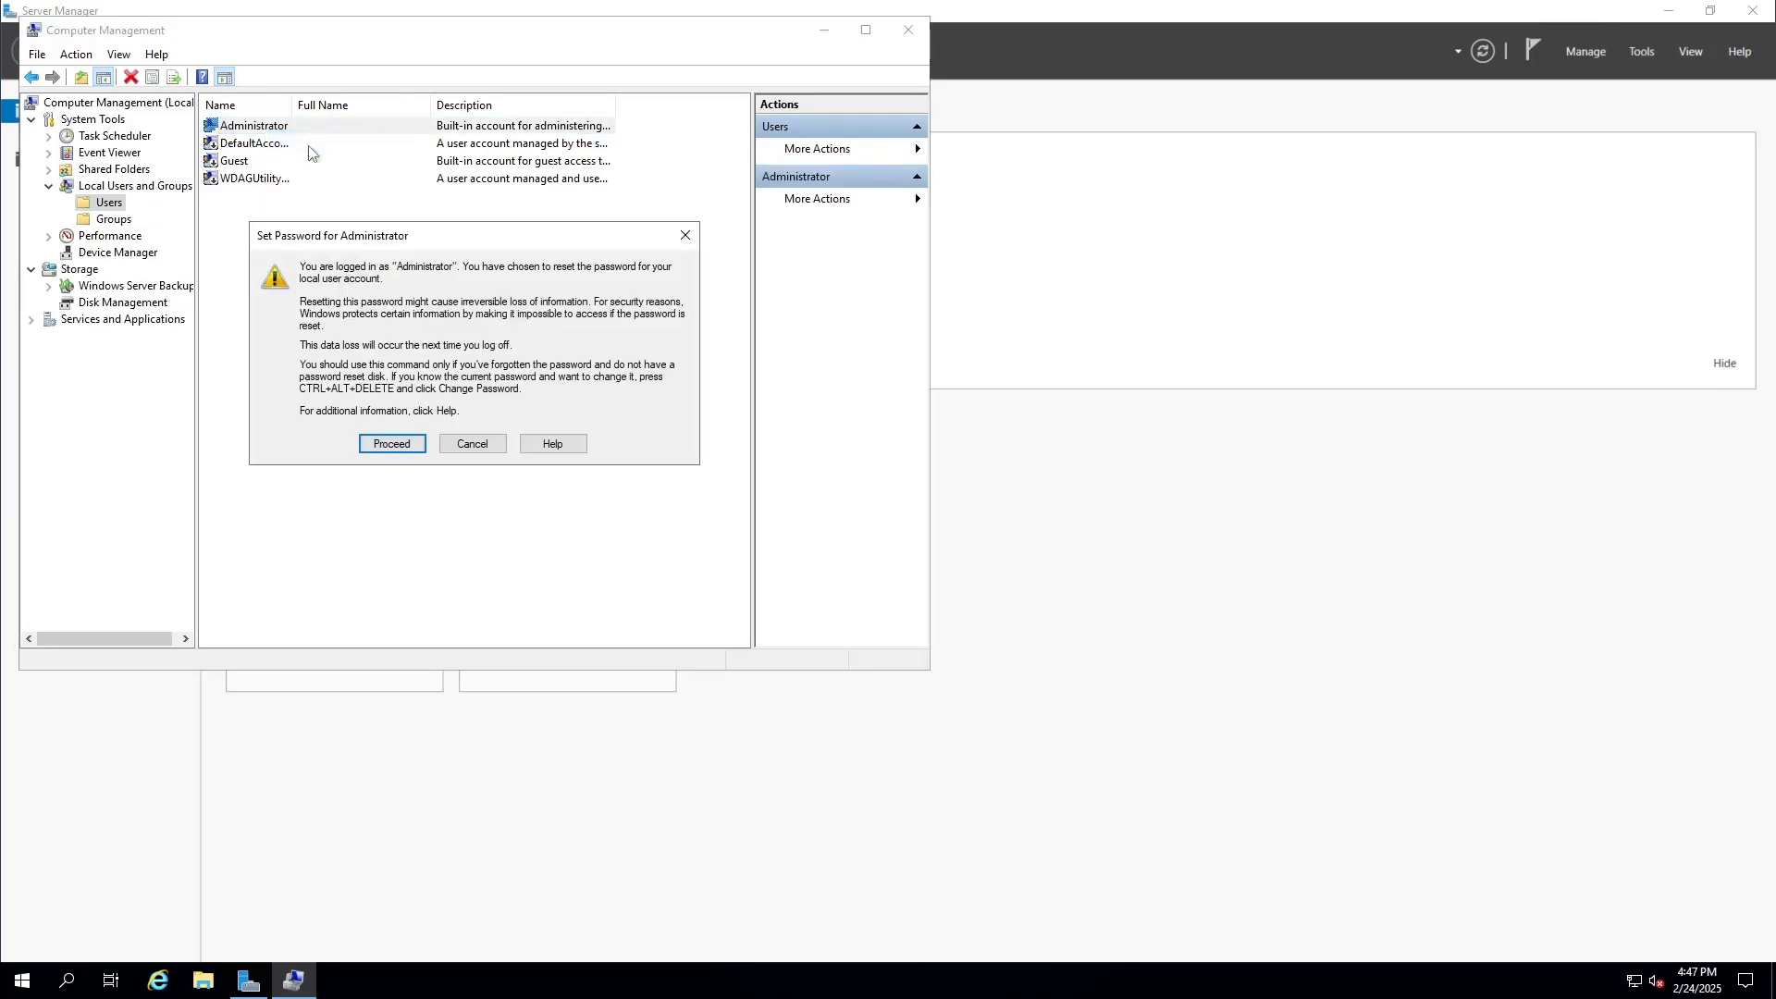
click(392, 445)
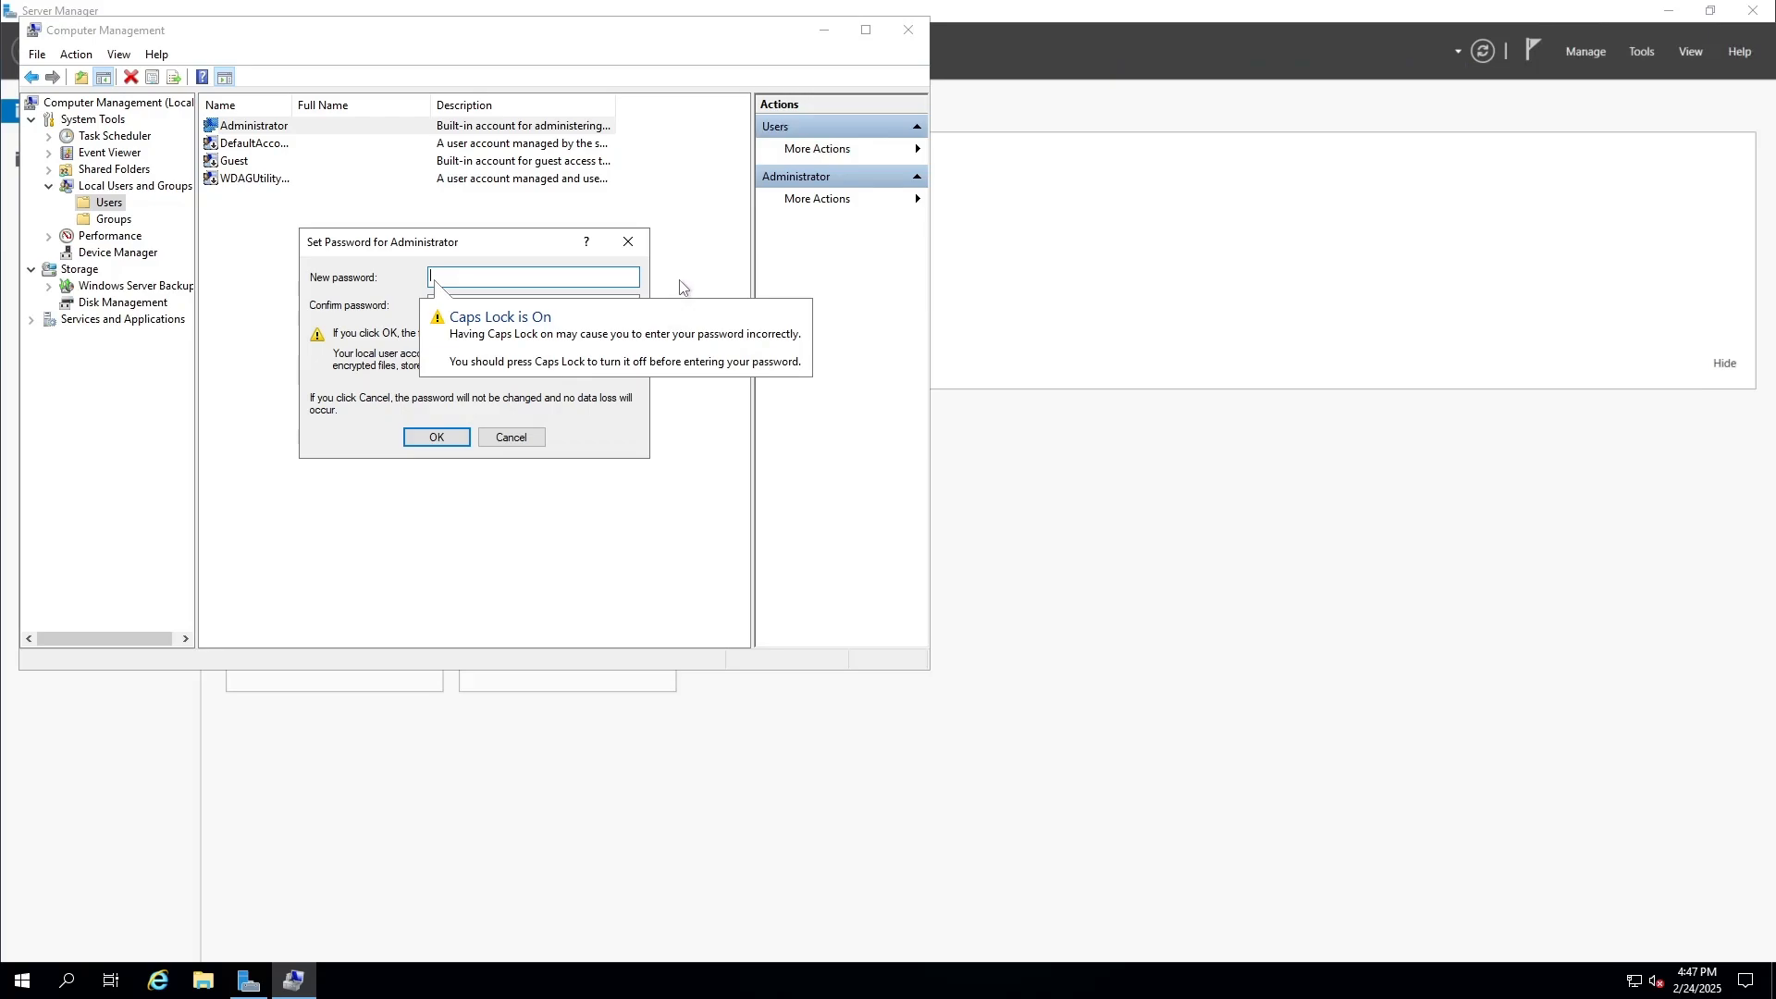
text(*****)
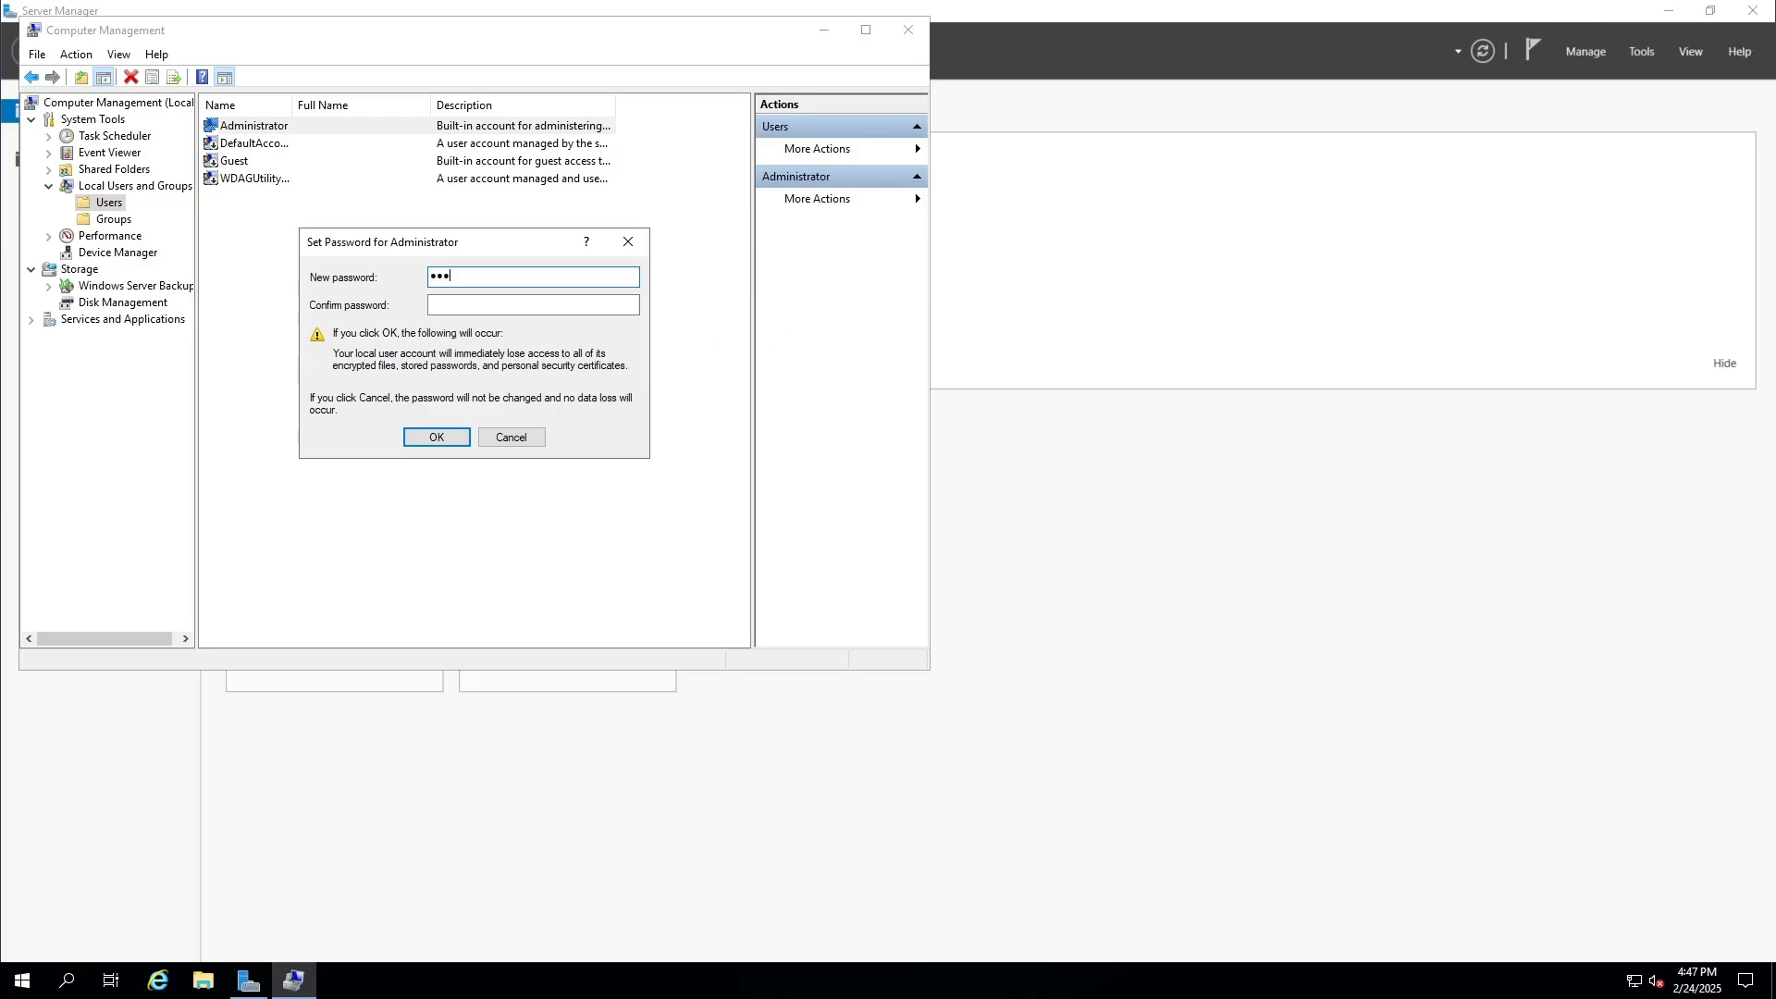
text(*****)
key(Tab)
text(****)
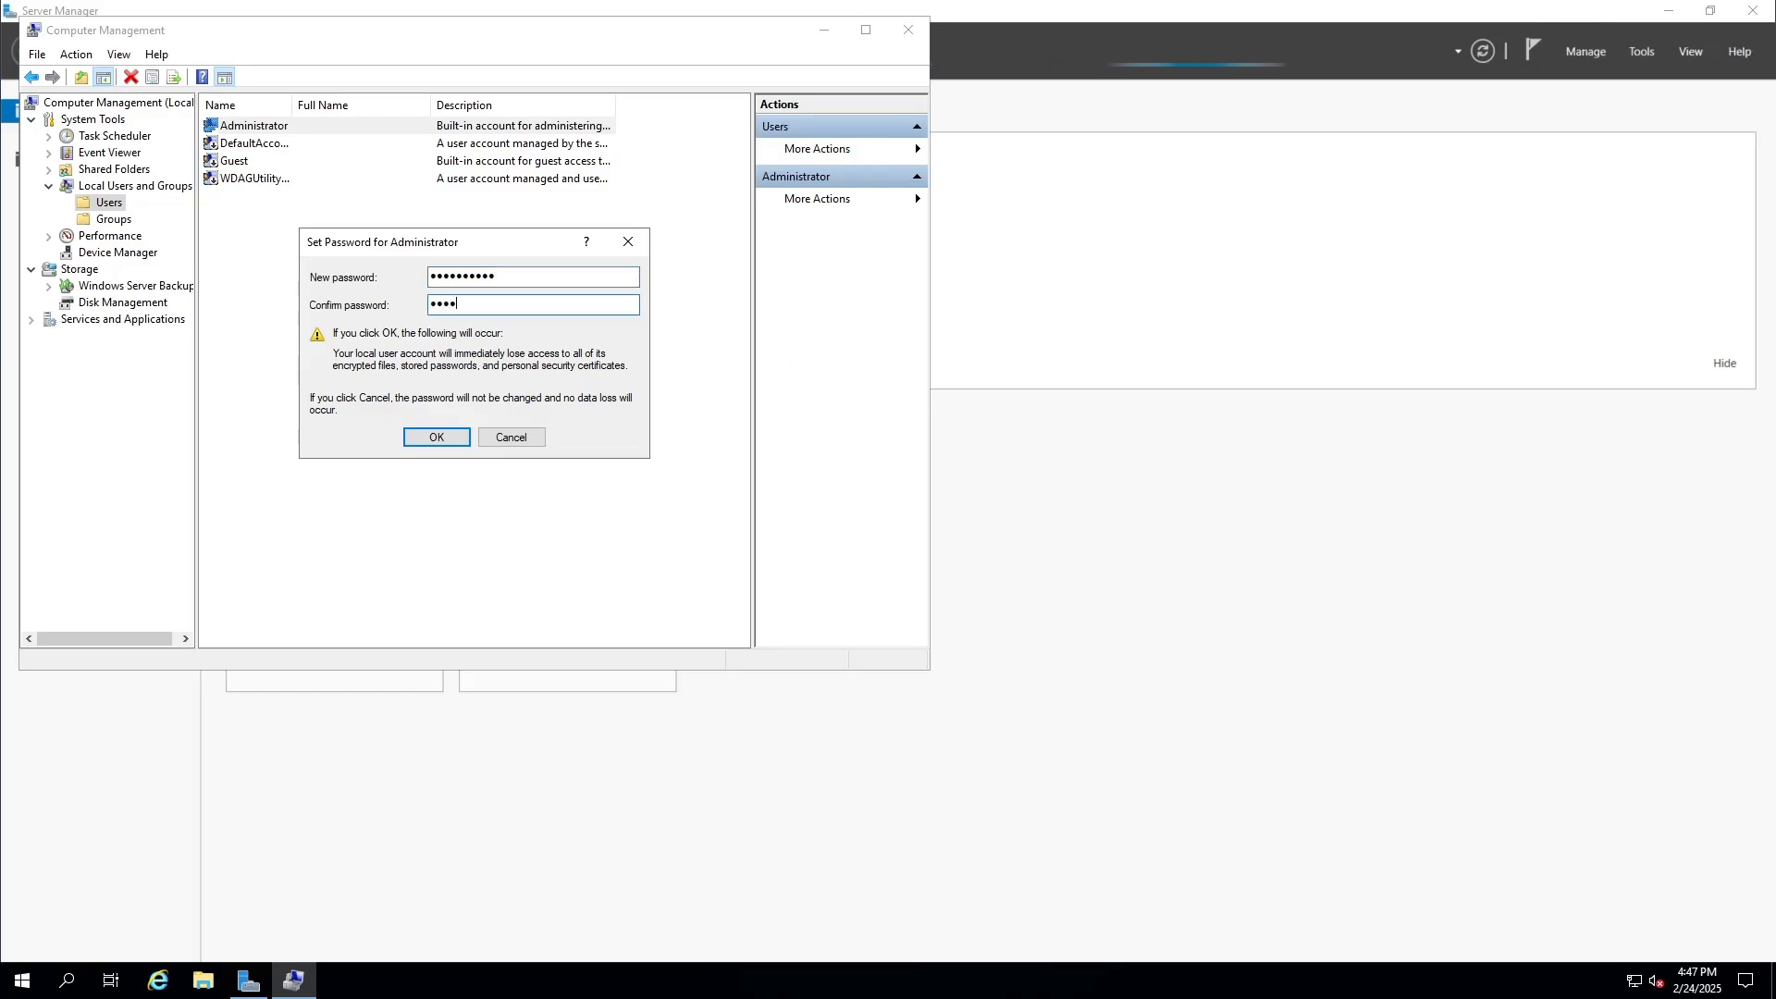
text(******)
click(444, 438)
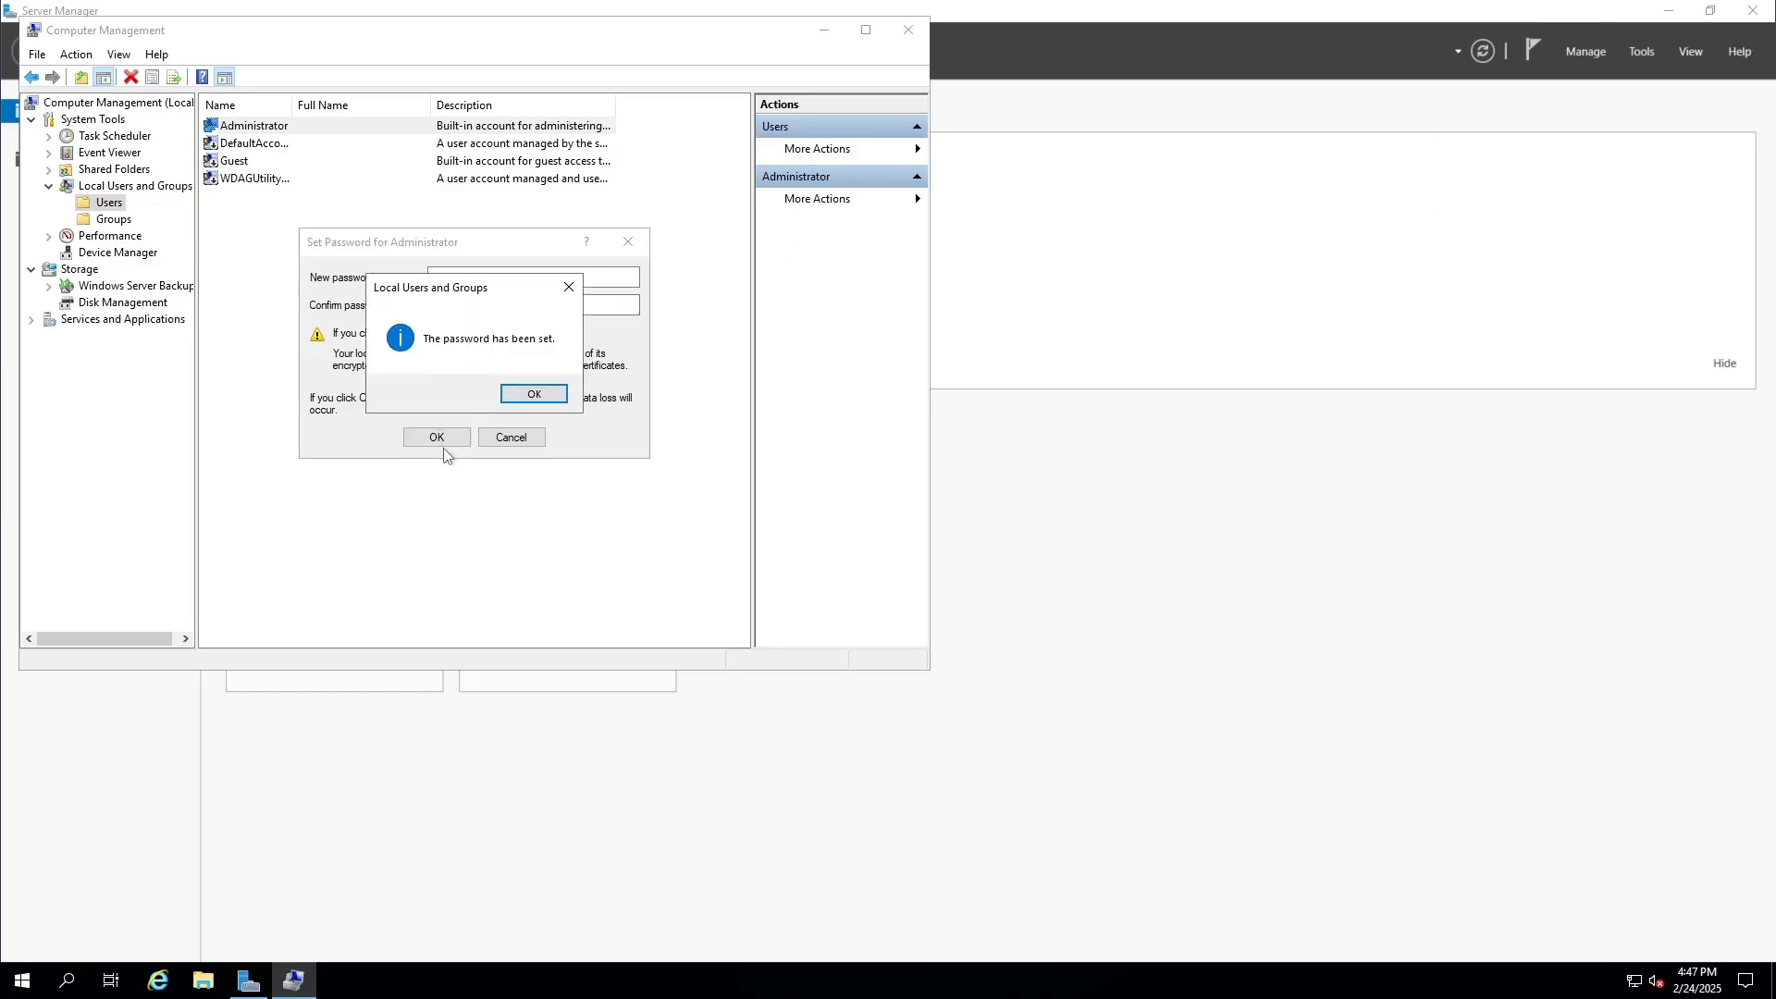
click(534, 395)
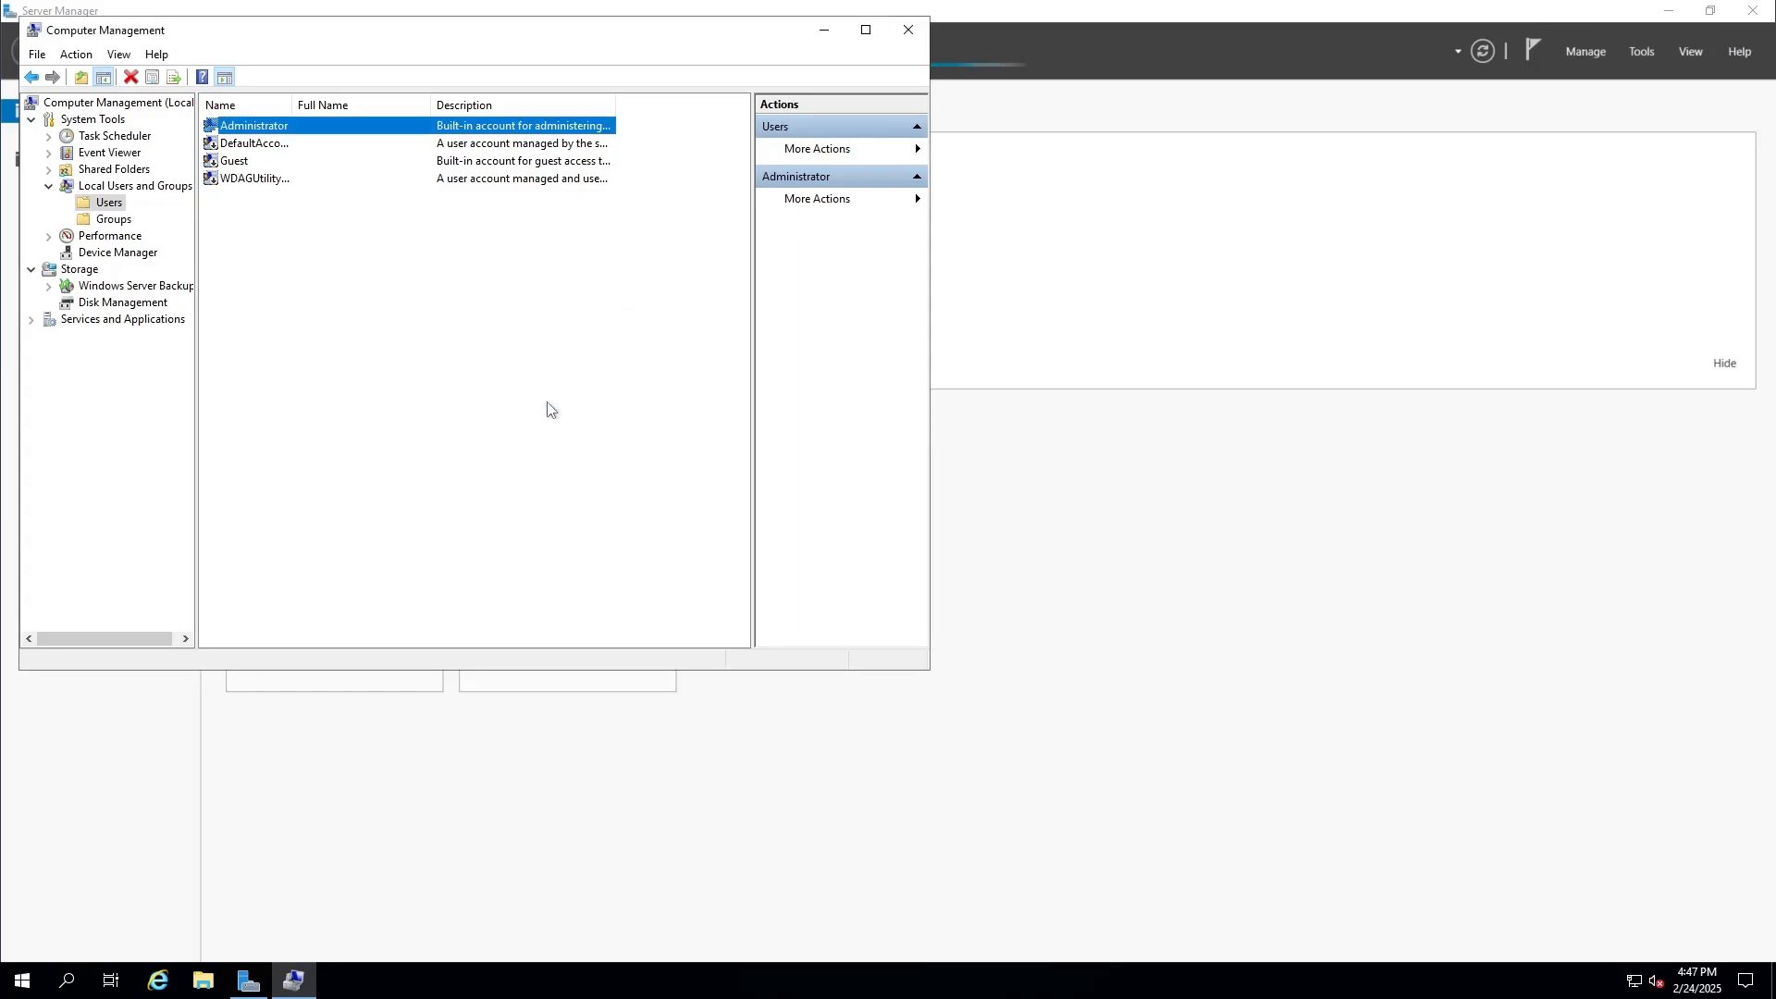
Close Computer Management and Server Manager on the remote server and disconnect the Remote Desktop session
click(908, 30)
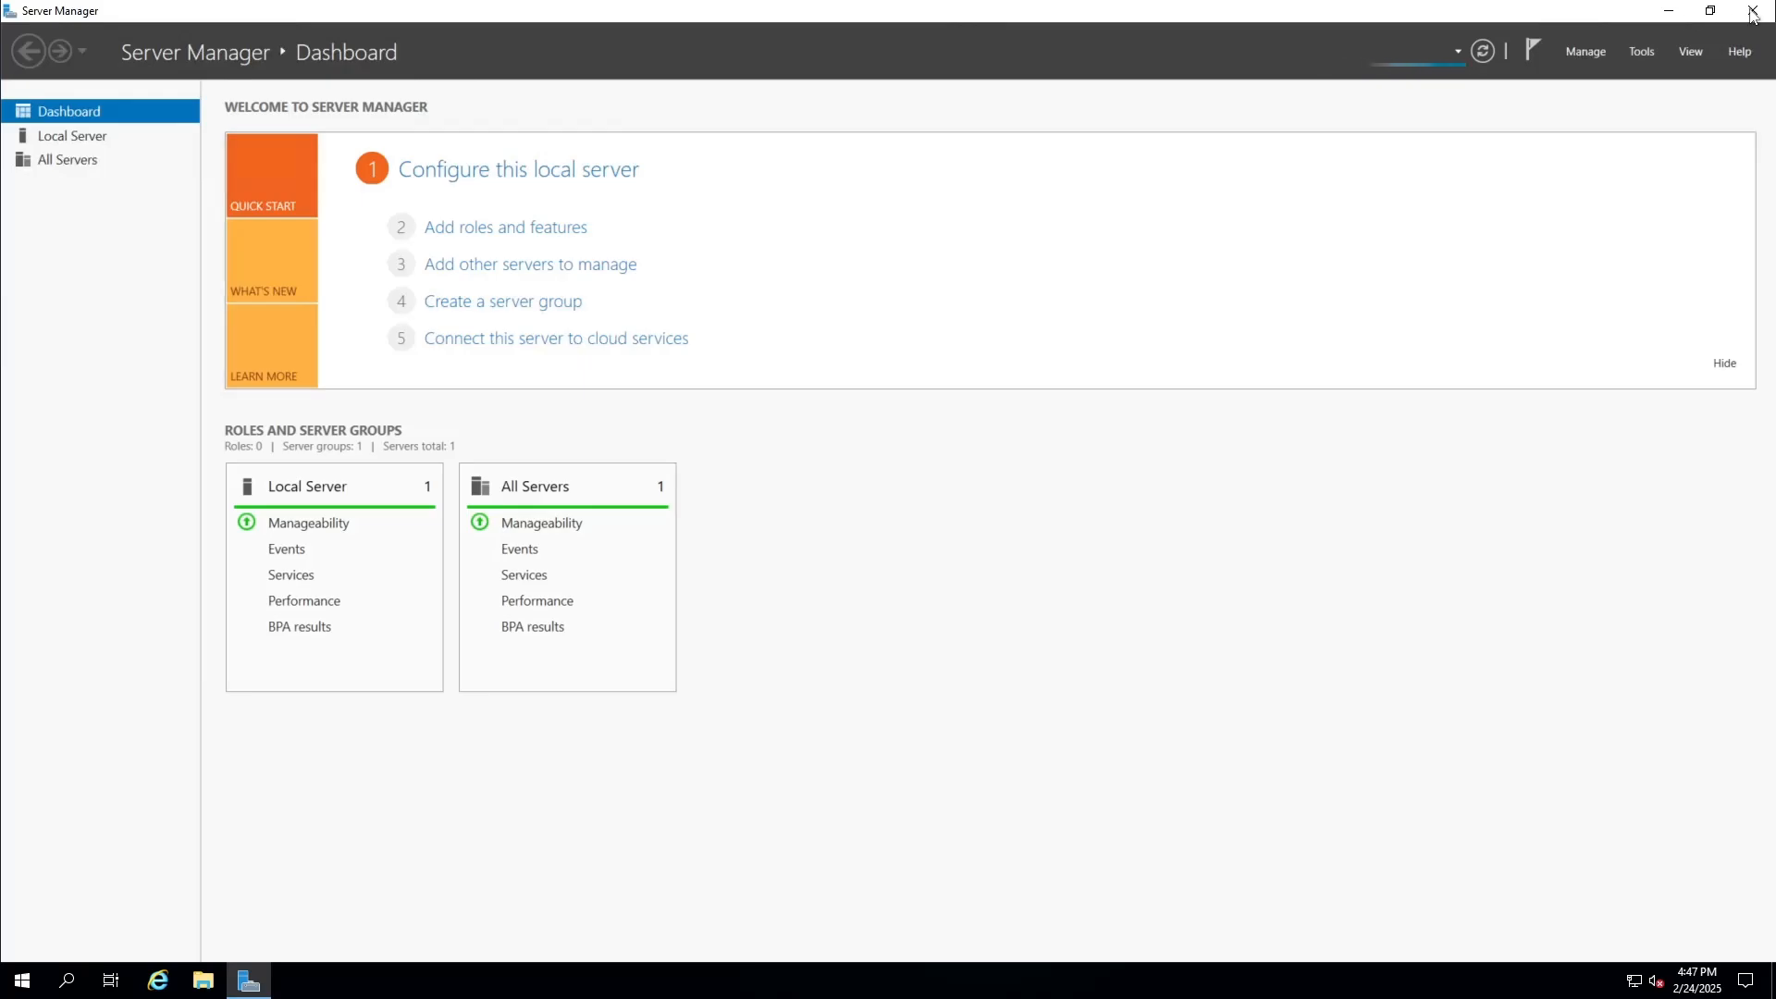
key(alt+F4)
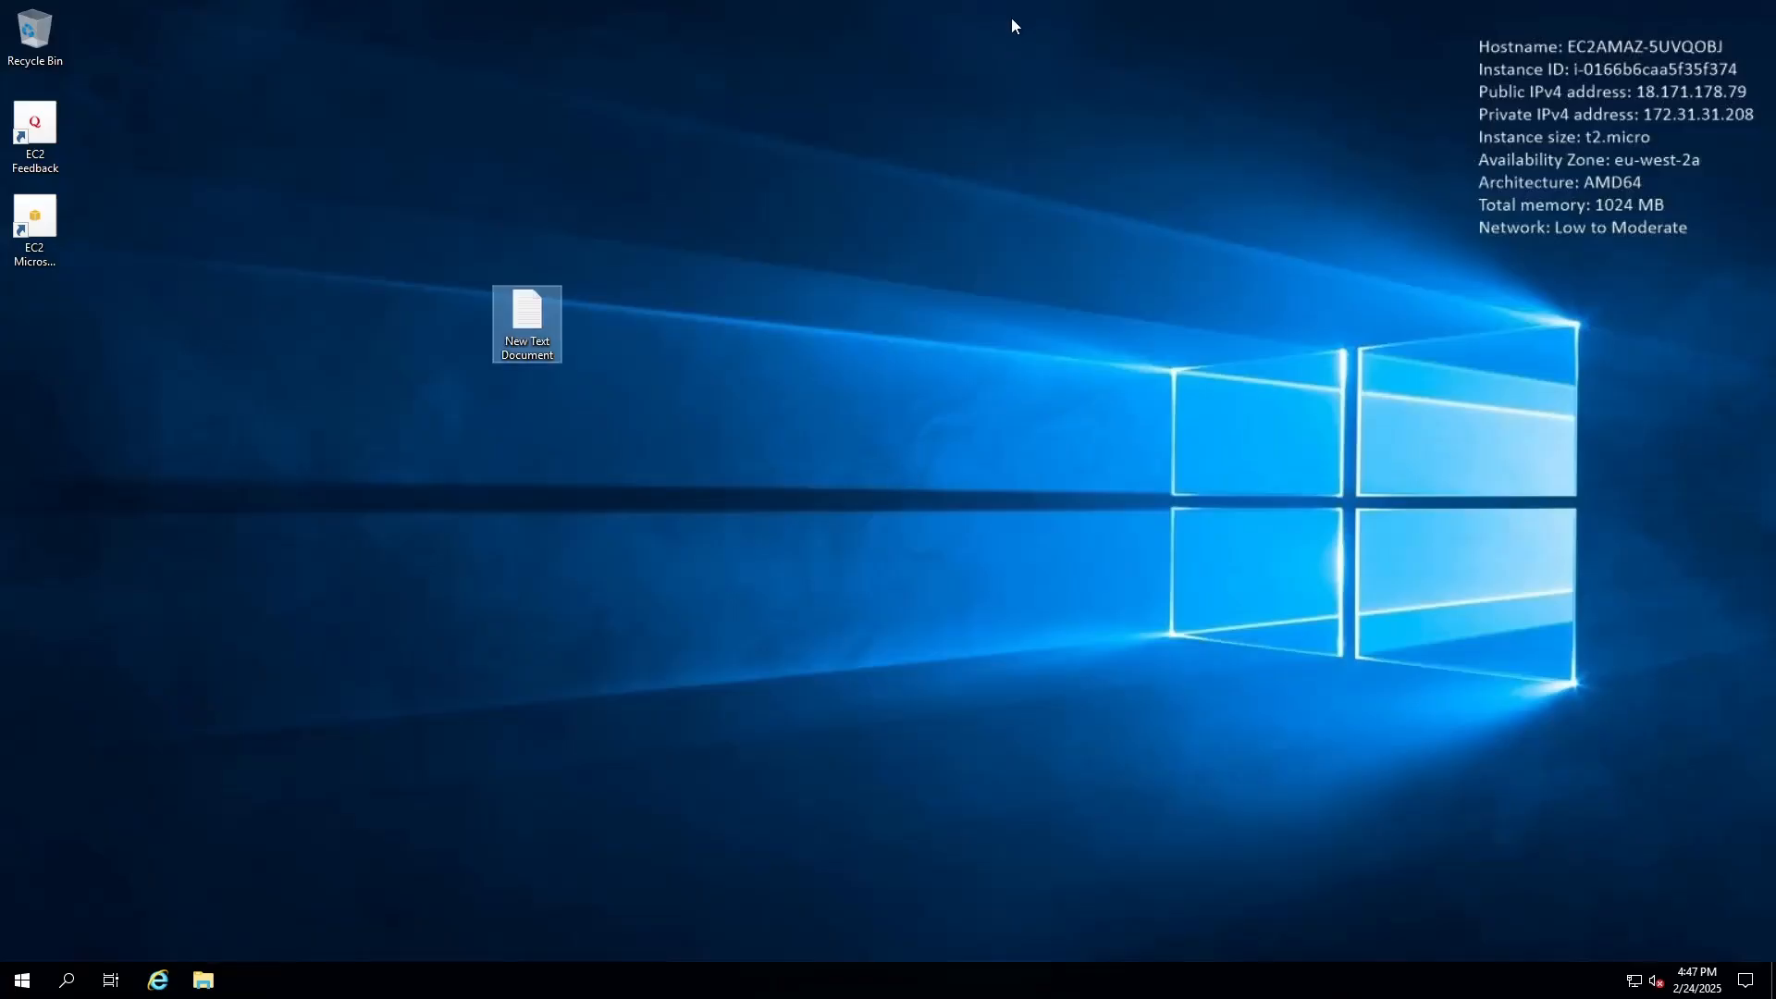
mouse_move(1006, 18)
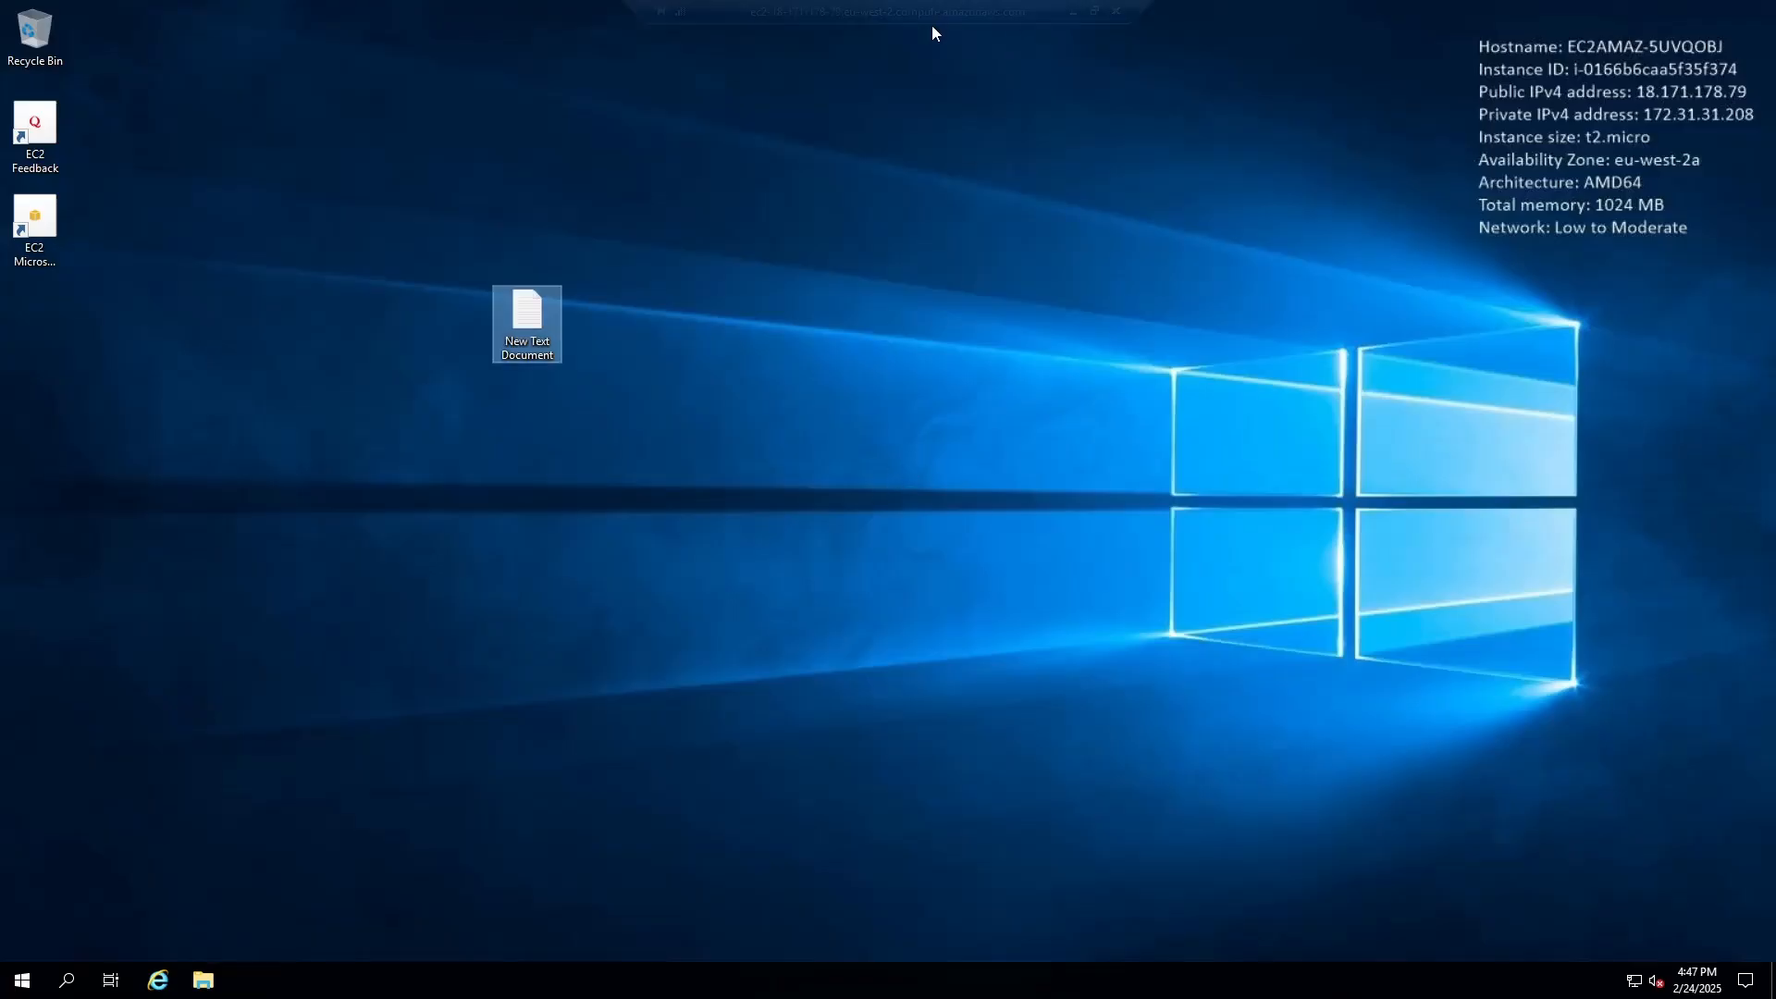
click(1115, 11)
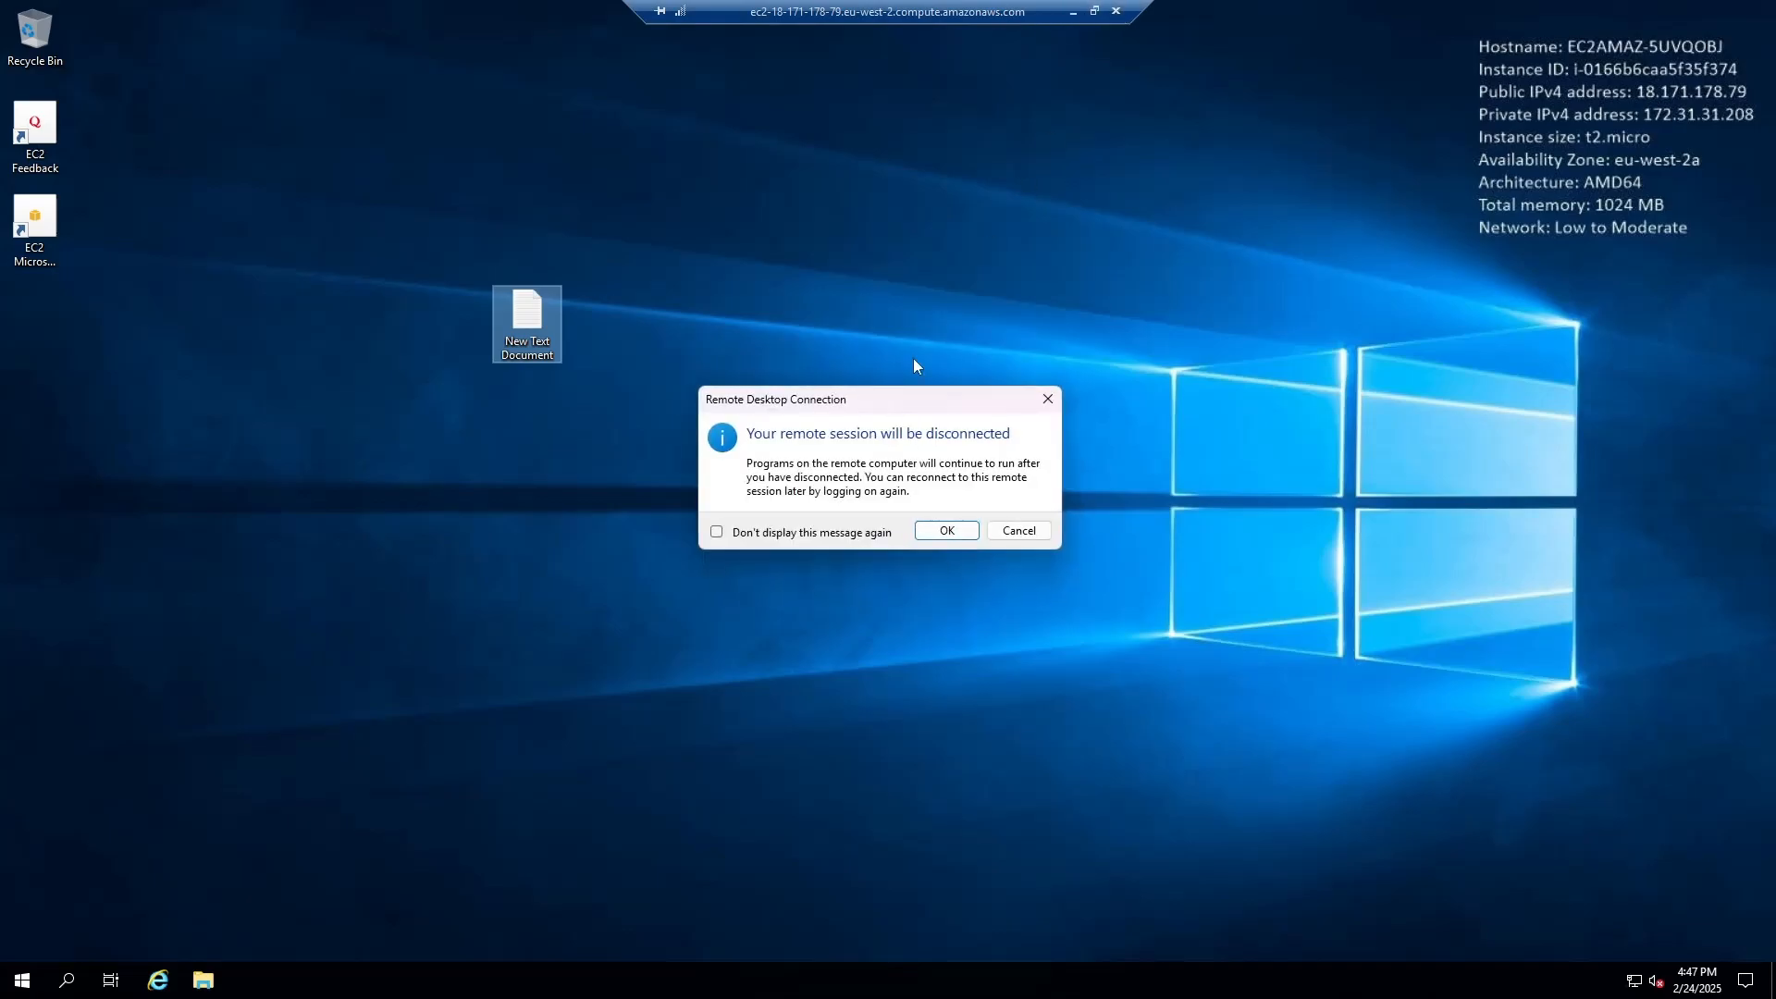
click(945, 532)
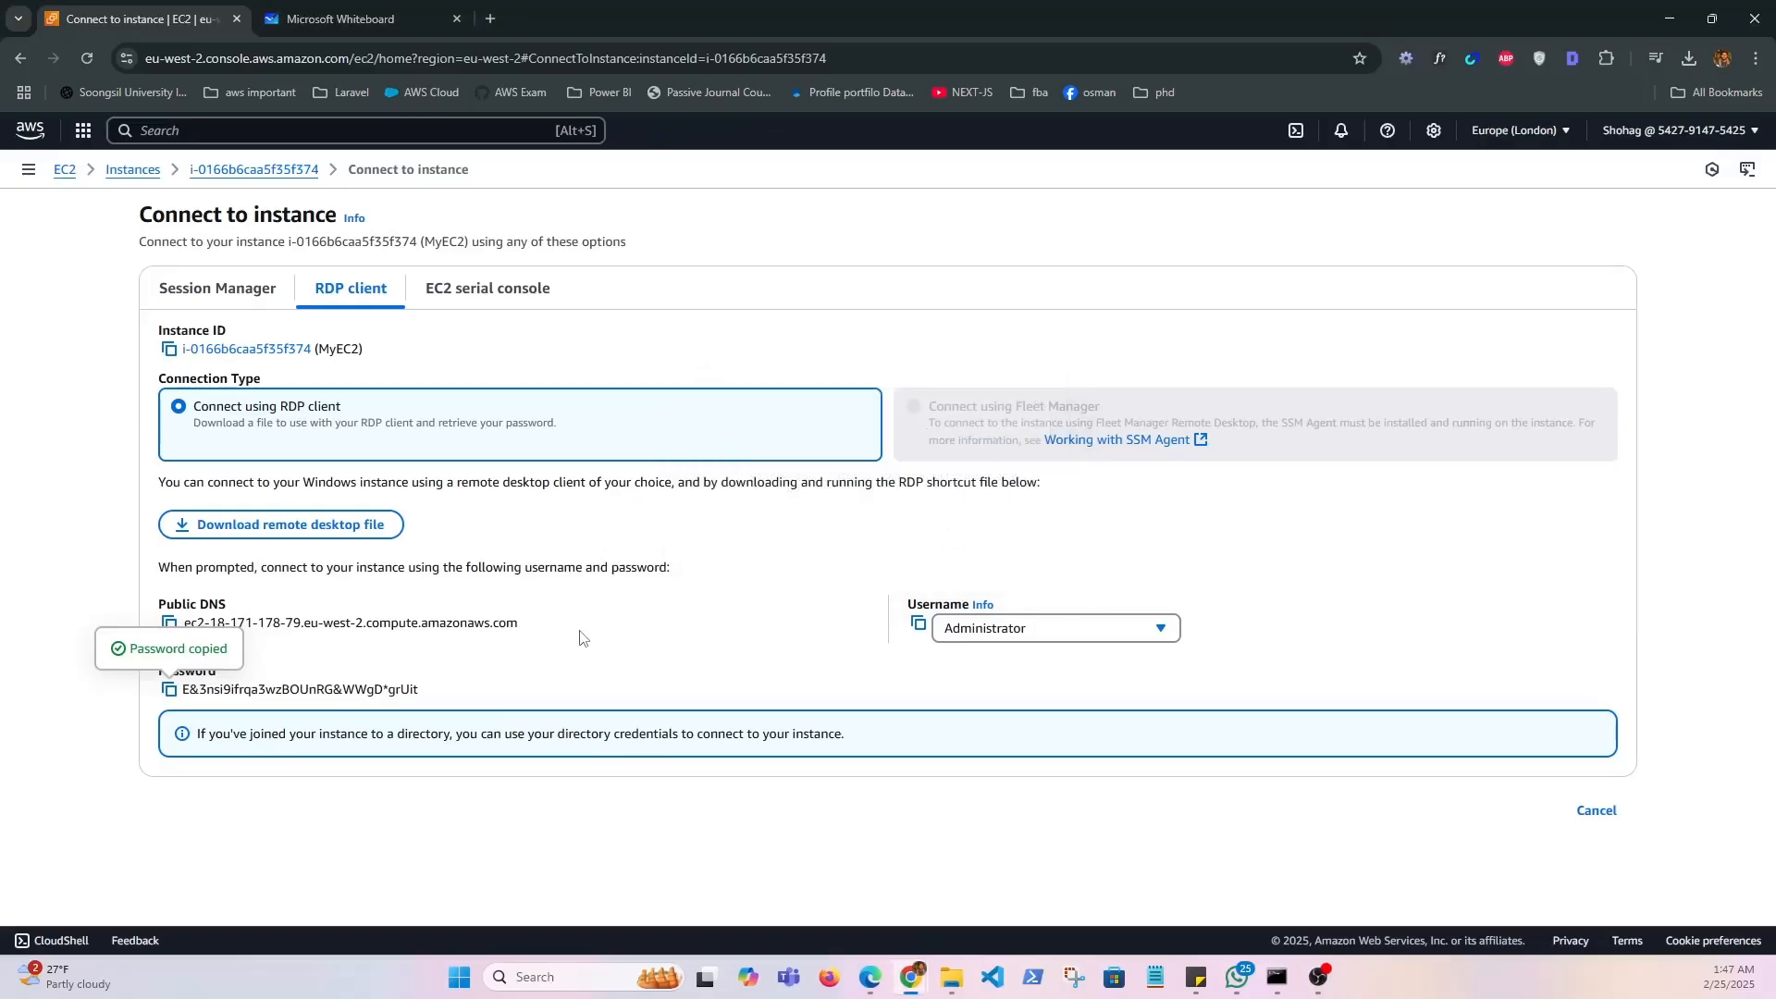
Review the RDP client connection options for the MyEC2 instance and return to the EC2 dashboard
click(66, 171)
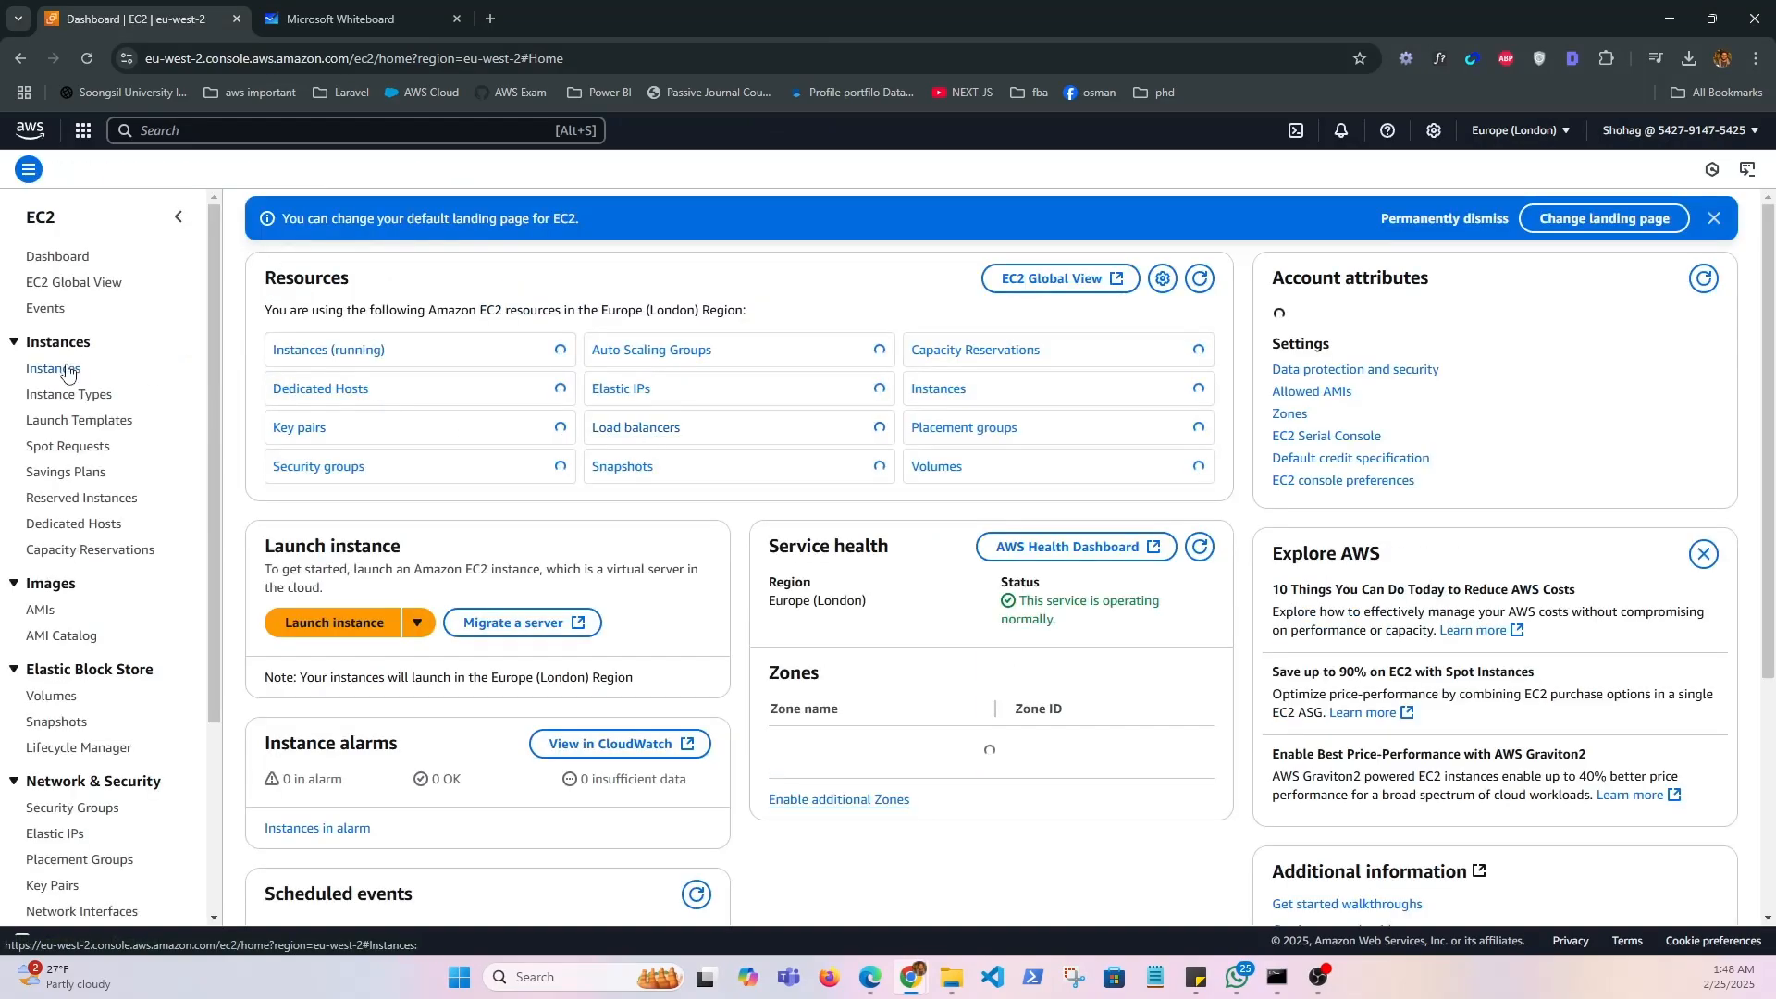
click(61, 368)
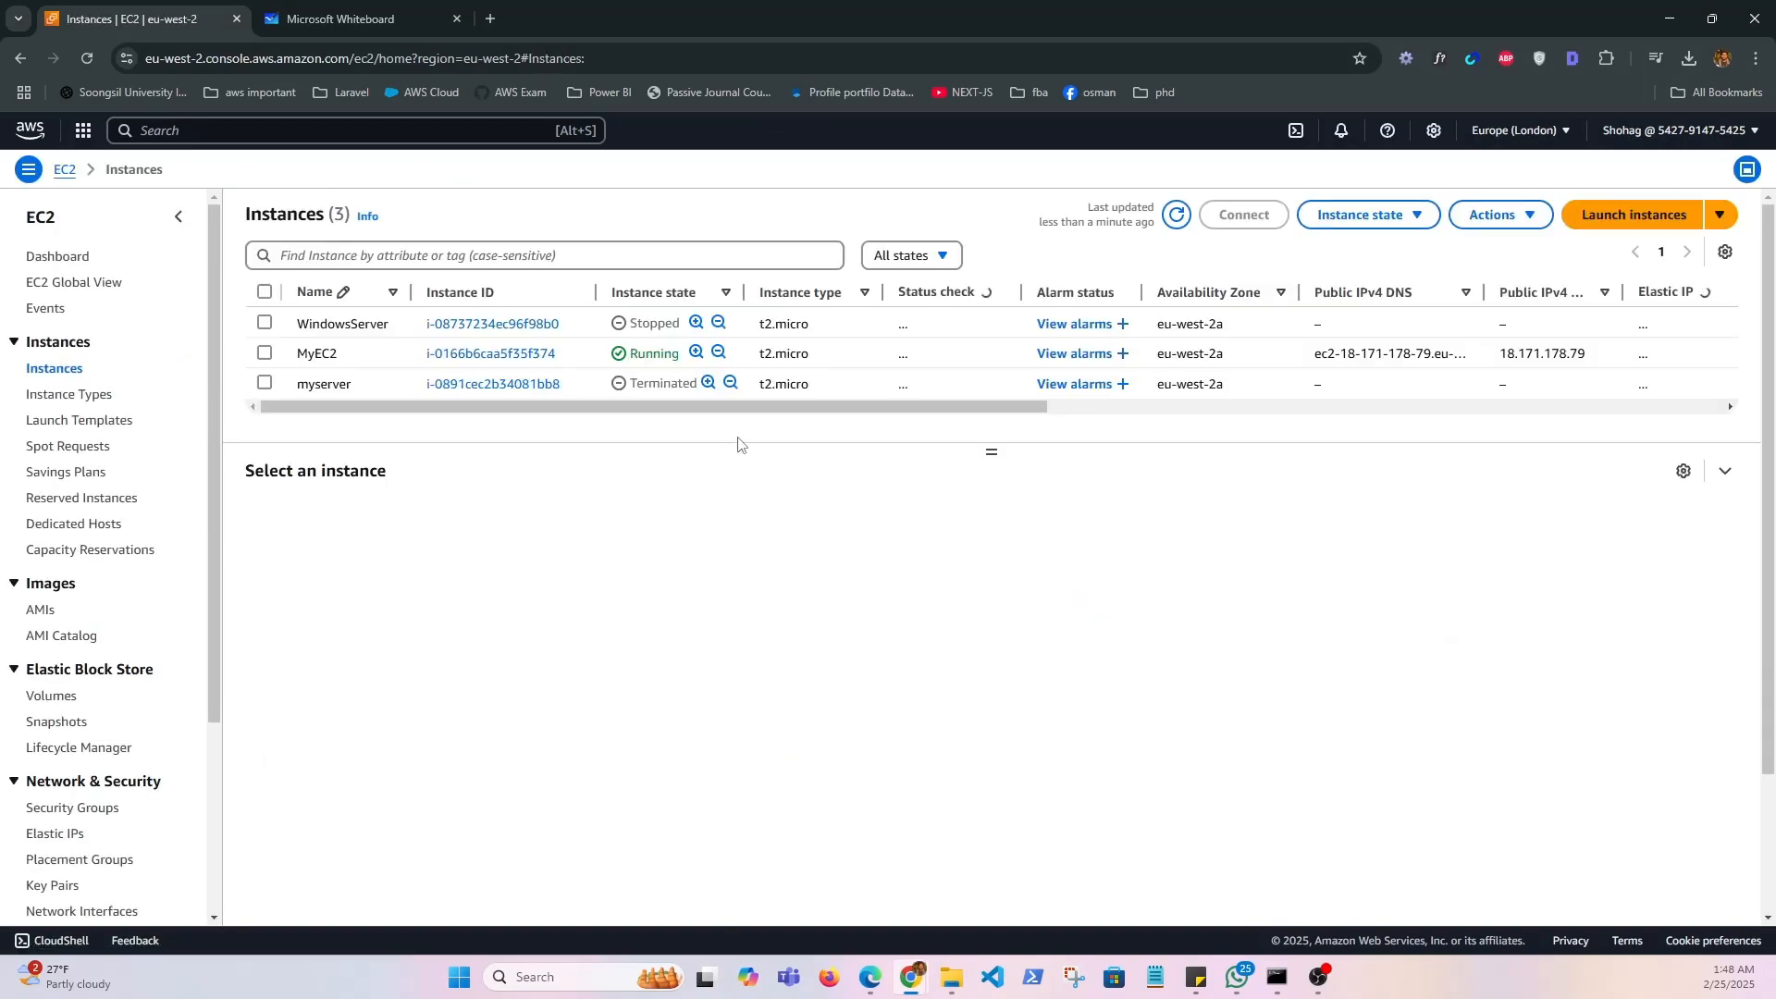
click(264, 354)
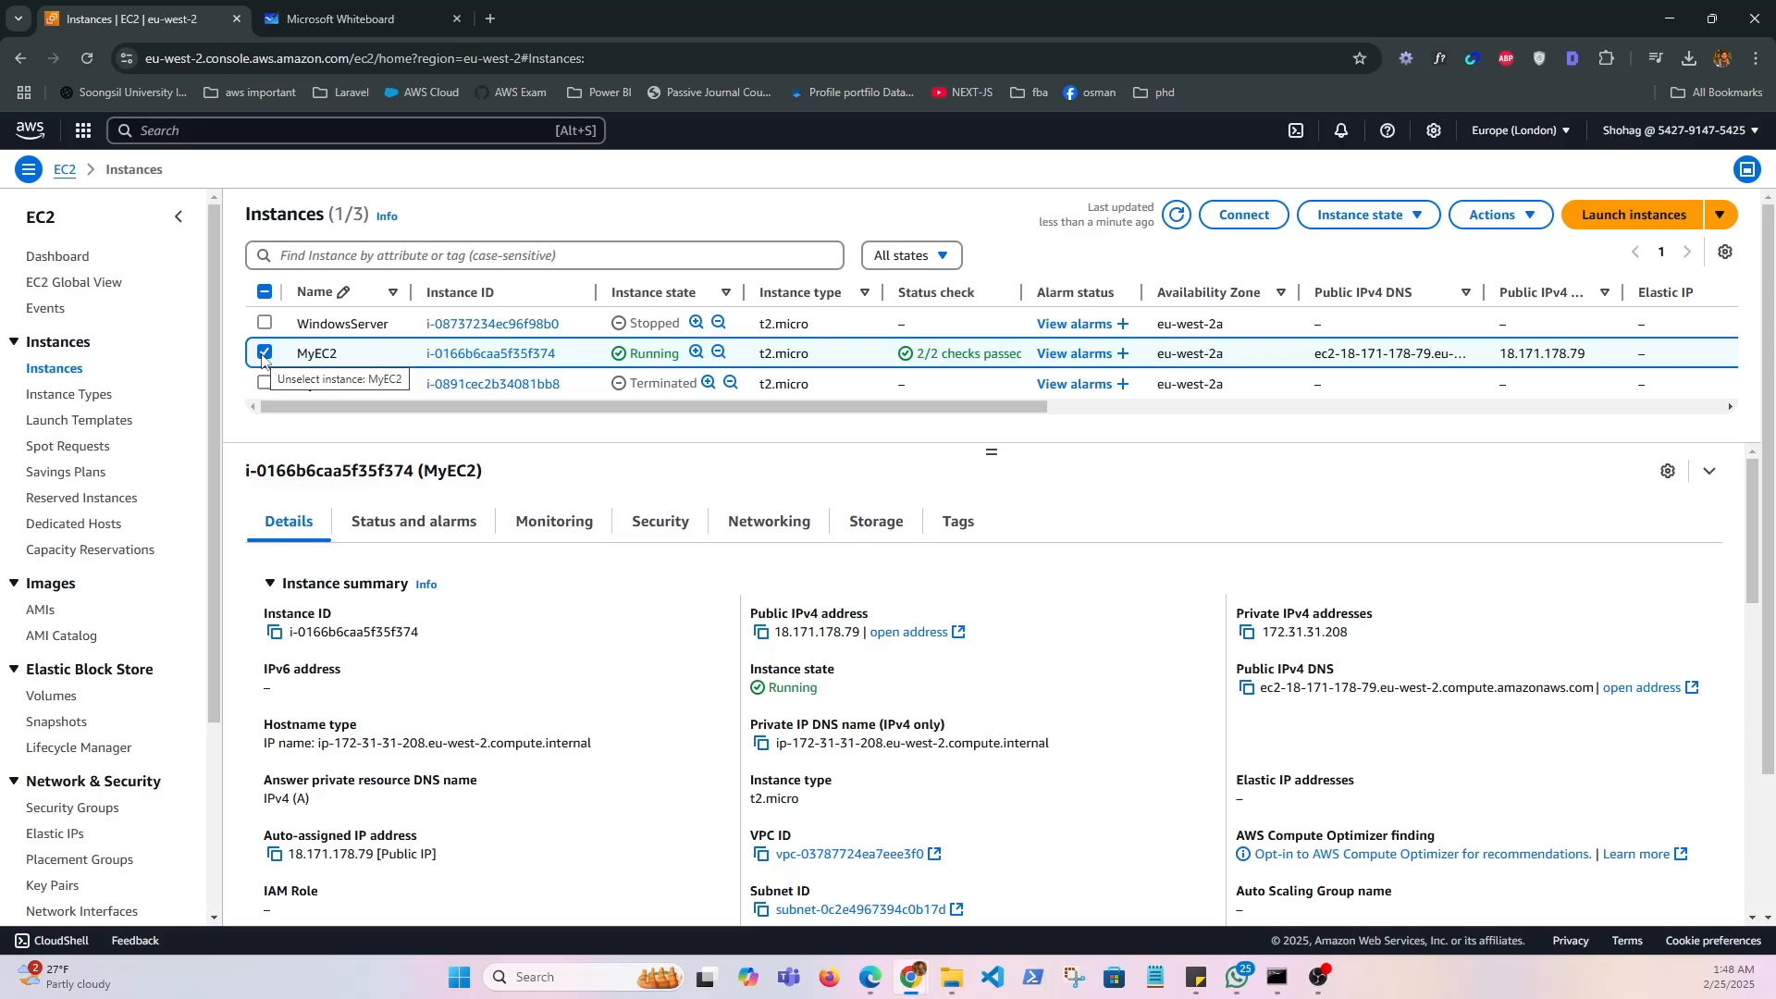
click(1232, 226)
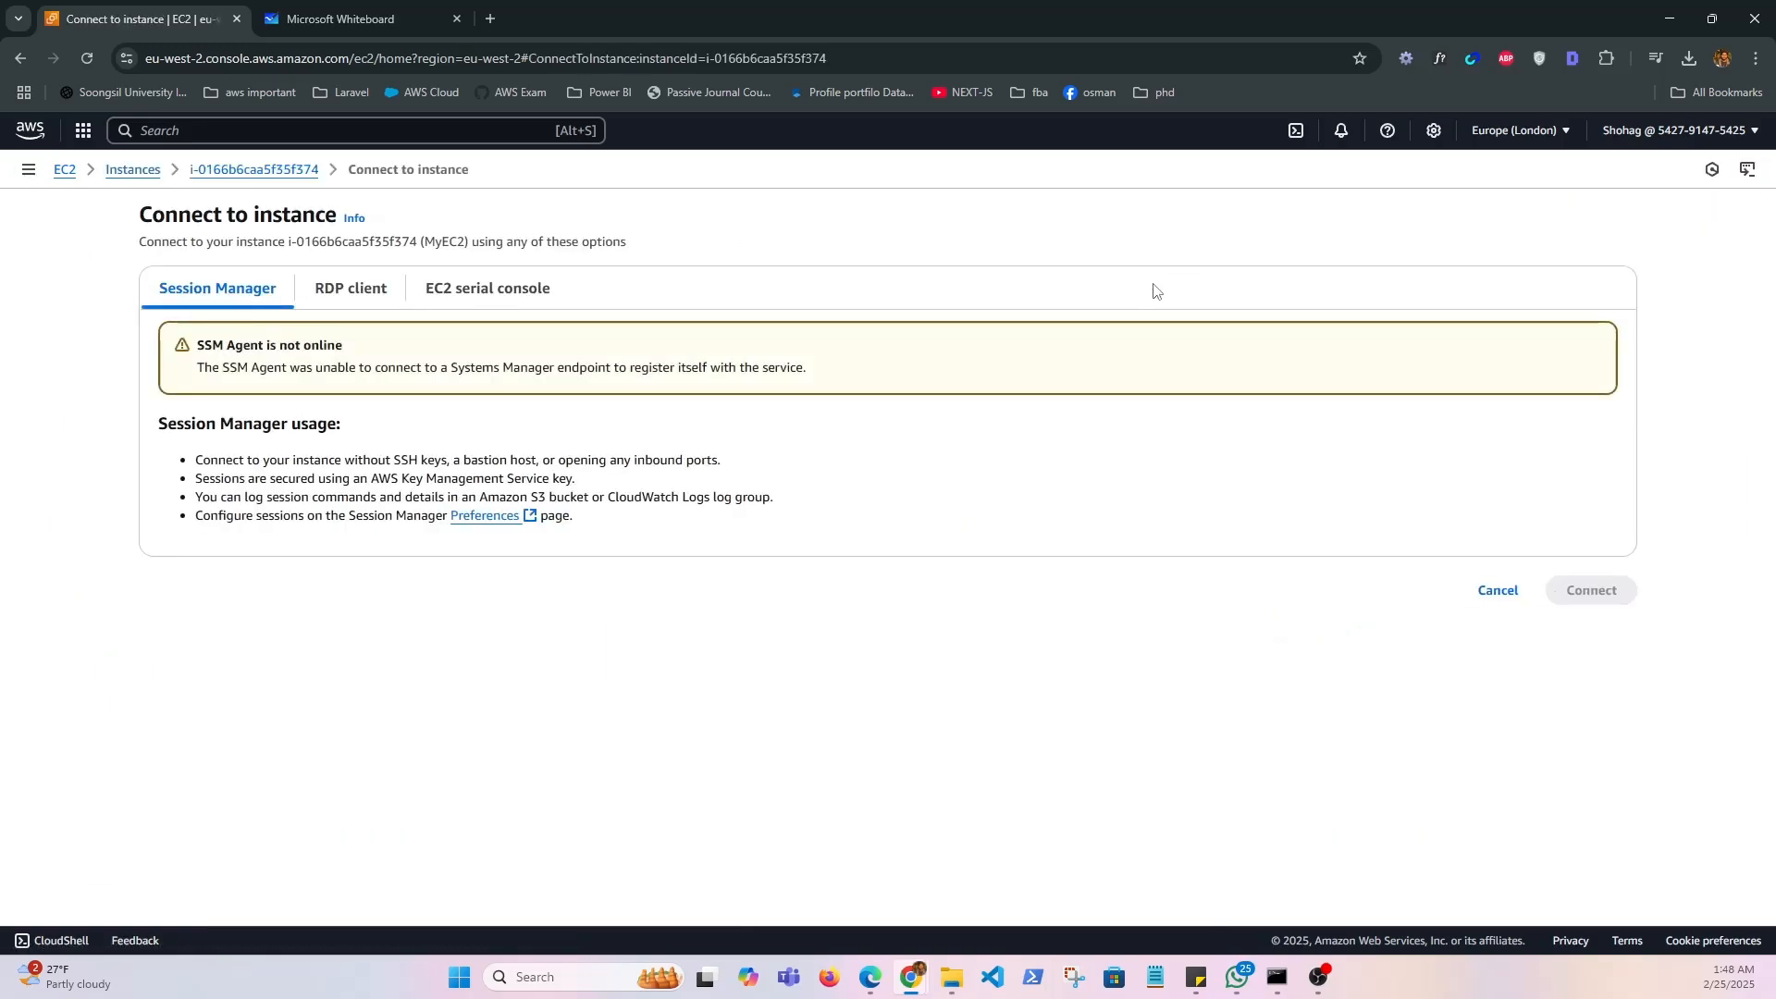
click(331, 308)
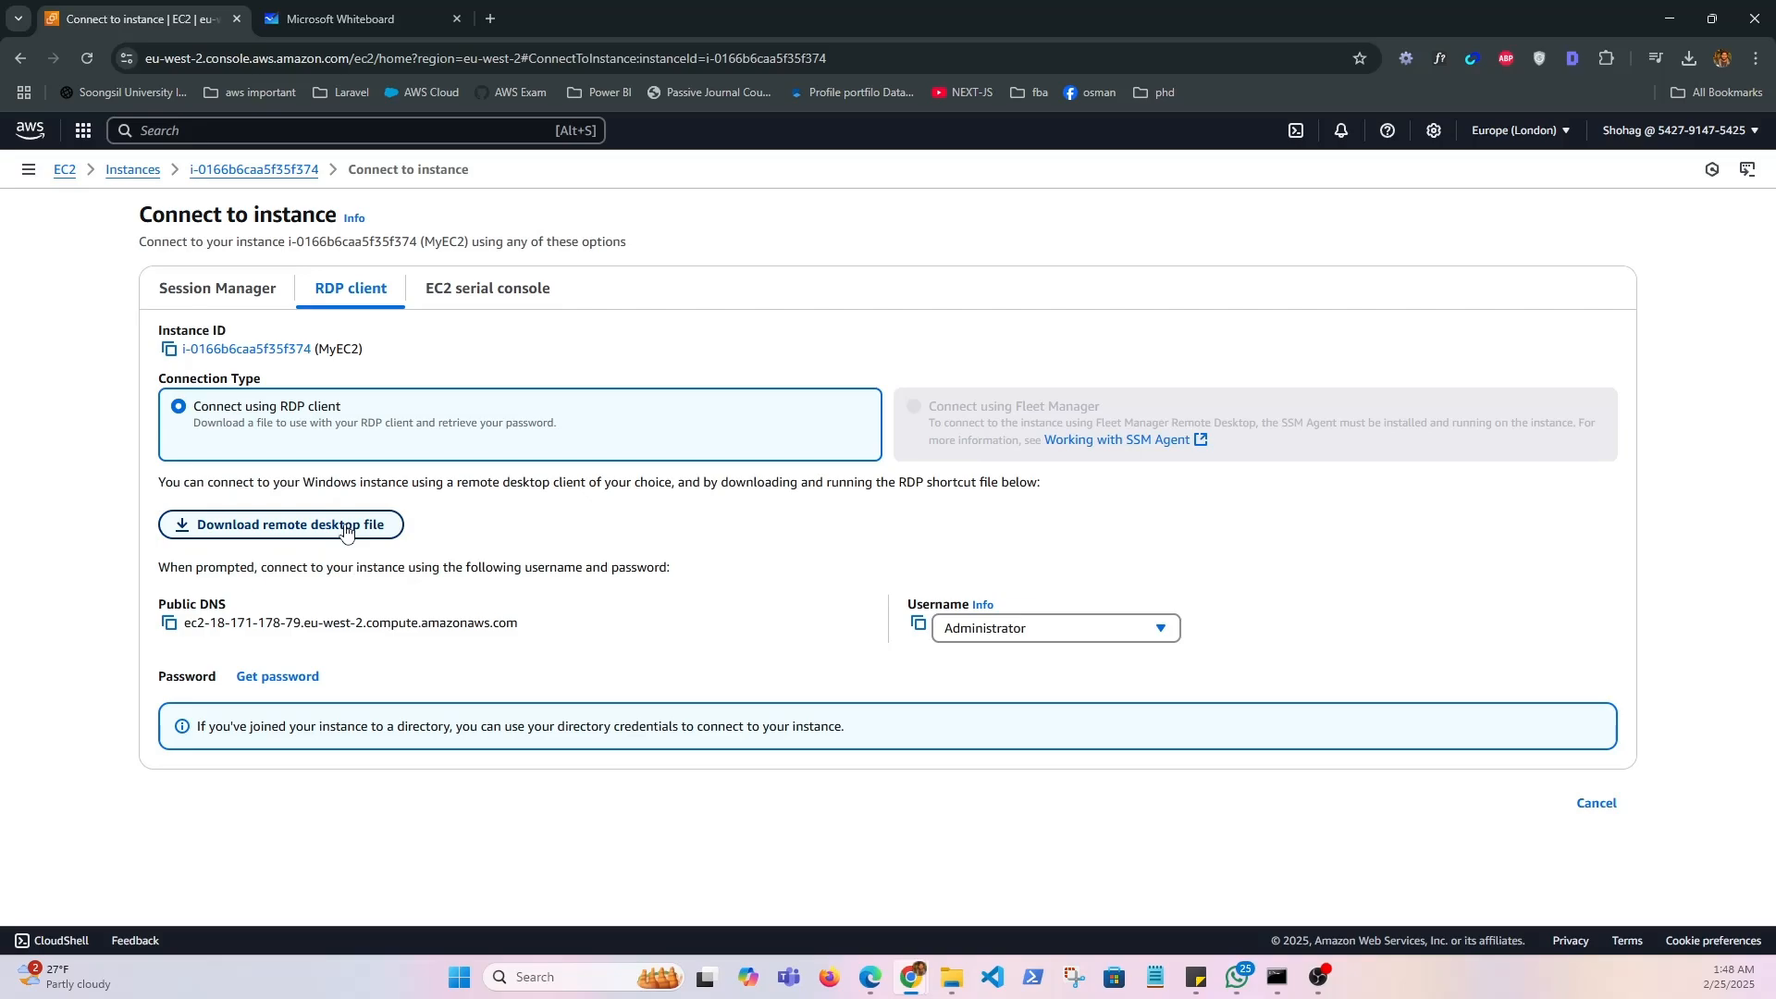
click(63, 169)
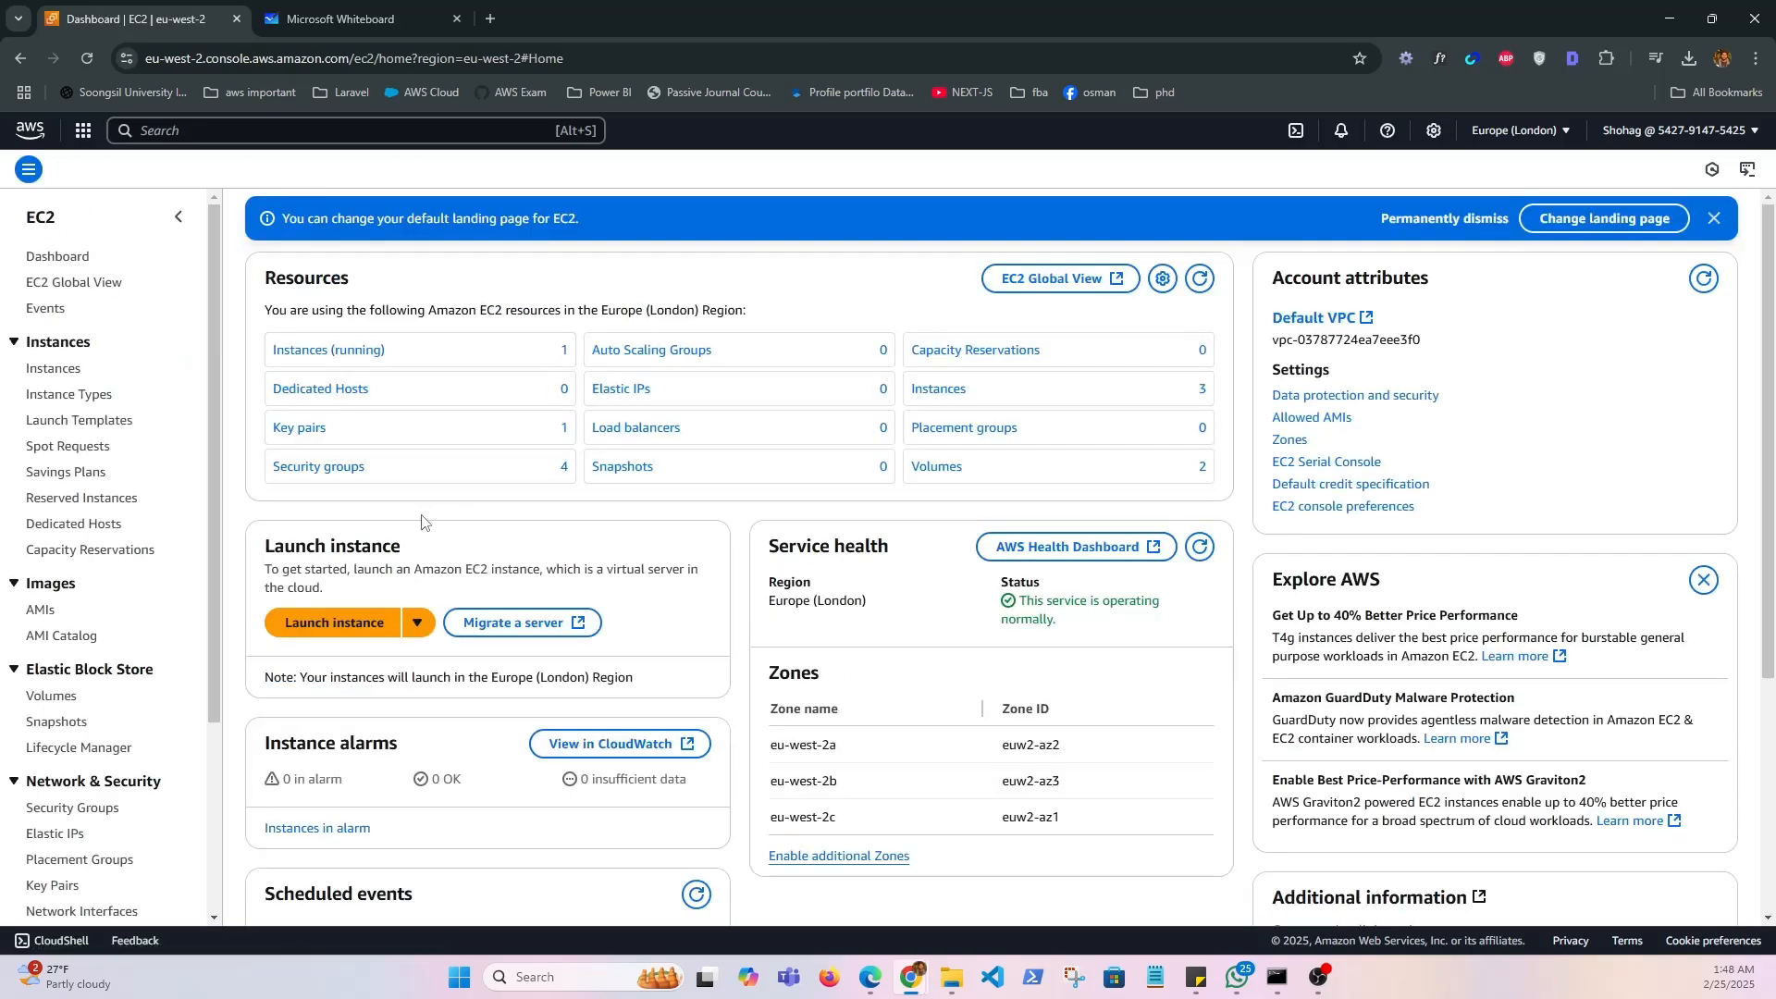
Launch the downloaded MyEC2.rdp file, accept the unknown publisher, and connect as Administrator with the new account password
click(1687, 57)
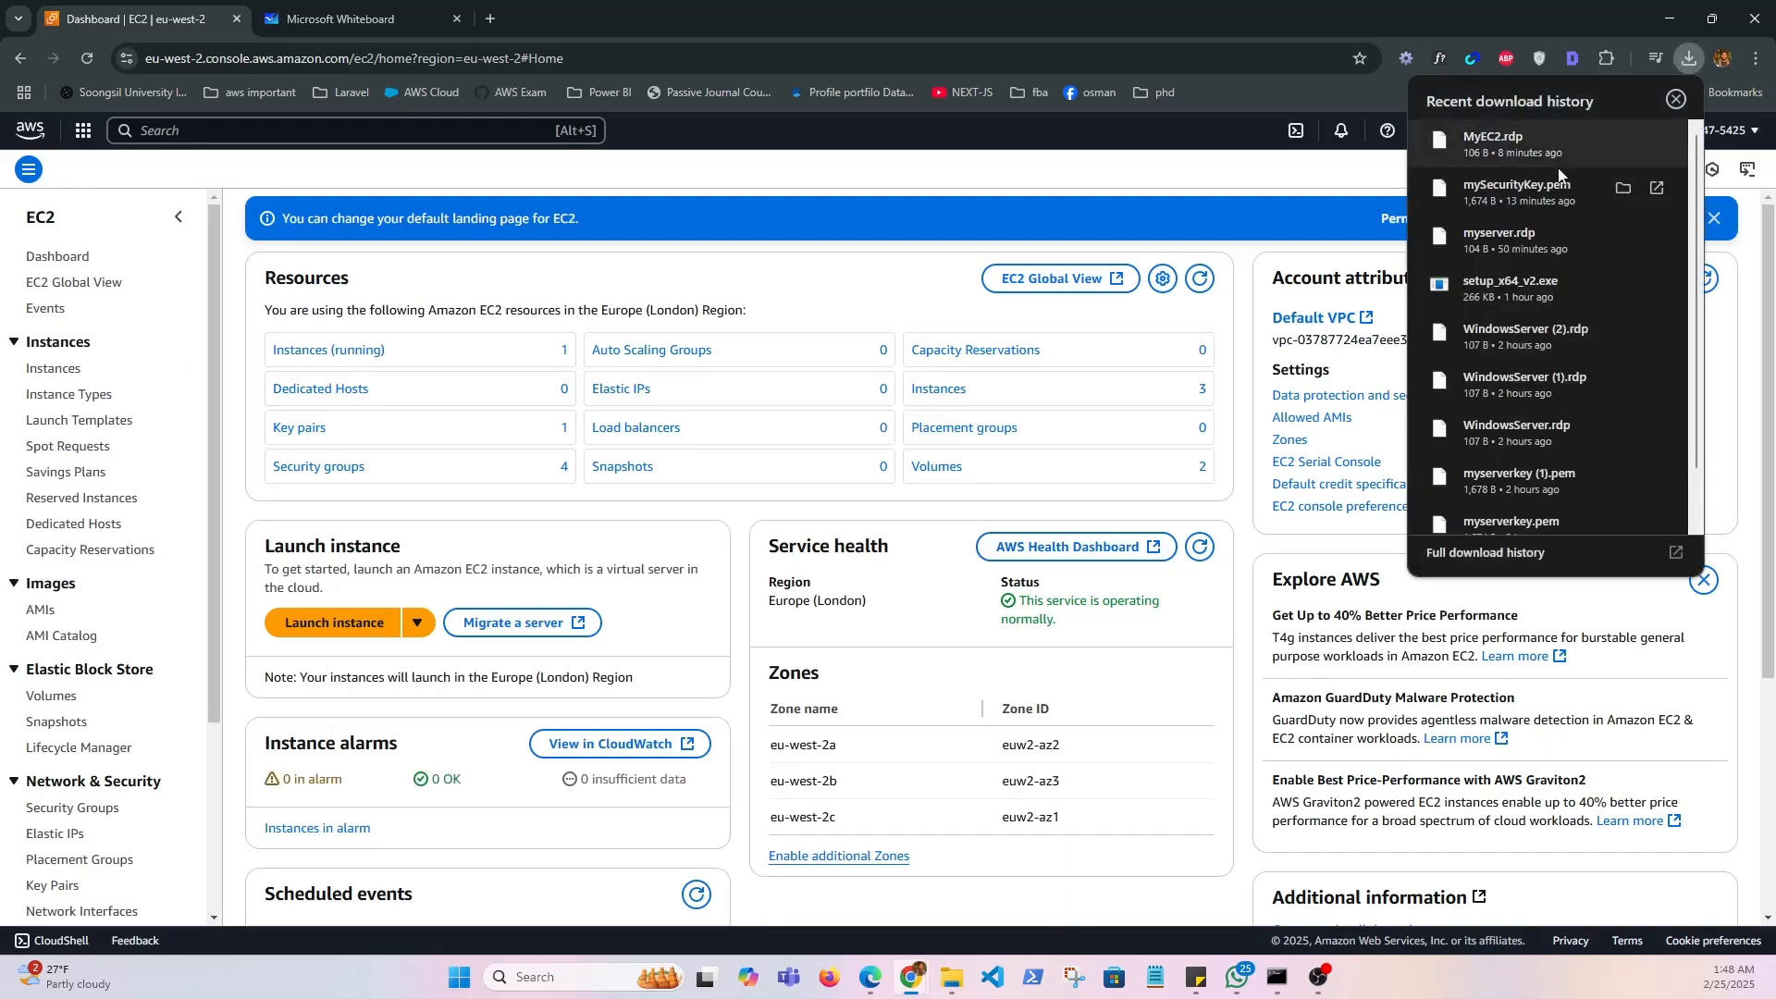
click(1513, 153)
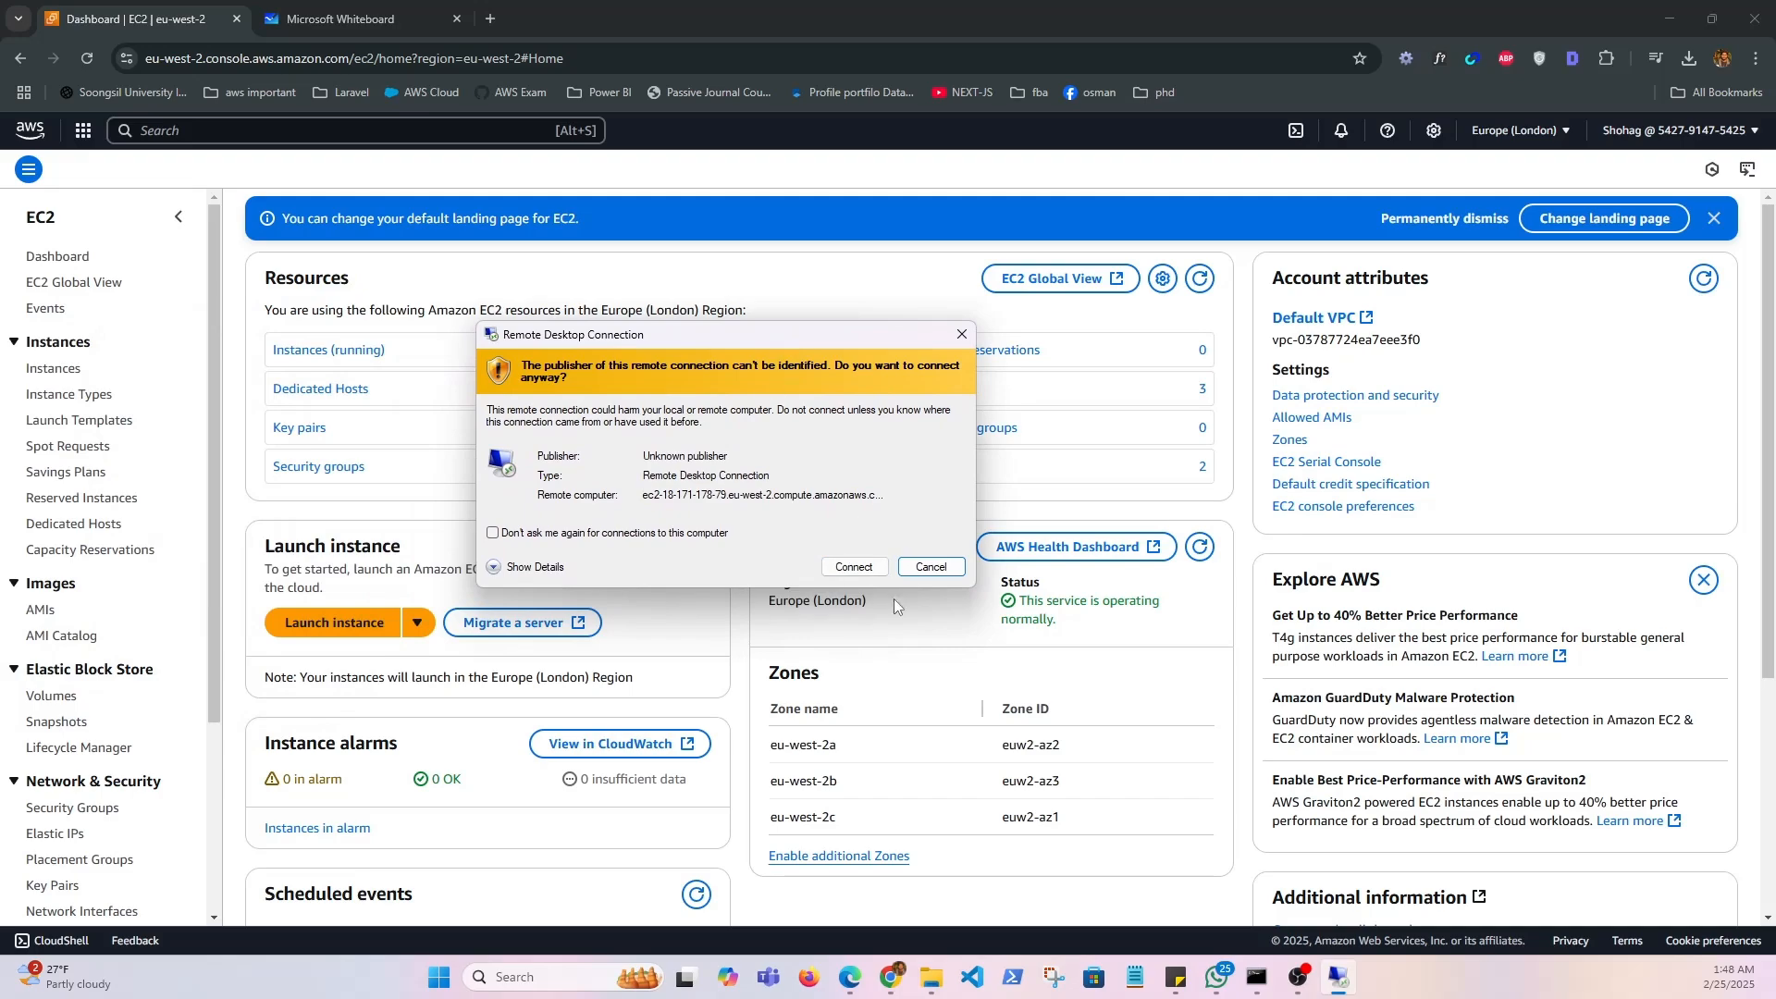
click(852, 567)
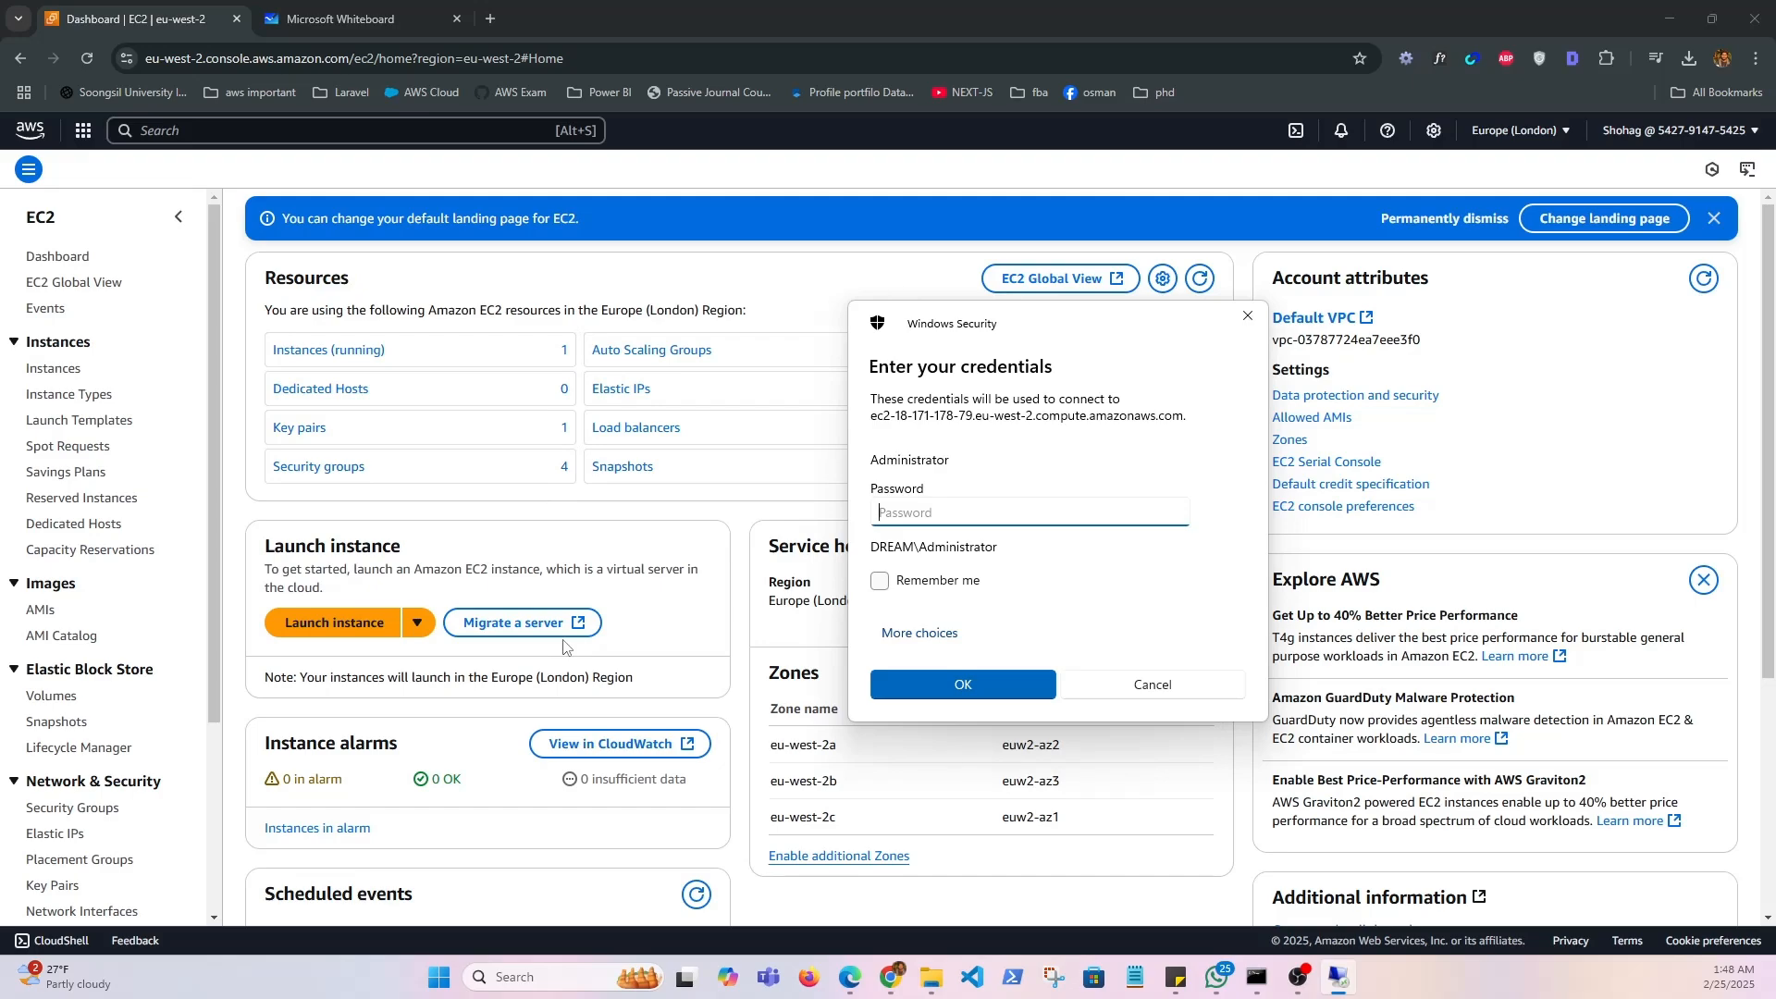
text(••••••••••)
key(Return)
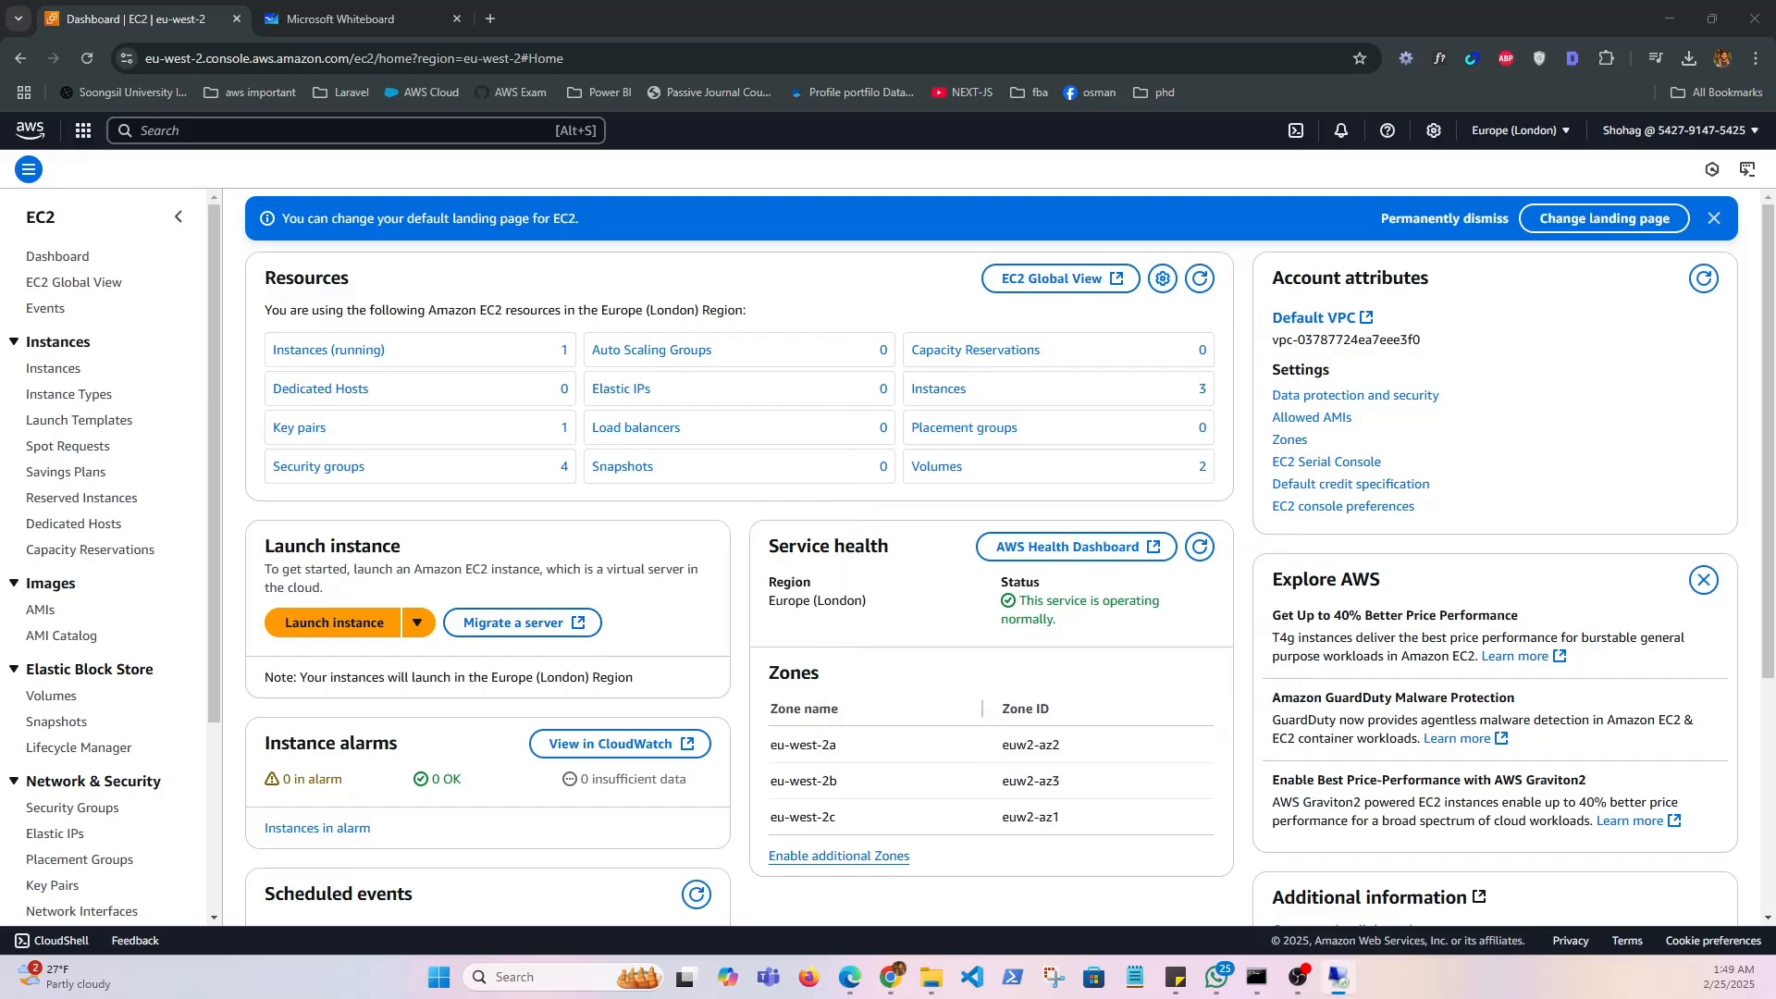
click(972, 543)
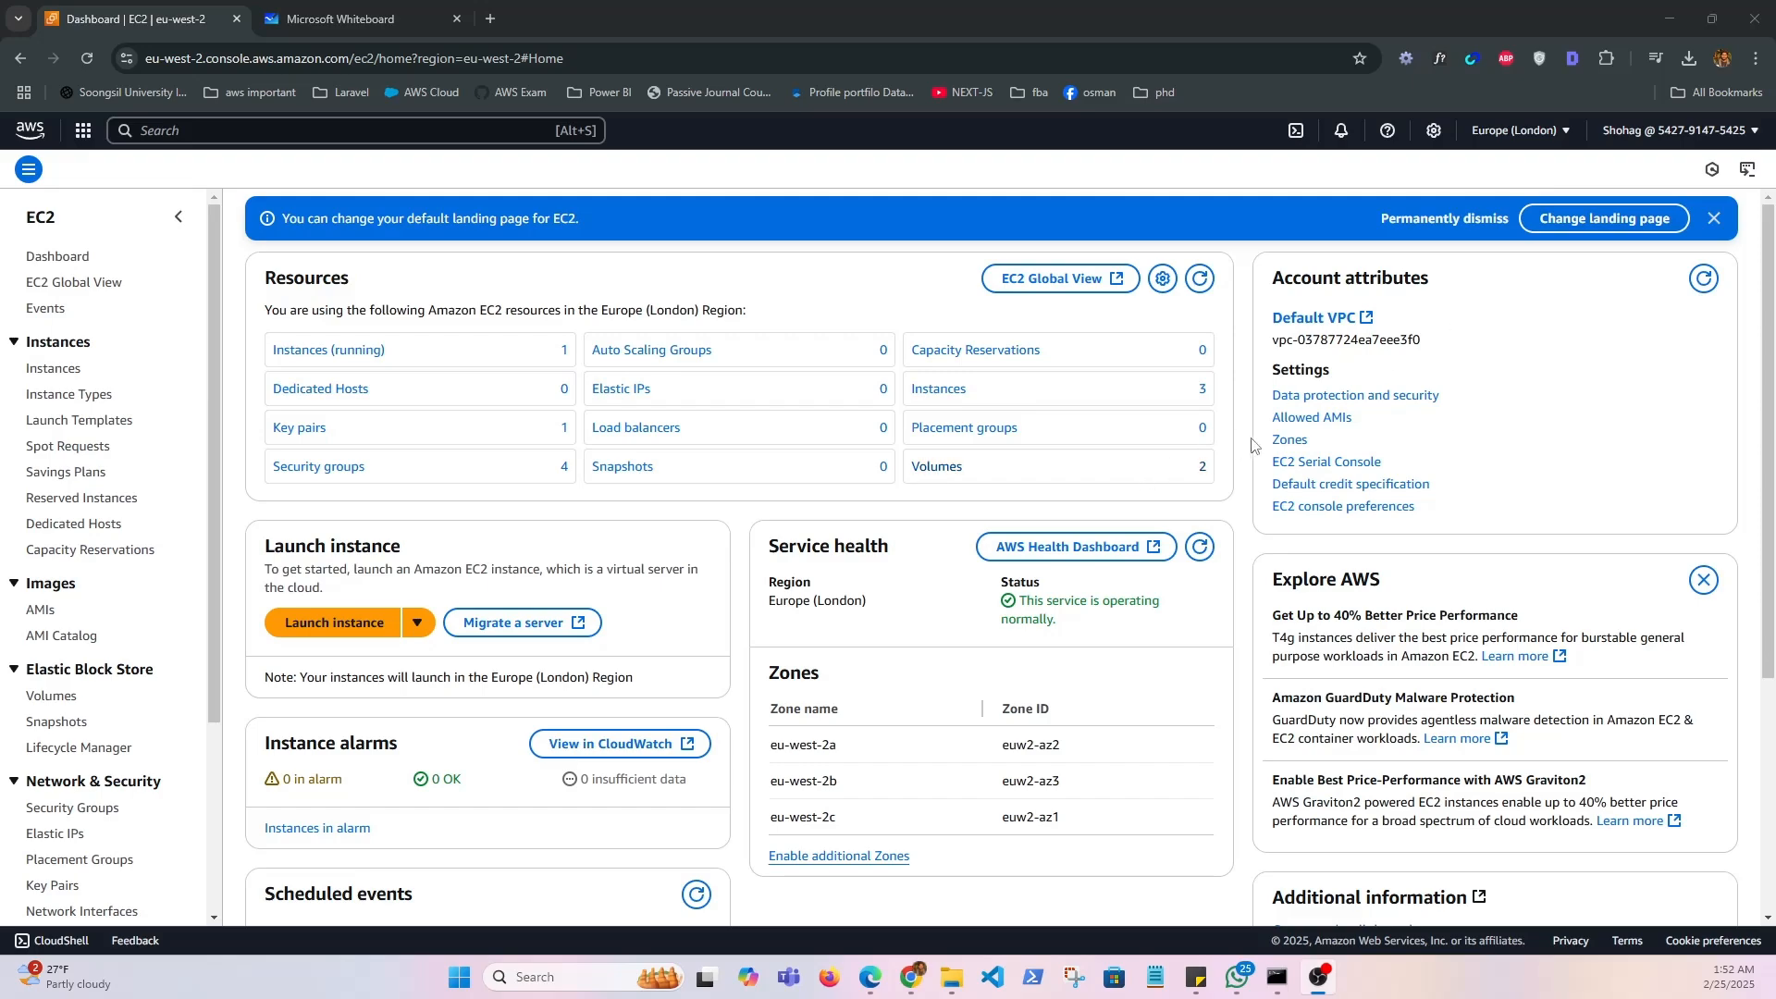
Bring the Microsoft Learn article on uninstalling and reinstalling Remote Desktop Connection to the front in a maximised browser window
click(1683, 65)
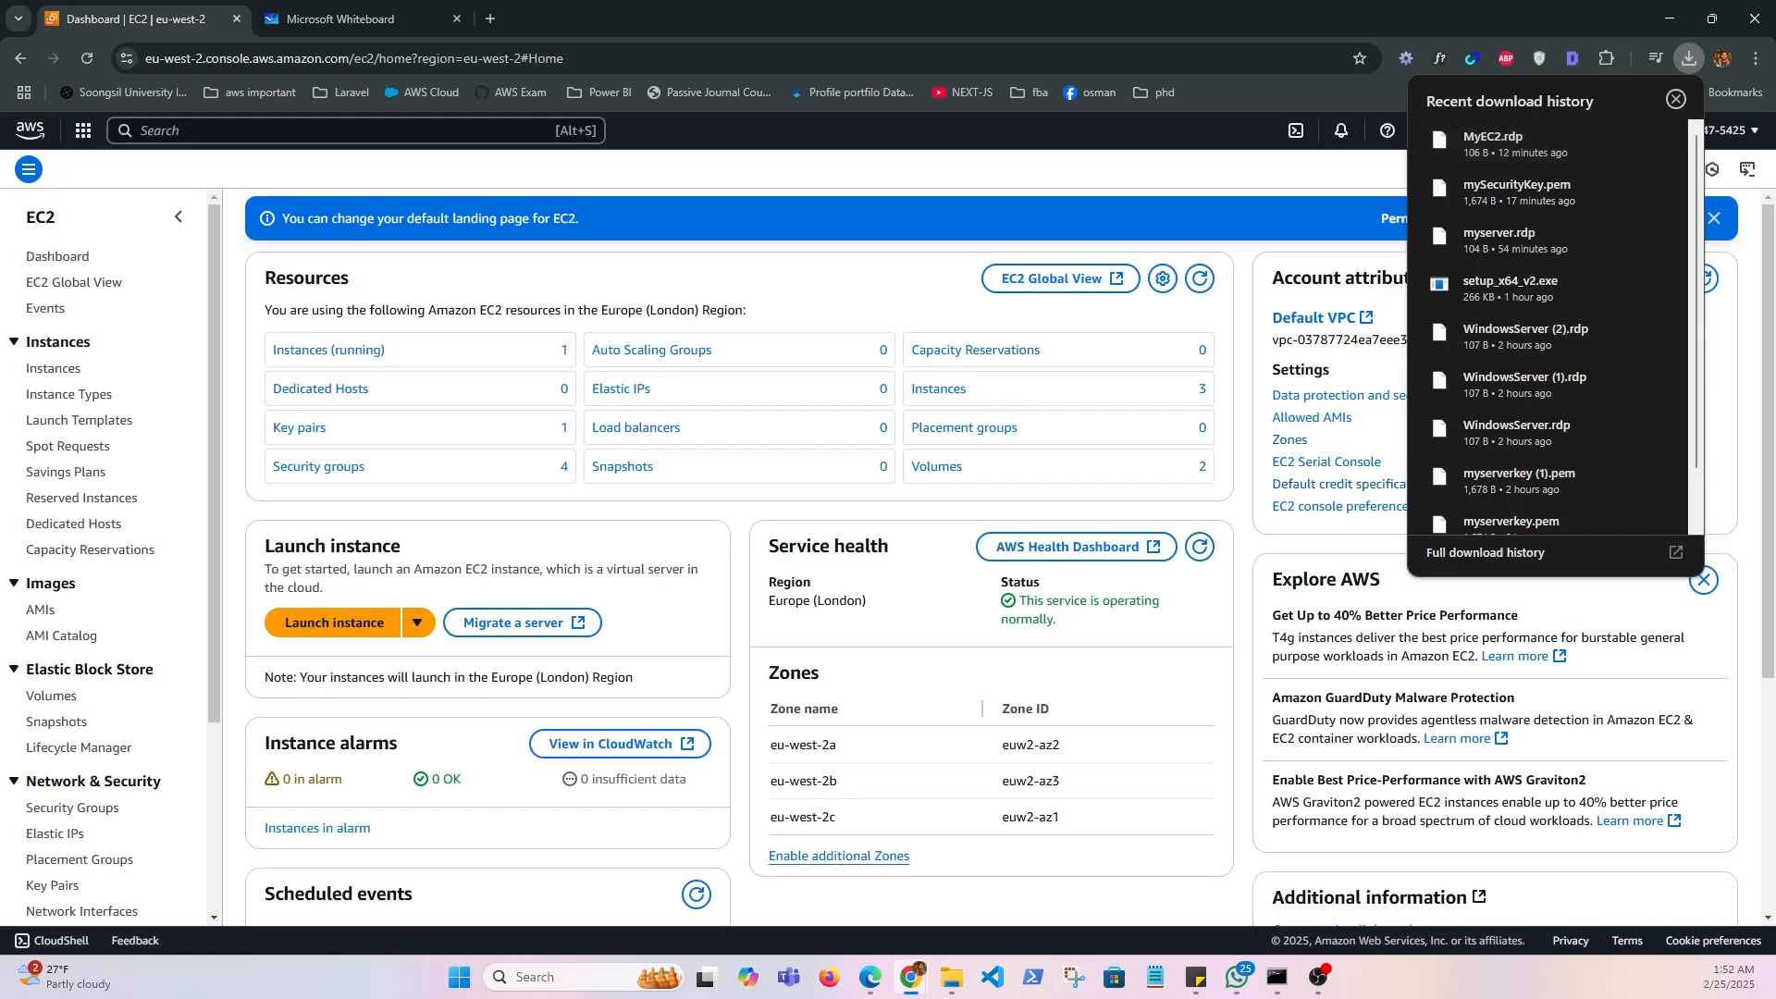
key(super+d)
key(super+d)
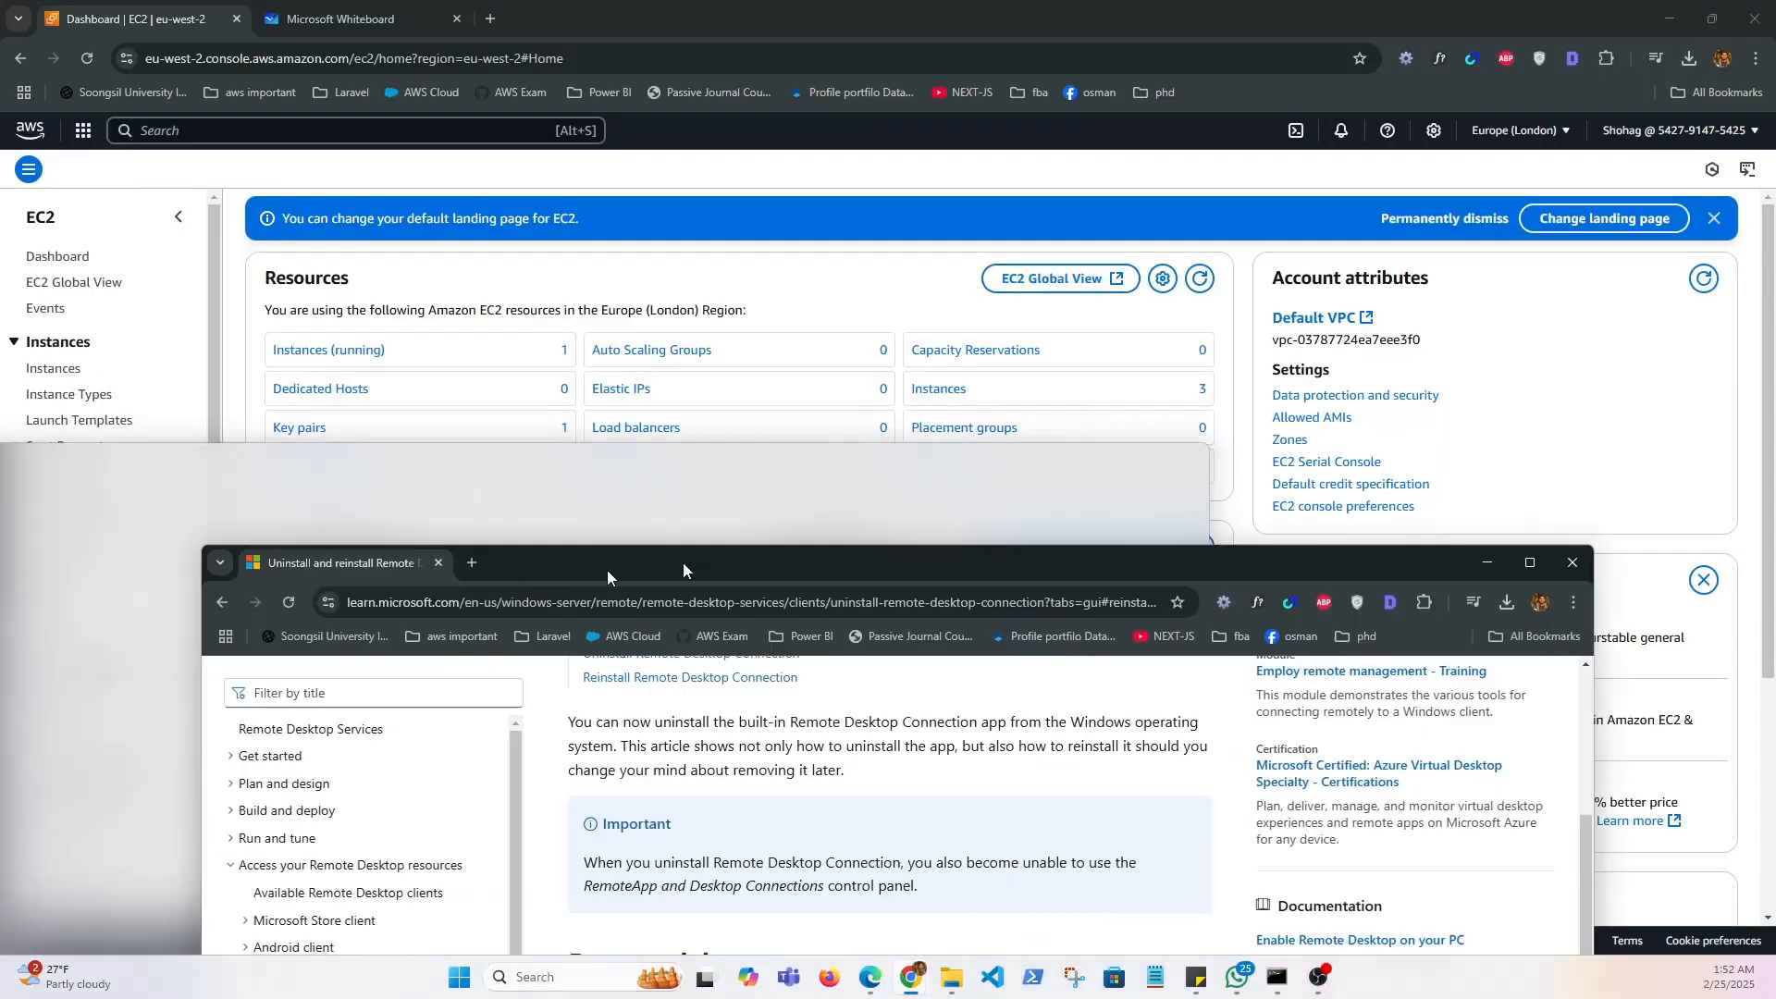
drag(682, 562, 863, 408)
double_click(863, 407)
scroll(727, 516, up, 5)
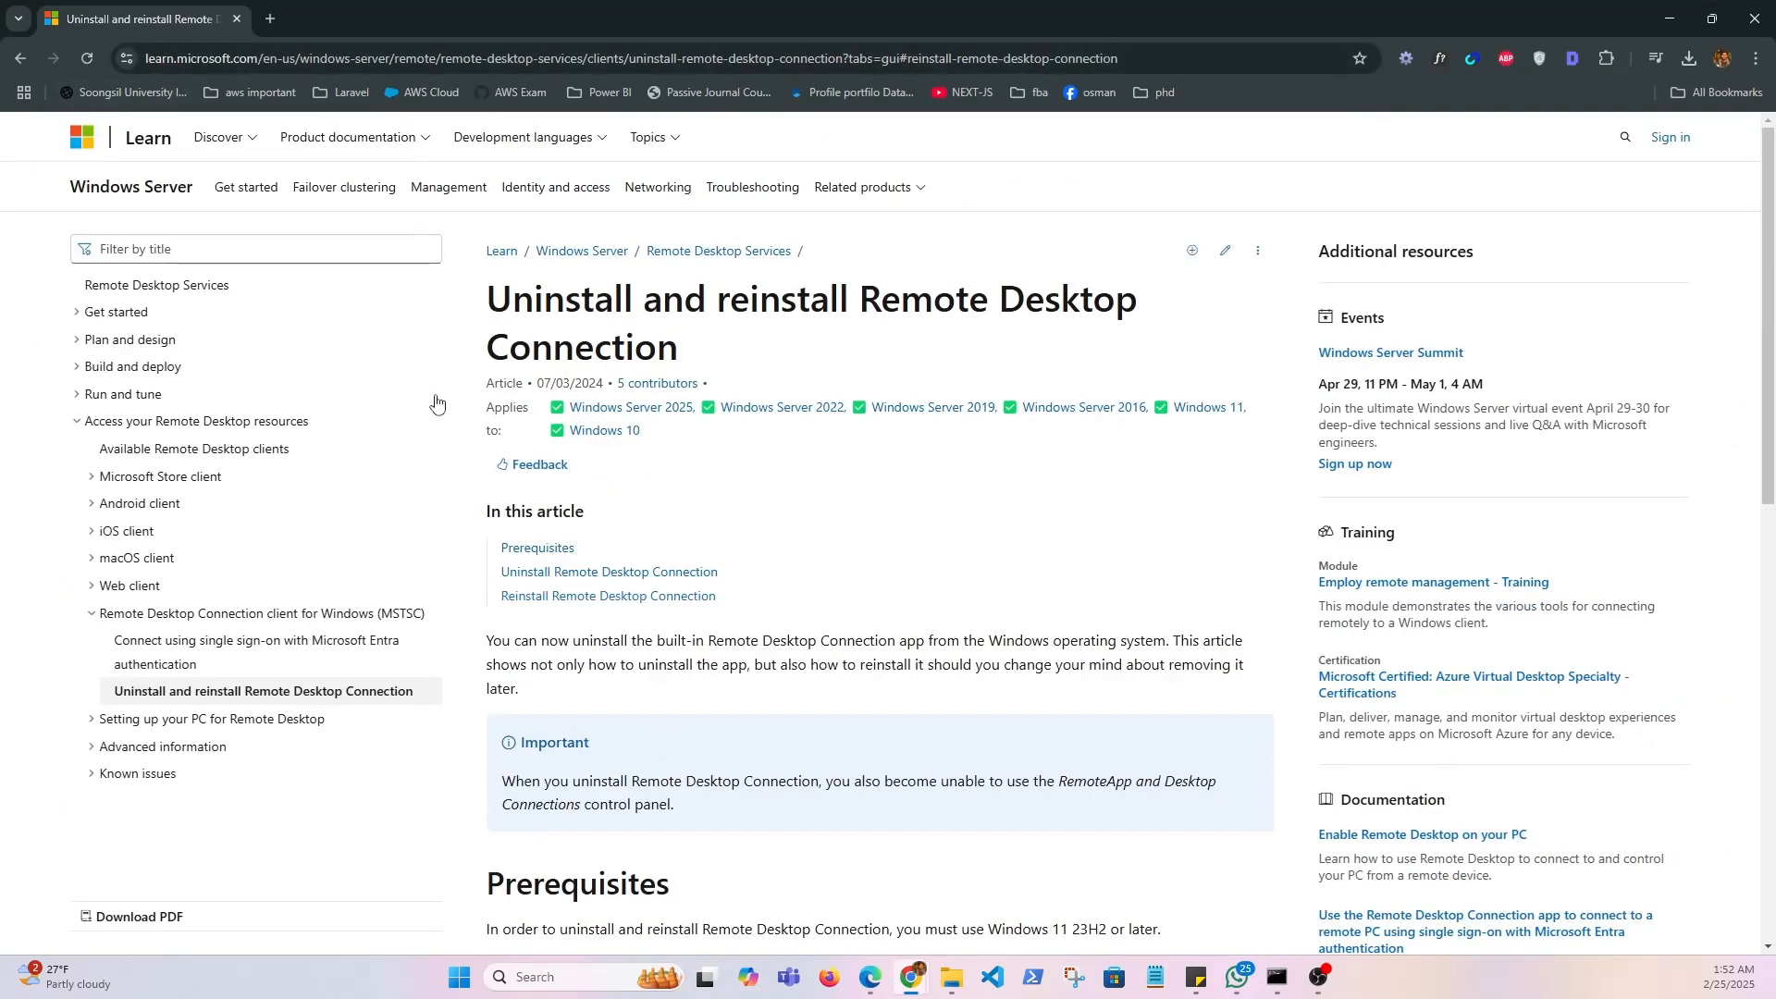
Examine the article's Reinstall Remote Desktop Connection section for installer links and check the recent downloads
scroll(865, 555, down, 5)
scroll(858, 573, up, 2)
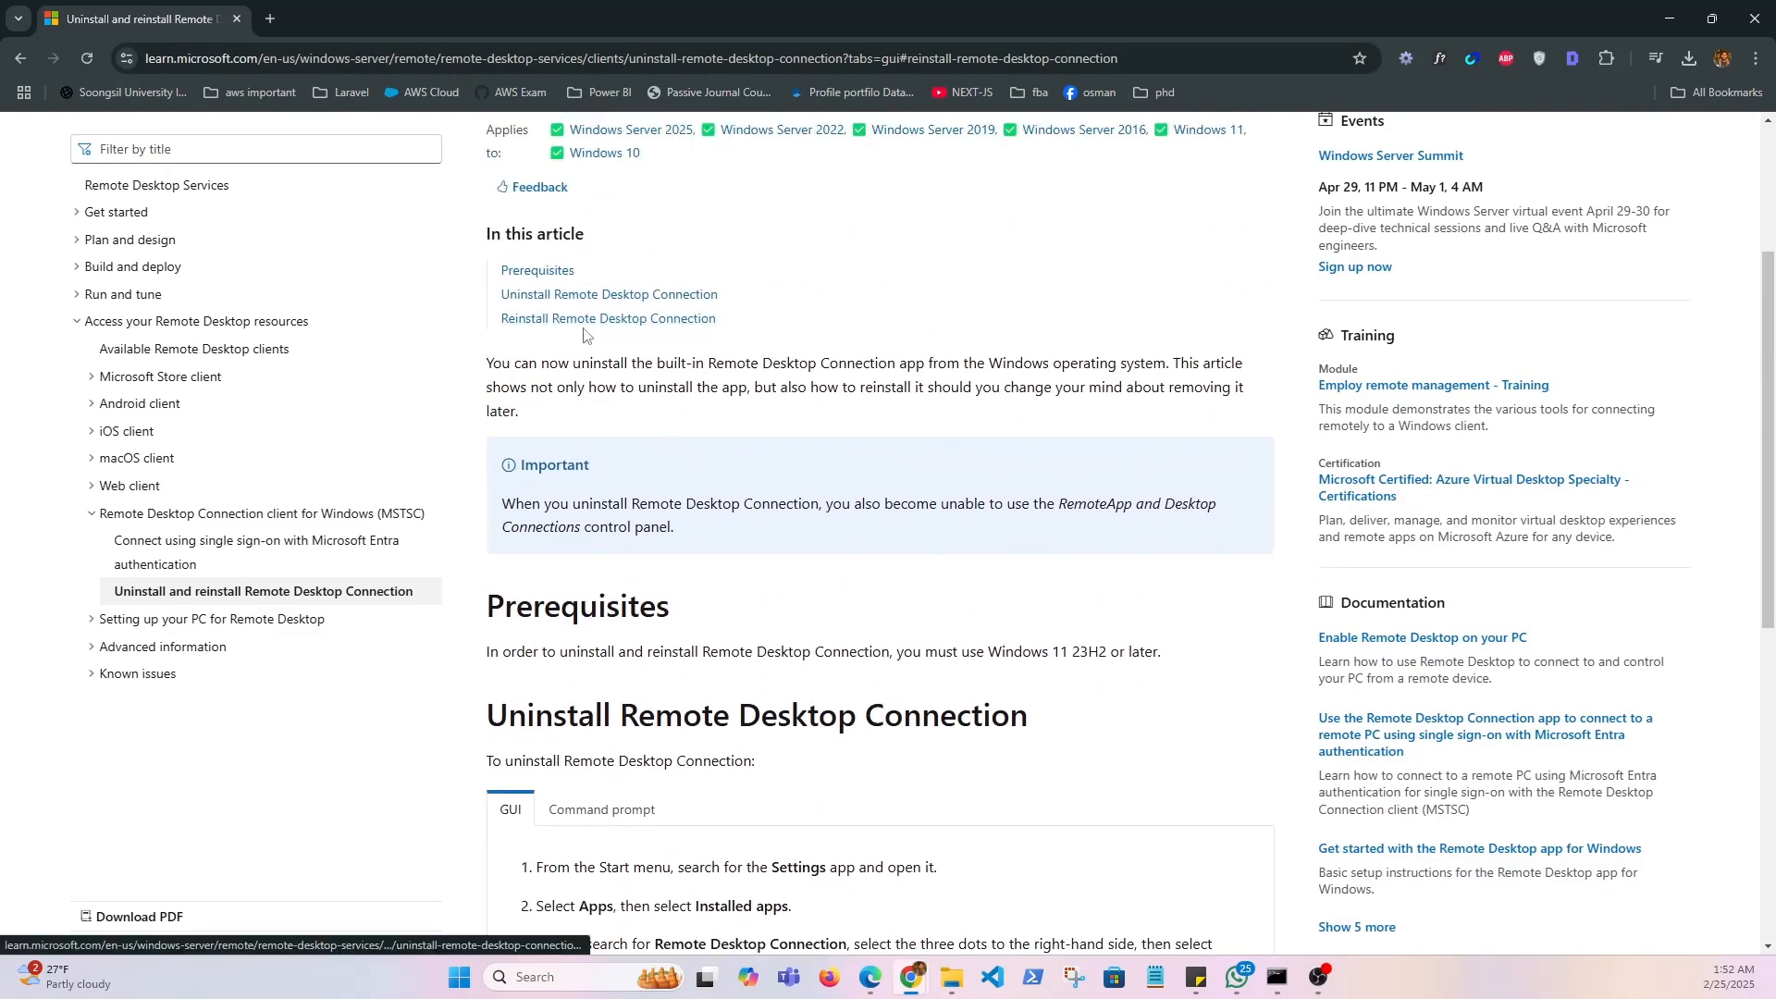
click(660, 319)
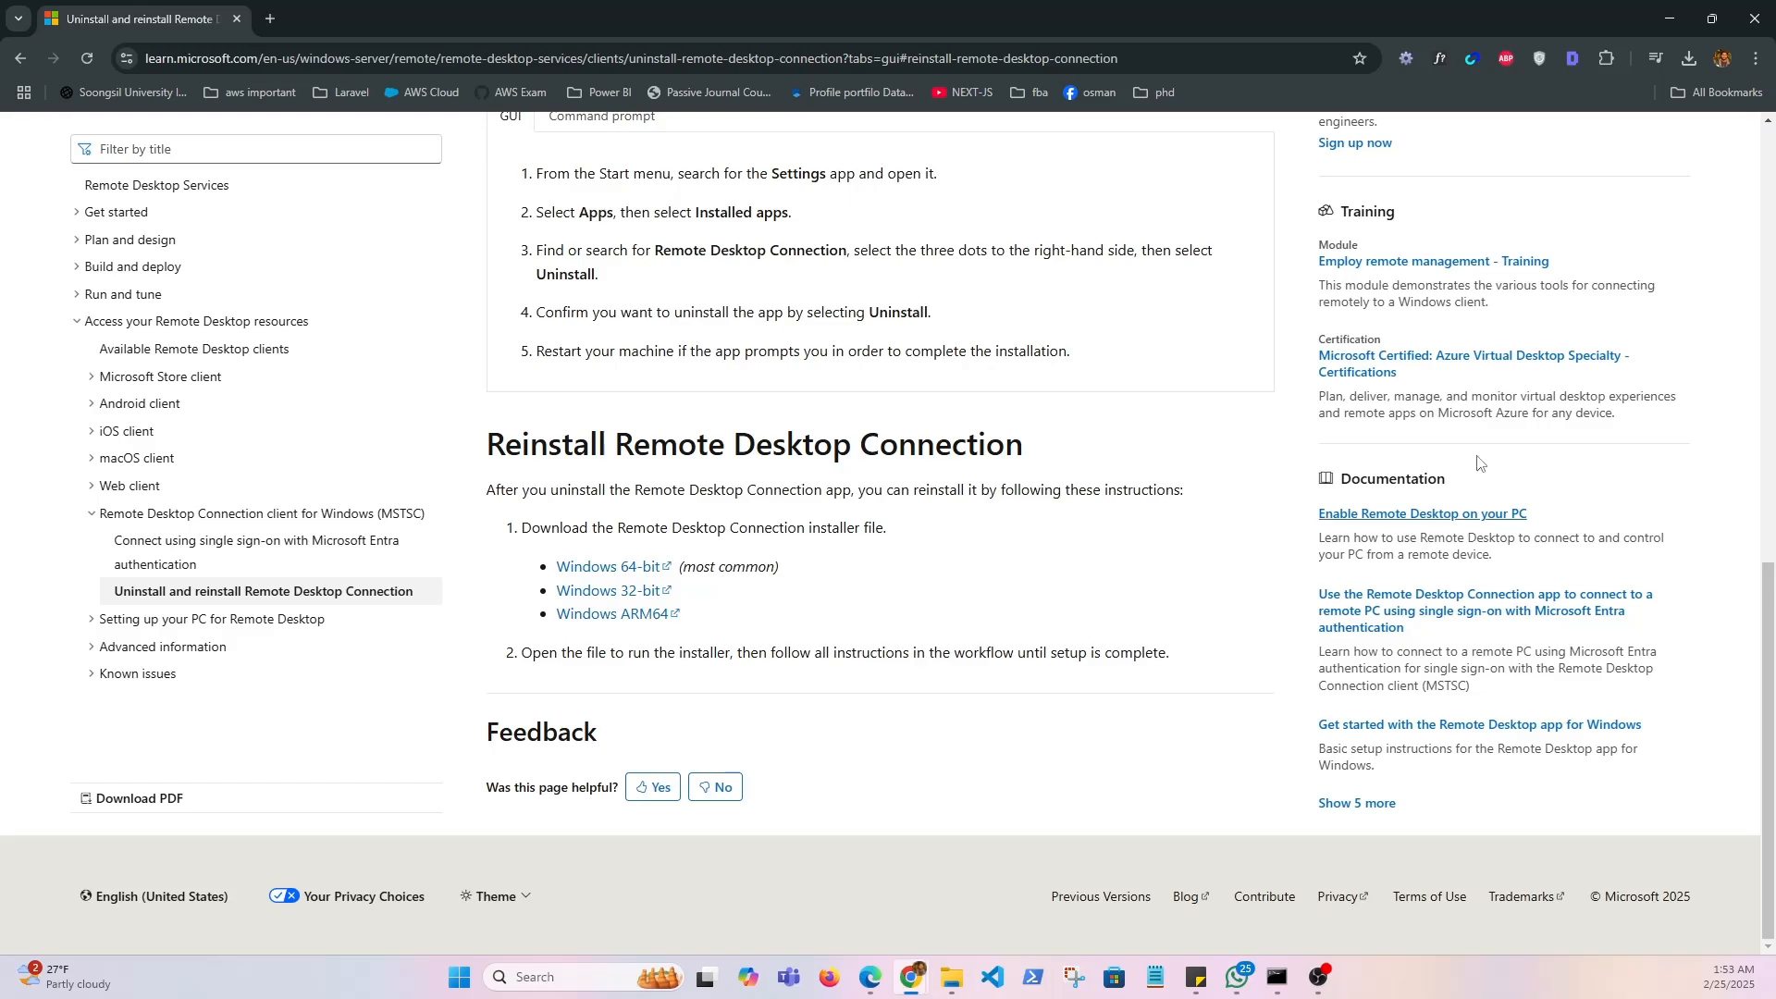
click(1681, 61)
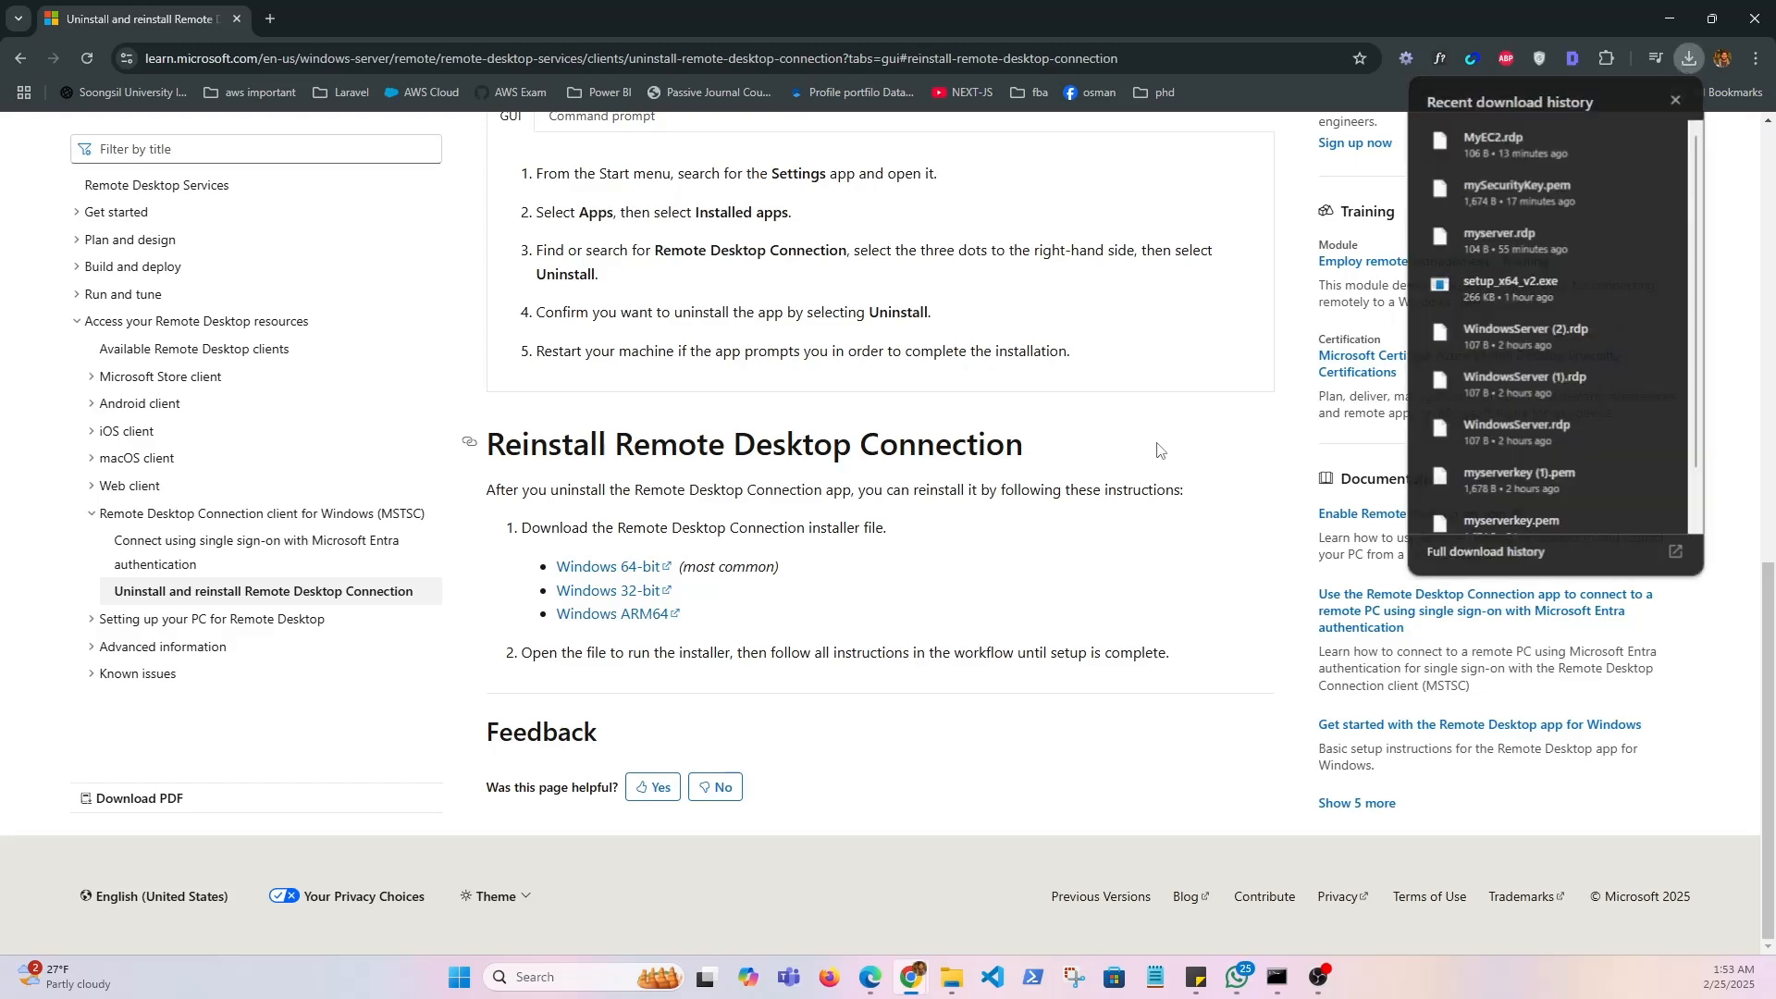